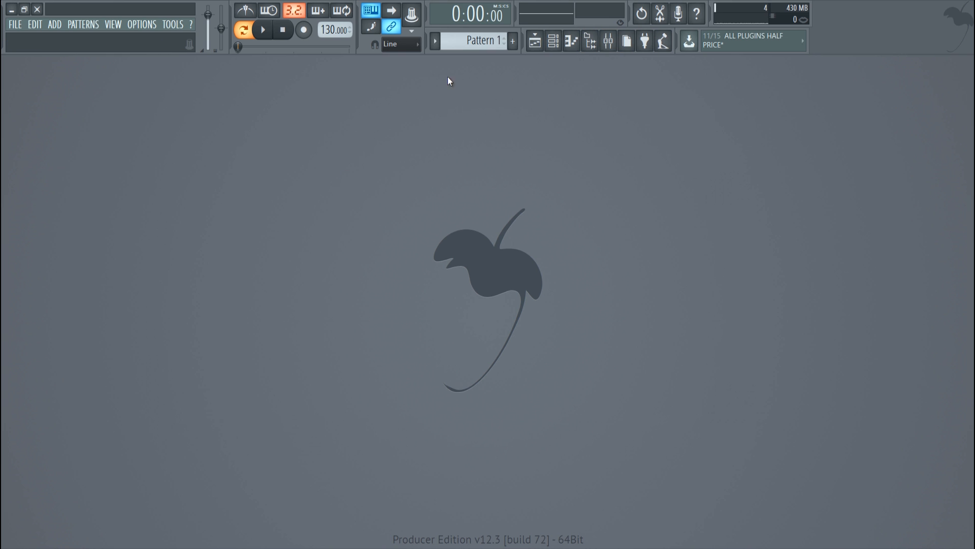
Open the channel rack and move its window to a clear spot in the workspace
{"action": "left_click", "coordinate": [555, 45]}
{"action": "left_click_drag", "start_coordinate": [395, 114], "coordinate": [416, 103]}
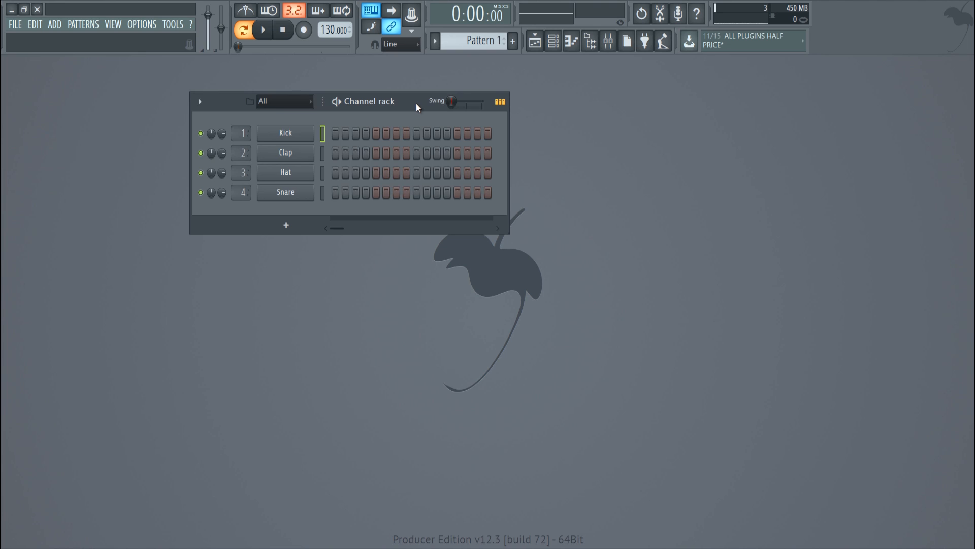
{"action": "left_click_drag", "start_coordinate": [416, 103], "coordinate": [474, 91]}
Fill the Kick channel each 4 steps, add Clap hits on steps 5 and 13, and play the pattern
{"action": "right_click", "coordinate": [364, 129]}
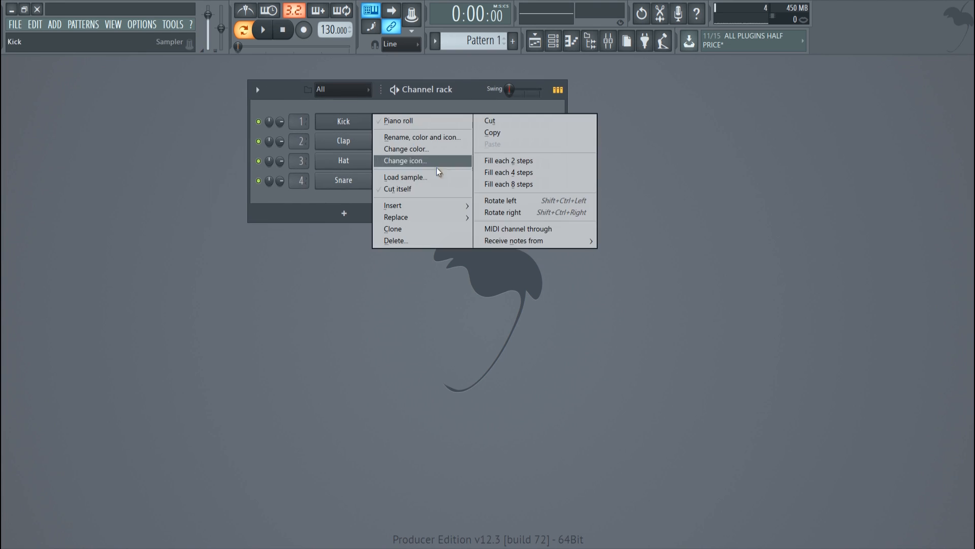
{"action": "left_click", "coordinate": [497, 169]}
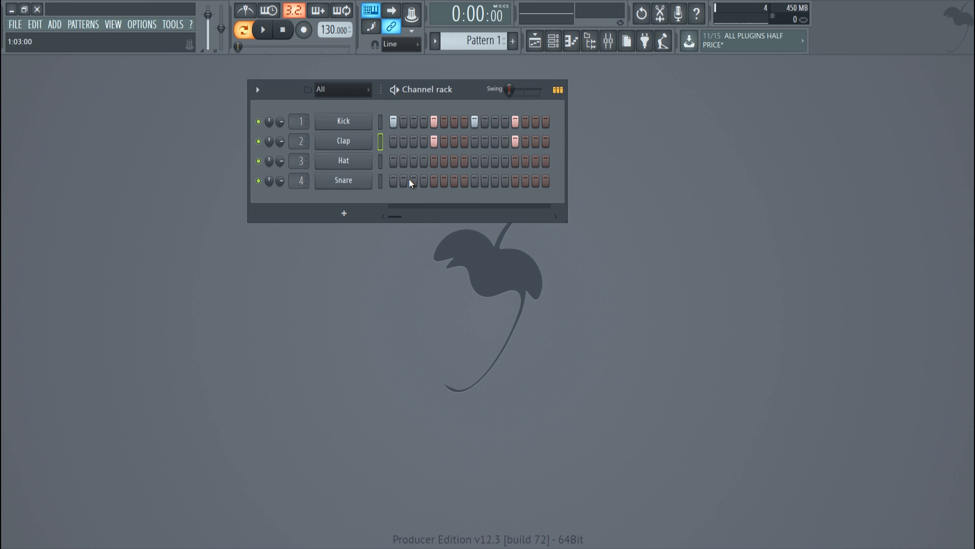
{"action": "key", "text": "space"}
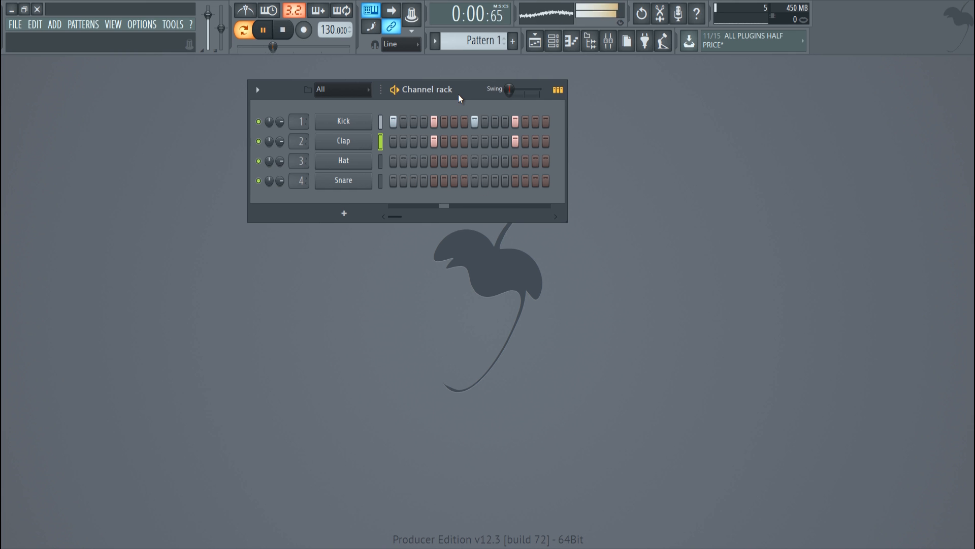
{"action": "key", "text": "space"}
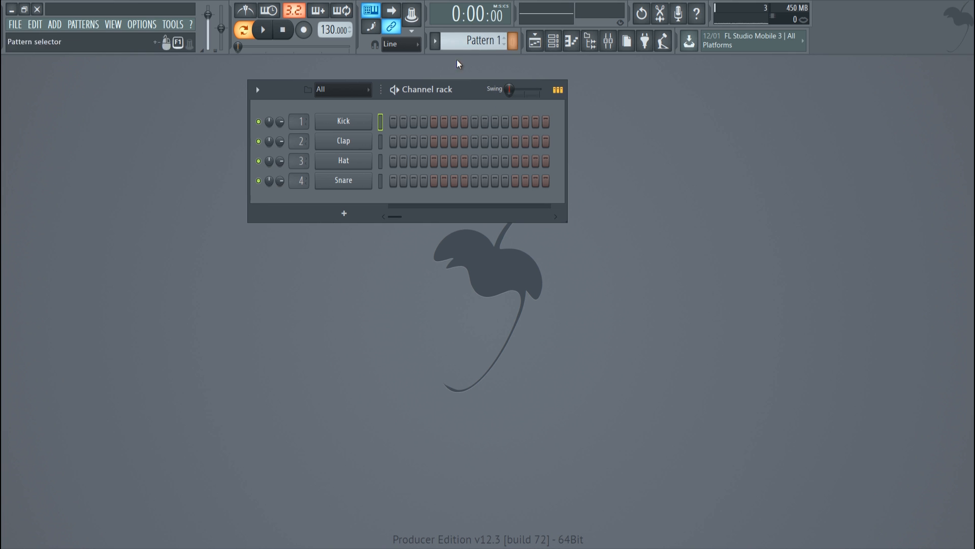
Draw trial steps on the Kick, Hat and Snare channels in Pattern 1, and switch to Pattern 2 and back
{"action": "left_click_drag", "start_coordinate": [480, 44], "coordinate": [495, 94]}
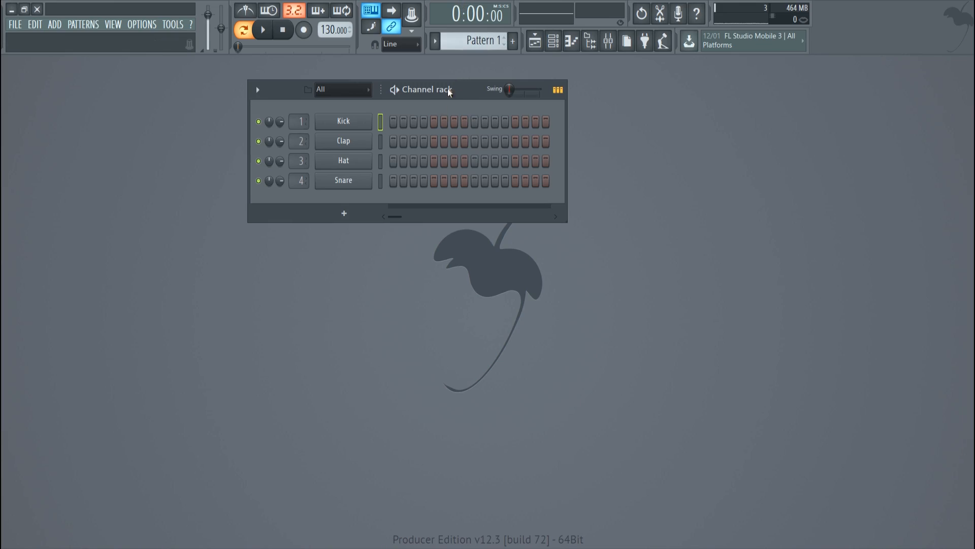
{"action": "left_click_drag", "start_coordinate": [464, 181], "coordinate": [456, 183]}
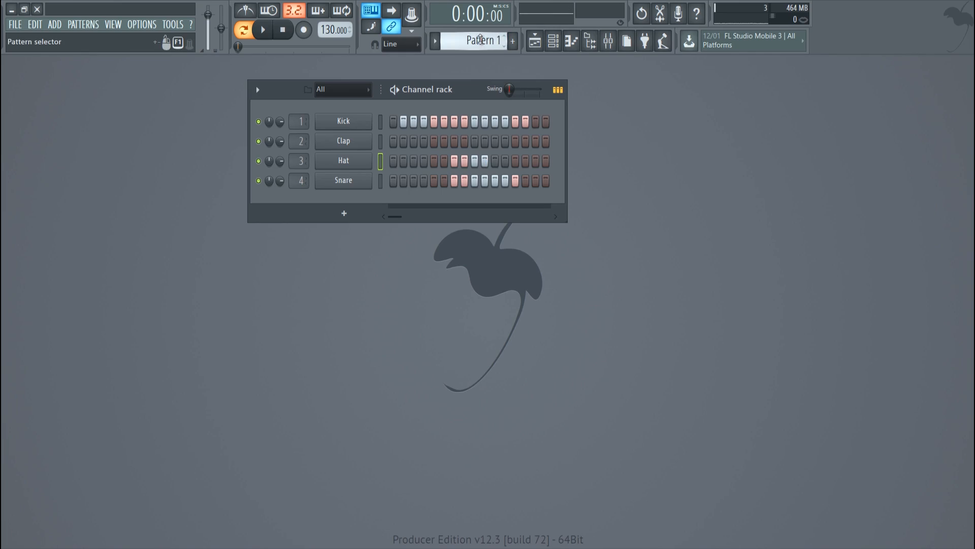
{"action": "scroll", "coordinate": [484, 40], "scroll_direction": "down", "scroll_amount": 1}
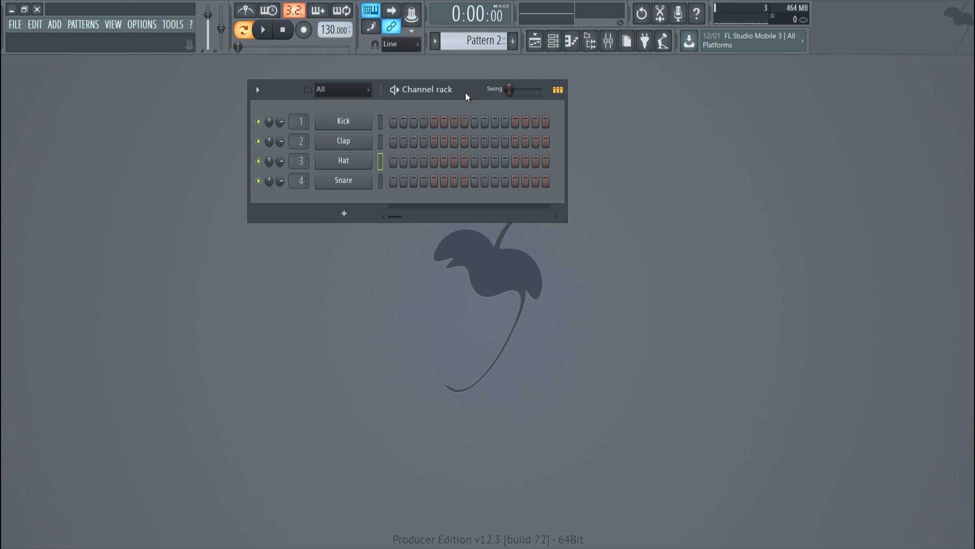
{"action": "left_click_drag", "start_coordinate": [466, 93], "coordinate": [471, 84]}
{"action": "scroll", "coordinate": [482, 40], "scroll_direction": "up", "scroll_amount": 1}
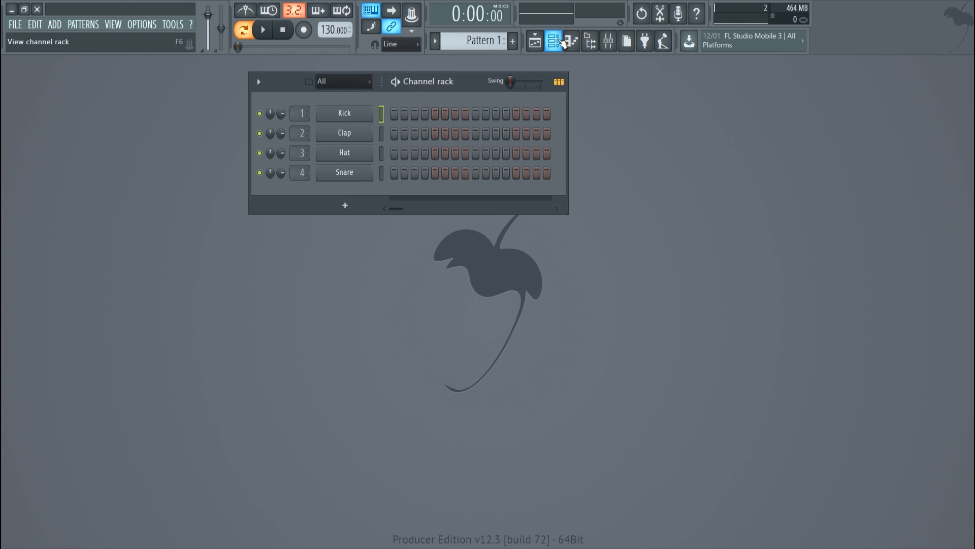
Hide the channel rack, show the browser and collapse the Custom Pack folder
{"action": "left_click", "coordinate": [562, 43]}
{"action": "left_click", "coordinate": [591, 41]}
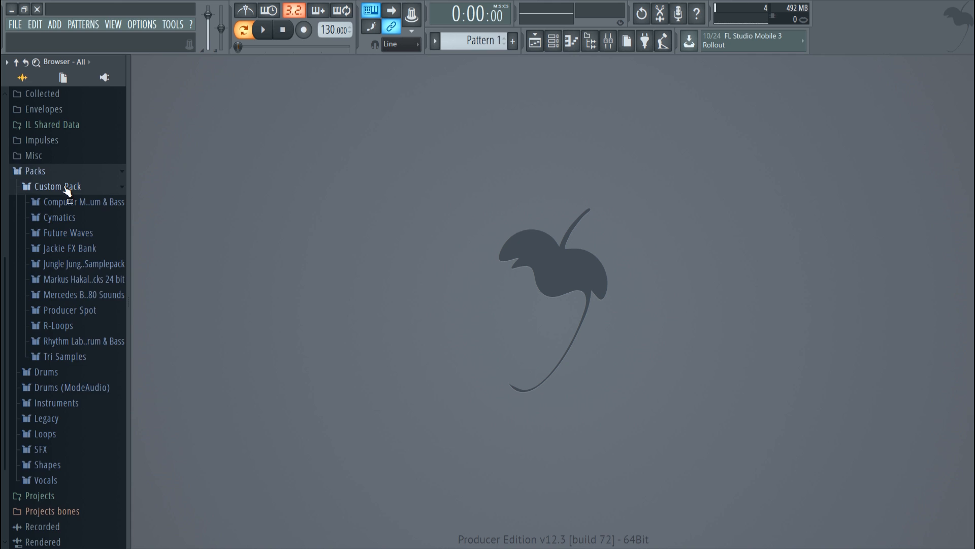
{"action": "left_click", "coordinate": [67, 188]}
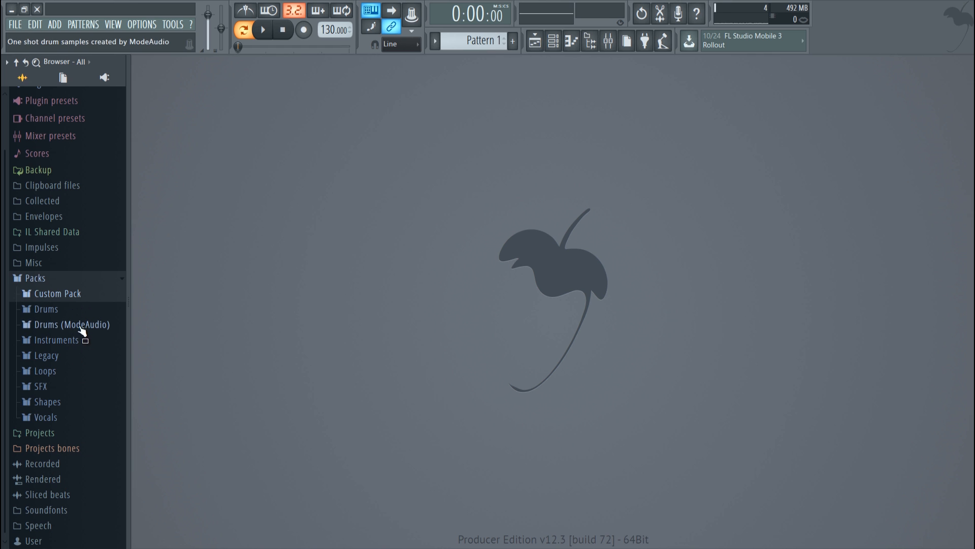
Examine the contents of the Packs folder, including Custom Pack and its Cymatics subfolder
{"action": "scroll", "coordinate": [30, 315], "scroll_direction": "up", "scroll_amount": 3}
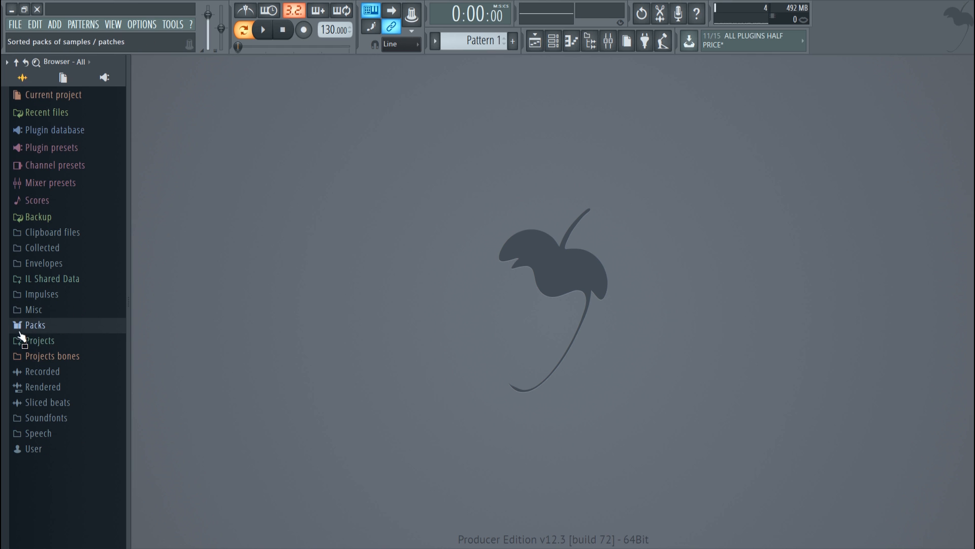
{"action": "left_click", "coordinate": [57, 341]}
{"action": "scroll", "coordinate": [60, 416], "scroll_direction": "down", "scroll_amount": 5}
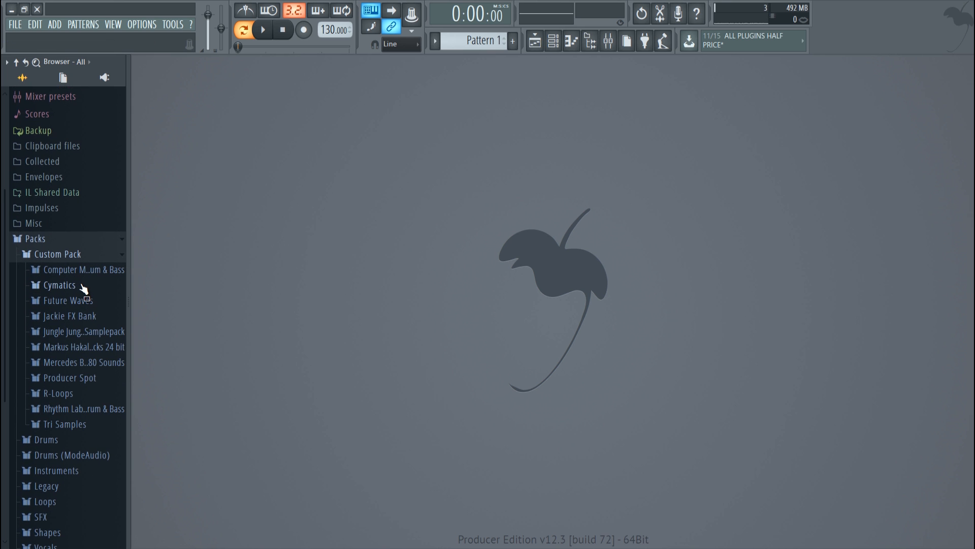
{"action": "left_click", "coordinate": [59, 285]}
{"action": "left_click", "coordinate": [78, 288]}
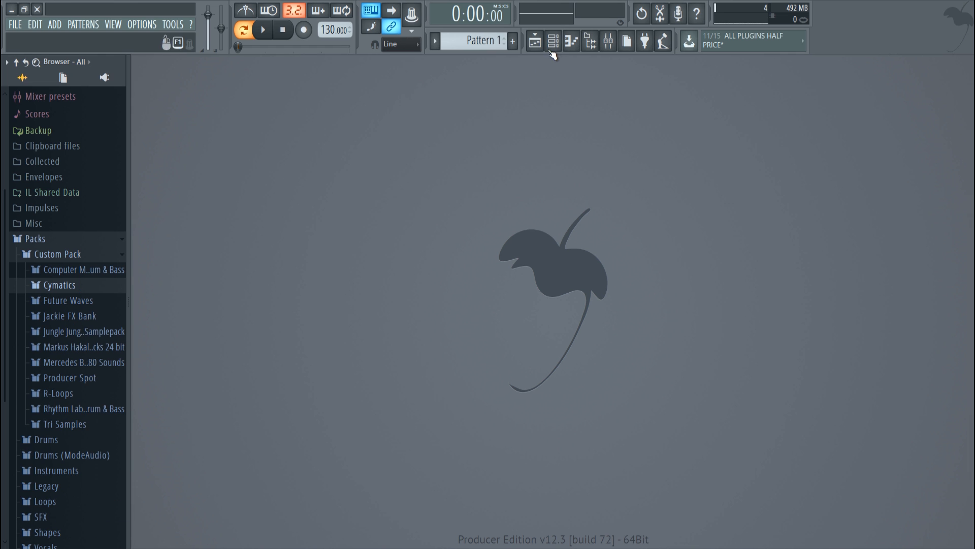
Show the channel rack again beside the browser and collapse the Custom Pack folder
{"action": "left_click", "coordinate": [553, 42]}
{"action": "left_click_drag", "start_coordinate": [570, 88], "coordinate": [569, 92]}
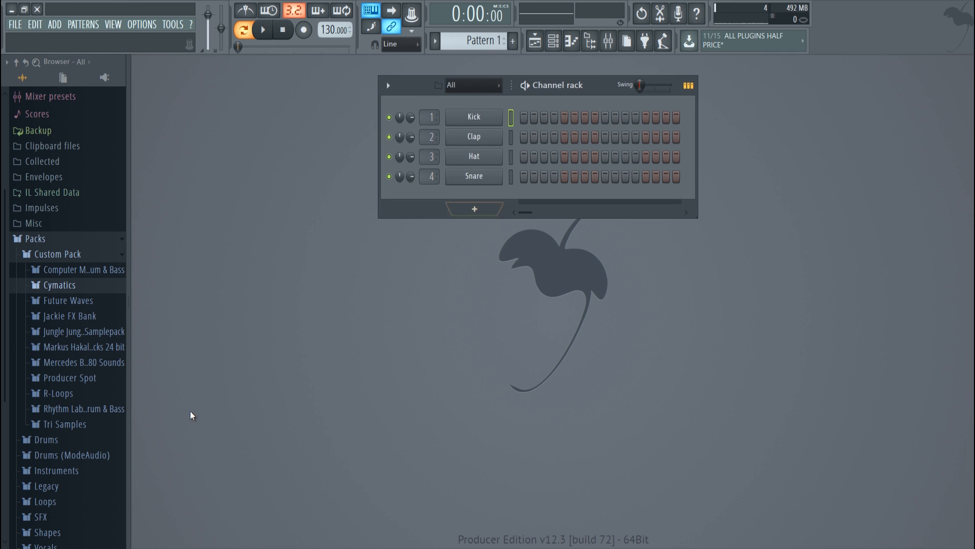
{"action": "left_click", "coordinate": [65, 286]}
{"action": "left_click", "coordinate": [74, 285]}
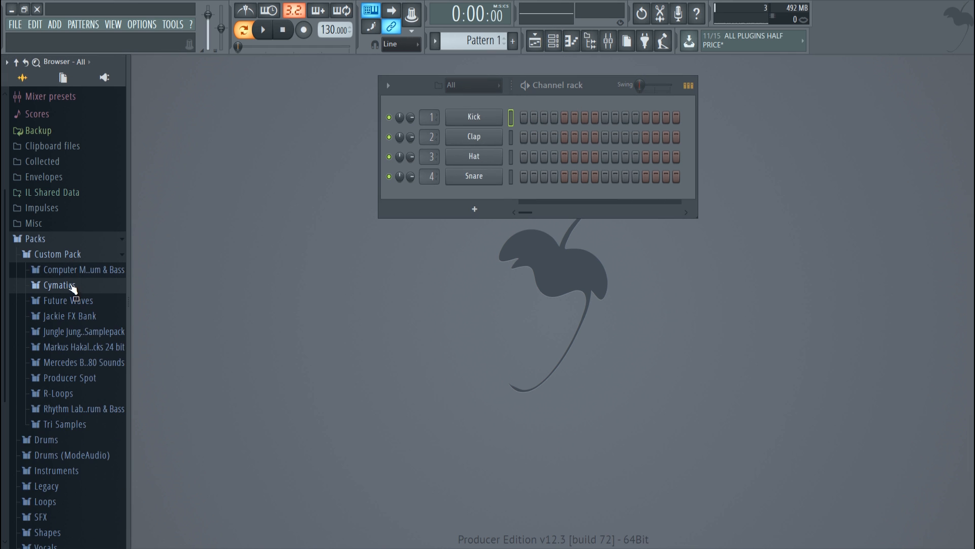
{"action": "left_click", "coordinate": [73, 254]}
Look into the Drums pack, collapse it, and open the Kicks folder in Drums (ModeAudio)
{"action": "left_click", "coordinate": [64, 311]}
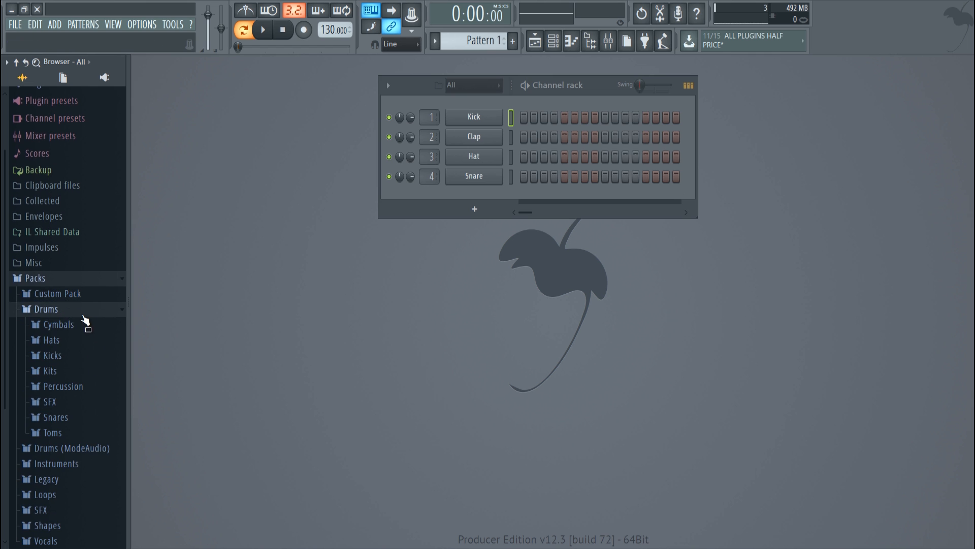
{"action": "scroll", "coordinate": [99, 314], "scroll_direction": "down", "scroll_amount": 4}
{"action": "left_click", "coordinate": [50, 189]}
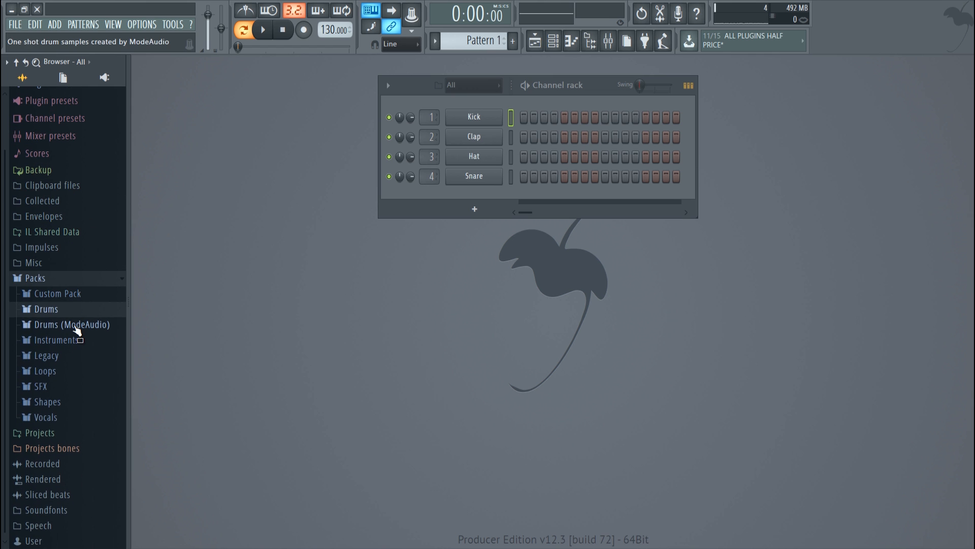
{"action": "left_click", "coordinate": [76, 324]}
{"action": "scroll", "coordinate": [91, 376], "scroll_direction": "down", "scroll_amount": 3}
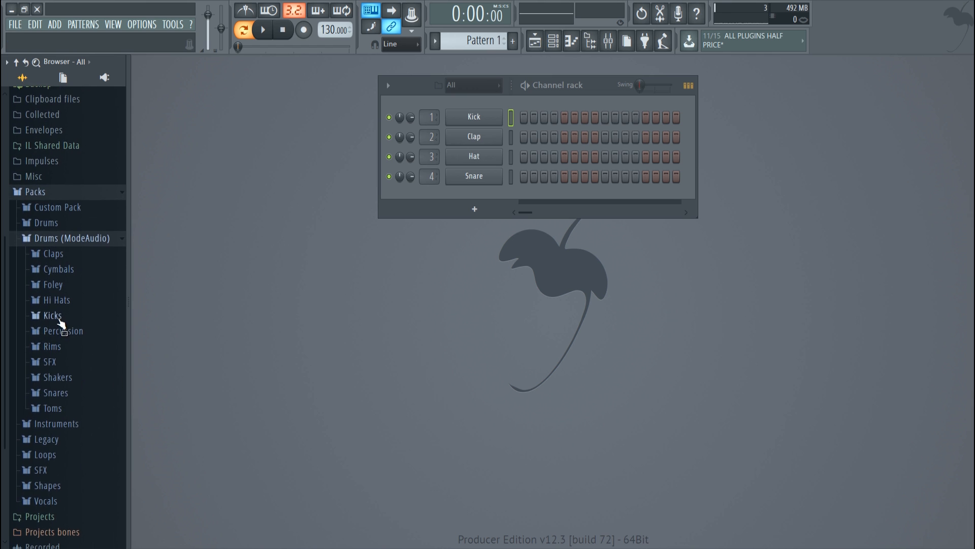
{"action": "left_click", "coordinate": [60, 319]}
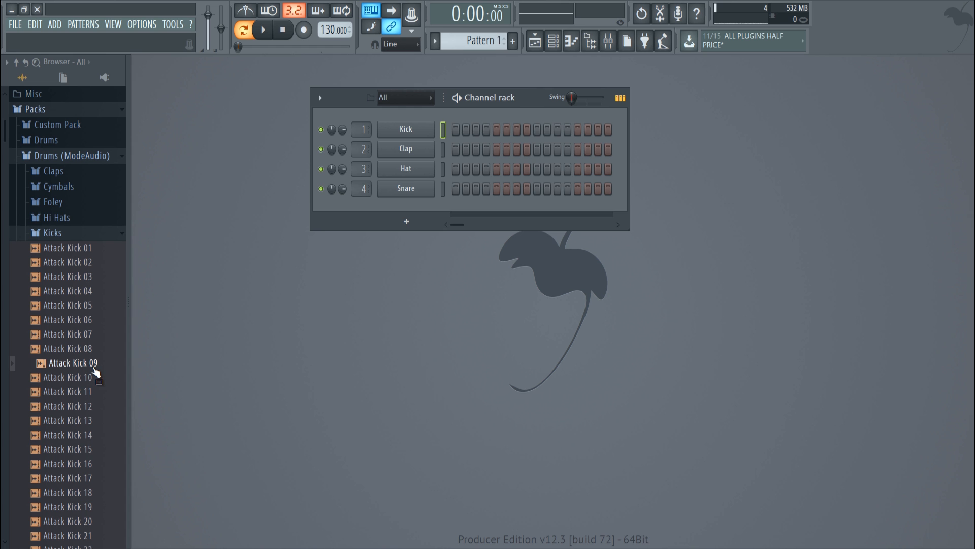
Replace the Kick channel's sample with Attack Kick 09 and add the same sample as a new channel
{"action": "left_click_drag", "start_coordinate": [66, 371], "coordinate": [409, 133]}
{"action": "left_click_drag", "start_coordinate": [94, 364], "coordinate": [406, 226]}
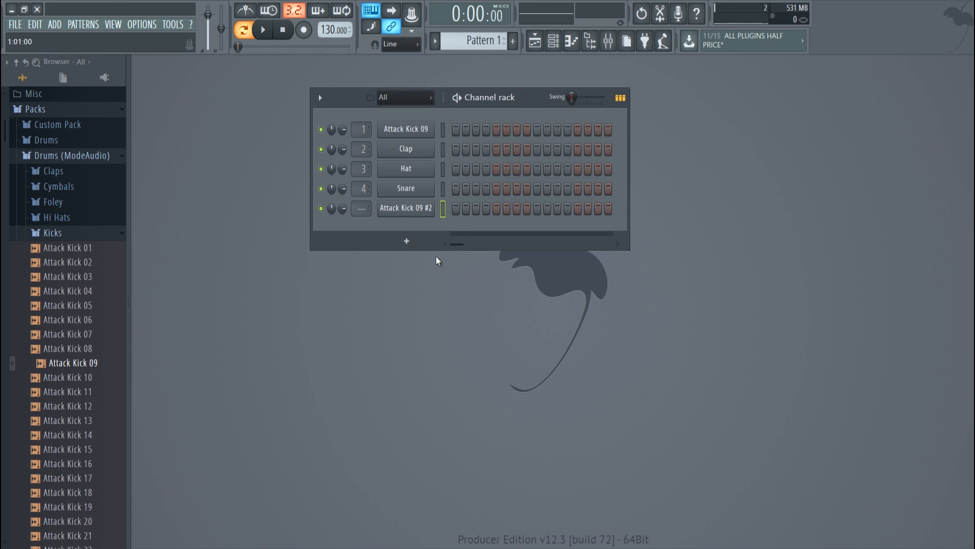
Delete the duplicate Attack Kick 09 channel below Snare from the channel rack
{"action": "right_click", "coordinate": [408, 219]}
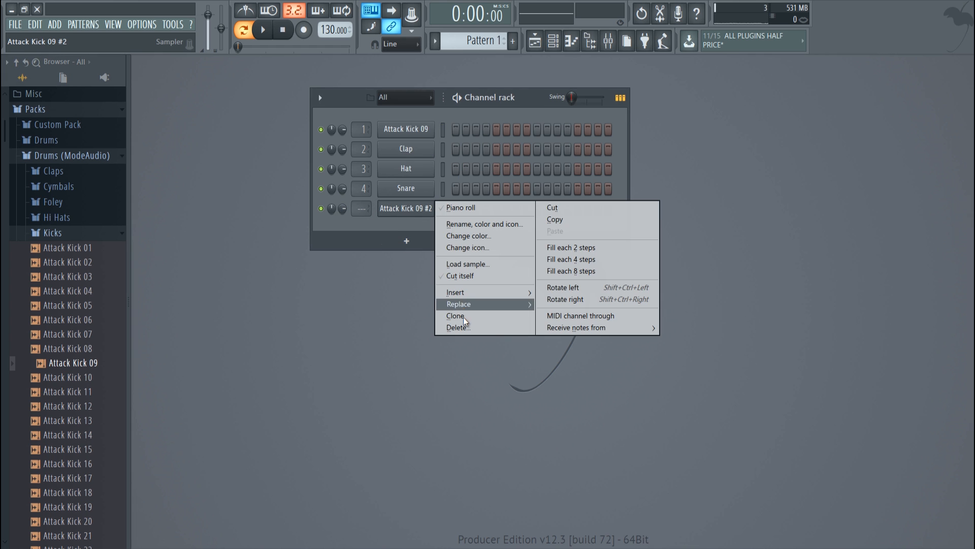
{"action": "left_click", "coordinate": [472, 327]}
{"action": "left_click", "coordinate": [552, 317]}
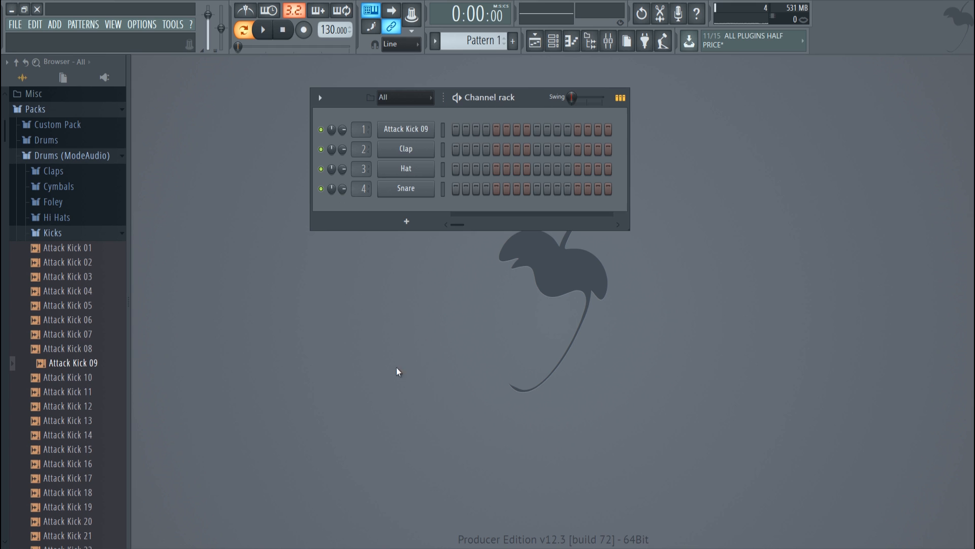
Preview Attack Kick 08, add Attack Kick 09 as a new channel below Snare, and play a few notes with it
{"action": "left_click", "coordinate": [73, 351]}
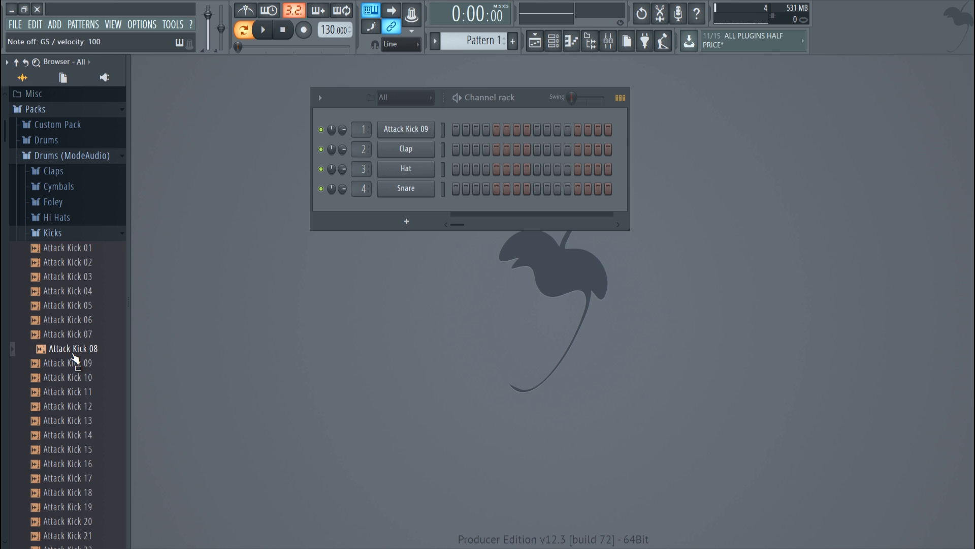
{"action": "left_click_drag", "start_coordinate": [76, 362], "coordinate": [430, 220]}
{"action": "key", "text": "z"}
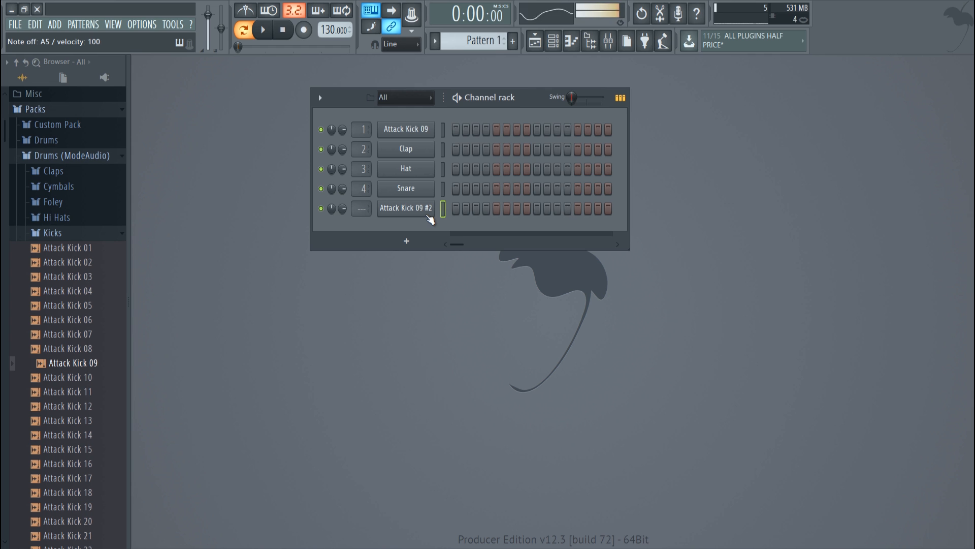
{"action": "key", "text": "e"}
Open the new kick channel's settings, view its envelope page and audition the sample at several pitches
{"action": "left_click", "coordinate": [431, 216]}
{"action": "left_click_drag", "start_coordinate": [430, 196], "coordinate": [688, 137]}
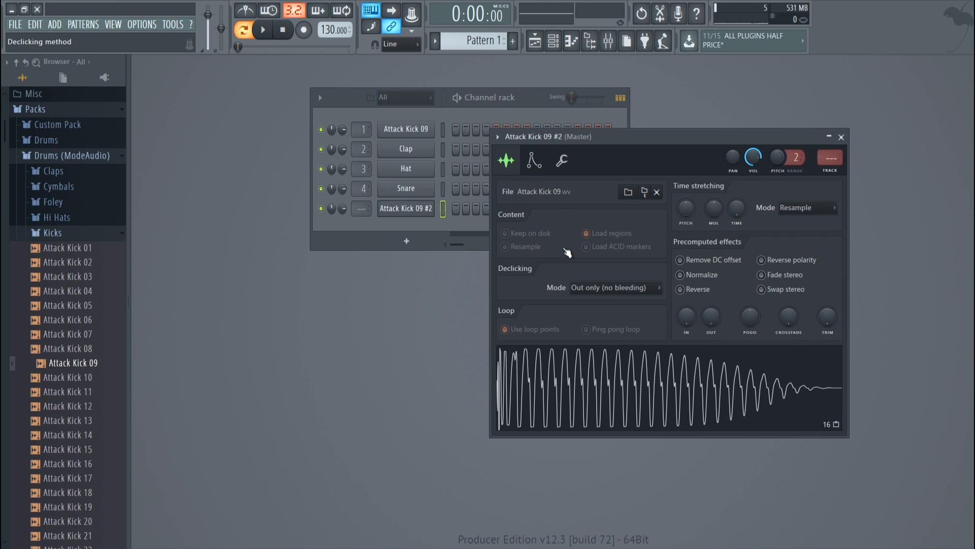
{"action": "left_click", "coordinate": [536, 163]}
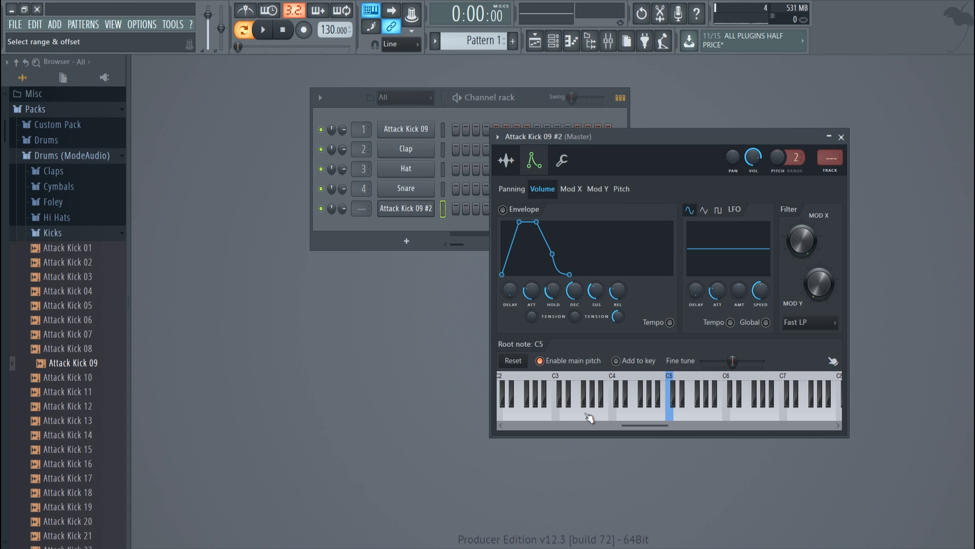
{"action": "key", "text": "e"}
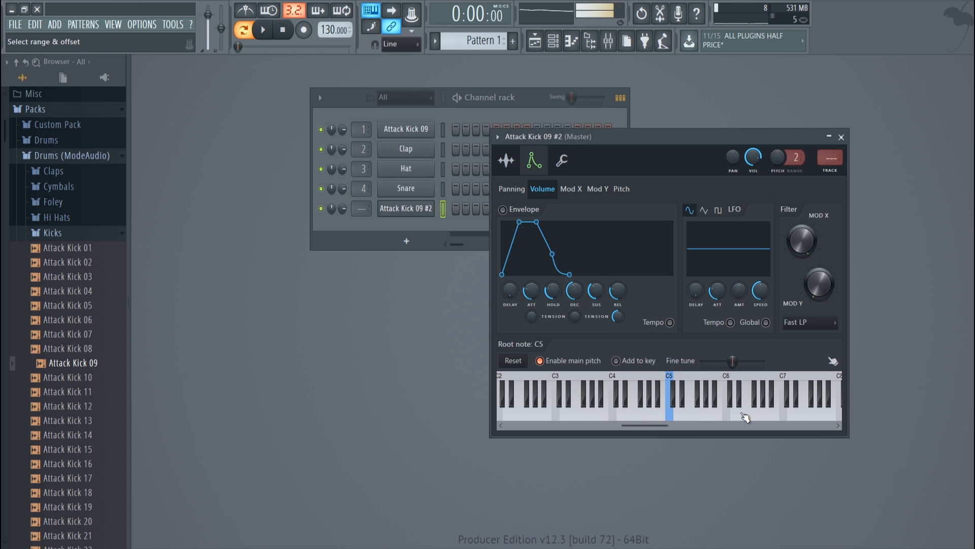
{"action": "left_click", "coordinate": [661, 414]}
{"action": "left_click", "coordinate": [556, 414]}
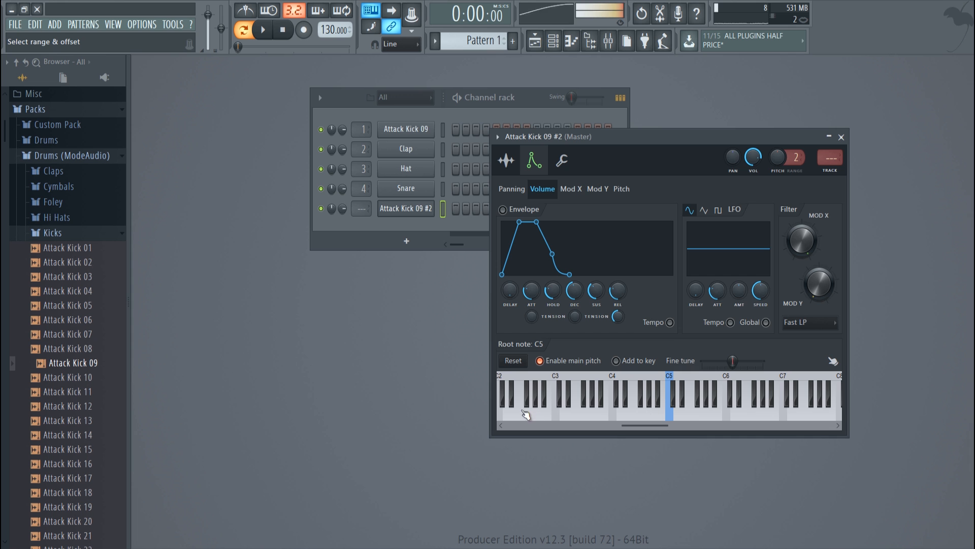
Close the channel settings and delete the extra Attack Kick 09 channel
{"action": "left_click", "coordinate": [841, 137]}
{"action": "right_click", "coordinate": [406, 208]}
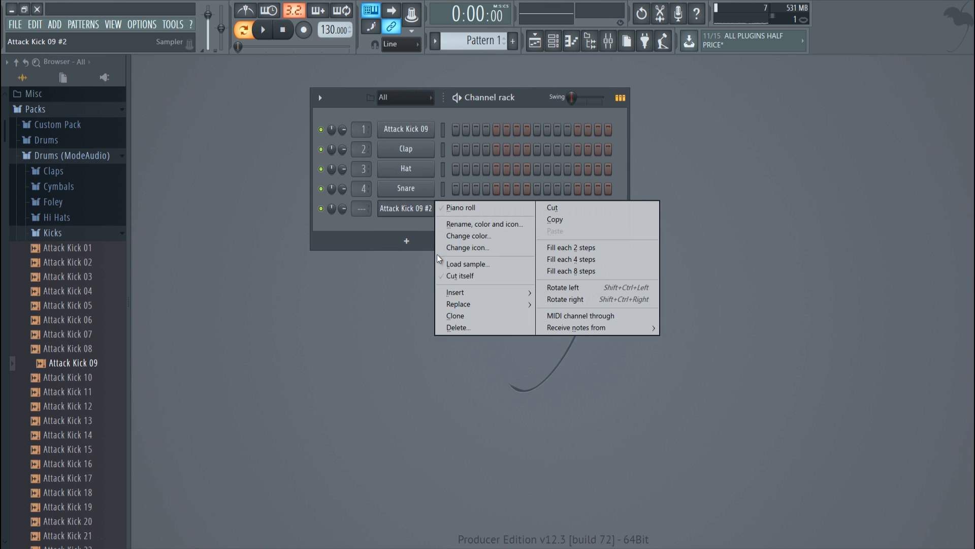
{"action": "left_click", "coordinate": [457, 327]}
{"action": "left_click", "coordinate": [552, 318]}
Collapse the Kicks folder and open the Claps folder in Drums (ModeAudio)
{"action": "left_click", "coordinate": [71, 232]}
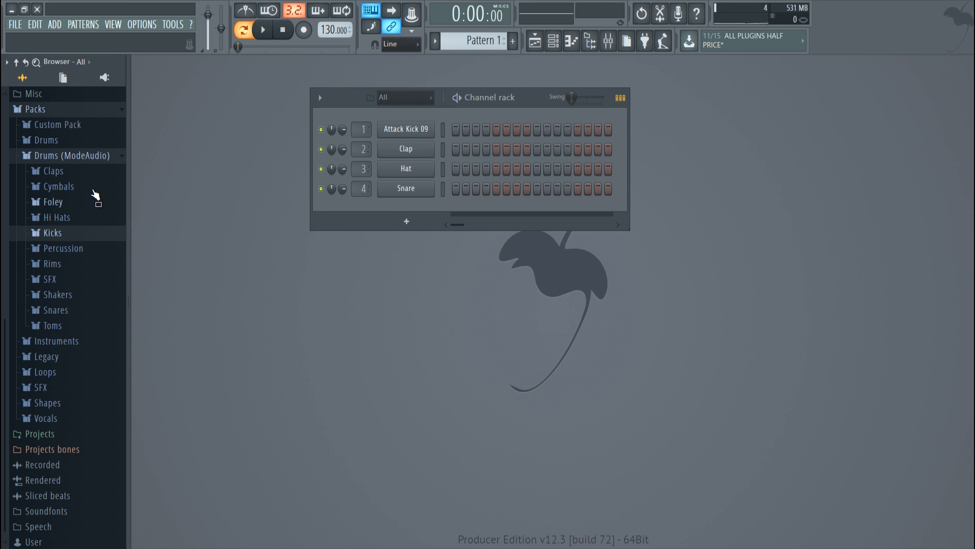
{"action": "left_click", "coordinate": [61, 158]}
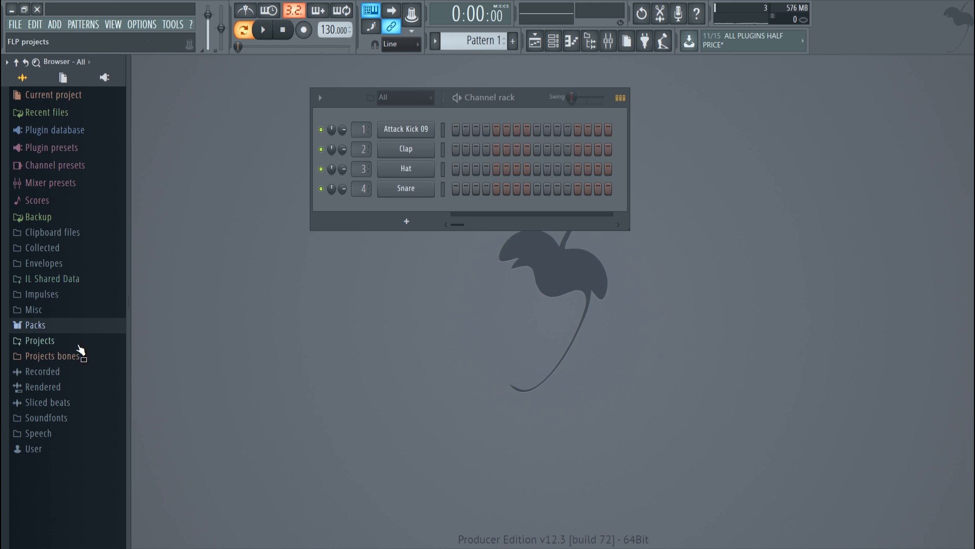
{"action": "left_click", "coordinate": [79, 329]}
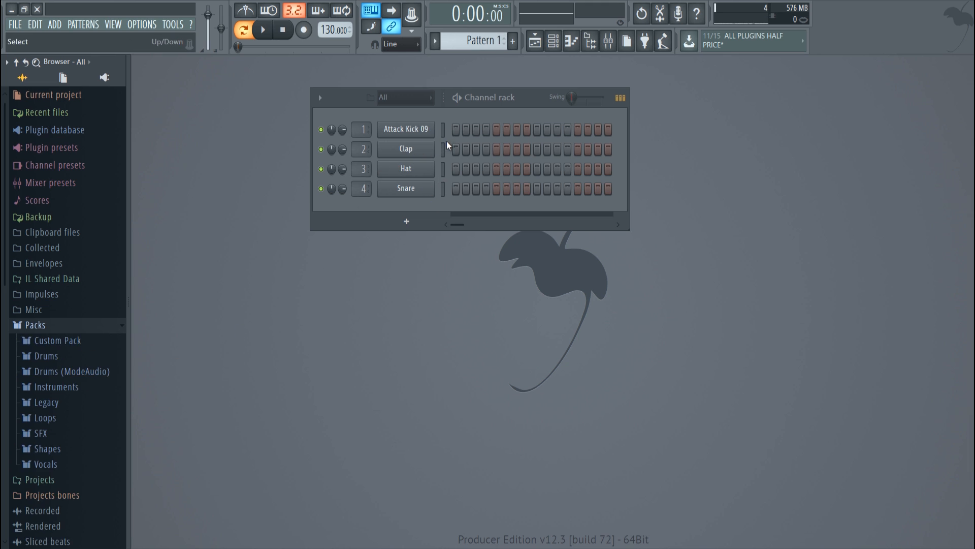
{"action": "left_click", "coordinate": [76, 371]}
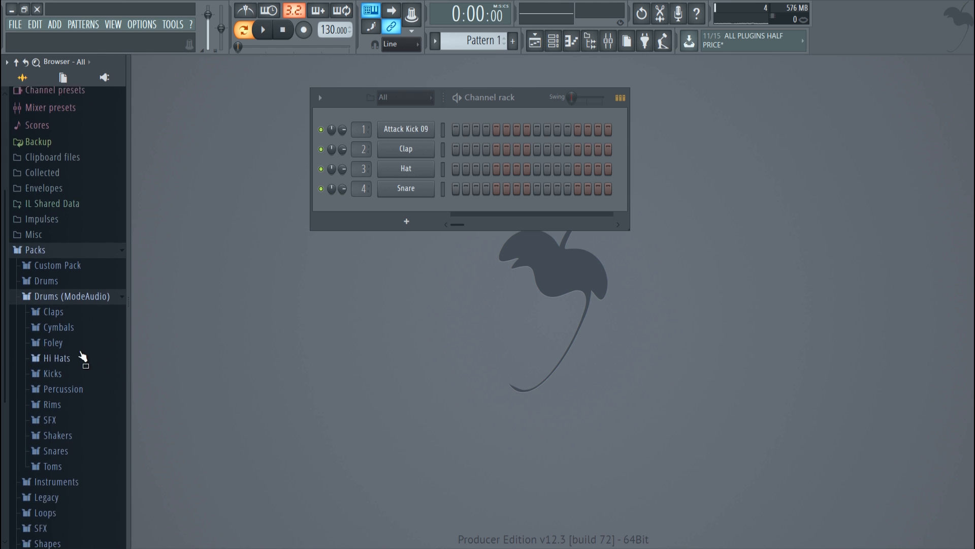
{"action": "left_click", "coordinate": [71, 305]}
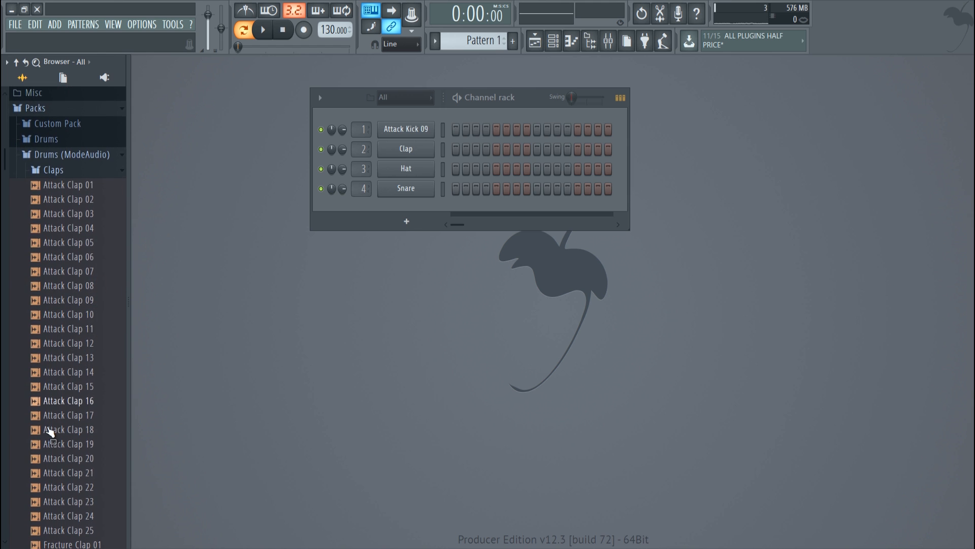
Replace the Clap channel's sample with Attack Clap 06 and the Hat channel's with Attack Hat 04 from the Hi Hats folder
{"action": "left_click_drag", "start_coordinate": [86, 261], "coordinate": [401, 152]}
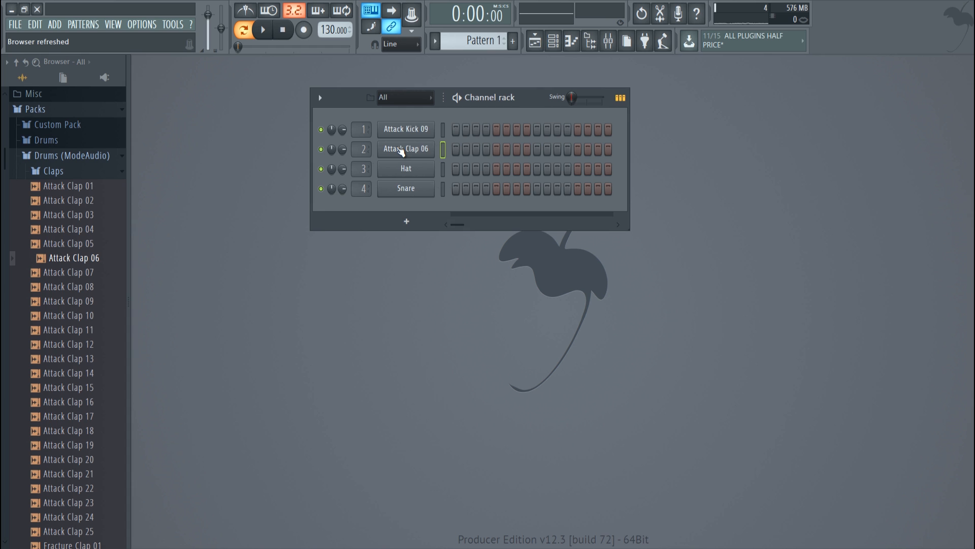
{"action": "left_click", "coordinate": [57, 171]}
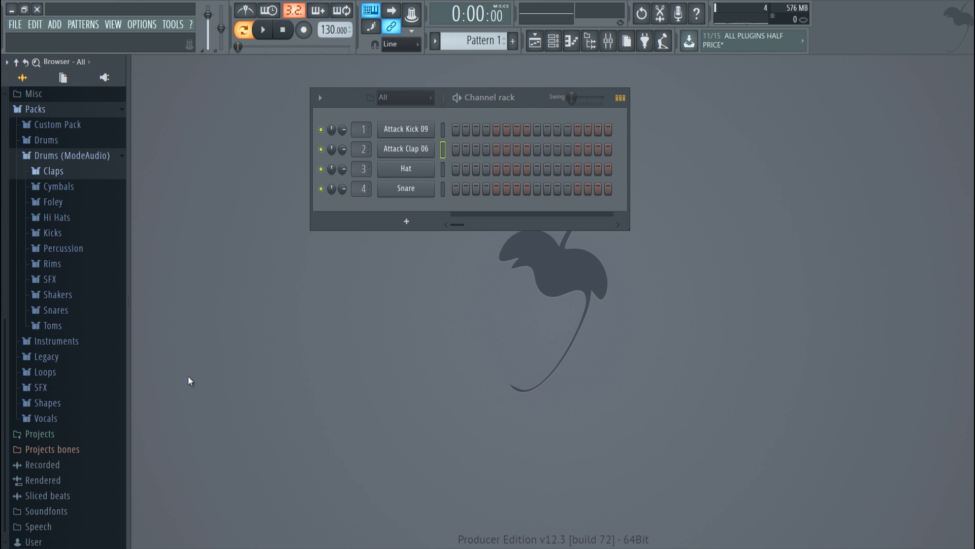
{"action": "left_click", "coordinate": [78, 222]}
{"action": "left_click", "coordinate": [79, 318]}
{"action": "left_click", "coordinate": [79, 288]}
{"action": "left_click", "coordinate": [79, 276]}
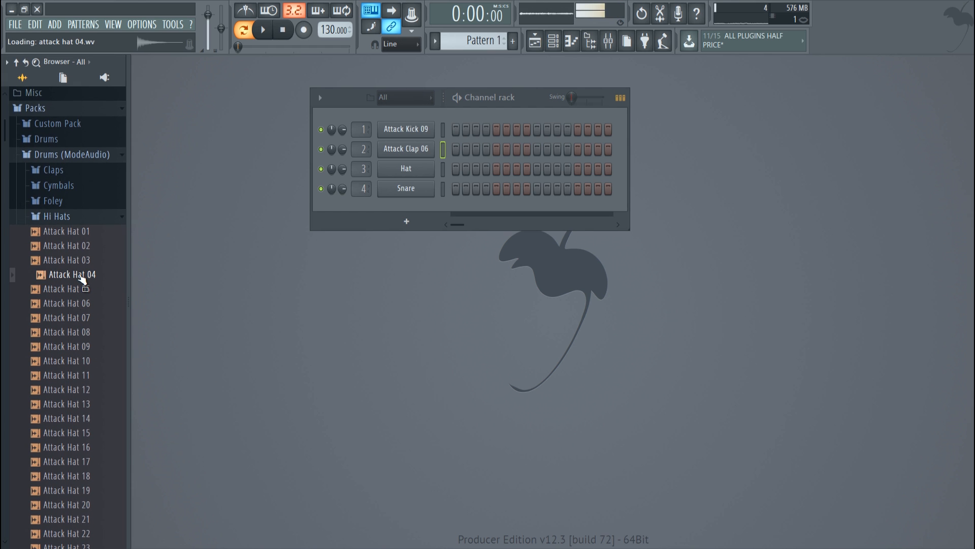
{"action": "left_click_drag", "start_coordinate": [81, 279], "coordinate": [386, 169]}
{"action": "left_click", "coordinate": [65, 219]}
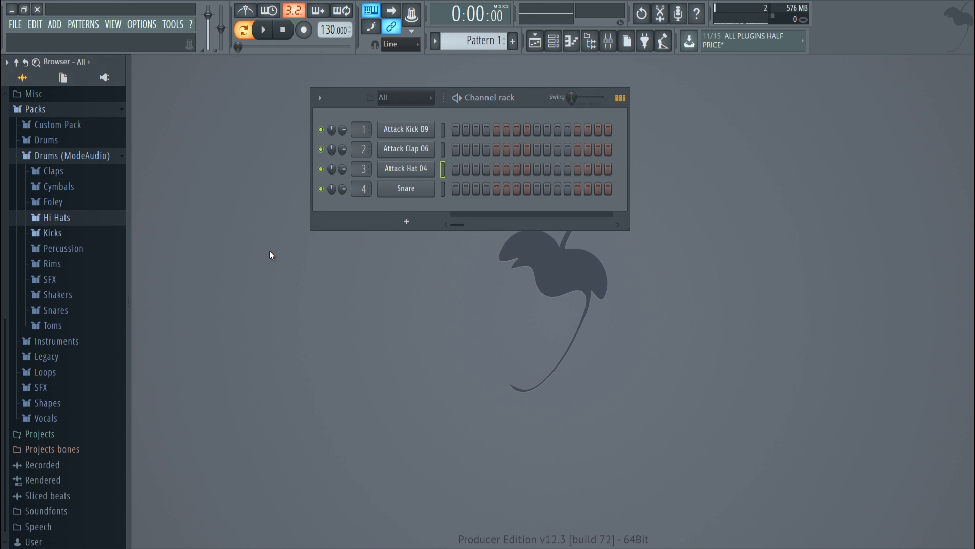
Select the Snare channel, open the Snares folder and preview several Attack Snare samples
{"action": "left_click", "coordinate": [444, 193]}
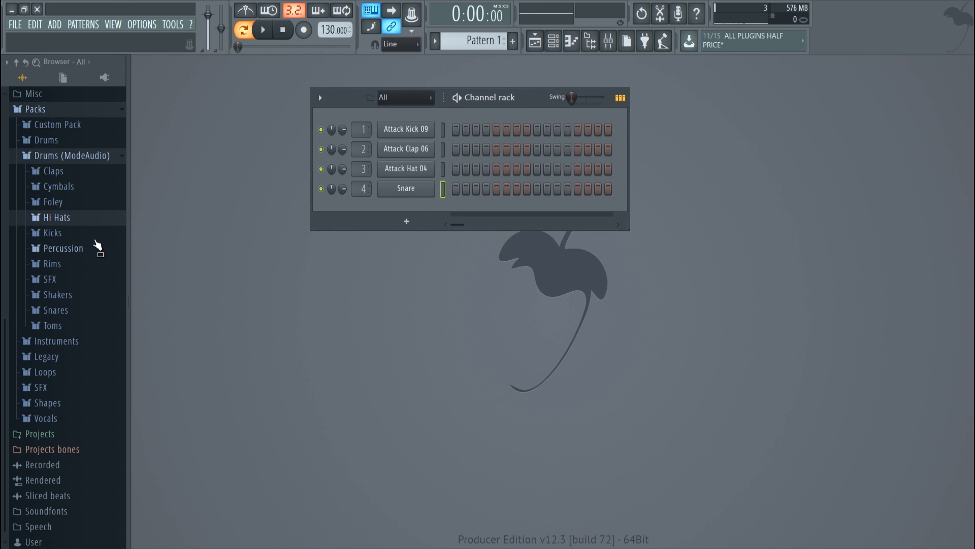
{"action": "left_click", "coordinate": [56, 310]}
{"action": "left_click", "coordinate": [96, 367]}
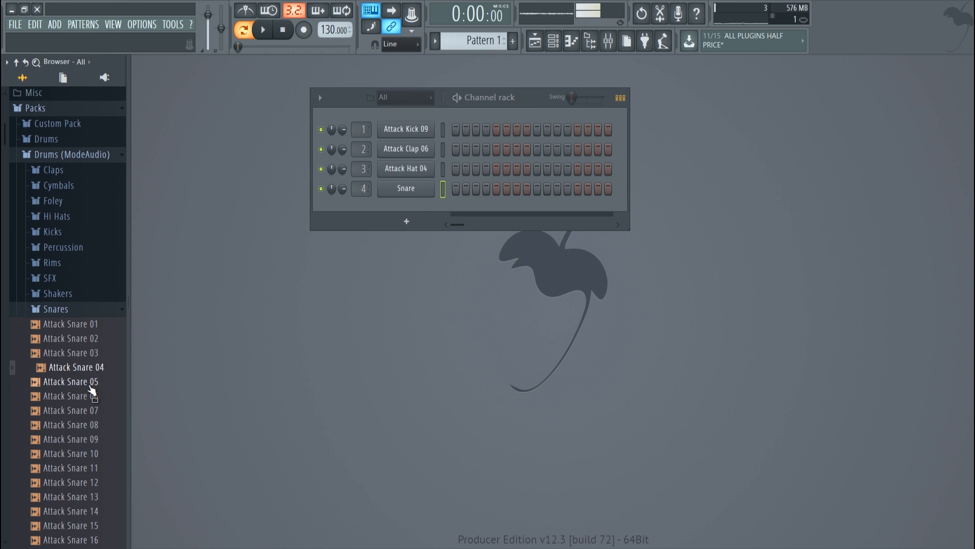
{"action": "left_click", "coordinate": [81, 381]}
{"action": "left_click", "coordinate": [81, 410]}
{"action": "left_click", "coordinate": [92, 453]}
{"action": "left_click", "coordinate": [94, 426]}
{"action": "left_click", "coordinate": [95, 412]}
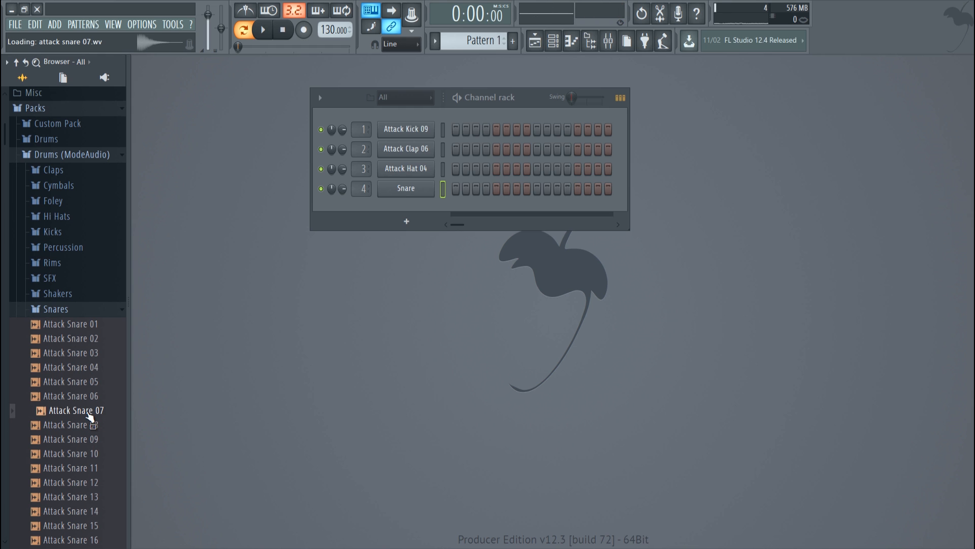
Load Attack Snare 07 into the Snare channel
{"action": "left_click_drag", "start_coordinate": [444, 173], "coordinate": [444, 191]}
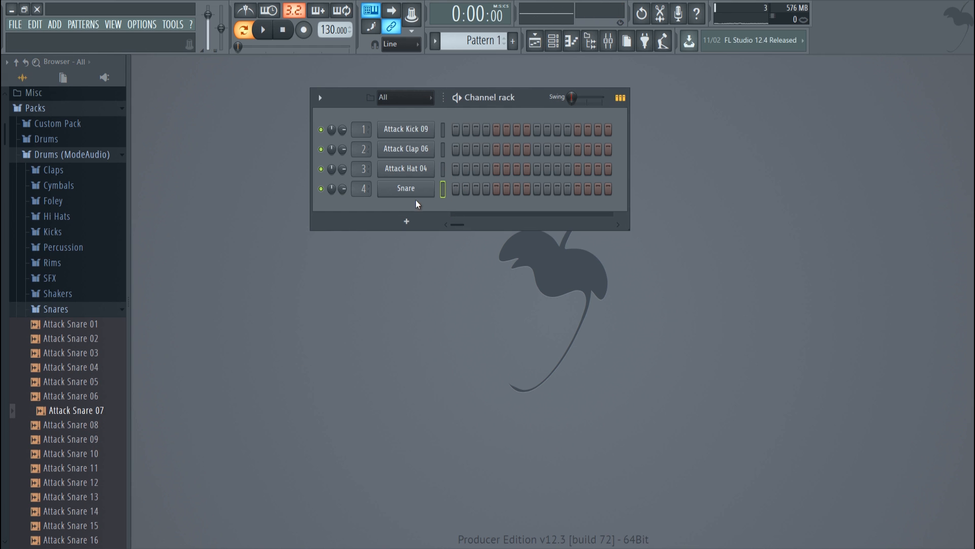
{"action": "left_click", "coordinate": [68, 414]}
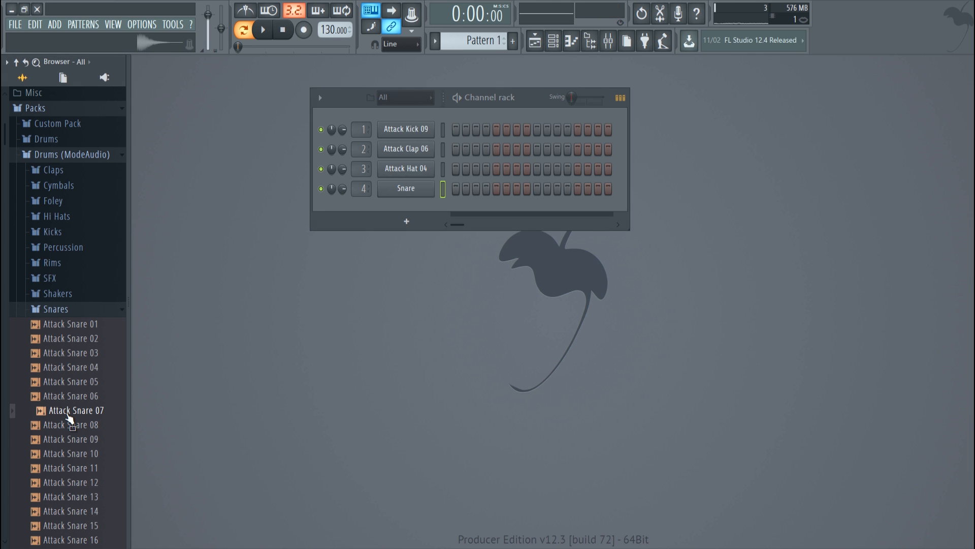
{"action": "left_click_drag", "start_coordinate": [70, 414], "coordinate": [406, 189]}
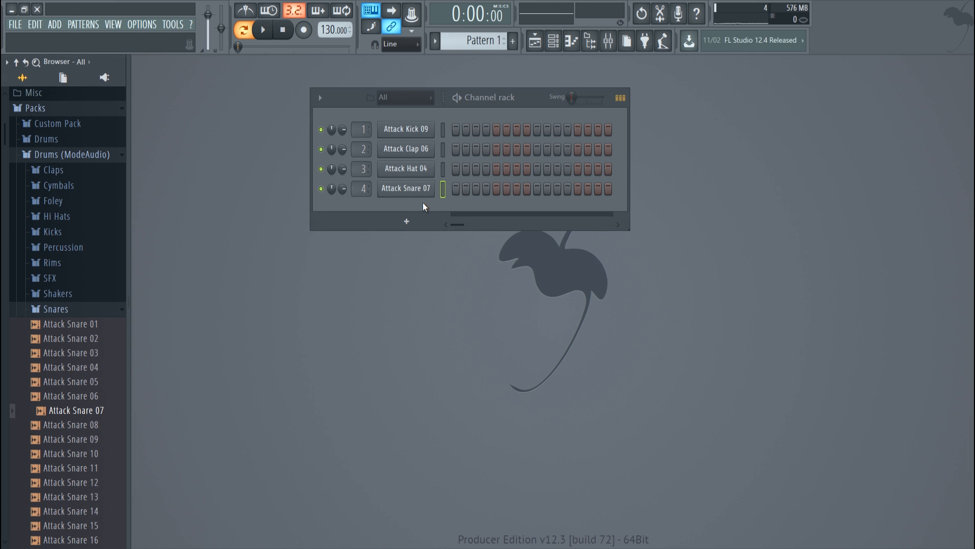
Preview further snares and replace the fourth channel's sample with Attack Snare 15
{"action": "scroll", "coordinate": [93, 441], "scroll_direction": "down", "scroll_amount": 4}
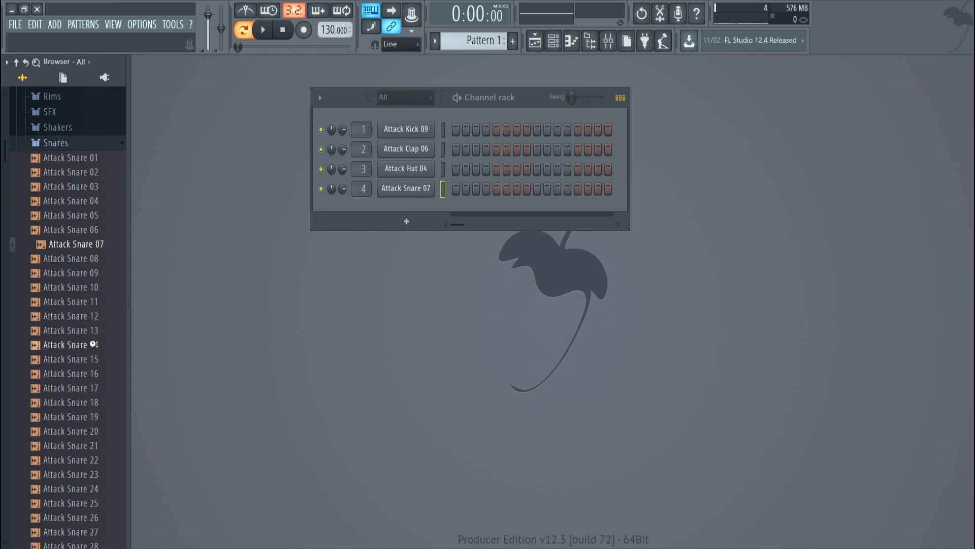
{"action": "left_click", "coordinate": [93, 342]}
{"action": "left_click", "coordinate": [94, 356]}
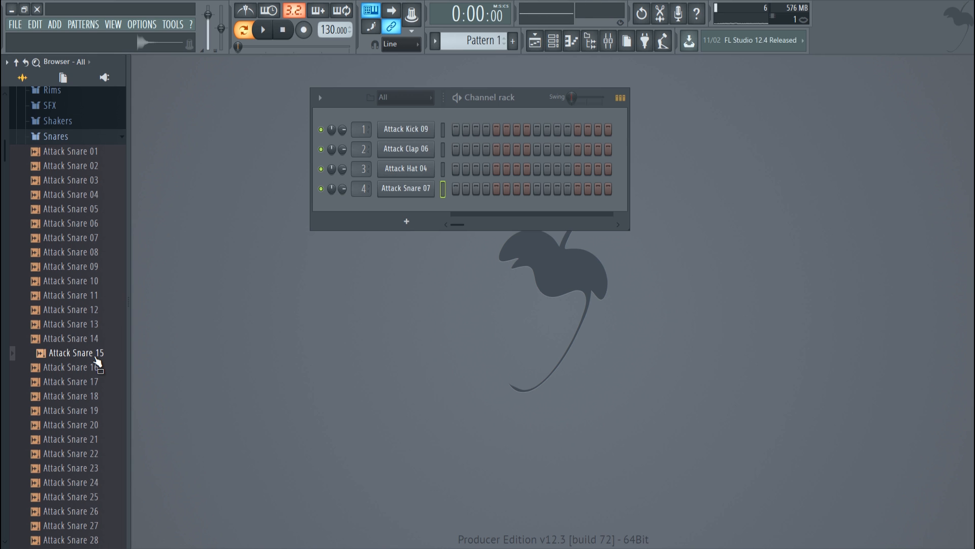
{"action": "left_click_drag", "start_coordinate": [97, 356], "coordinate": [442, 189]}
Collapse the open browser folders, hide the browser and reposition the channel rack
{"action": "left_click", "coordinate": [80, 142]}
{"action": "left_click", "coordinate": [72, 248]}
{"action": "left_click", "coordinate": [26, 276]}
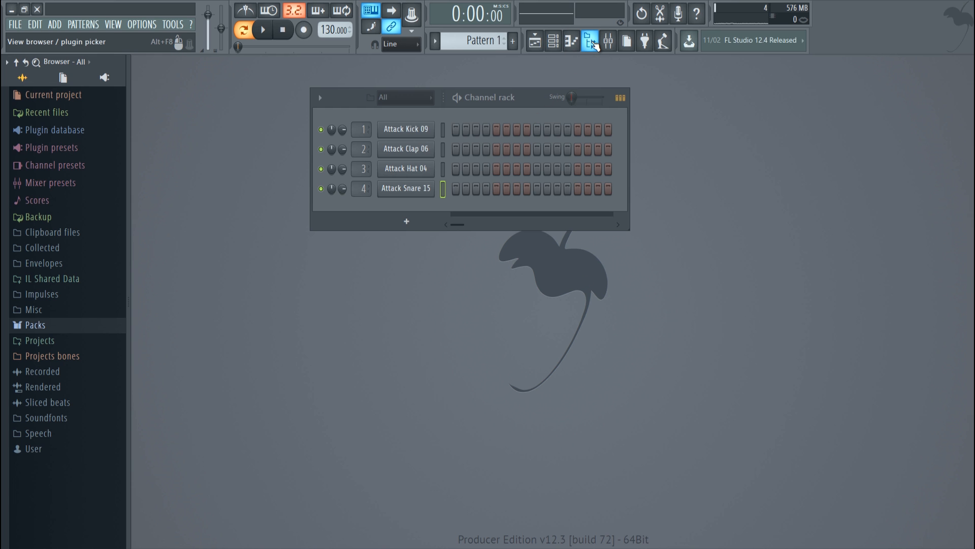
{"action": "left_click", "coordinate": [593, 43]}
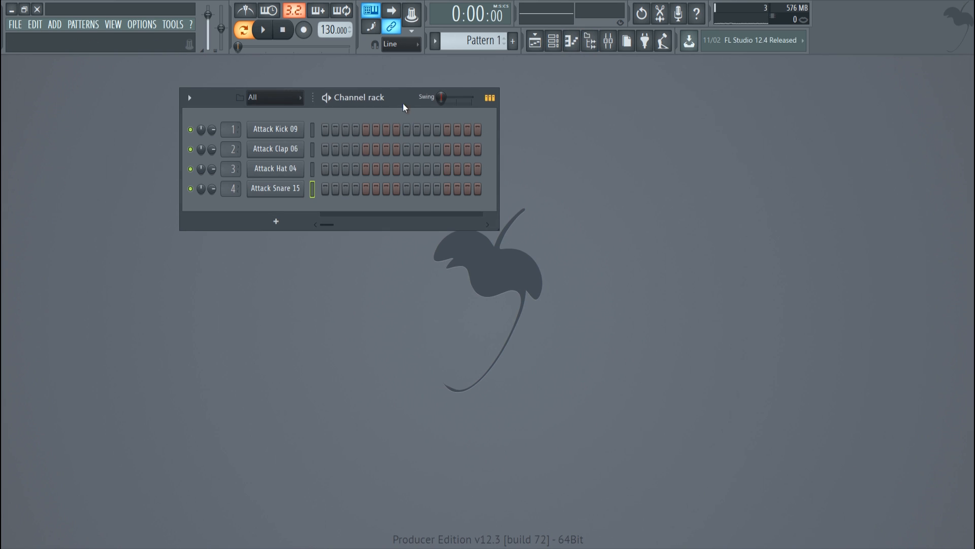
{"action": "left_click_drag", "start_coordinate": [403, 103], "coordinate": [482, 87]}
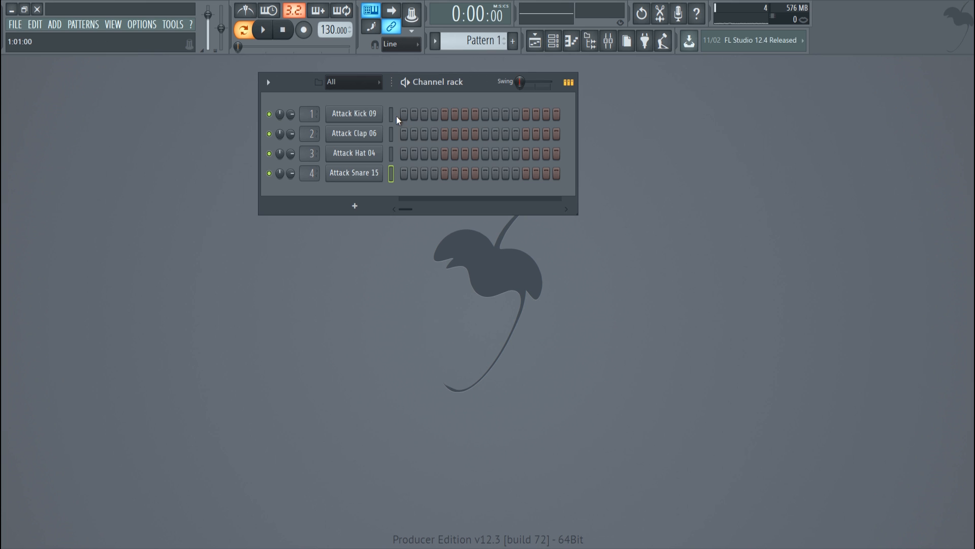
Fill every fourth step of the Attack Kick 09 channel
{"action": "right_click", "coordinate": [368, 112]}
{"action": "mouse_move", "coordinate": [471, 164]}
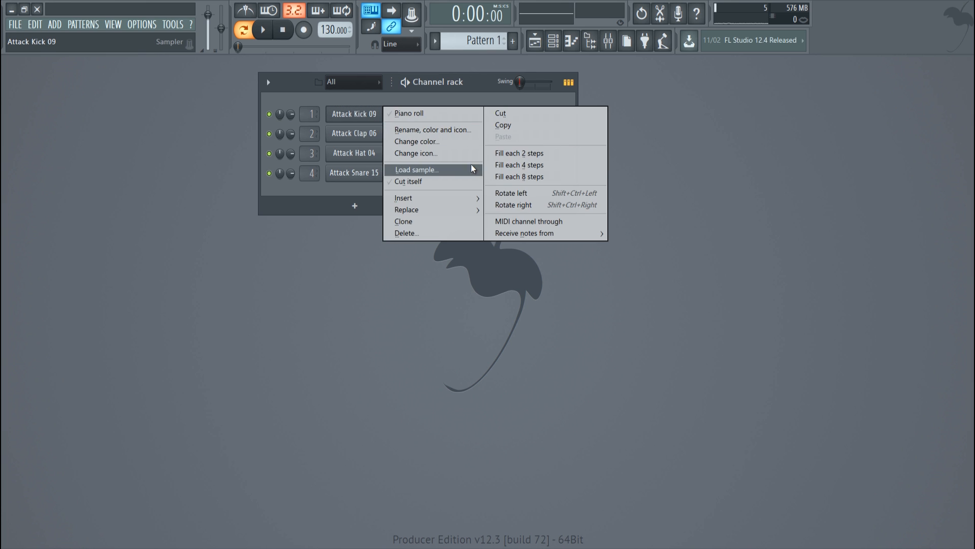
{"action": "left_click", "coordinate": [520, 165]}
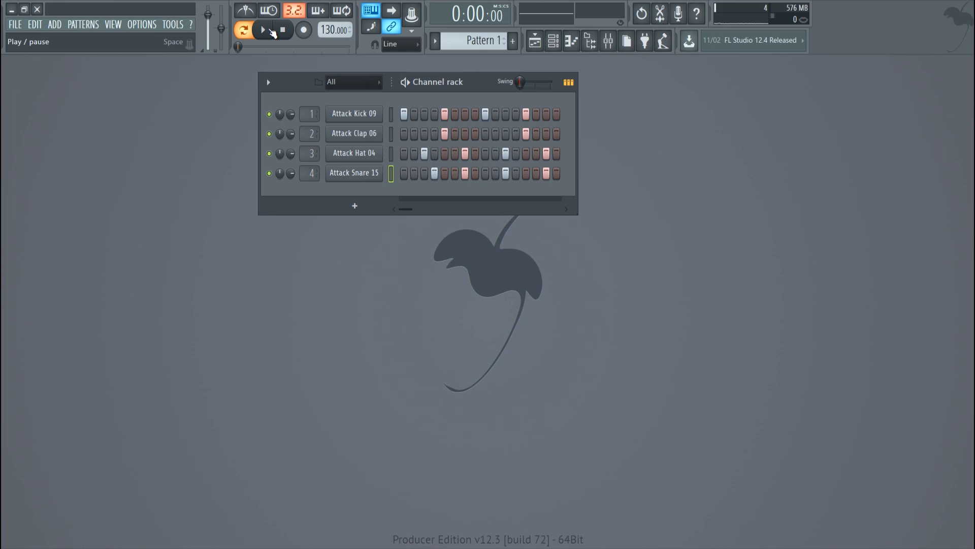
Play back the four-channel drum pattern and stop it to check how it sounds
{"action": "left_click", "coordinate": [272, 32]}
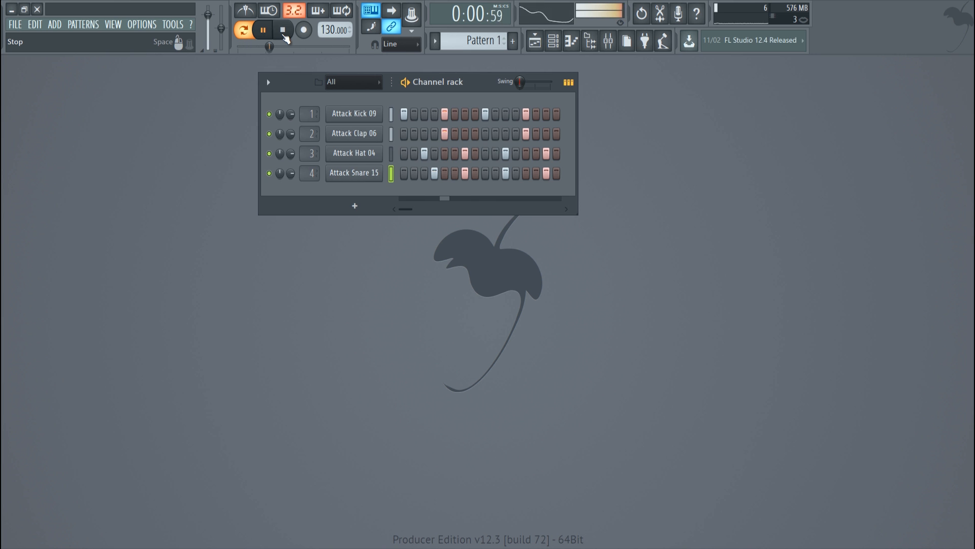
{"action": "left_click", "coordinate": [283, 34]}
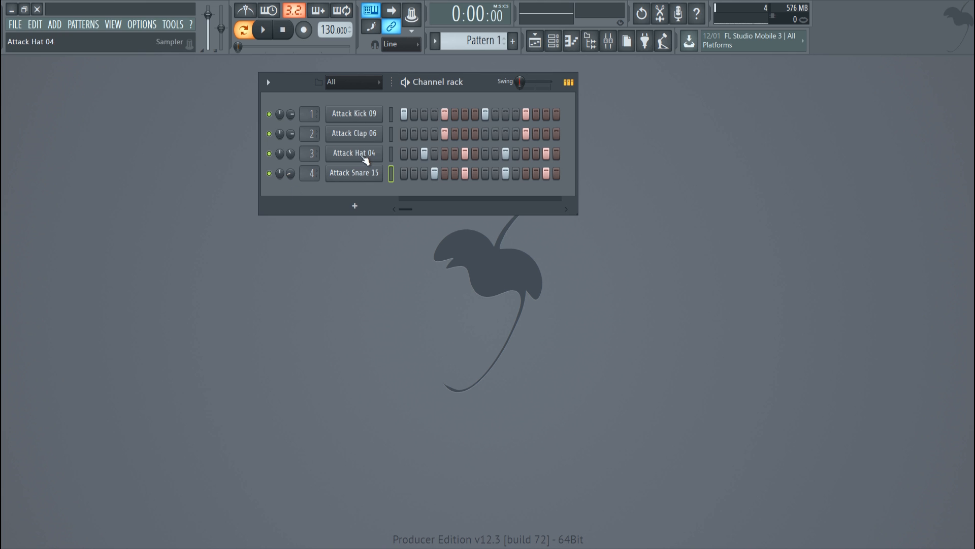
{"action": "left_click", "coordinate": [265, 31]}
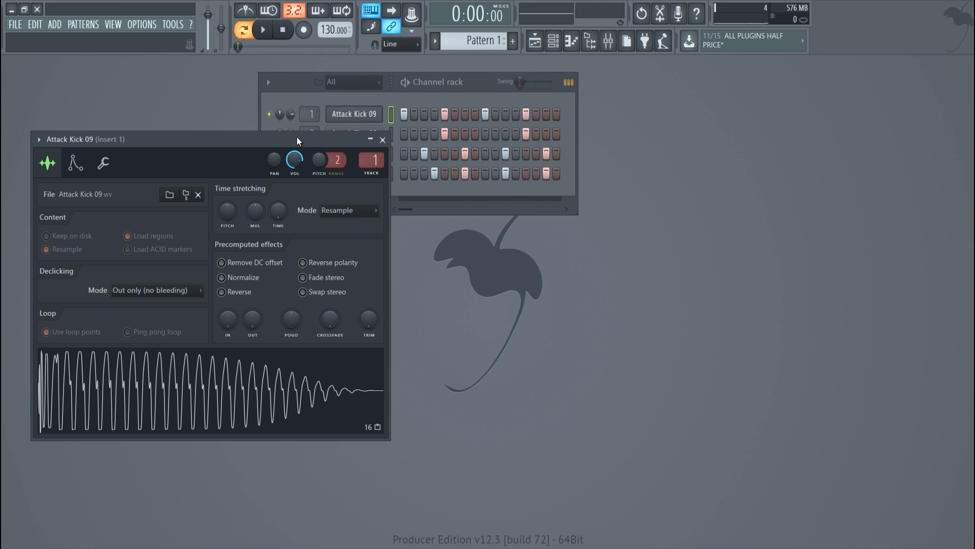
Raise the Attack Kick 09 sample's quick fade out to 52% and audition it in the pattern
{"action": "left_click_drag", "start_coordinate": [297, 137], "coordinate": [659, 100]}
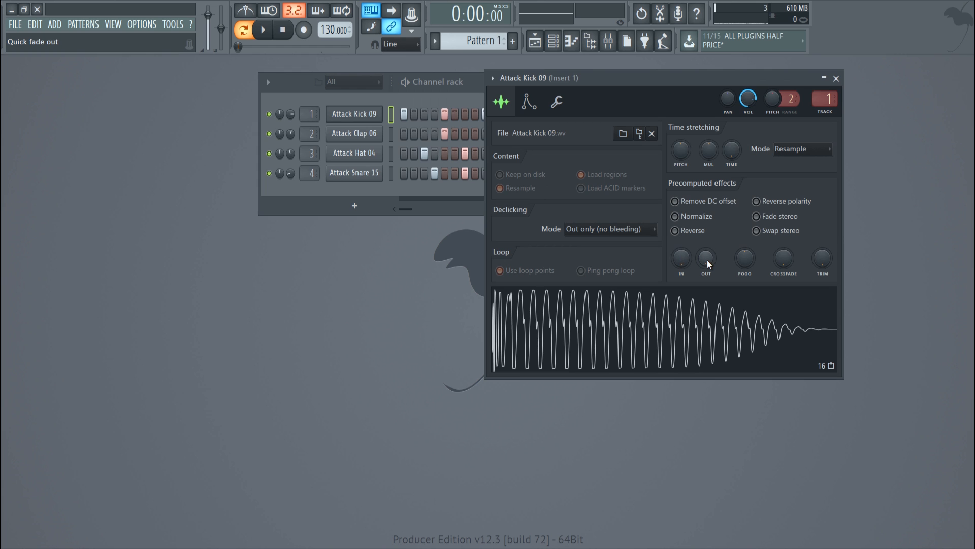
{"action": "left_click_drag", "start_coordinate": [707, 260], "coordinate": [730, 172]}
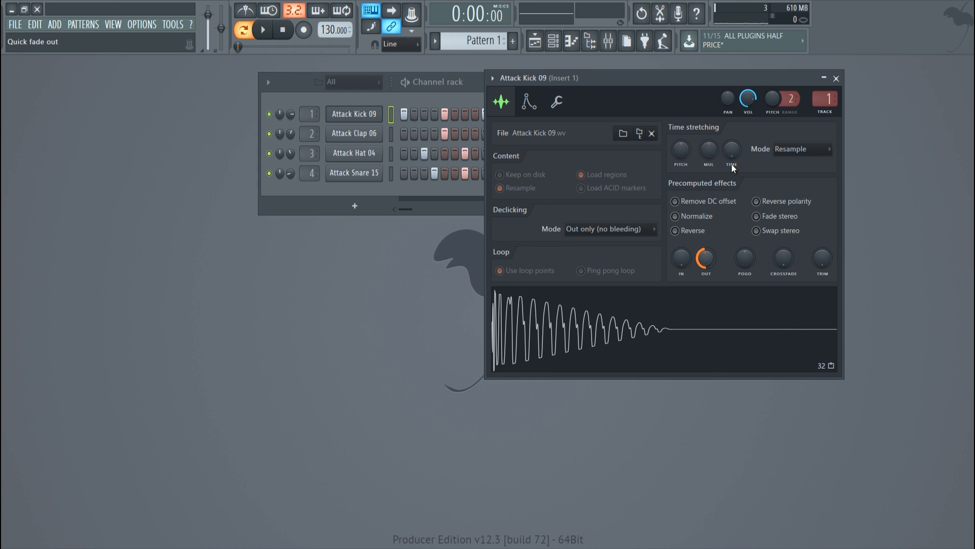
{"action": "left_click_drag", "start_coordinate": [732, 163], "coordinate": [732, 148]}
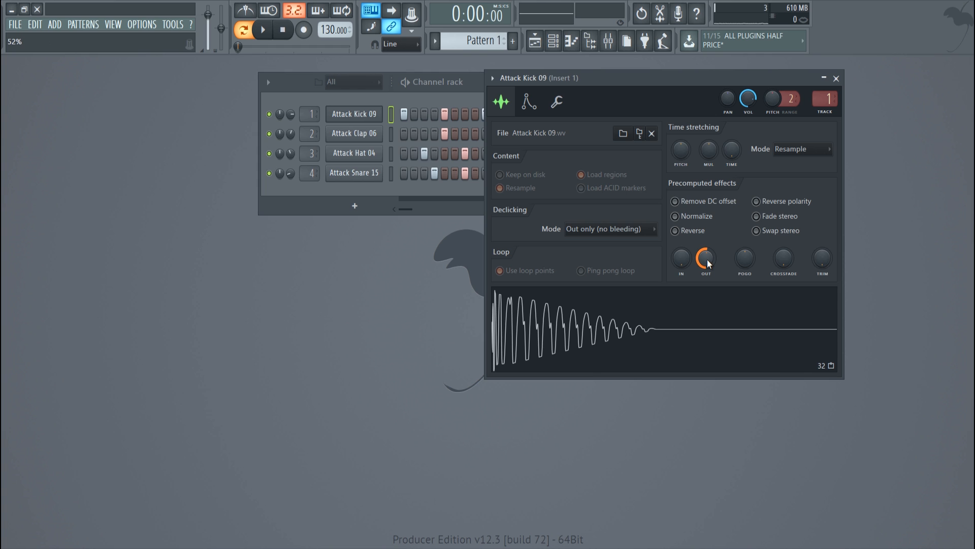
{"action": "key", "text": "space"}
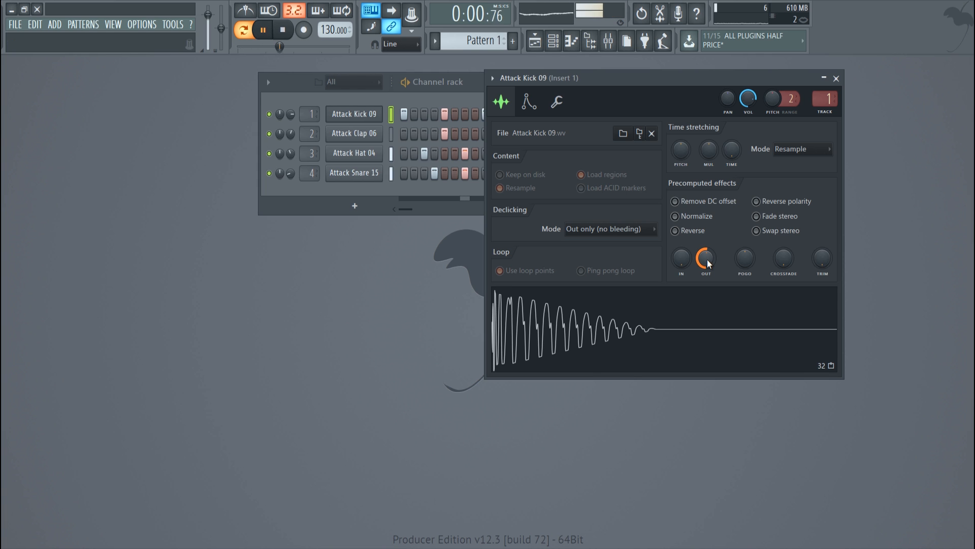
{"action": "key", "text": "space"}
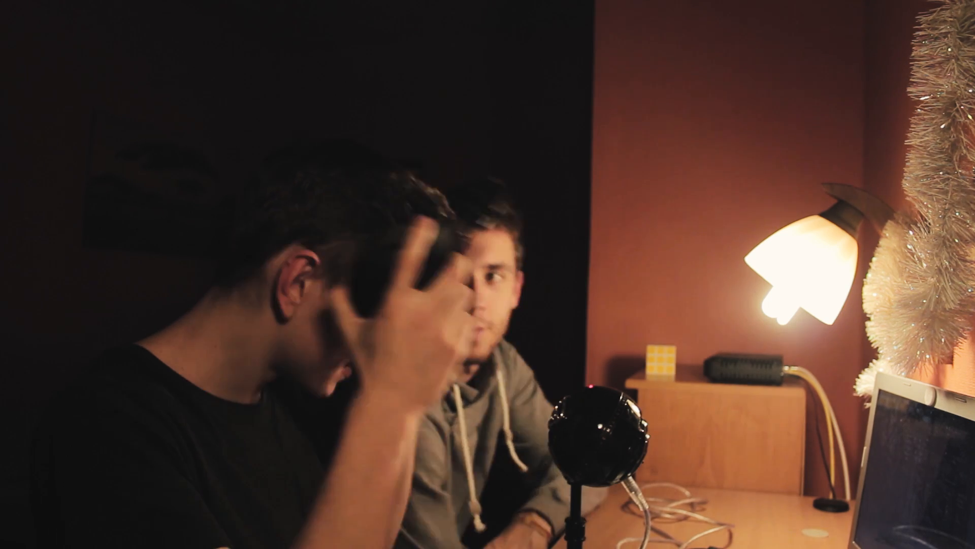
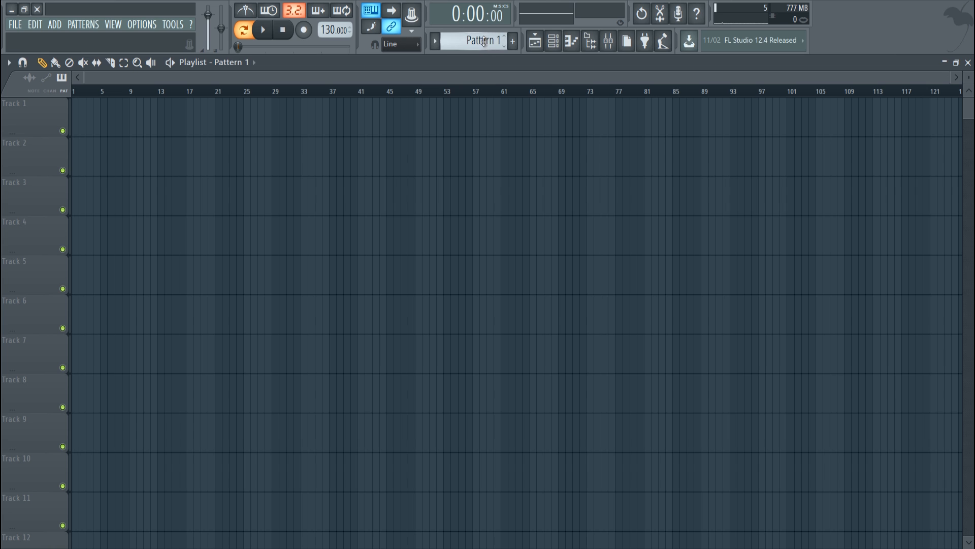
Show the channel rack over the playlist, review the steps of Pattern 1 and return to the playlist
{"action": "left_click", "coordinate": [554, 41]}
{"action": "left_click_drag", "start_coordinate": [447, 111], "coordinate": [462, 143]}
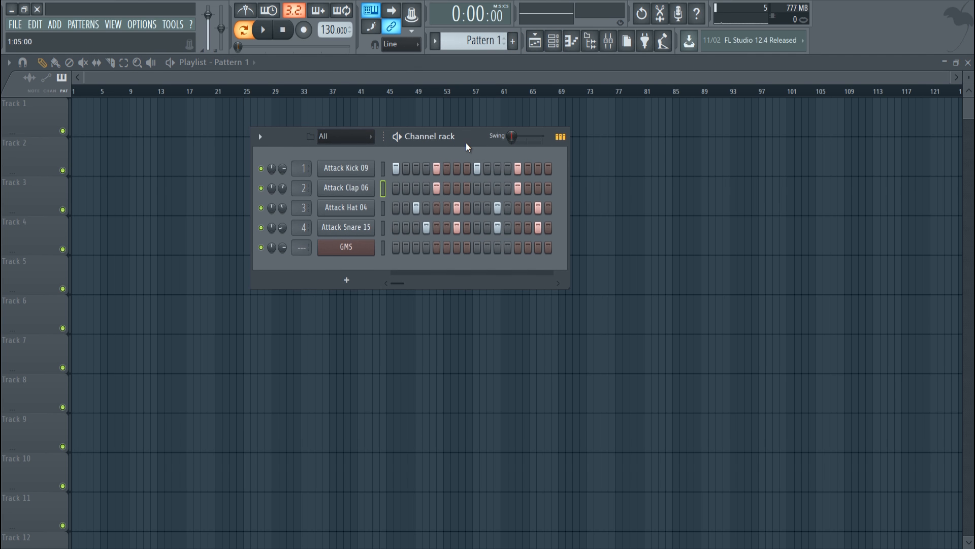
{"action": "left_click", "coordinate": [500, 83]}
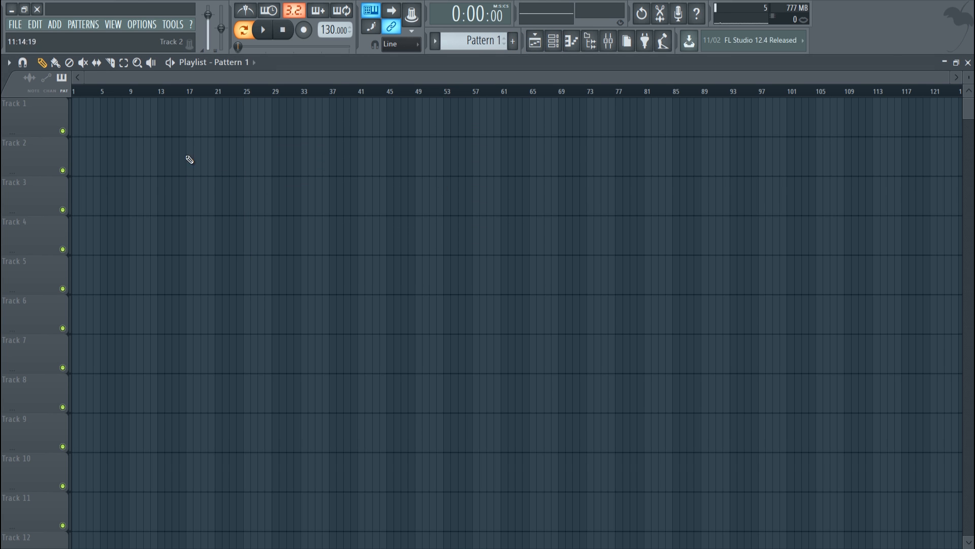
Add a Pattern 1 clip to the playlist and move it to bar 1 of Track 1
{"action": "left_click", "coordinate": [224, 153]}
{"action": "left_click_drag", "start_coordinate": [948, 80], "coordinate": [741, 79]}
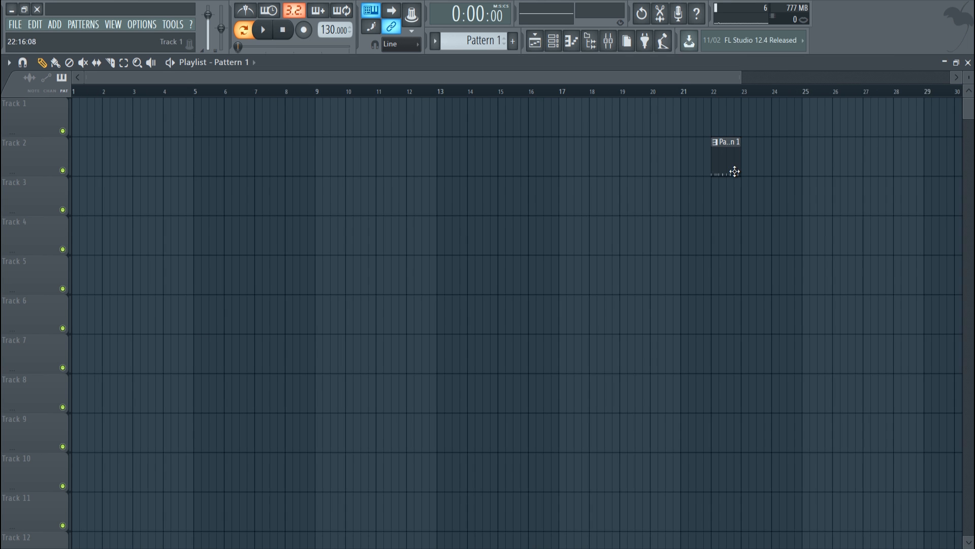
{"action": "left_click_drag", "start_coordinate": [734, 168], "coordinate": [97, 126]}
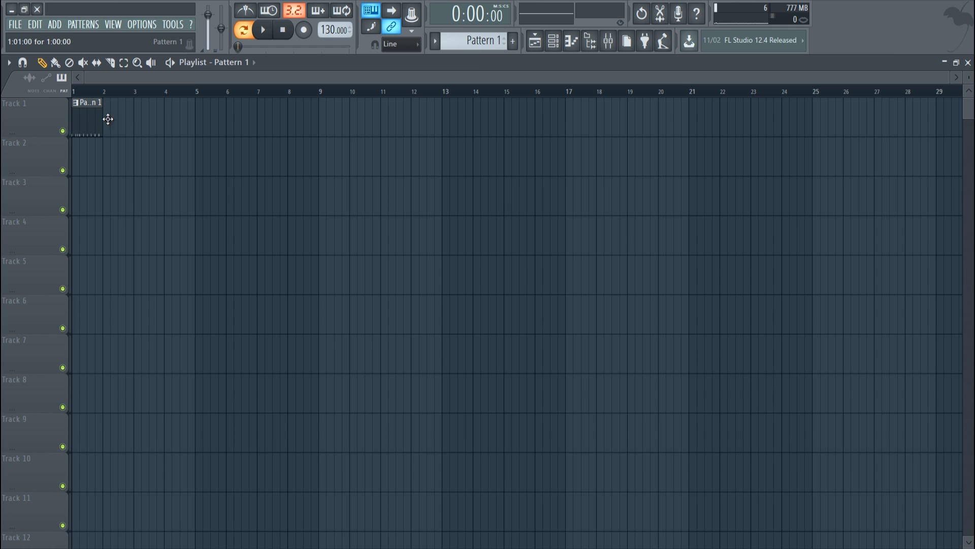
Place trial clips of other patterns, including Pattern 3, in the playlist and delete them
{"action": "key", "text": "F4"}
{"action": "left_click", "coordinate": [469, 184]}
{"action": "right_click", "coordinate": [486, 199]}
{"action": "left_click", "coordinate": [504, 39]}
{"action": "left_click", "coordinate": [525, 159]}
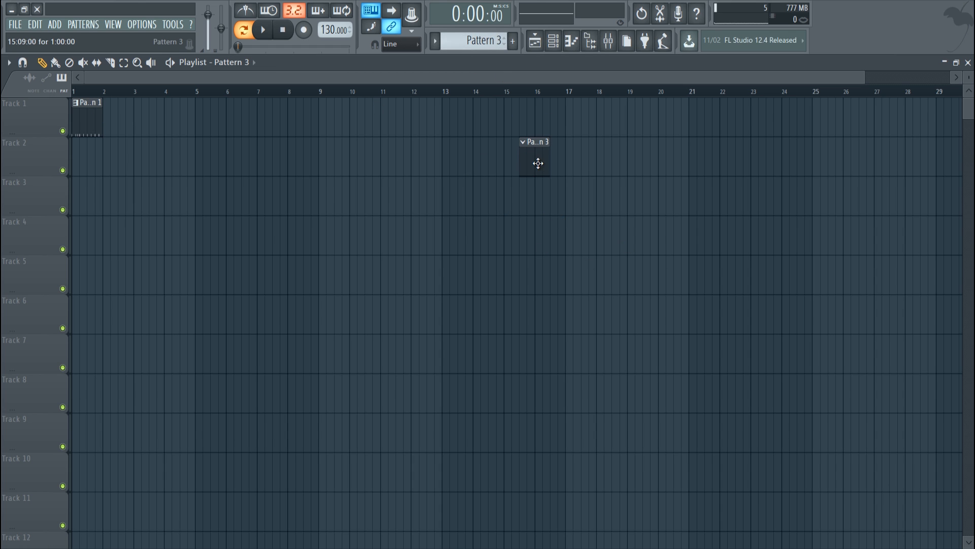
{"action": "right_click", "coordinate": [538, 154]}
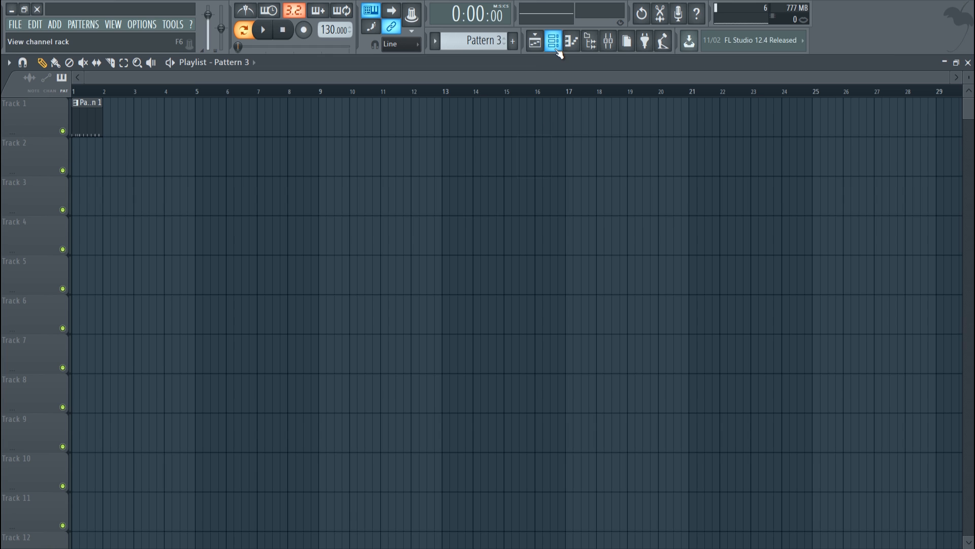
Open the channel rack, browse through the patterns and select Pattern 2
{"action": "left_click", "coordinate": [554, 42]}
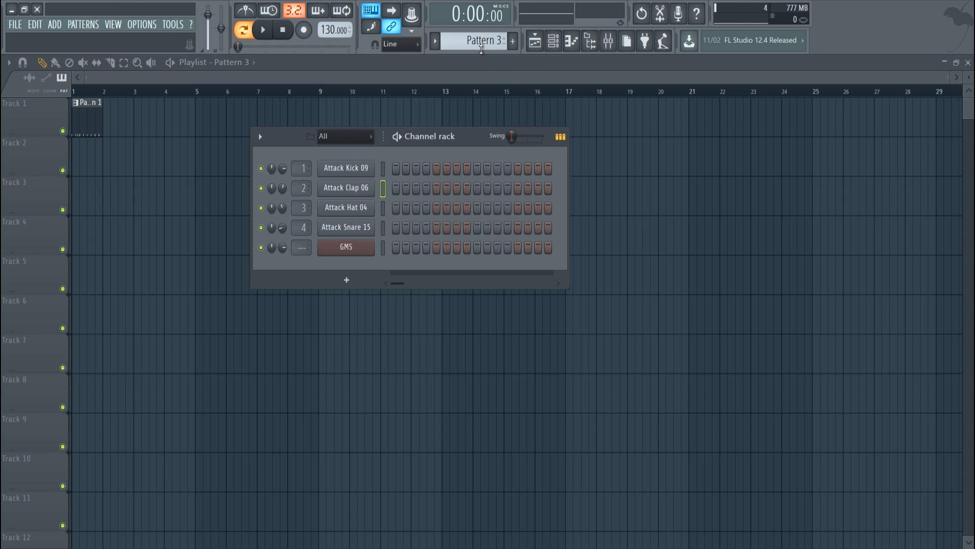
{"action": "scroll", "coordinate": [478, 41], "scroll_direction": "up", "scroll_amount": 2}
{"action": "scroll", "coordinate": [478, 45], "scroll_direction": "down", "scroll_amount": 1}
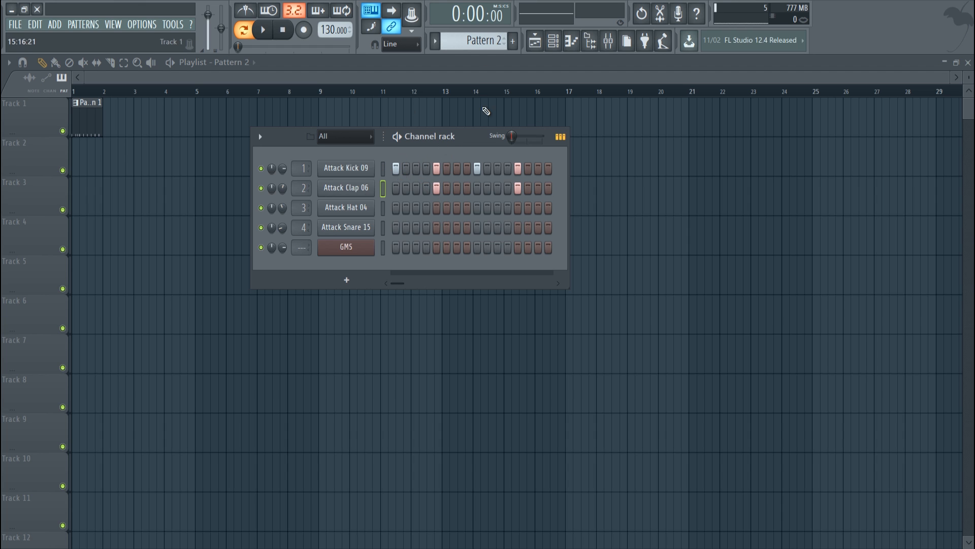
Add a Pattern 2 clip to the playlist and move it to bar 1 of Track 2
{"action": "left_click", "coordinate": [688, 165]}
{"action": "left_click", "coordinate": [408, 153]}
{"action": "left_click_drag", "start_coordinate": [421, 155], "coordinate": [77, 167]}
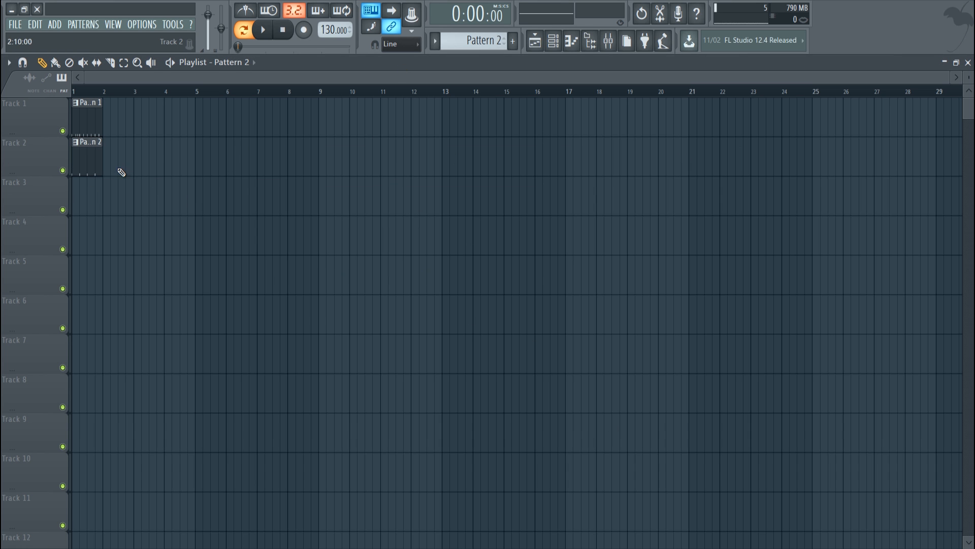
Delete the Pattern 2 clip from Track 2 and check the available pattern clip sources
{"action": "right_click", "coordinate": [96, 159]}
{"action": "left_click_drag", "start_coordinate": [950, 79], "coordinate": [700, 78]}
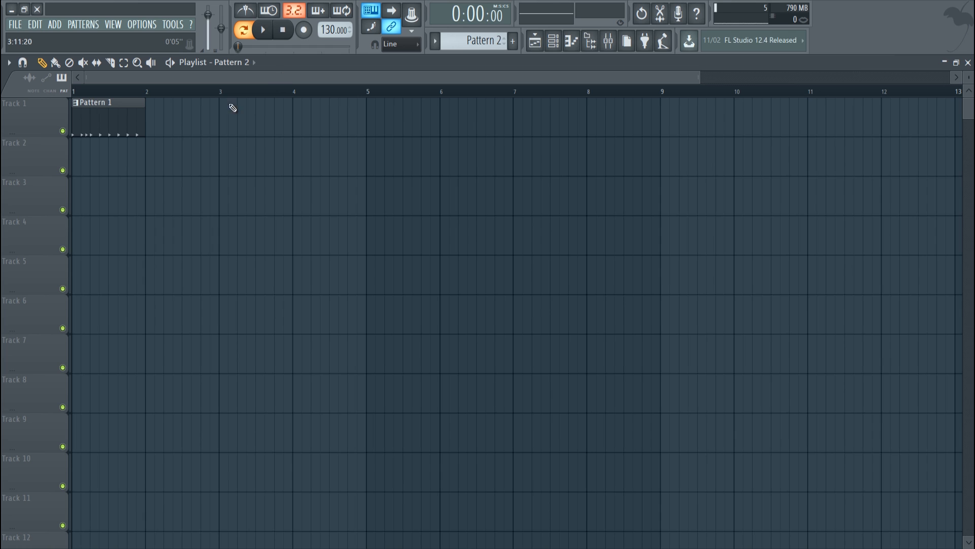
{"action": "left_click", "coordinate": [252, 63]}
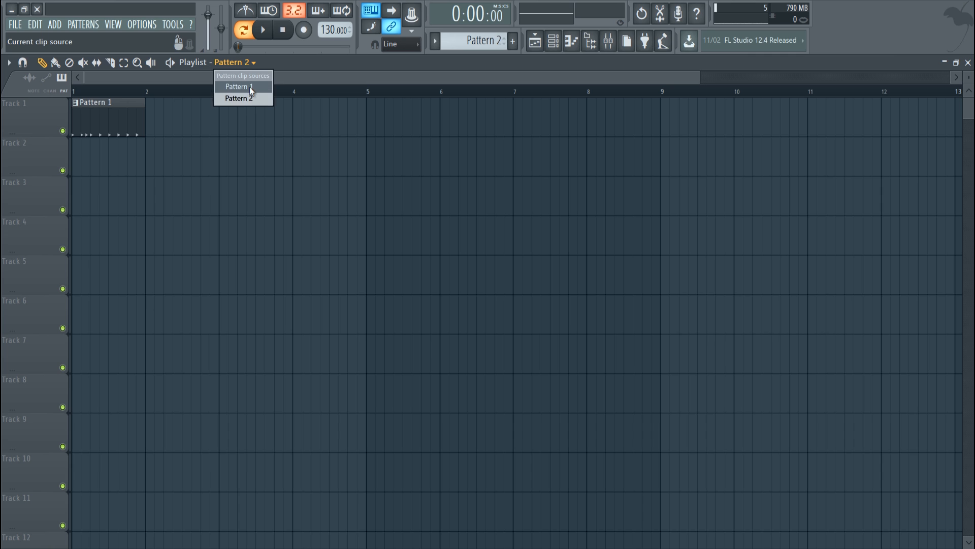
{"action": "left_click", "coordinate": [252, 125]}
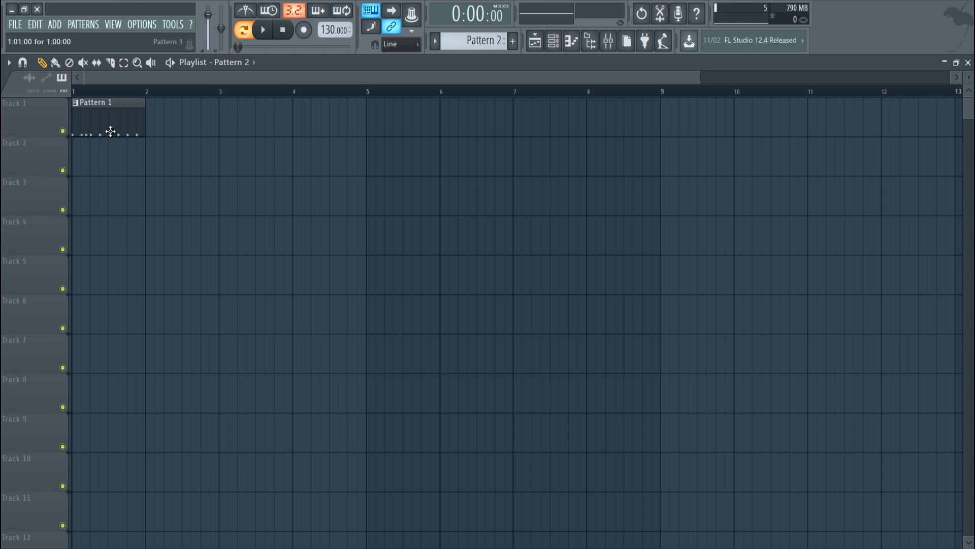
Clear the Attack Clap 06, Attack Hat 04 and Attack Snare 15 steps from Pattern 1, keeping only the kick steps
{"action": "left_click", "coordinate": [553, 42]}
{"action": "scroll", "coordinate": [482, 47], "scroll_direction": "up", "scroll_amount": 1}
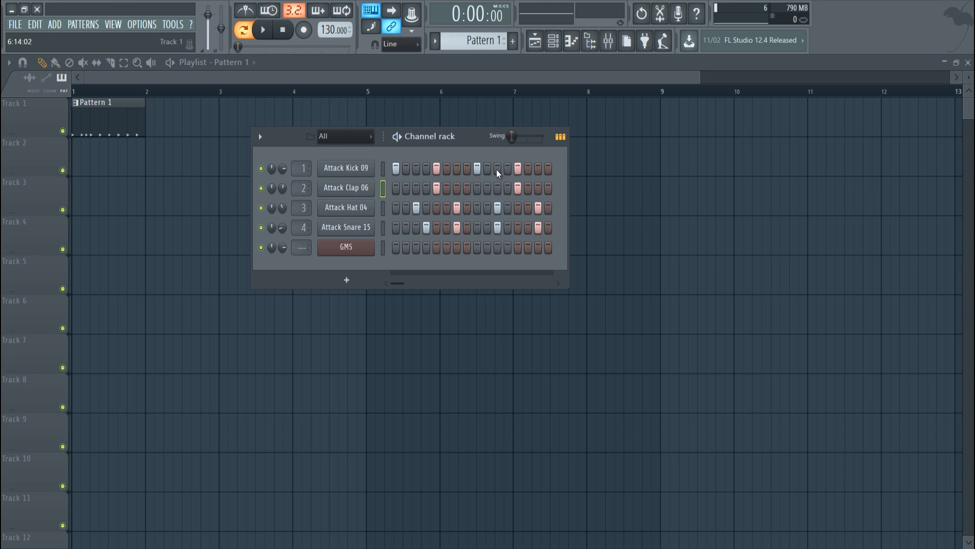
{"action": "left_click_drag", "start_coordinate": [439, 190], "coordinate": [612, 190]}
{"action": "left_click_drag", "start_coordinate": [415, 210], "coordinate": [669, 220]}
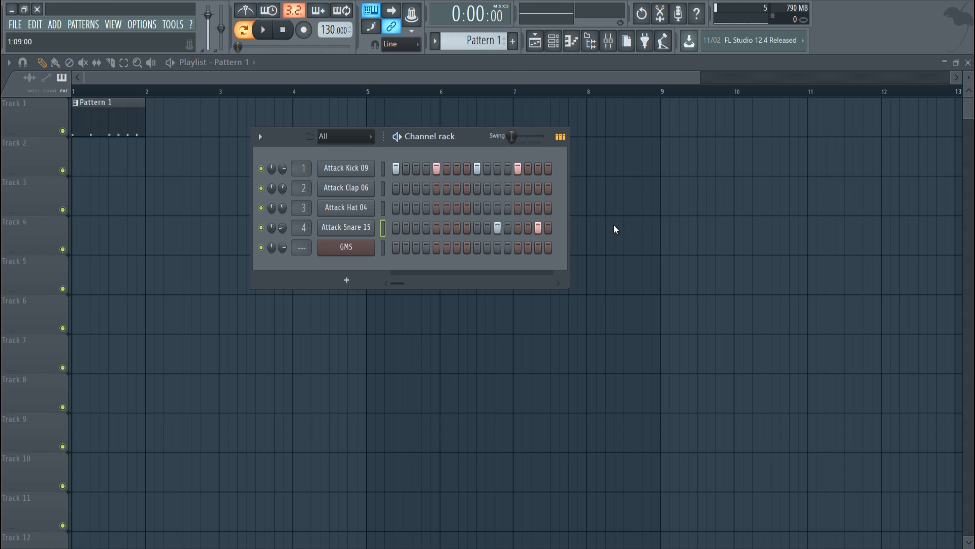
{"action": "key", "text": "F6"}
Rename the Pattern 1 clip as Kick
{"action": "right_click", "coordinate": [79, 105]}
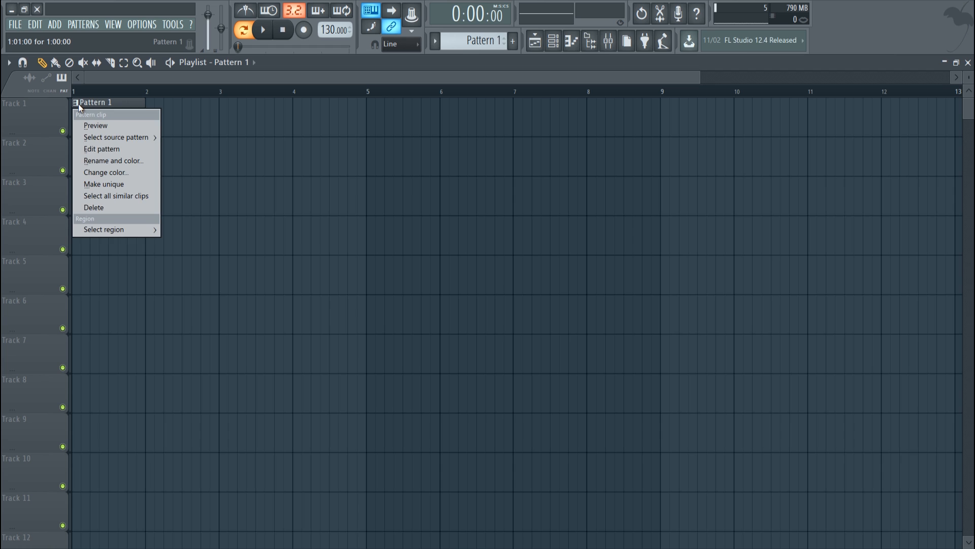
{"action": "left_click", "coordinate": [137, 165]}
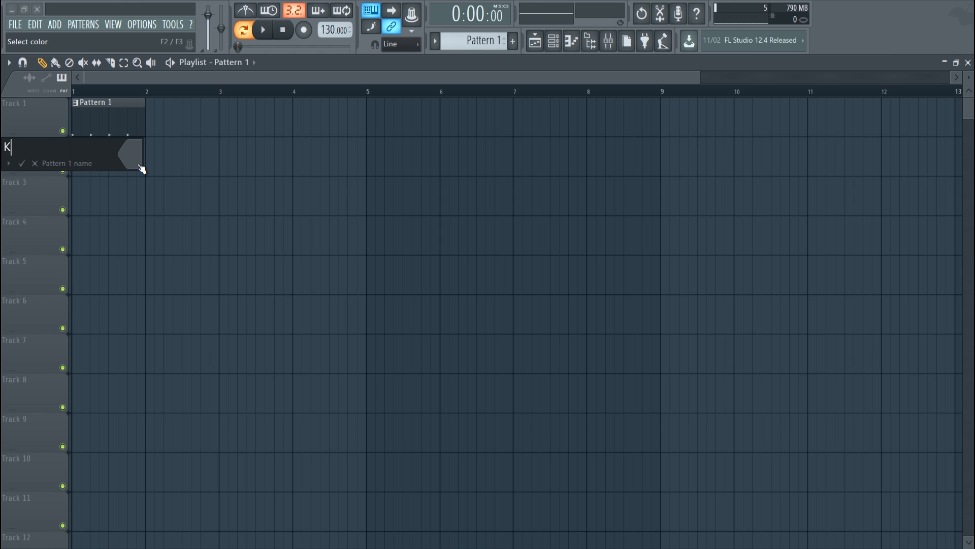
{"action": "key", "text": "Return"}
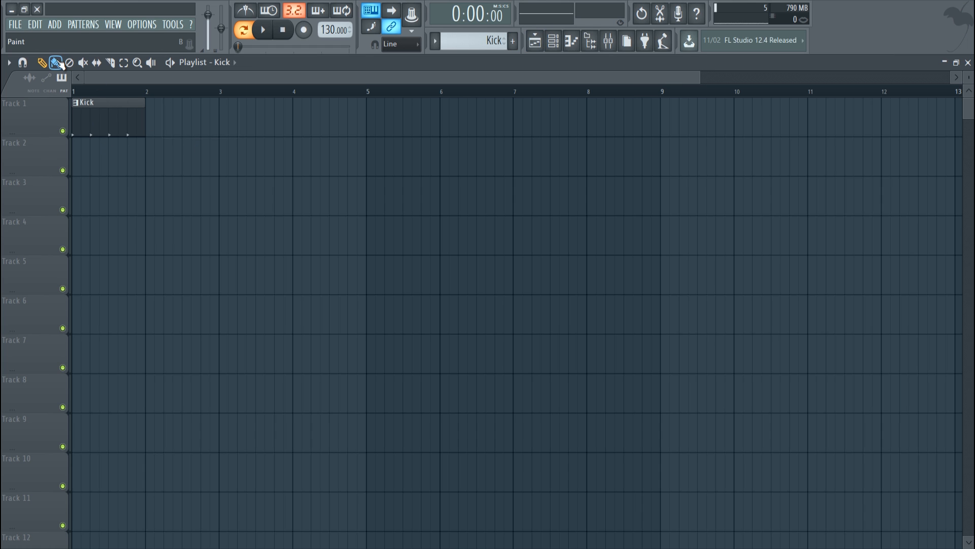
Paint trial Kick clips across bars 2 to 8 of Track 3, try single clips with the Draw tool, and delete them all
{"action": "mouse_move", "coordinate": [153, 205]}
{"action": "left_mouse_down"}
{"action": "mouse_move", "coordinate": [172, 193]}
{"action": "mouse_move", "coordinate": [694, 192]}
{"action": "left_mouse_up"}
{"action": "right_click", "coordinate": [714, 211]}
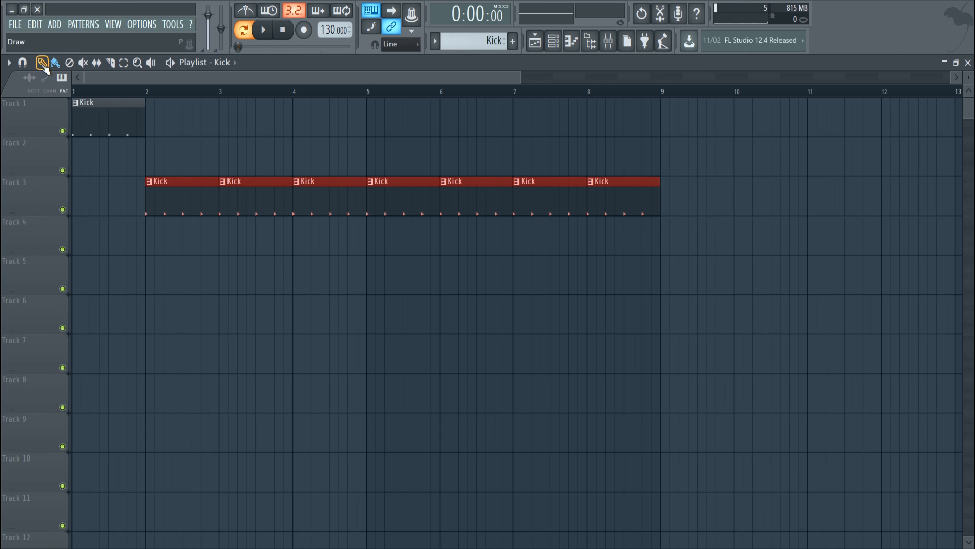
{"action": "mouse_move", "coordinate": [329, 293]}
{"action": "left_mouse_down"}
{"action": "mouse_move", "coordinate": [524, 269]}
{"action": "mouse_move", "coordinate": [701, 275]}
{"action": "left_mouse_up"}
{"action": "right_click", "coordinate": [530, 274]}
{"action": "left_click_drag", "start_coordinate": [414, 275], "coordinate": [437, 283]}
{"action": "left_click_drag", "start_coordinate": [491, 313], "coordinate": [388, 276]}
{"action": "left_click_drag", "start_coordinate": [387, 275], "coordinate": [450, 274]}
{"action": "left_click_drag", "start_coordinate": [641, 203], "coordinate": [176, 203]}
Add Kick clips at bars 2 and 3 of Track 1 and move another one to the start of bar 5
{"action": "left_click", "coordinate": [161, 121]}
{"action": "left_click", "coordinate": [56, 63]}
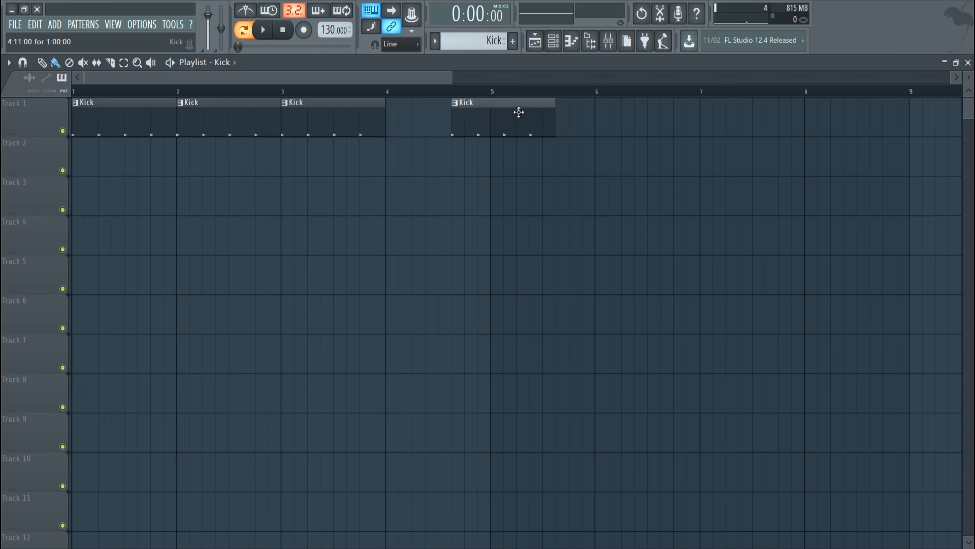
{"action": "left_click_drag", "start_coordinate": [519, 112], "coordinate": [552, 115]}
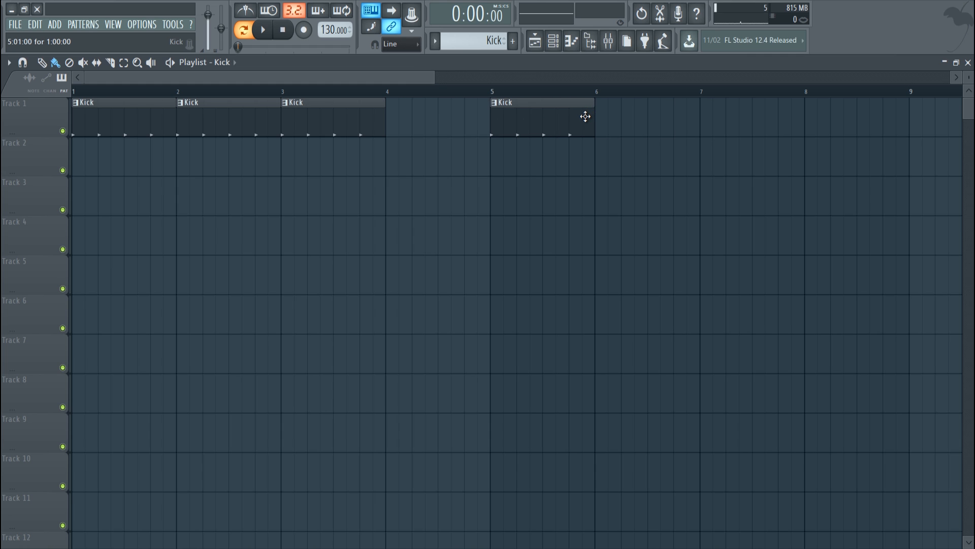
Set the playlist snap to (none) and try shifting the bar 5 Kick clip on Track 1 freely
{"action": "left_click", "coordinate": [403, 46]}
{"action": "left_click", "coordinate": [398, 44]}
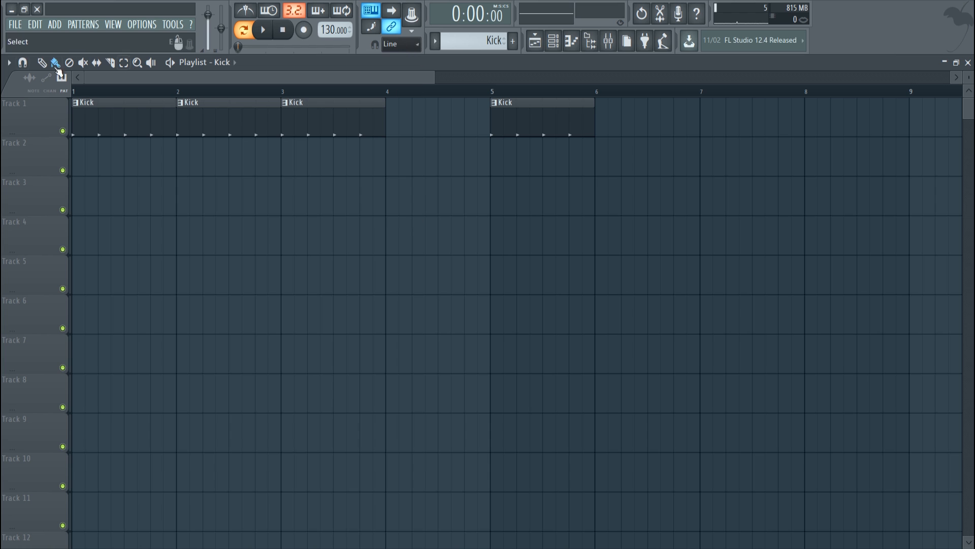
{"action": "left_click", "coordinate": [23, 63]}
{"action": "left_click", "coordinate": [23, 62]}
{"action": "left_click", "coordinate": [24, 64]}
{"action": "left_click", "coordinate": [32, 122]}
{"action": "left_click_drag", "start_coordinate": [540, 128], "coordinate": [568, 127]}
{"action": "left_click_drag", "start_coordinate": [418, 78], "coordinate": [300, 77]}
{"action": "left_click_drag", "start_coordinate": [464, 131], "coordinate": [355, 128]}
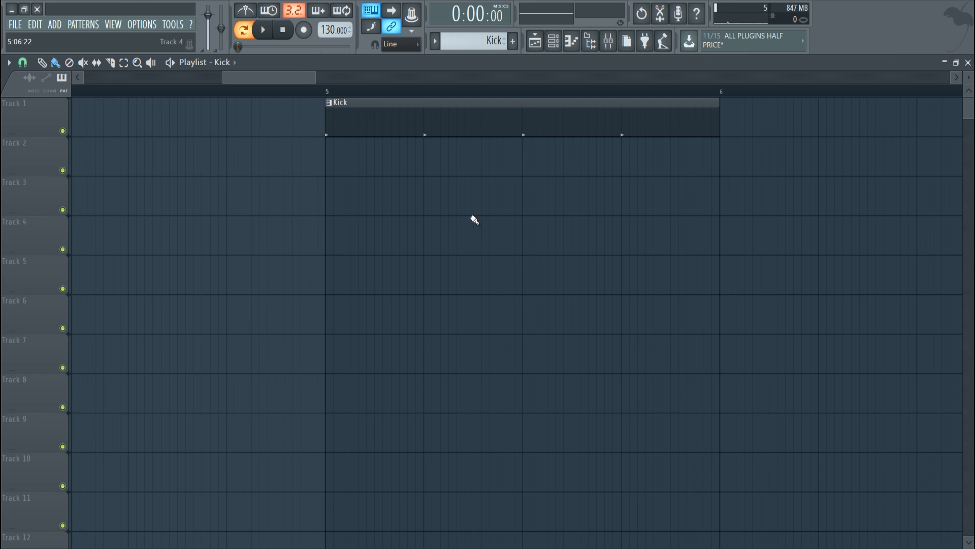
Place trial Kick clips around bars 5 and 6 without snapping and delete them
{"action": "left_click", "coordinate": [315, 169]}
{"action": "left_click", "coordinate": [745, 183]}
{"action": "left_click_drag", "start_coordinate": [736, 173], "coordinate": [732, 102]}
{"action": "right_click", "coordinate": [740, 107]}
{"action": "right_click", "coordinate": [713, 164]}
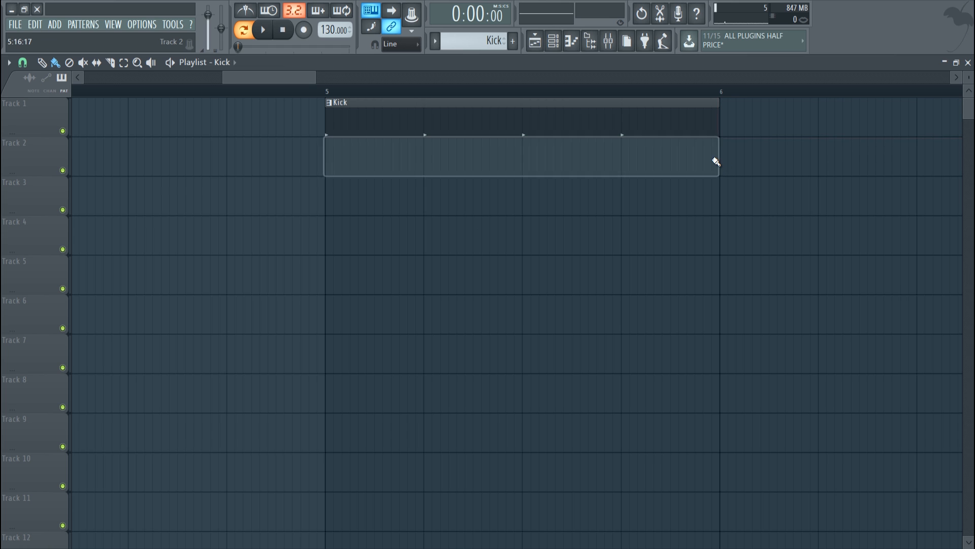
Set the playlist snap to Main and place a Kick clip at bar 5 of Track 3
{"action": "left_click", "coordinate": [23, 63]}
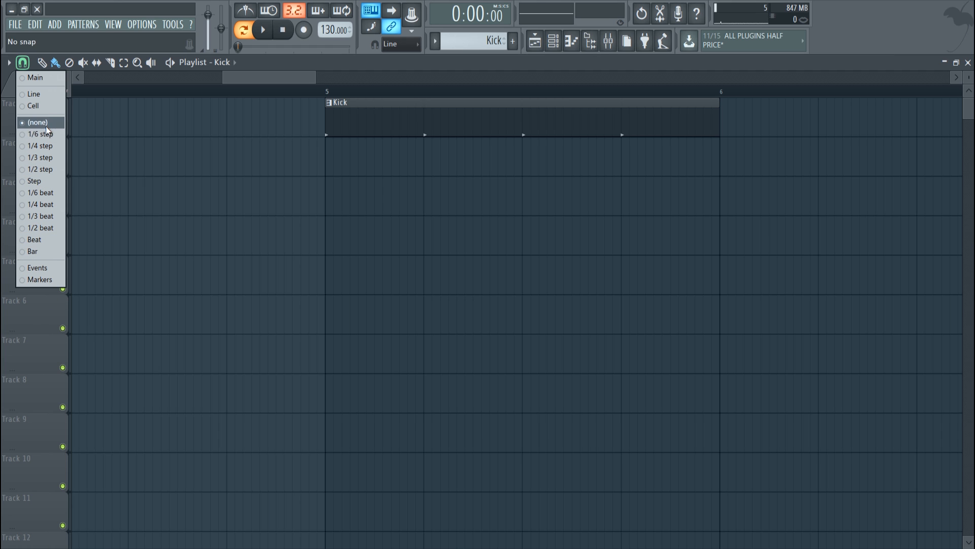
{"action": "left_click", "coordinate": [41, 79]}
{"action": "left_click_drag", "start_coordinate": [283, 205], "coordinate": [377, 200]}
{"action": "scroll", "coordinate": [309, 78], "scroll_direction": "down", "scroll_amount": 3}
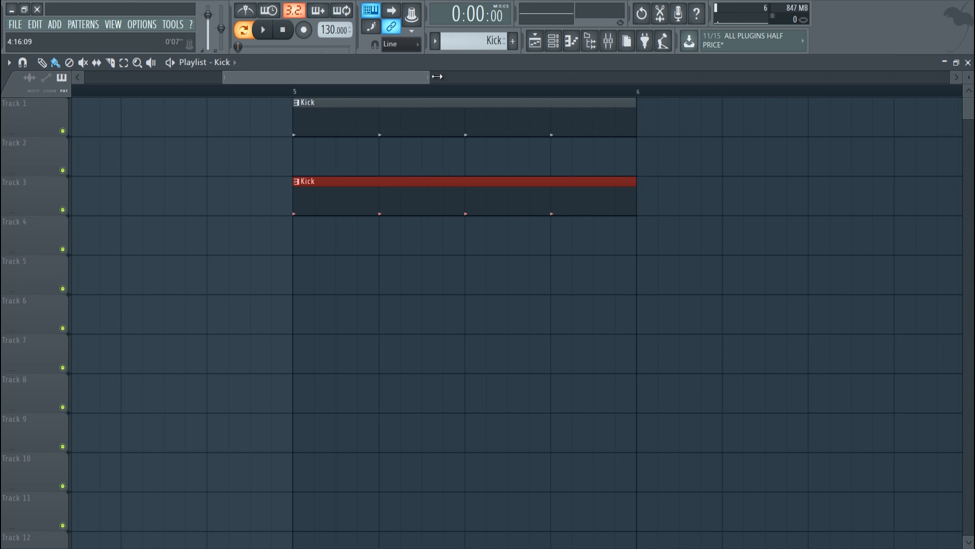
Shift the Track 3 Kick clip off the grid with the playlist snap at (none), and delete the bar 5 clip on Track 1
{"action": "left_click_drag", "start_coordinate": [362, 75], "coordinate": [357, 76]}
{"action": "left_click", "coordinate": [23, 63]}
{"action": "left_click", "coordinate": [41, 122]}
{"action": "left_click_drag", "start_coordinate": [426, 207], "coordinate": [365, 207]}
{"action": "right_click", "coordinate": [486, 129]}
Set the playlist snap back to Main and move the Track 3 Kick clip to just after the start of bar 5
{"action": "left_click", "coordinate": [24, 64]}
{"action": "left_click", "coordinate": [38, 122]}
{"action": "left_click_drag", "start_coordinate": [393, 200], "coordinate": [453, 202]}
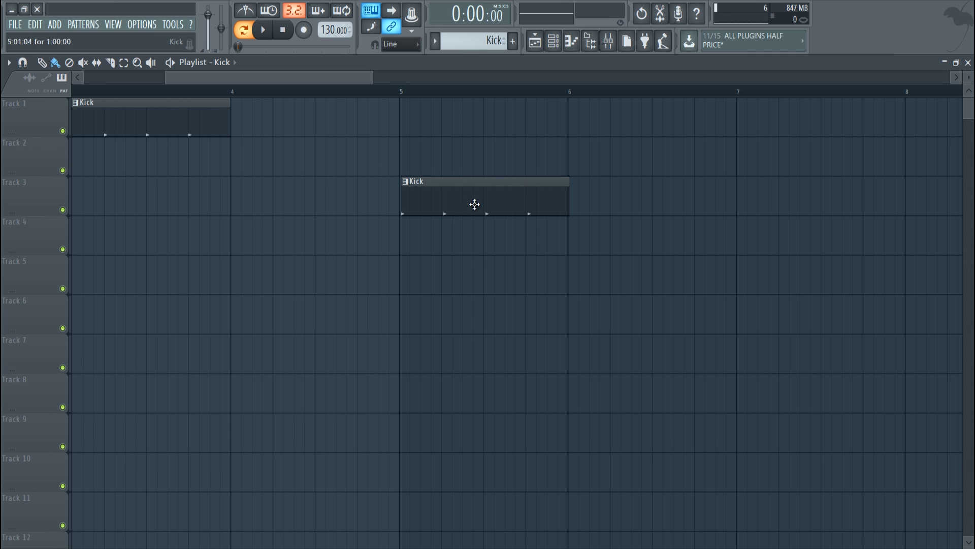
Add a Kick clip to Track 1, move it to bar 4, and delete the misaligned clip on Track 3
{"action": "left_click", "coordinate": [620, 136]}
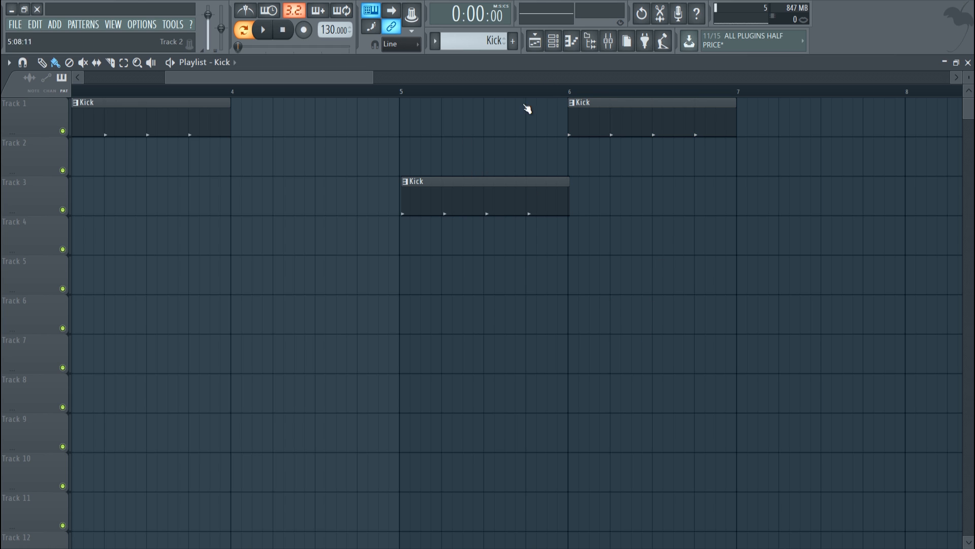
{"action": "left_click_drag", "start_coordinate": [658, 124], "coordinate": [283, 131]}
{"action": "right_click", "coordinate": [518, 209]}
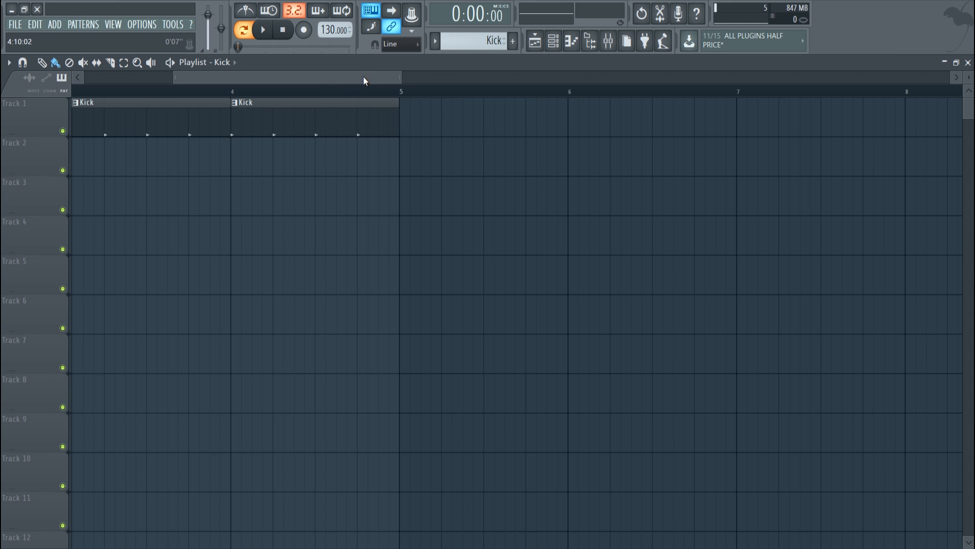
Set the main snap to (none) and move the bar 4 Kick clip on Track 1 freely off the grid
{"action": "left_click", "coordinate": [400, 44]}
{"action": "left_click", "coordinate": [400, 89]}
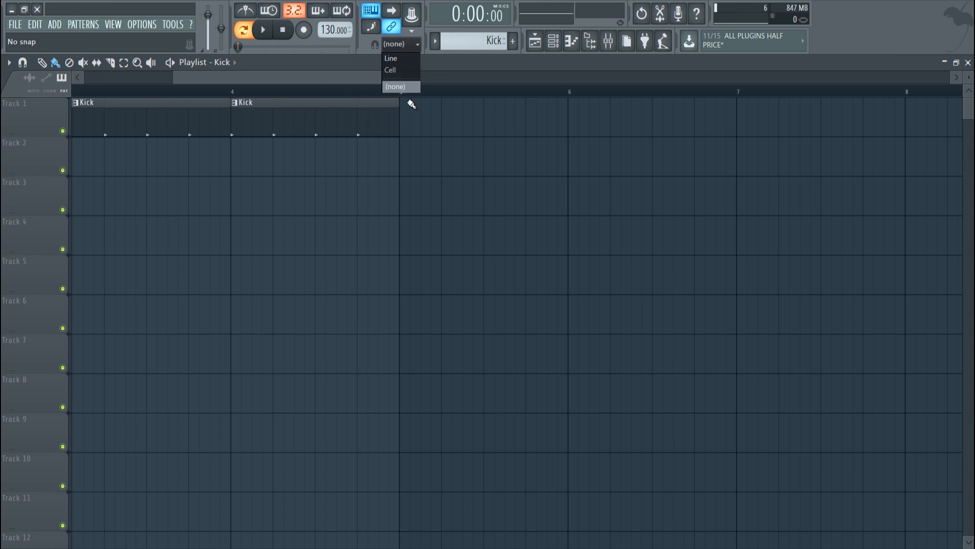
{"action": "left_click_drag", "start_coordinate": [366, 132], "coordinate": [516, 132]}
{"action": "left_click_drag", "start_coordinate": [417, 112], "coordinate": [370, 118]}
Set the main snap back to Line and move the off-grid Kick clip on Track 1 to just after the start of bar 5
{"action": "left_click", "coordinate": [401, 45]}
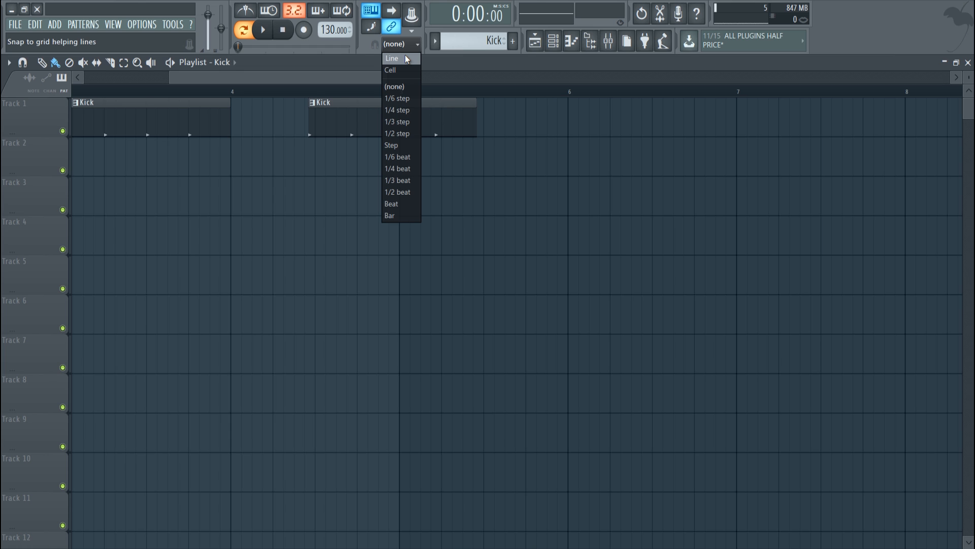
{"action": "left_click", "coordinate": [406, 59]}
{"action": "left_click", "coordinate": [23, 62]}
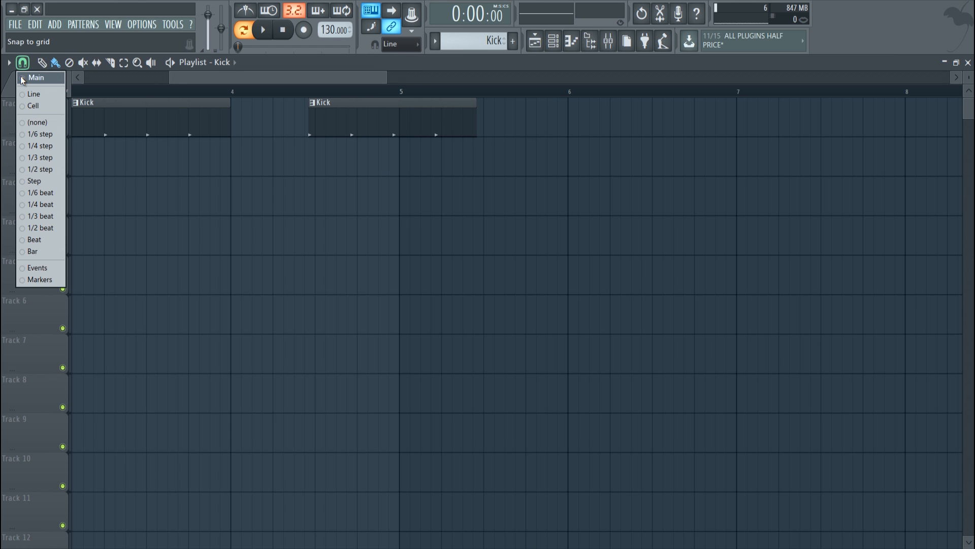
{"action": "left_click", "coordinate": [400, 45]}
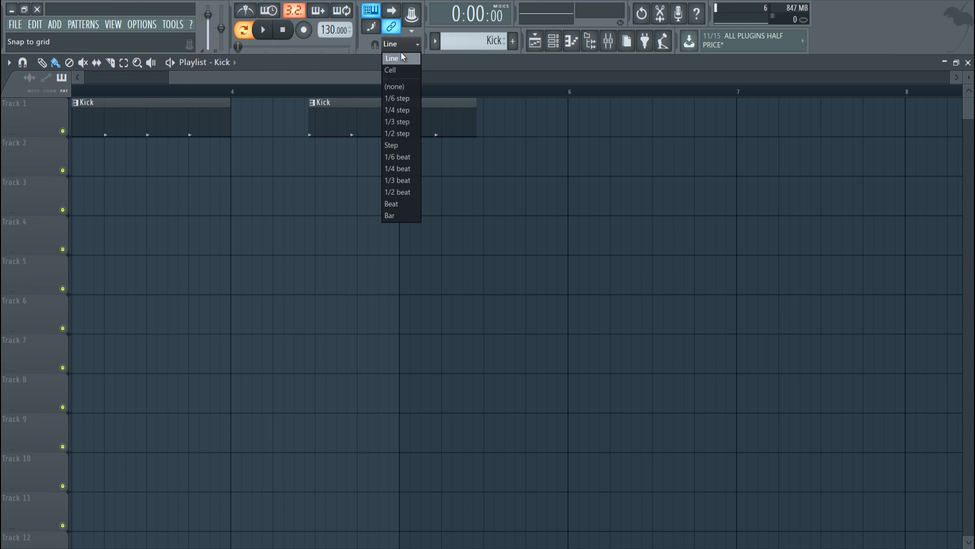
{"action": "left_click", "coordinate": [403, 59]}
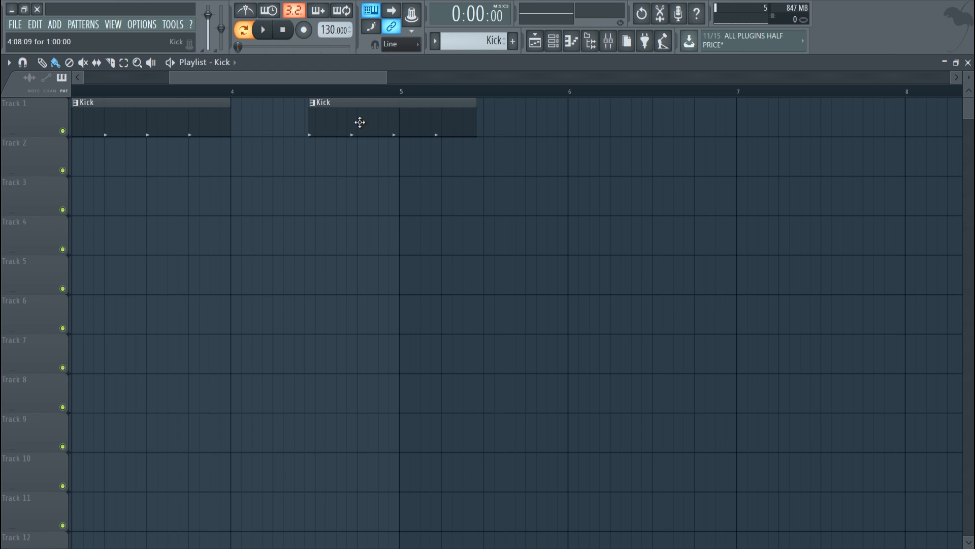
{"action": "left_click_drag", "start_coordinate": [433, 124], "coordinate": [482, 128]}
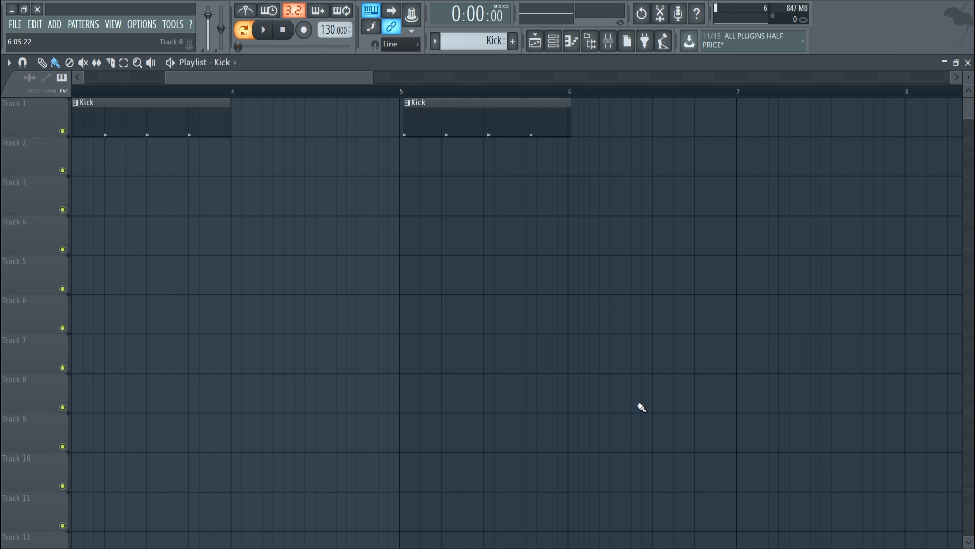
Place a trial Kick clip on Track 5, remove it, and restore the fourth Kick clip at bar 4 of Track 1
{"action": "left_click", "coordinate": [417, 261]}
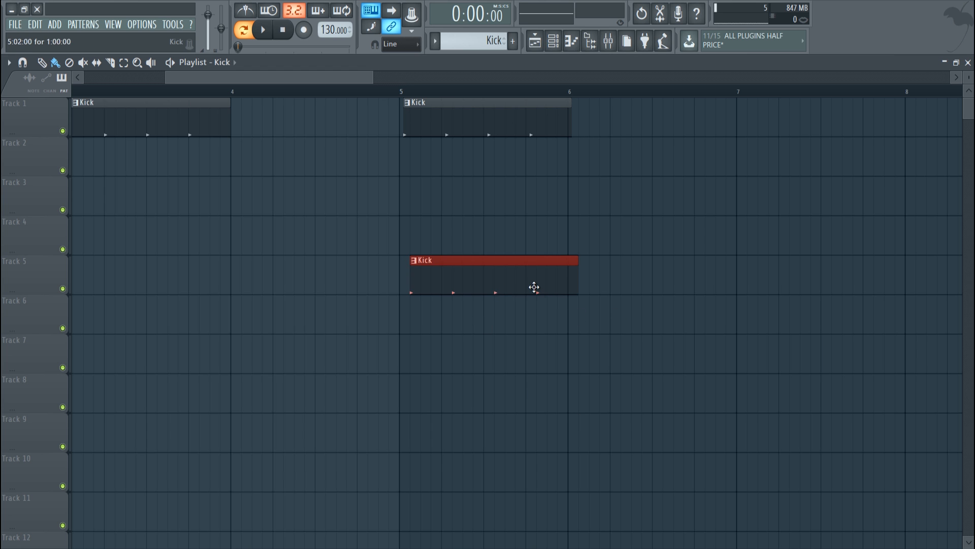
{"action": "left_click_drag", "start_coordinate": [451, 122], "coordinate": [295, 105]}
{"action": "left_click_drag", "start_coordinate": [350, 78], "coordinate": [51, 77]}
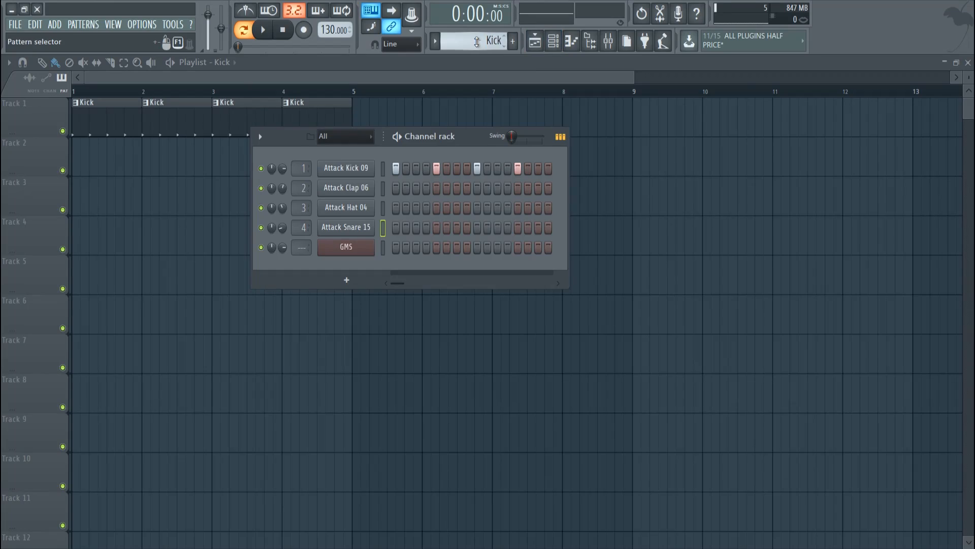
Select Pattern 2 and clear its Attack Kick 09 steps in the channel rack, keeping only the clap steps
{"action": "left_click_drag", "start_coordinate": [477, 40], "coordinate": [477, 73]}
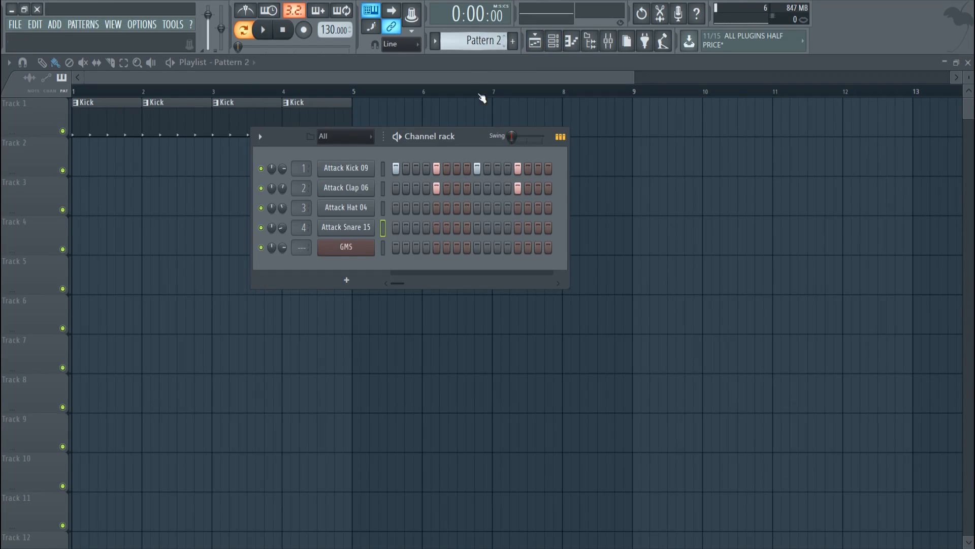
{"action": "left_click_drag", "start_coordinate": [495, 127], "coordinate": [600, 80]}
{"action": "left_click_drag", "start_coordinate": [501, 122], "coordinate": [654, 158]}
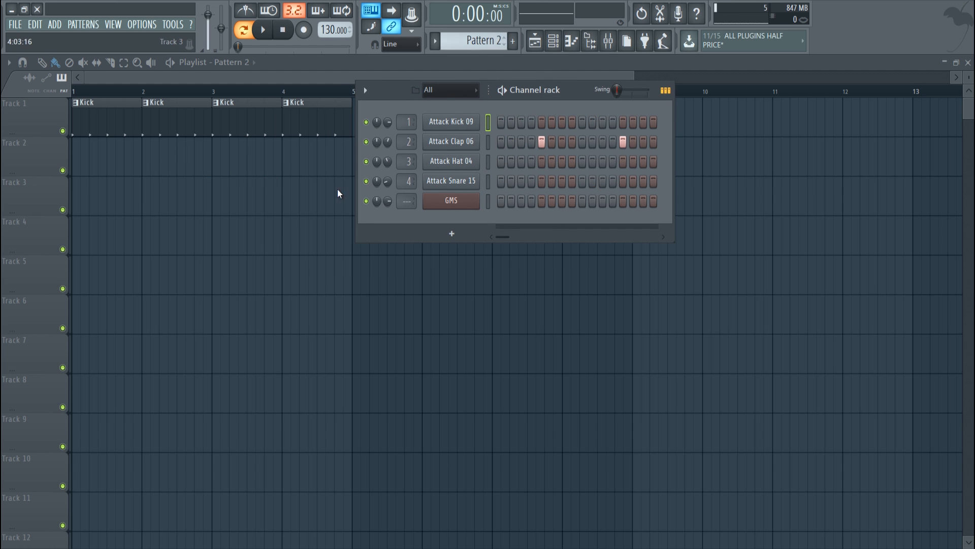
{"action": "left_click", "coordinate": [339, 136]}
Place a trial Pattern 2 clip on Track 3, delete it, and switch the playlist's clip source to Kick
{"action": "left_click", "coordinate": [419, 202]}
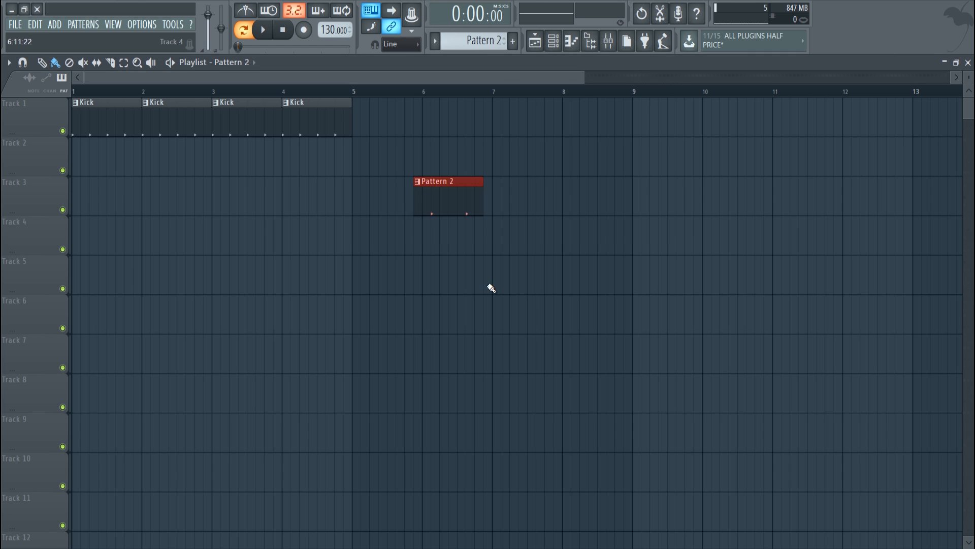
{"action": "right_click", "coordinate": [461, 200]}
{"action": "left_click", "coordinate": [245, 62]}
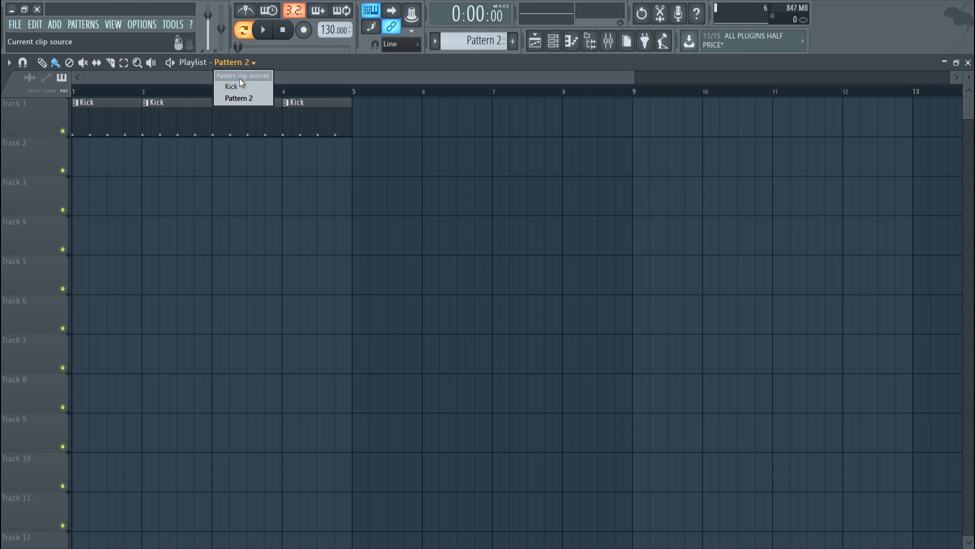
{"action": "left_click", "coordinate": [259, 87]}
Choose Pattern 2 as the clip source and paint its clips across bars 1 to 4 of Track 2
{"action": "left_click", "coordinate": [236, 63]}
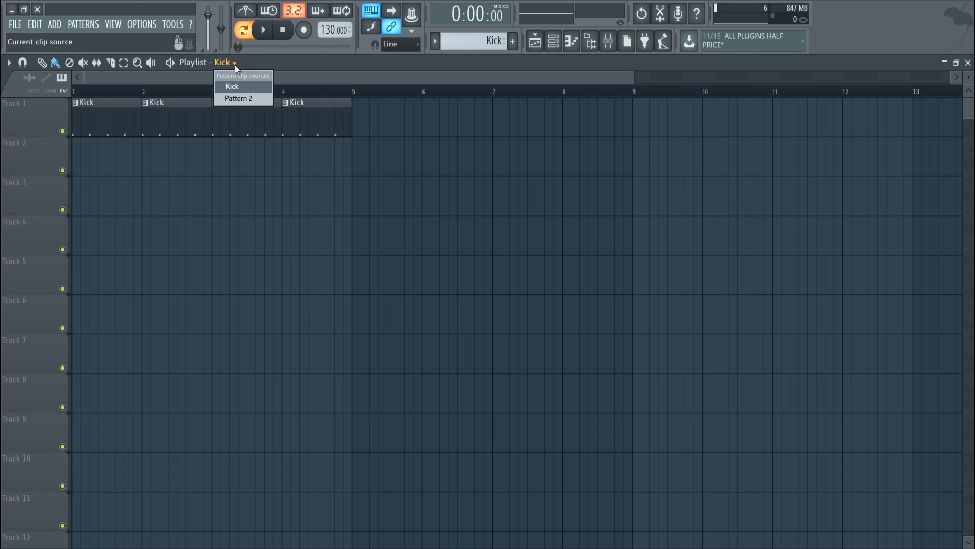
{"action": "left_click", "coordinate": [235, 101]}
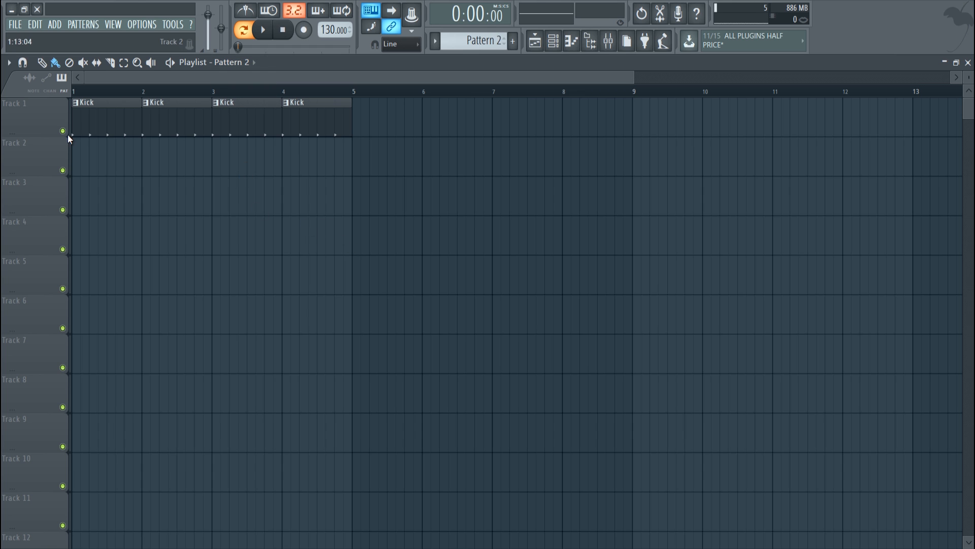
{"action": "mouse_move", "coordinate": [81, 160]}
{"action": "left_mouse_down"}
{"action": "mouse_move", "coordinate": [307, 159]}
{"action": "mouse_move", "coordinate": [344, 279]}
{"action": "mouse_move", "coordinate": [309, 157]}
{"action": "mouse_move", "coordinate": [328, 268]}
{"action": "left_mouse_up"}
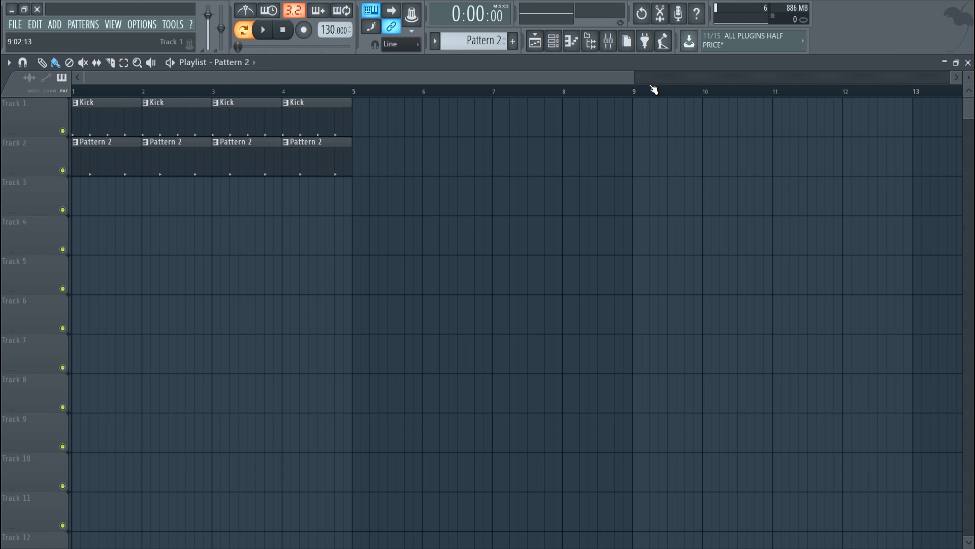
{"action": "left_click_drag", "start_coordinate": [634, 80], "coordinate": [438, 80]}
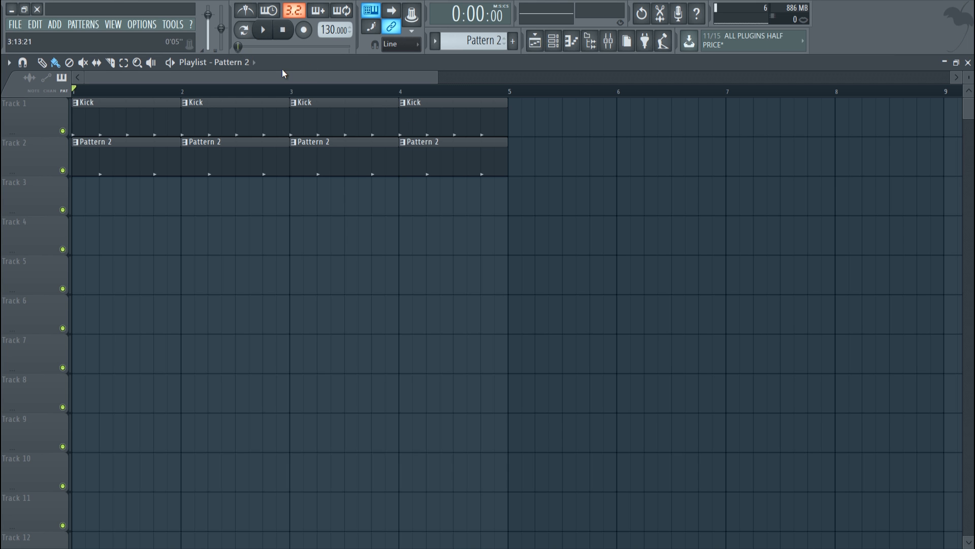
Switch playback to pattern mode, select the Kick pattern and audition it alone
{"action": "left_click_drag", "start_coordinate": [437, 77], "coordinate": [643, 77]}
{"action": "left_click", "coordinate": [245, 32]}
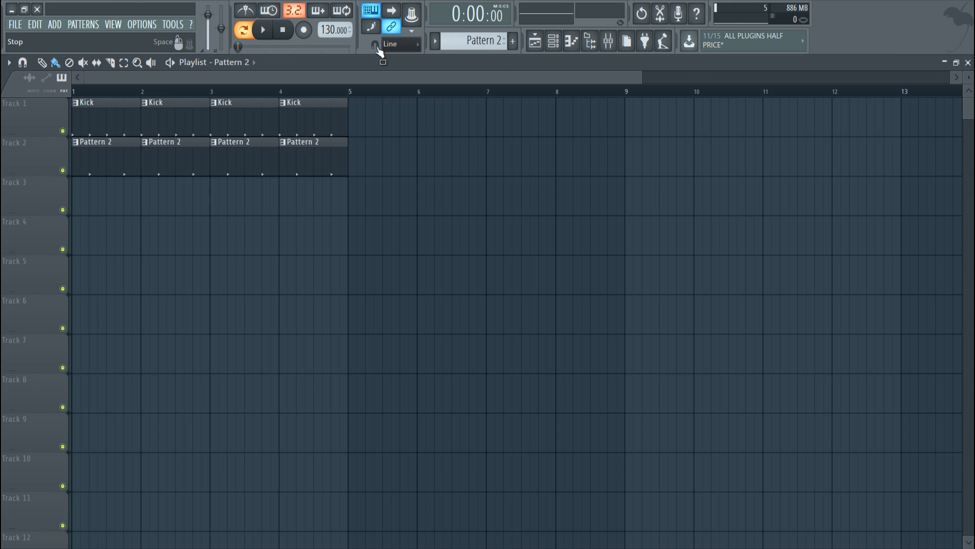
{"action": "left_click", "coordinate": [553, 41]}
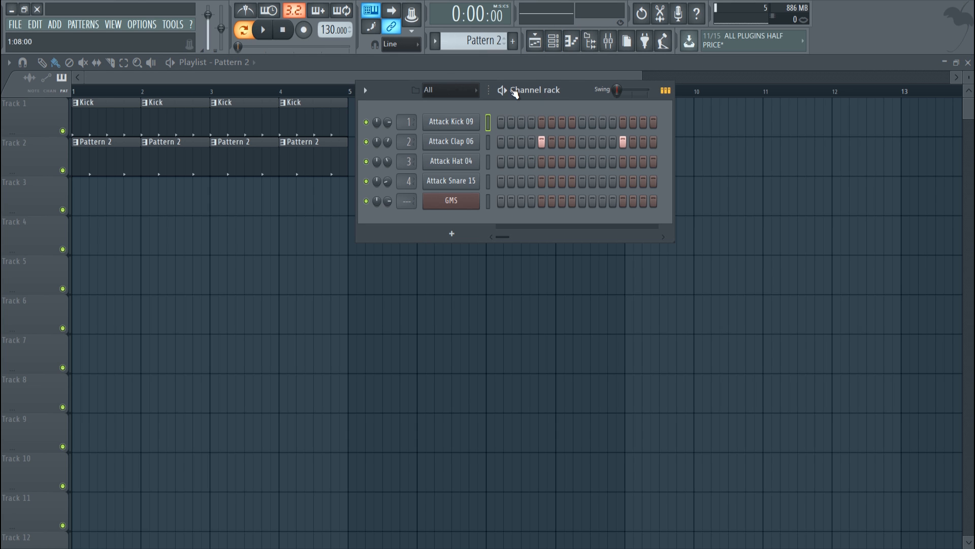
{"action": "scroll", "coordinate": [477, 40], "scroll_direction": "down", "scroll_amount": 1}
{"action": "left_click", "coordinate": [271, 32]}
{"action": "left_click", "coordinate": [283, 32]}
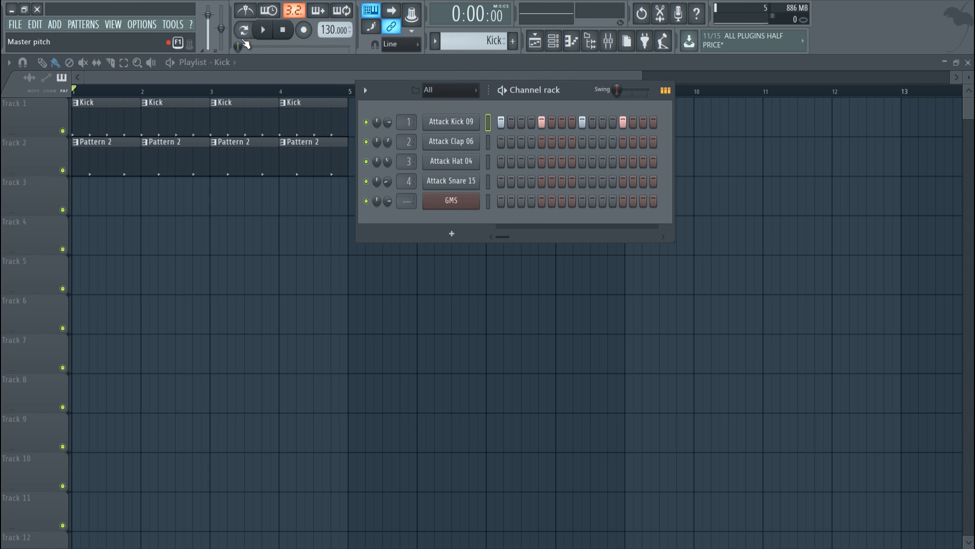
Play the playlist arrangement in song mode, toggle pattern mode on and off for comparison, and play the song again
{"action": "left_click", "coordinate": [264, 30]}
{"action": "left_click", "coordinate": [284, 32]}
{"action": "left_click", "coordinate": [263, 30]}
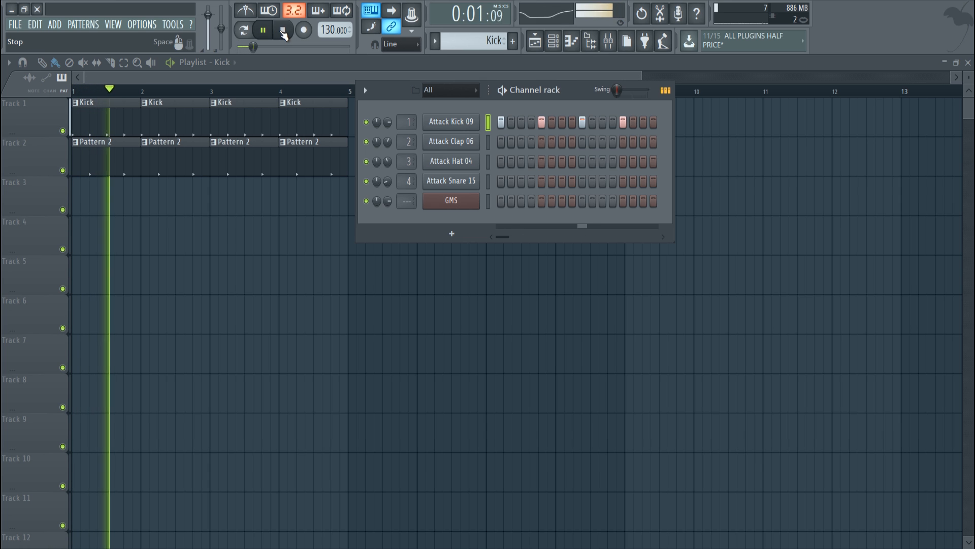
{"action": "left_click", "coordinate": [283, 31]}
{"action": "left_click", "coordinate": [243, 30]}
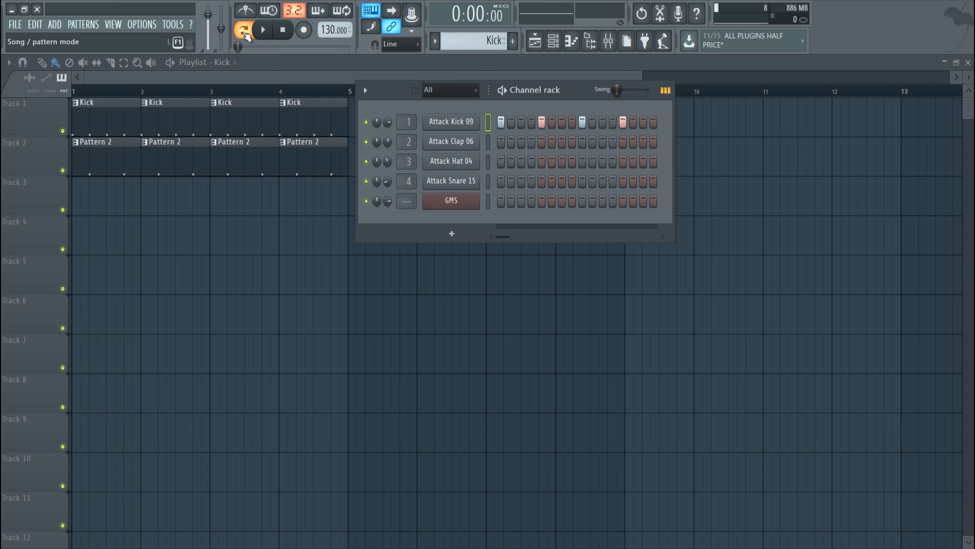
{"action": "left_click", "coordinate": [240, 78]}
{"action": "left_click", "coordinate": [244, 30]}
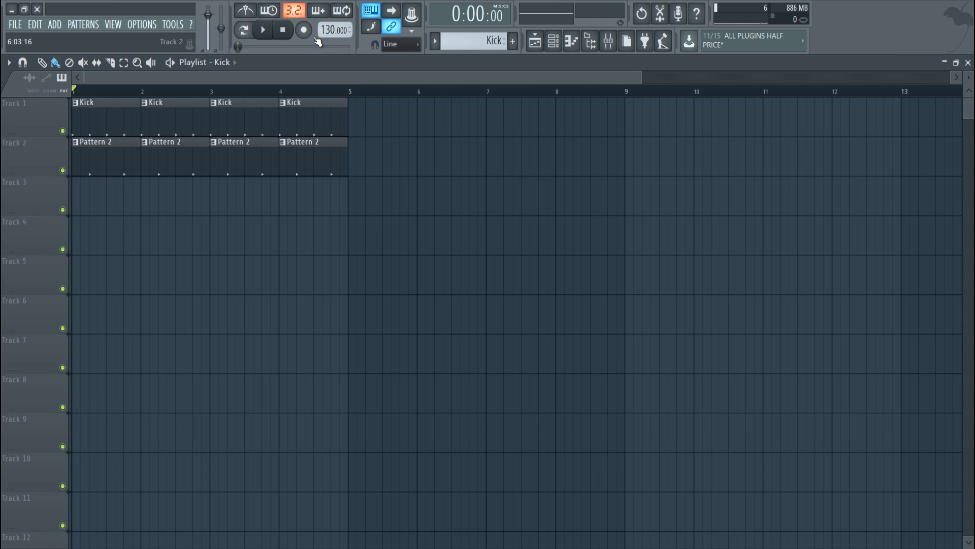
{"action": "left_click", "coordinate": [265, 30]}
{"action": "left_click", "coordinate": [282, 30]}
Rename Pattern 2 as Clap and give it a teal color
{"action": "right_click", "coordinate": [77, 146]}
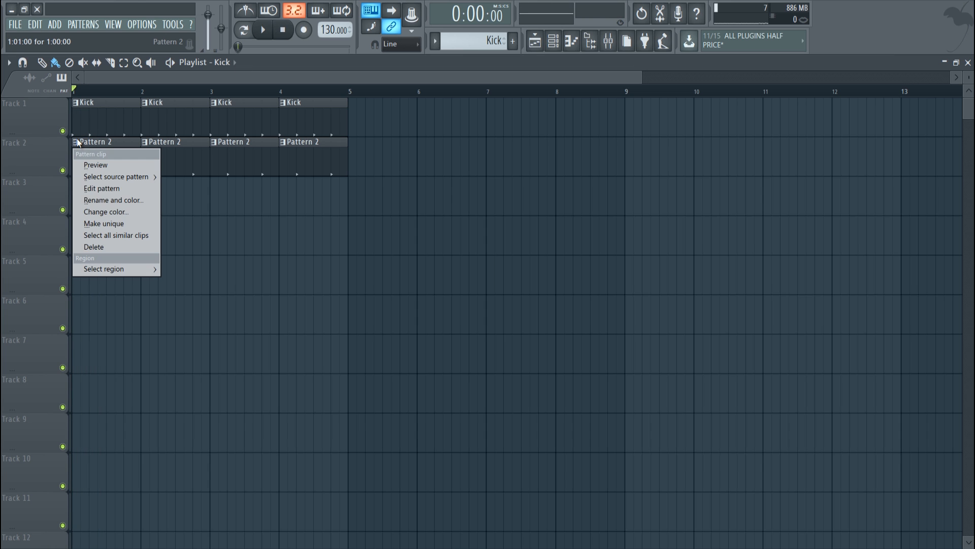
{"action": "left_click", "coordinate": [122, 199]}
{"action": "type", "text": "Clap"}
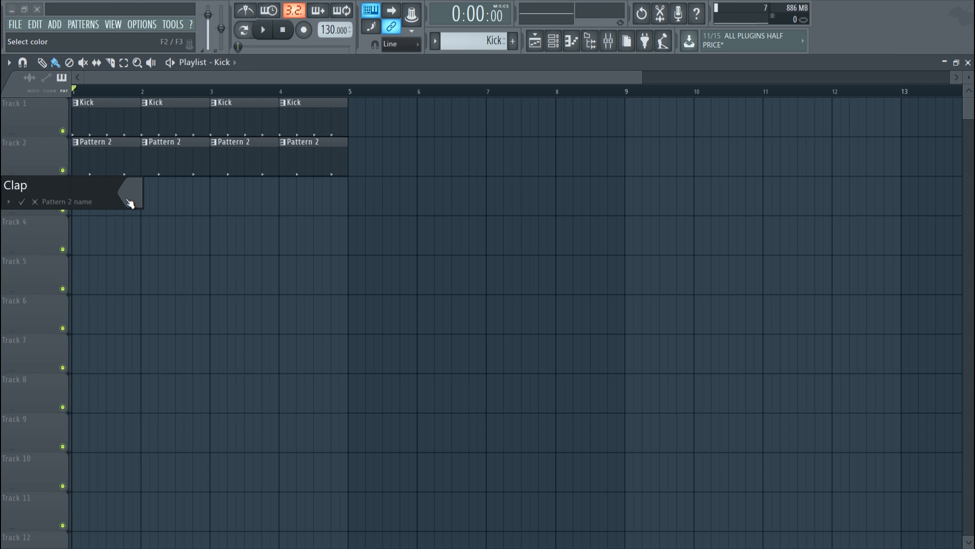
{"action": "left_click", "coordinate": [130, 203]}
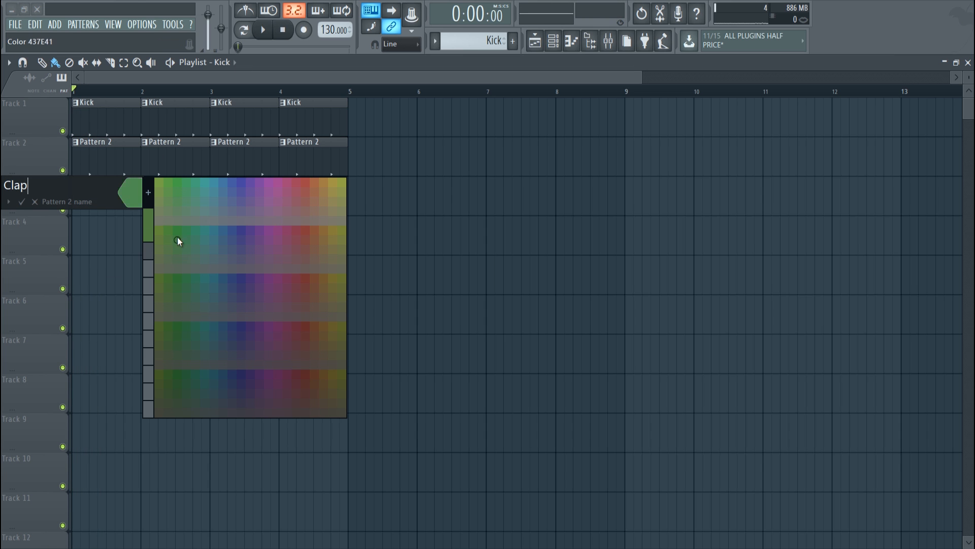
{"action": "left_click", "coordinate": [205, 272]}
{"action": "key", "text": "Return"}
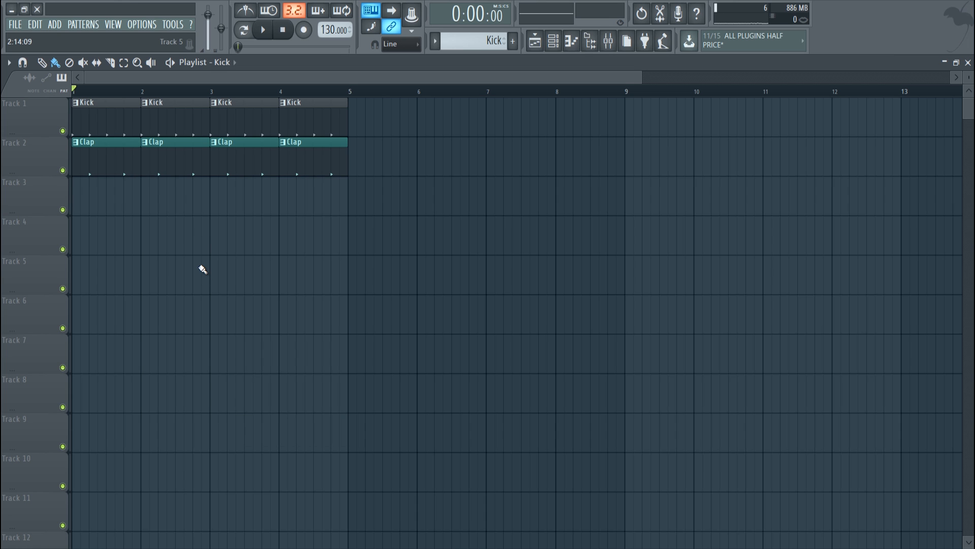
Program Attack Hat 04 on steps 3, 7, 11 and 15 of Pattern 3 and paint its clips across bars 1 to 4 of Track 4
{"action": "left_click", "coordinate": [554, 41]}
{"action": "scroll", "coordinate": [486, 40], "scroll_direction": "down", "scroll_amount": 2}
{"action": "left_click", "coordinate": [521, 163]}
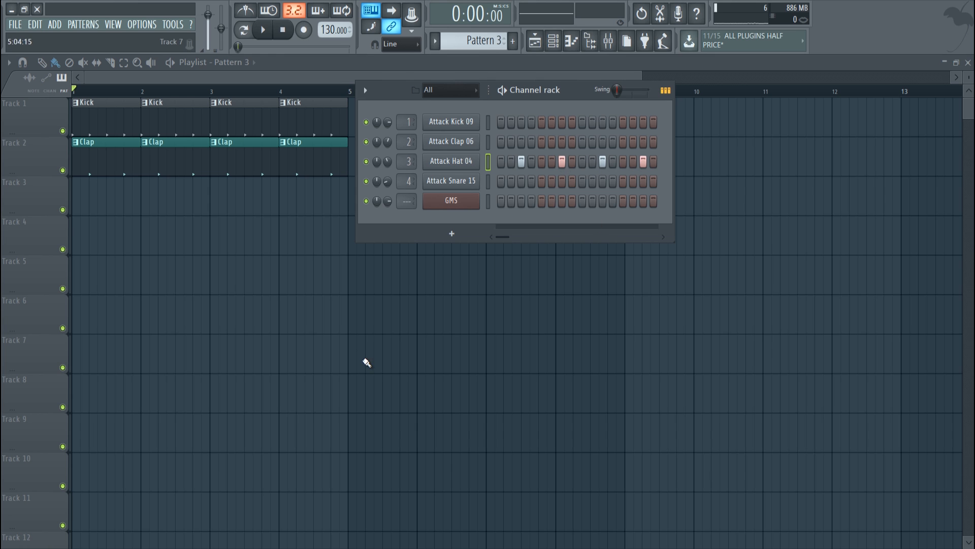
{"action": "left_click_drag", "start_coordinate": [123, 223], "coordinate": [420, 222]}
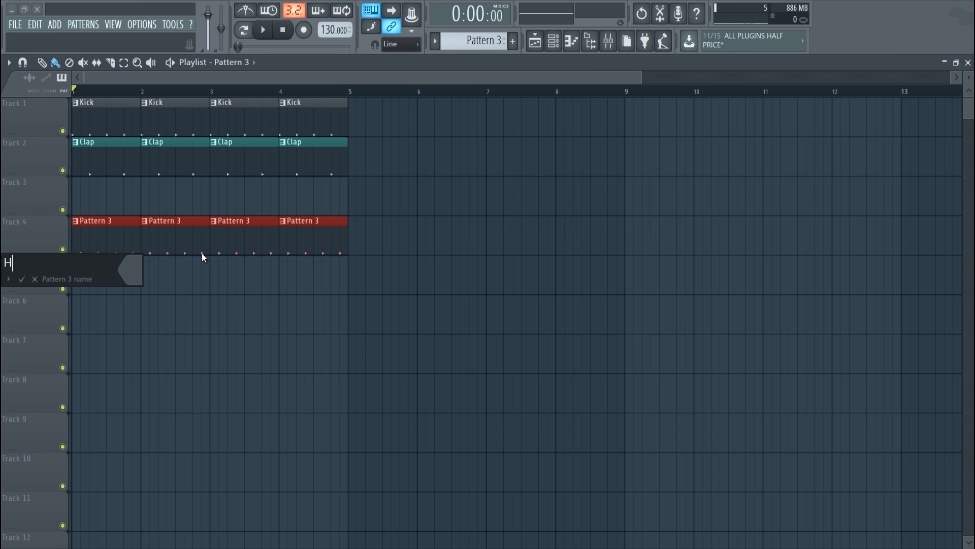
Rename Pattern 3 as Hat with a muted dark purple color and move its four clips up to Track 3
{"action": "type", "text": "at"}
{"action": "left_click", "coordinate": [130, 268]}
{"action": "key", "text": "Return"}
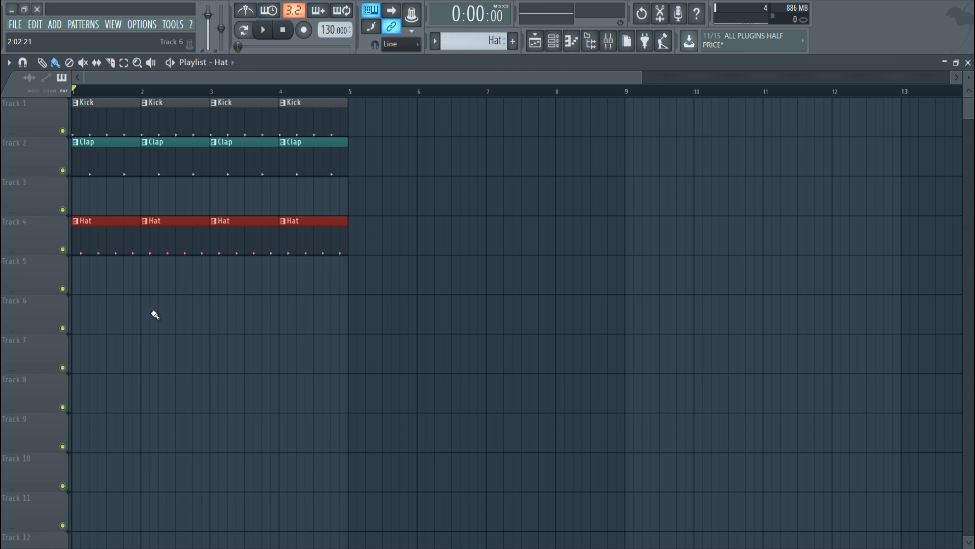
{"action": "left_click_drag", "start_coordinate": [459, 333], "coordinate": [111, 198]}
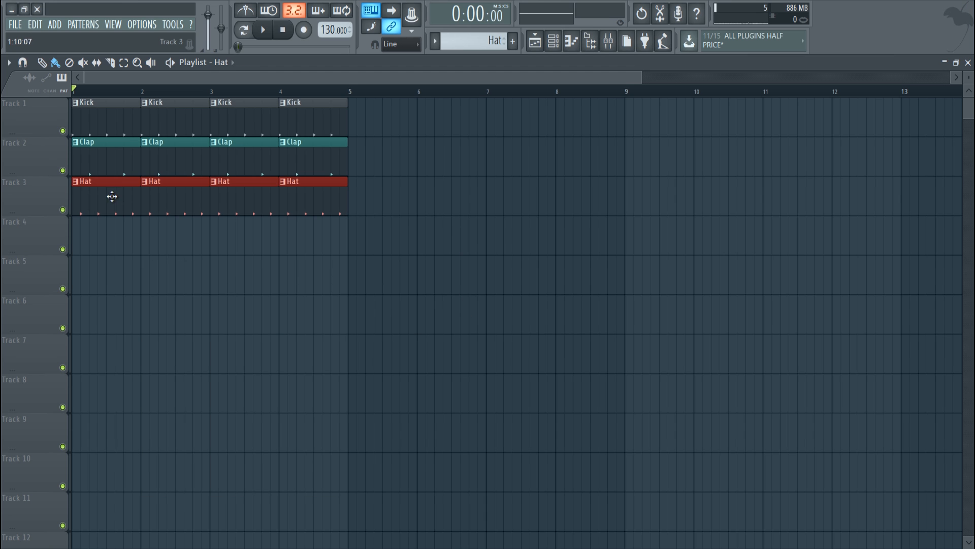
Program Attack Snare 15 on steps 4, 7, 11 and 15 of Pattern 4 and paint its clips across bars 1 to 4 of Track 4
{"action": "left_click", "coordinate": [553, 42]}
{"action": "scroll", "coordinate": [486, 41], "scroll_direction": "up", "scroll_amount": 1}
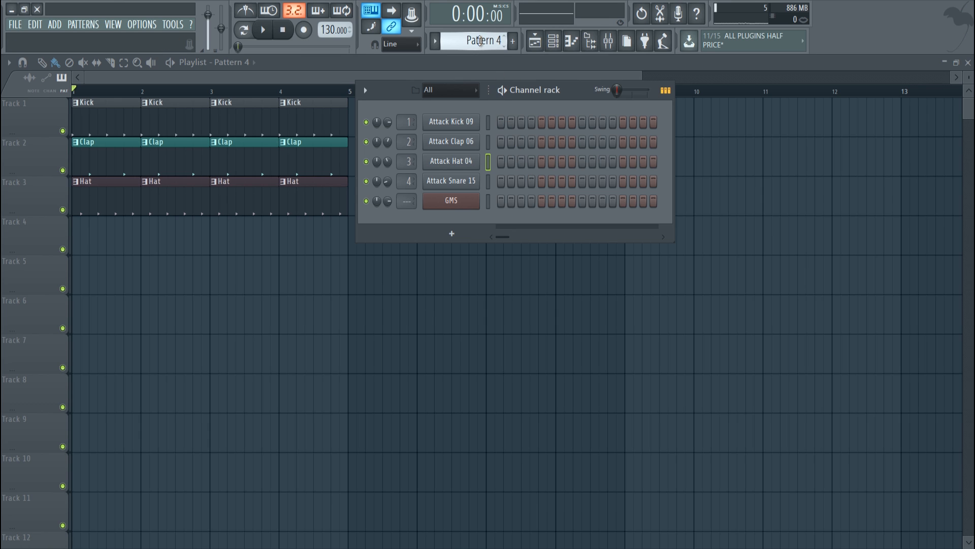
{"action": "left_click", "coordinate": [532, 180]}
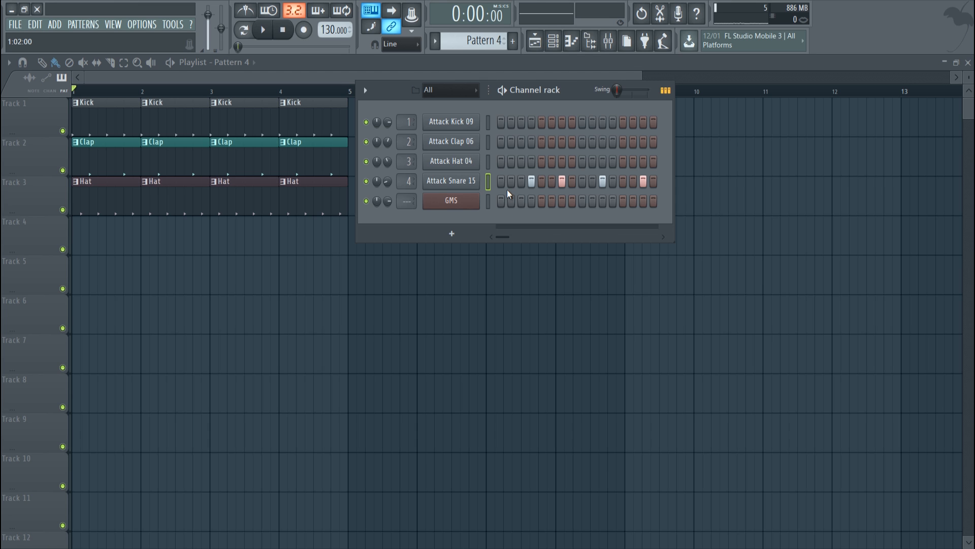
{"action": "mouse_move", "coordinate": [226, 244]}
{"action": "left_mouse_down"}
{"action": "mouse_move", "coordinate": [370, 237]}
{"action": "mouse_move", "coordinate": [228, 247]}
{"action": "left_mouse_up"}
{"action": "left_click", "coordinate": [306, 242]}
{"action": "left_click_drag", "start_coordinate": [316, 242], "coordinate": [297, 243]}
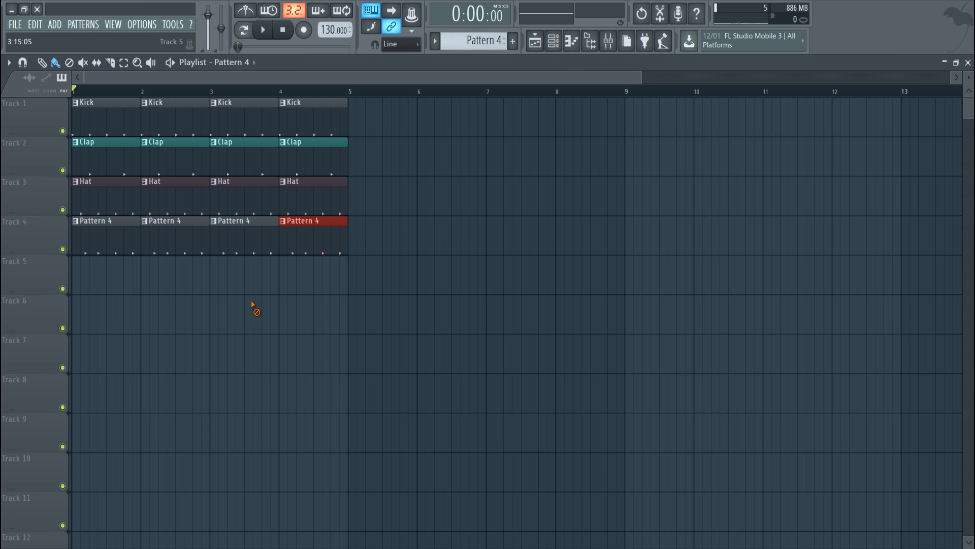
Rename Pattern 4 as Snare and give it a pinkish-red color
{"action": "left_click", "coordinate": [76, 222]}
{"action": "left_click", "coordinate": [123, 279]}
{"action": "type", "text": "Snare"}
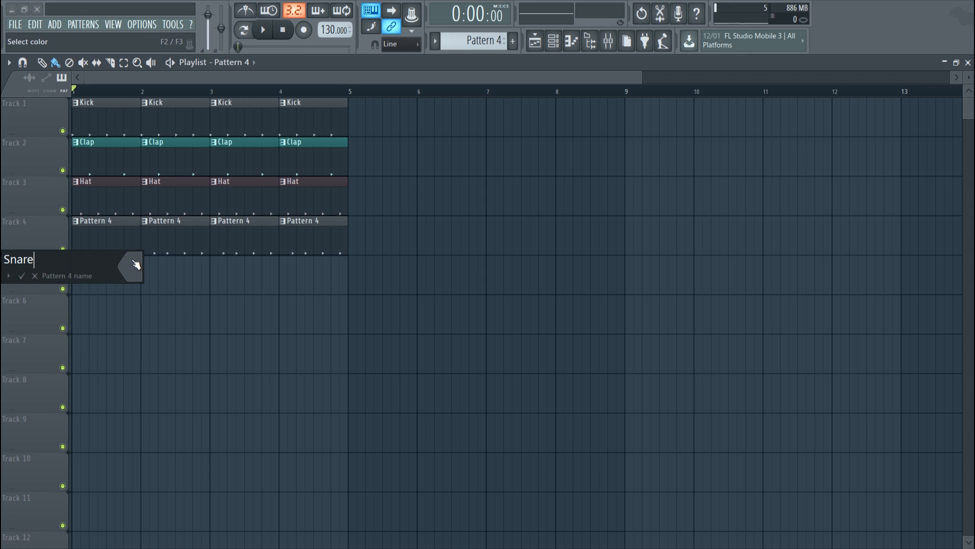
{"action": "left_click", "coordinate": [135, 263]}
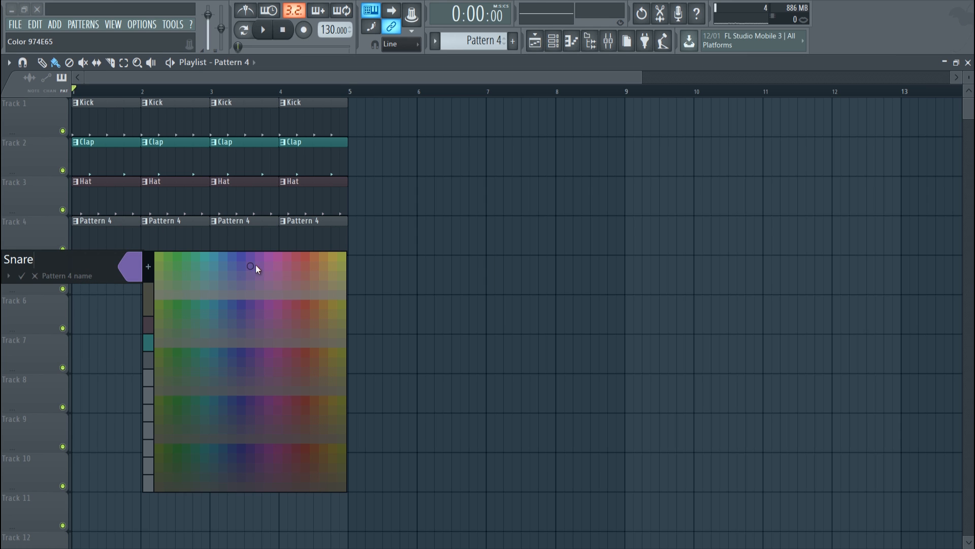
{"action": "left_click", "coordinate": [295, 264]}
{"action": "key", "text": "Return"}
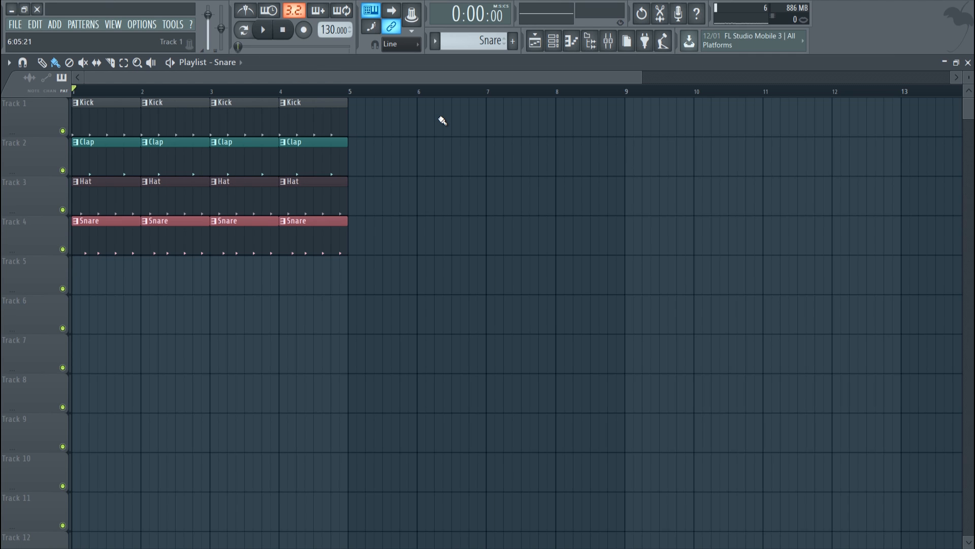
Play the four-track arrangement briefly, and review the Kick pattern's steps in the channel rack
{"action": "key", "text": "space"}
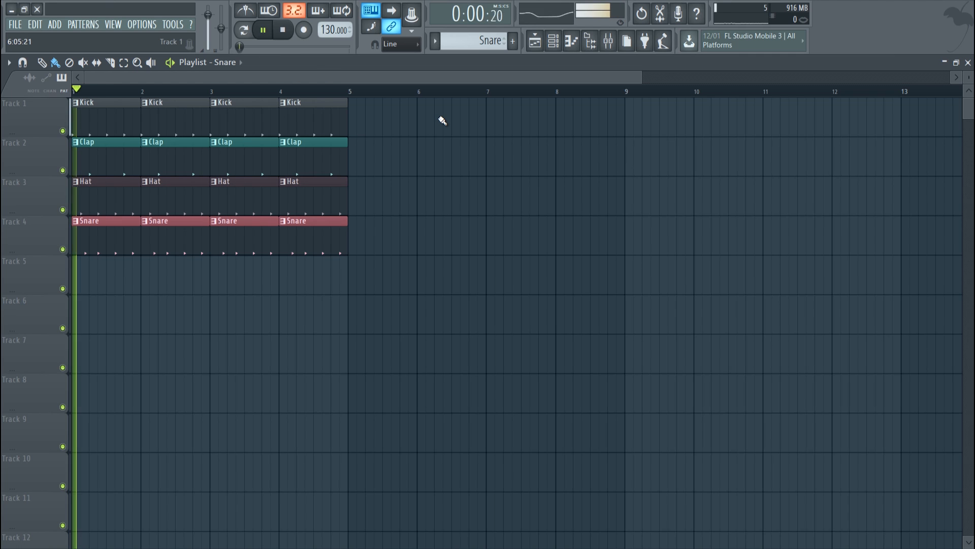
{"action": "key", "text": "space"}
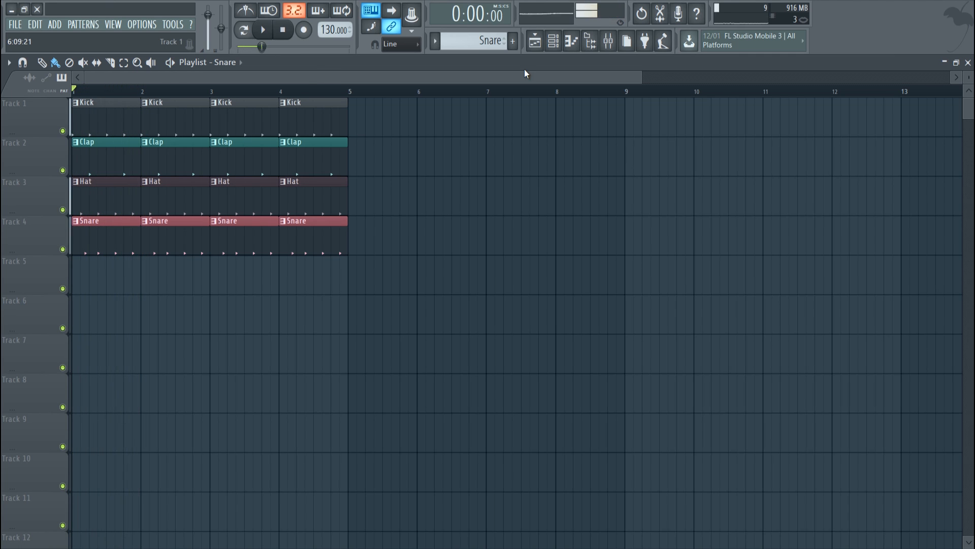
{"action": "left_click", "coordinate": [554, 40]}
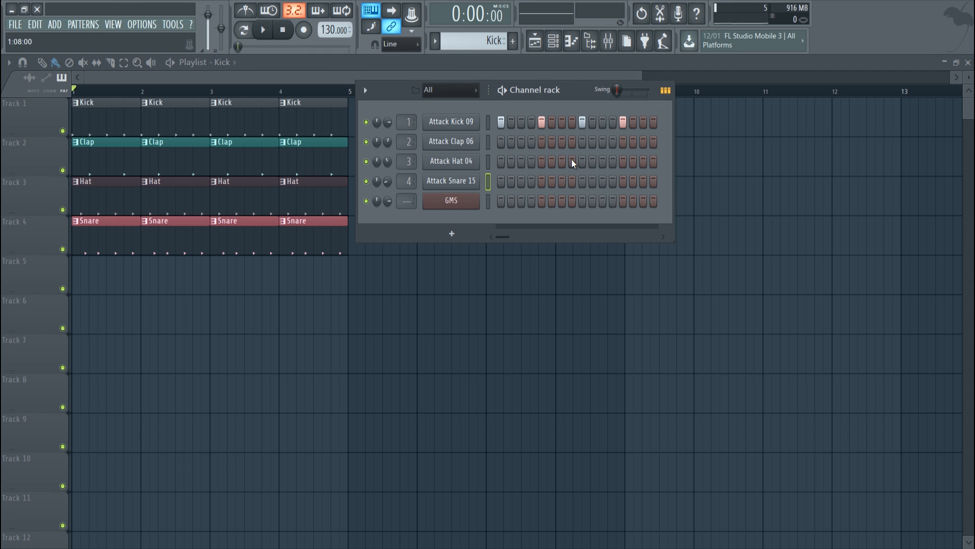
{"action": "left_click", "coordinate": [260, 78]}
Trim one beat off the ends of the first Kick and second Clap clips and the starts of the third Snare and Kick clips, and play the result
{"action": "left_click_drag", "start_coordinate": [640, 79], "coordinate": [406, 78]}
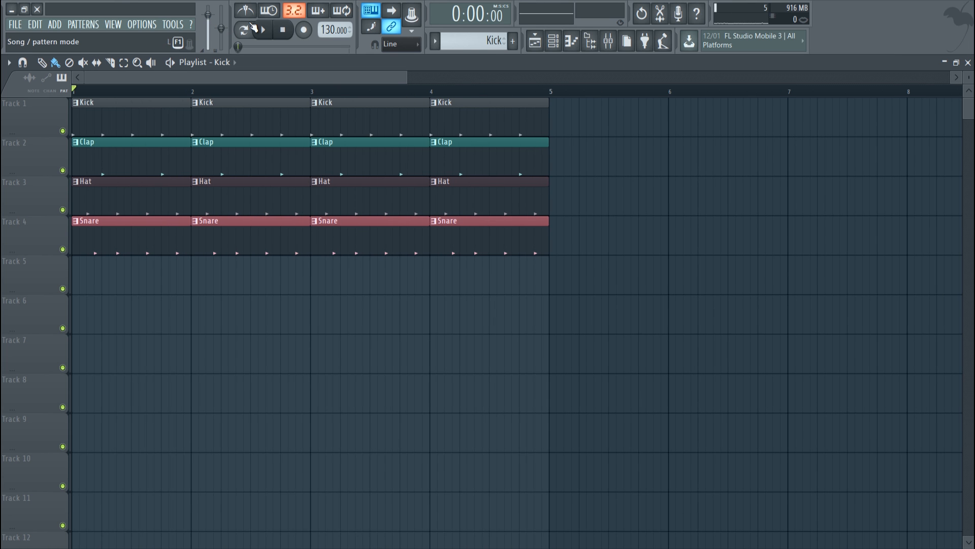
{"action": "left_click_drag", "start_coordinate": [187, 123], "coordinate": [159, 126]}
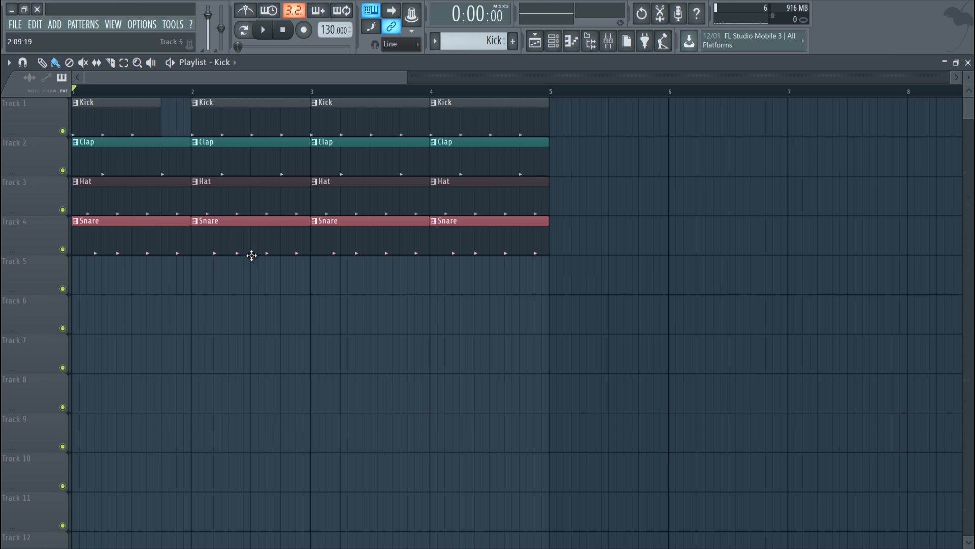
{"action": "left_click_drag", "start_coordinate": [304, 158], "coordinate": [281, 155]}
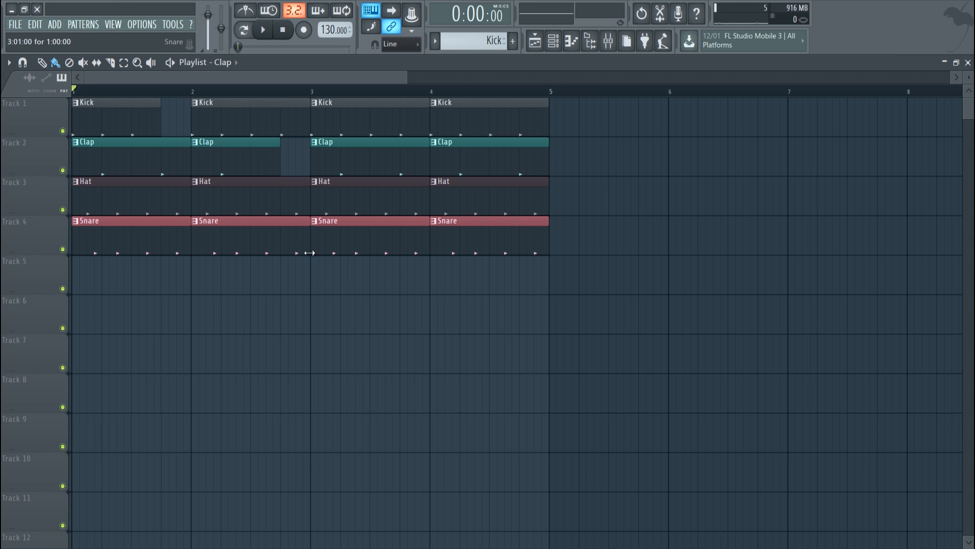
{"action": "left_click_drag", "start_coordinate": [314, 236], "coordinate": [344, 236]}
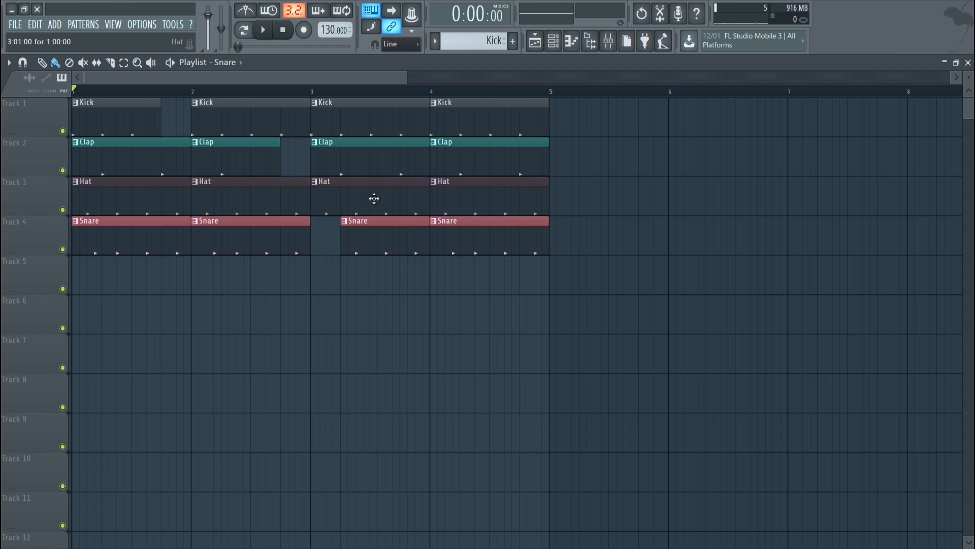
{"action": "left_click_drag", "start_coordinate": [310, 116], "coordinate": [341, 148]}
{"action": "key", "text": "space"}
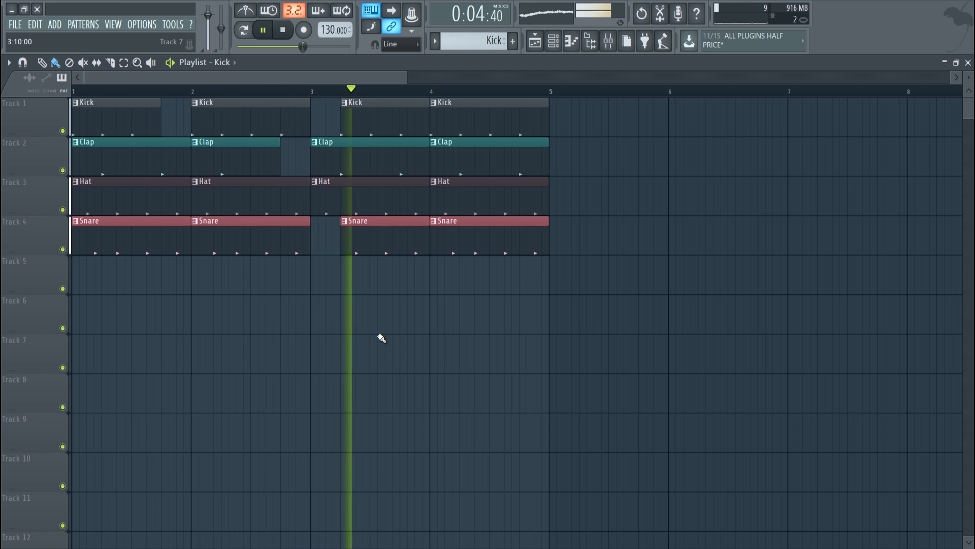
{"action": "key", "text": "space"}
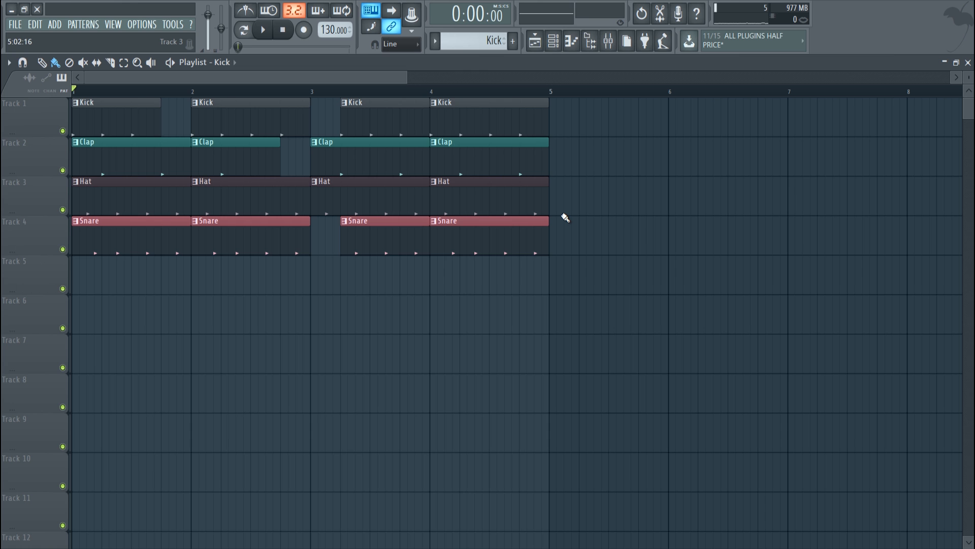
Open the piano roll from the last Snare clip, close it, and close all remaining windows
{"action": "double_click", "coordinate": [522, 234]}
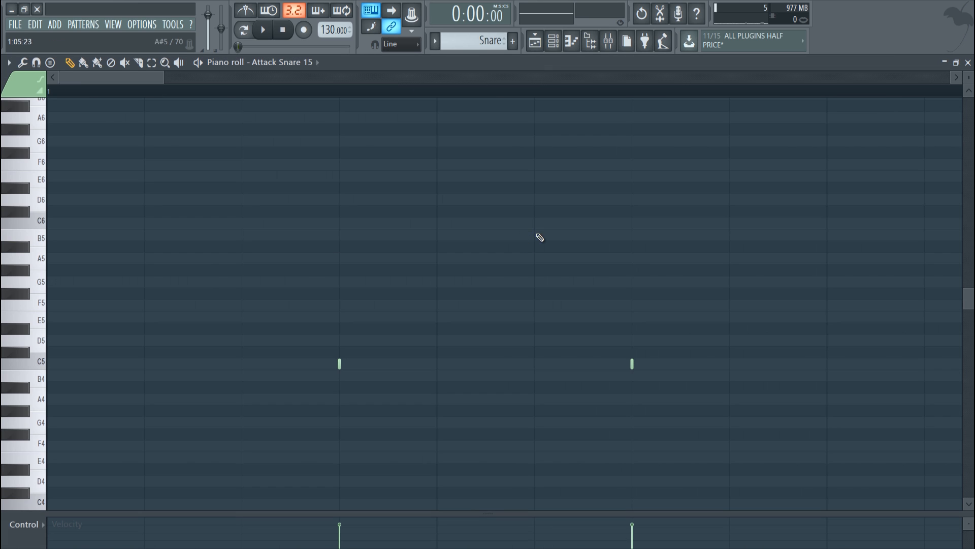
{"action": "left_click", "coordinate": [553, 43]}
{"action": "left_click", "coordinate": [553, 43]}
{"action": "left_click", "coordinate": [969, 63]}
{"action": "left_click", "coordinate": [116, 27]}
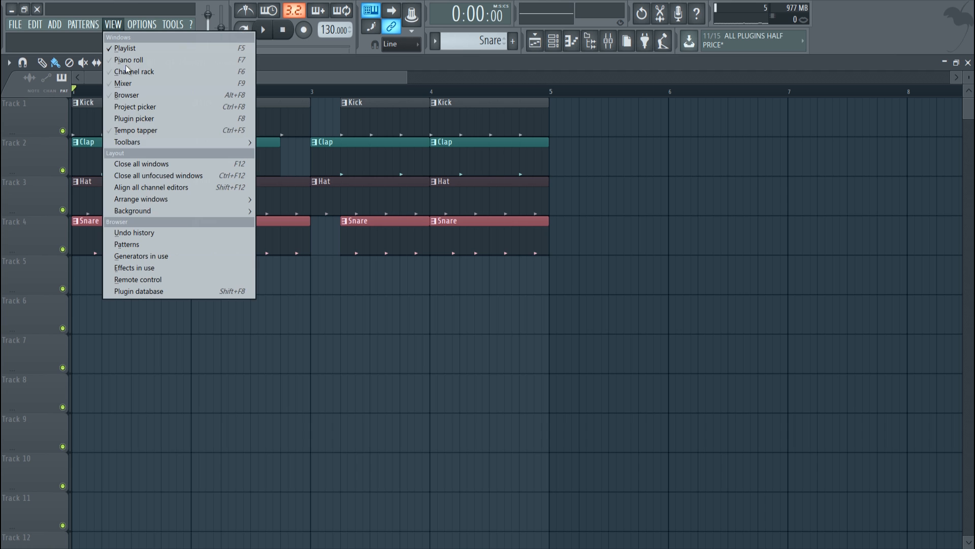
{"action": "left_click", "coordinate": [145, 163]}
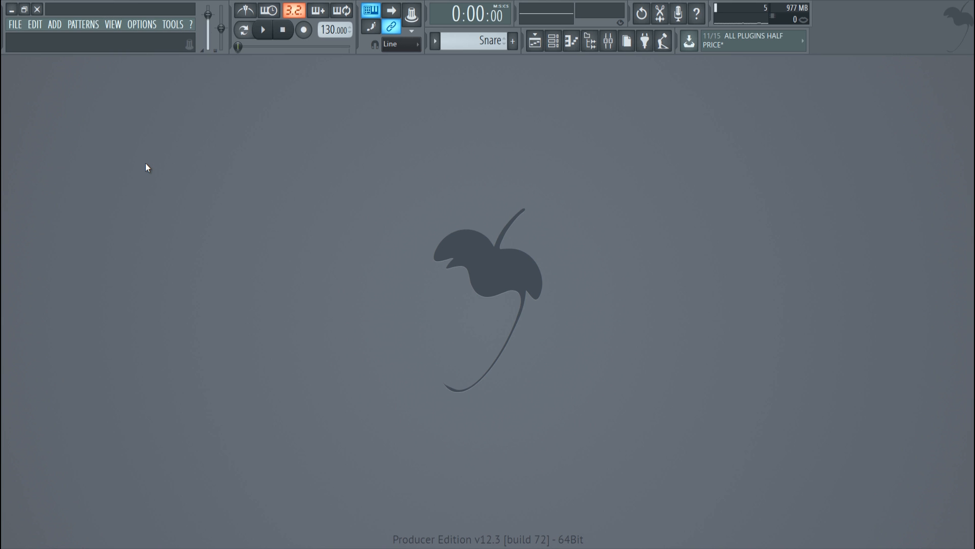
Switch to the empty Pattern 5 and open the piano roll of the GMS channel
{"action": "left_click", "coordinate": [553, 42]}
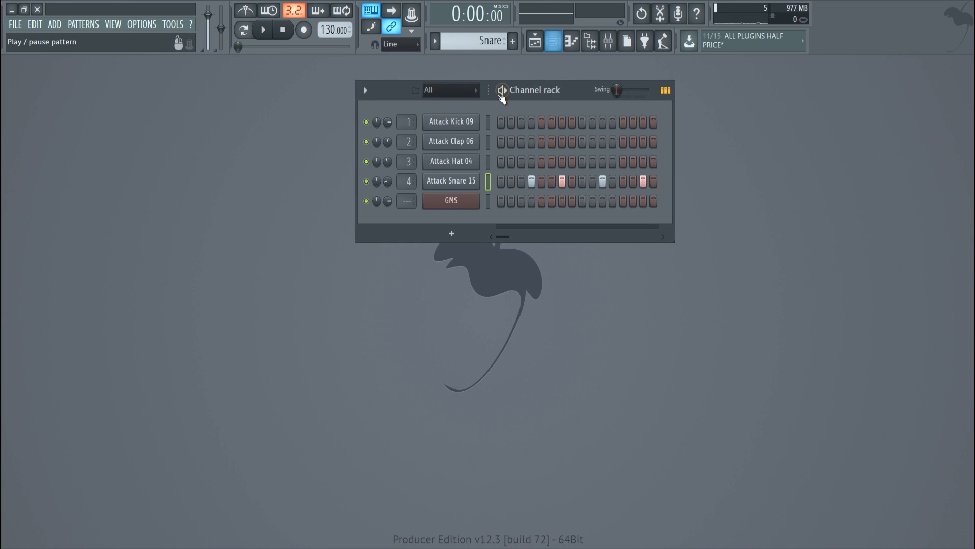
{"action": "left_click_drag", "start_coordinate": [569, 102], "coordinate": [441, 109]}
{"action": "scroll", "coordinate": [485, 40], "scroll_direction": "up", "scroll_amount": 1}
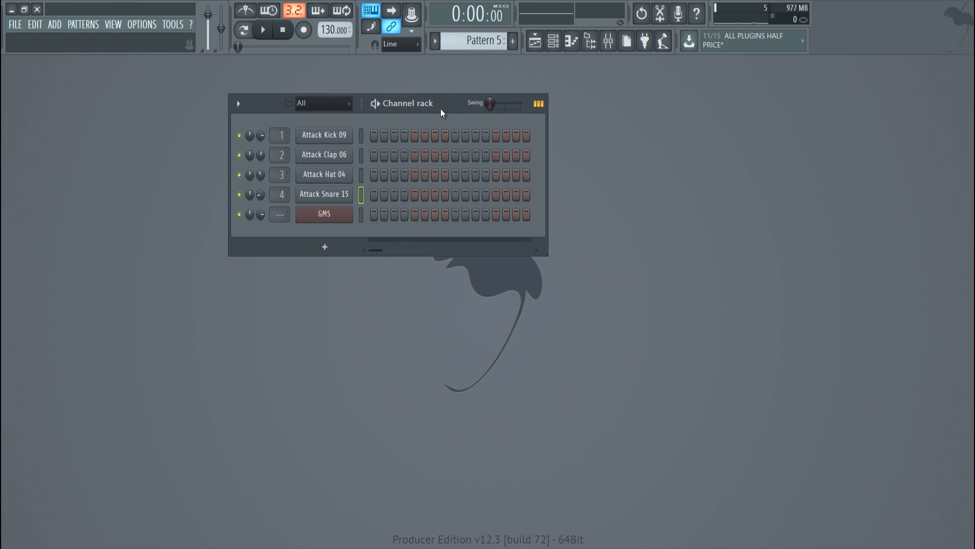
{"action": "right_click", "coordinate": [349, 212]}
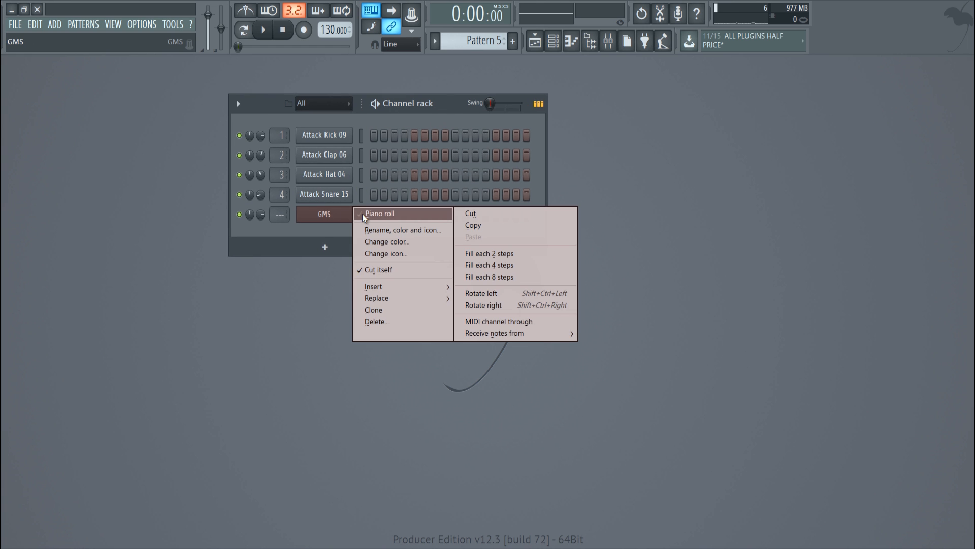
{"action": "left_click", "coordinate": [363, 215]}
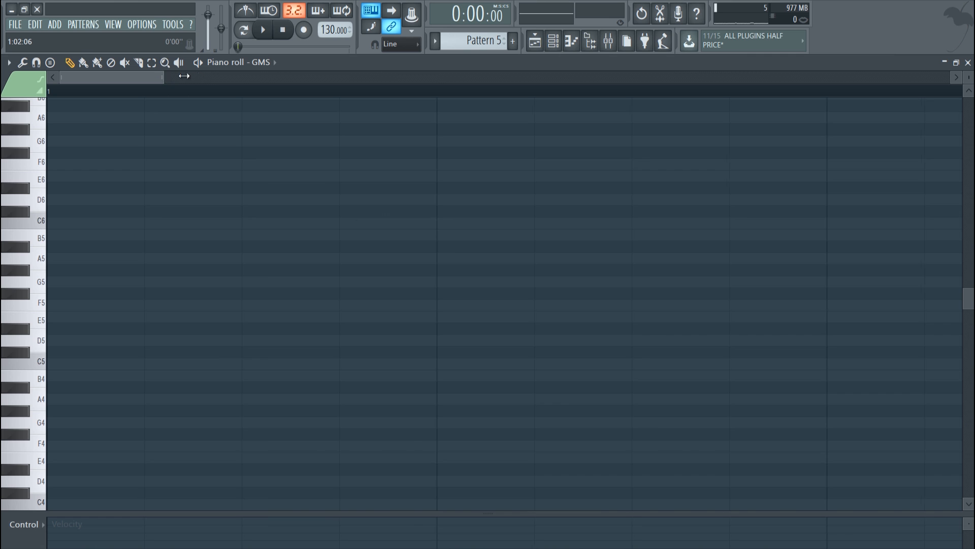
Try placing short notes in the GMS piano roll, starting with C5 on the first beat and G5 on the second
{"action": "left_click_drag", "start_coordinate": [589, 91], "coordinate": [764, 93]}
{"action": "left_click", "coordinate": [60, 364]}
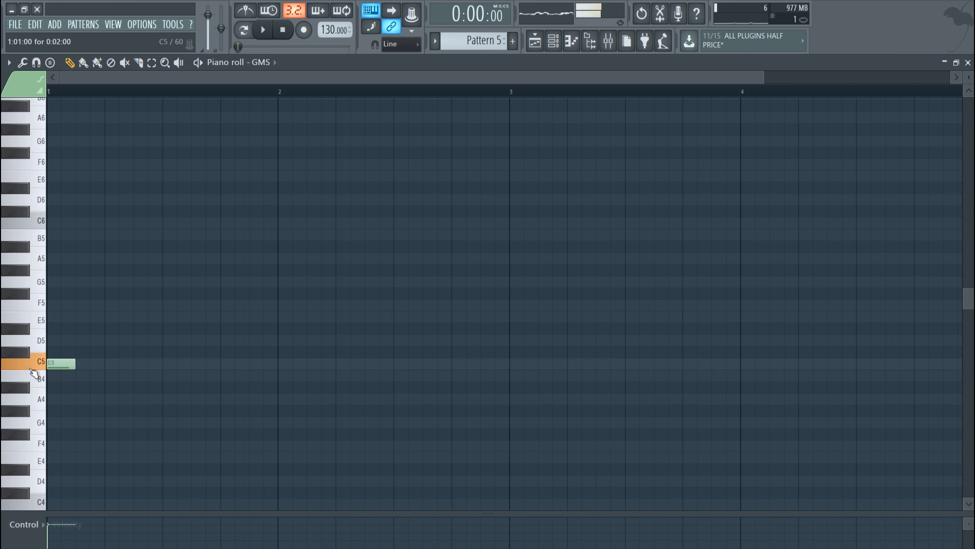
{"action": "left_click", "coordinate": [117, 282]}
{"action": "left_click", "coordinate": [231, 305]}
{"action": "left_click", "coordinate": [231, 212]}
{"action": "left_click", "coordinate": [231, 200]}
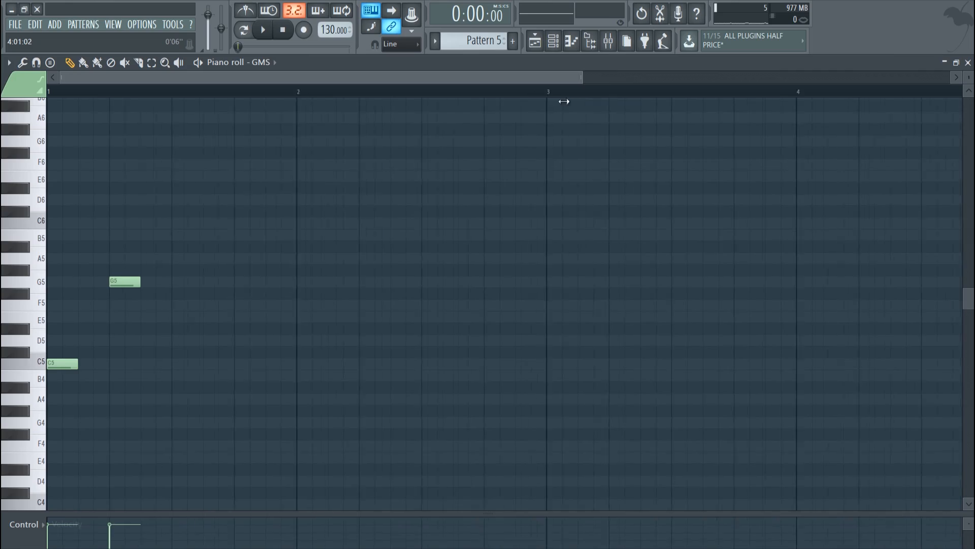
{"action": "scroll", "coordinate": [562, 100], "scroll_direction": "up", "scroll_amount": 3}
{"action": "left_click", "coordinate": [169, 281]}
{"action": "left_click_drag", "start_coordinate": [224, 283], "coordinate": [260, 282]}
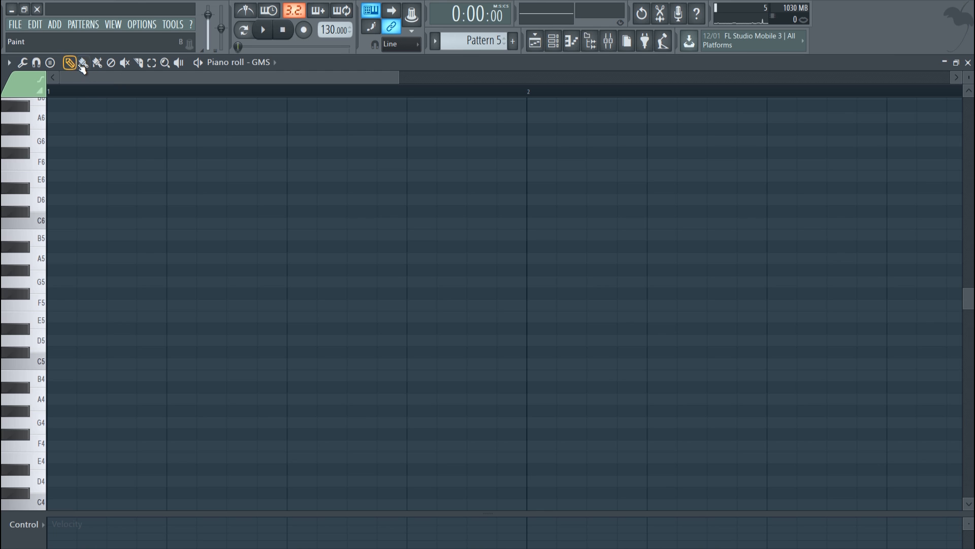
{"action": "left_click", "coordinate": [139, 64]}
{"action": "left_click", "coordinate": [70, 62]}
{"action": "left_click_drag", "start_coordinate": [393, 74], "coordinate": [162, 77]}
{"action": "left_click", "coordinate": [178, 63]}
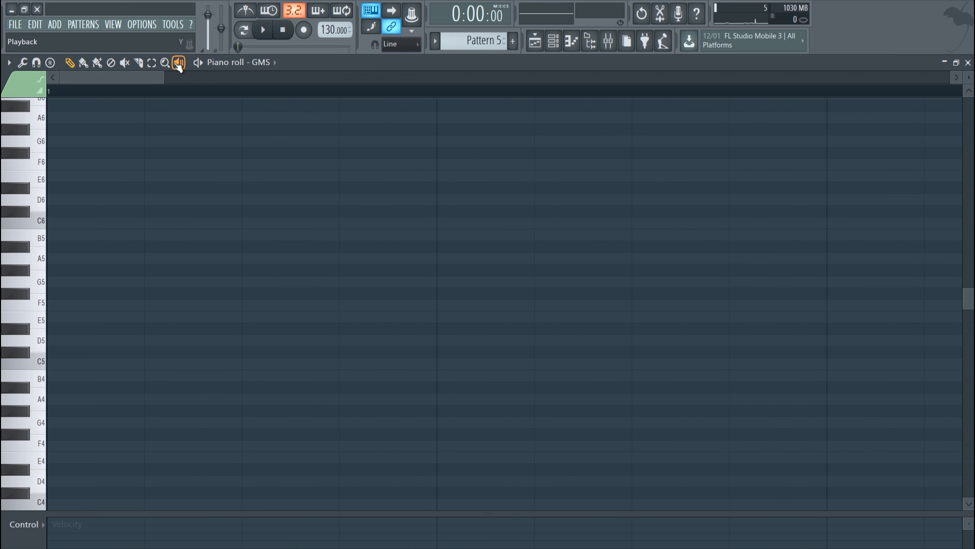
{"action": "left_click_drag", "start_coordinate": [169, 78], "coordinate": [501, 77]}
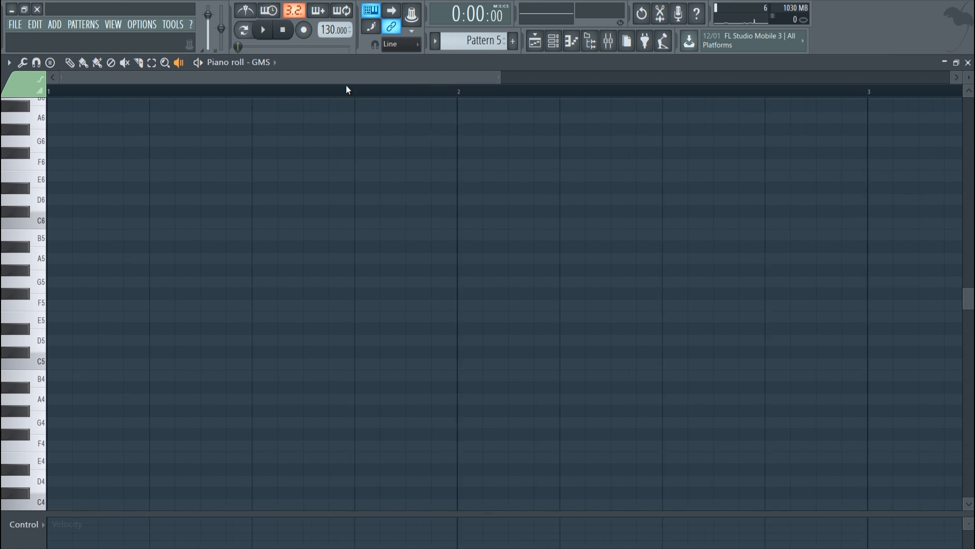
{"action": "mouse_move", "coordinate": [88, 254]}
{"action": "left_mouse_down"}
{"action": "mouse_move", "coordinate": [71, 294]}
{"action": "mouse_move", "coordinate": [113, 198]}
{"action": "left_mouse_up"}
{"action": "left_click", "coordinate": [70, 62]}
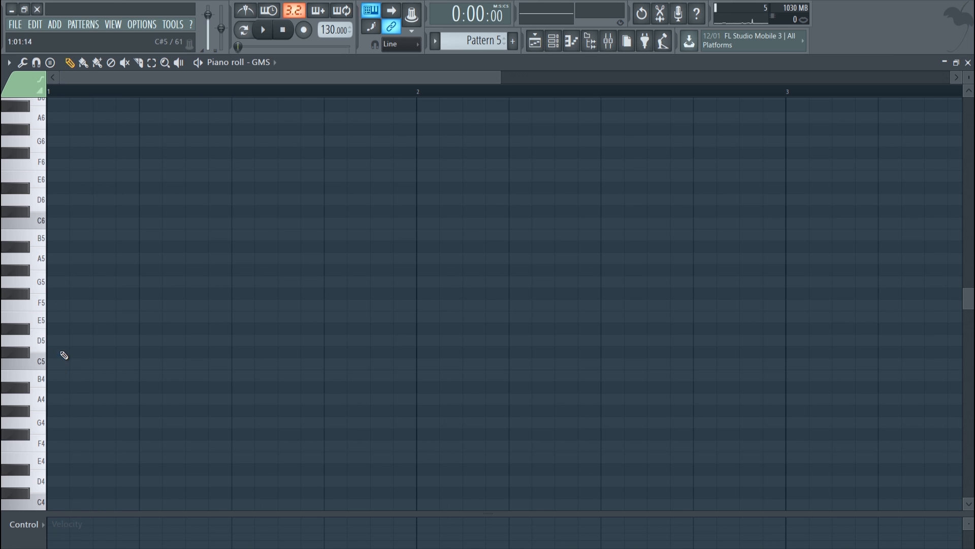
Open the GMS synth from the channel rack and choose the Leads & Synths bank in its presets library
{"action": "left_click", "coordinate": [554, 41]}
{"action": "left_click", "coordinate": [324, 214]}
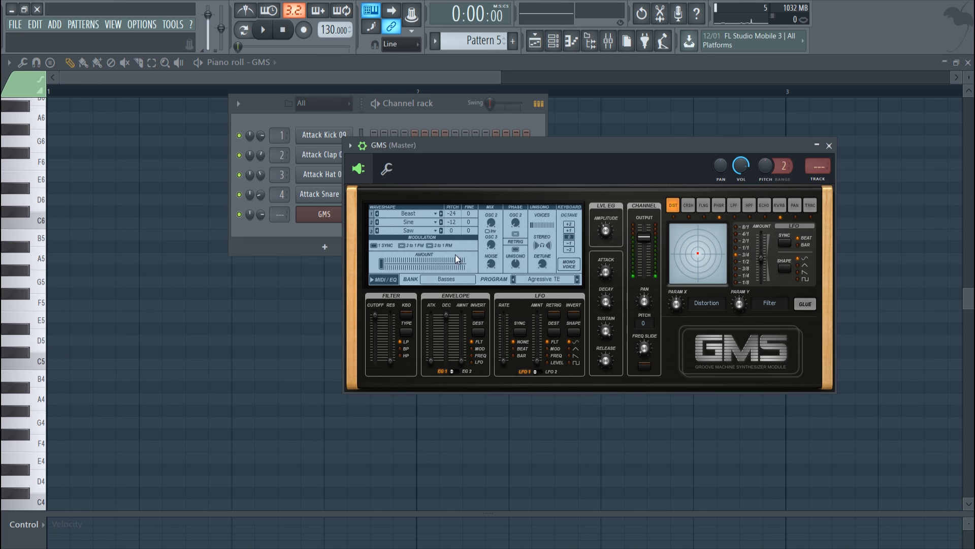
{"action": "left_click", "coordinate": [440, 282]}
{"action": "left_click", "coordinate": [528, 264]}
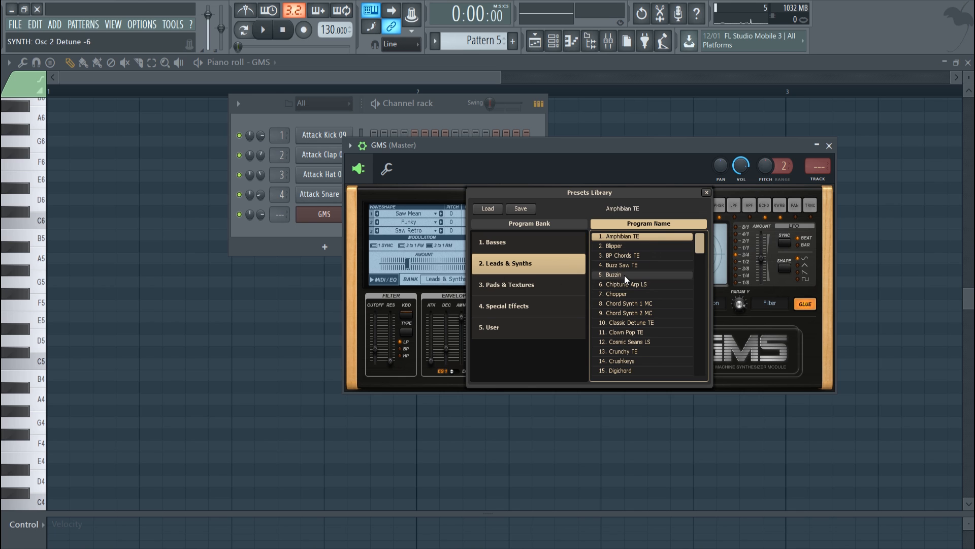
Audition the Buzzin, Chopper and Chord Synth presets, load Chord Synth 2 MC, and close GMS and the channel rack
{"action": "left_click", "coordinate": [624, 275]}
{"action": "left_click", "coordinate": [622, 294]}
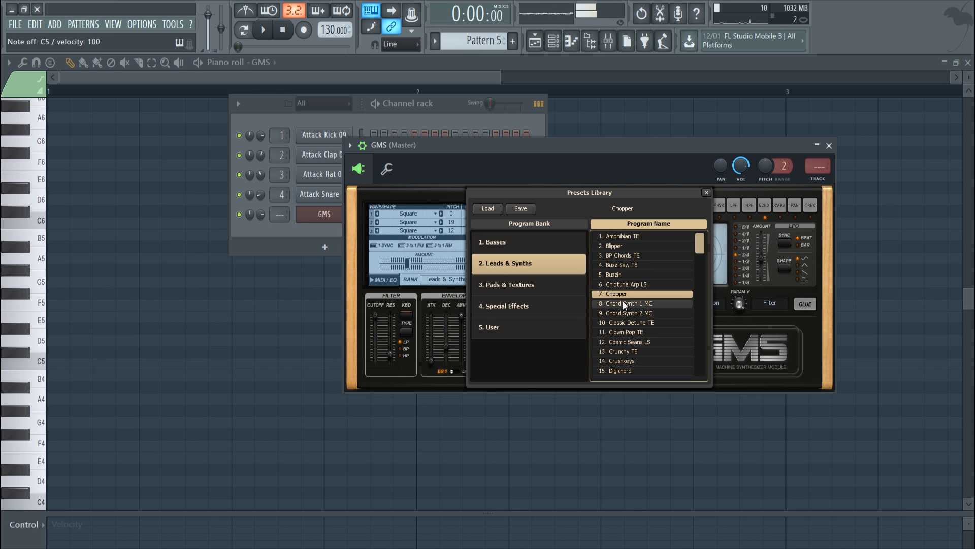
{"action": "left_click", "coordinate": [623, 302]}
{"action": "left_click", "coordinate": [622, 294]}
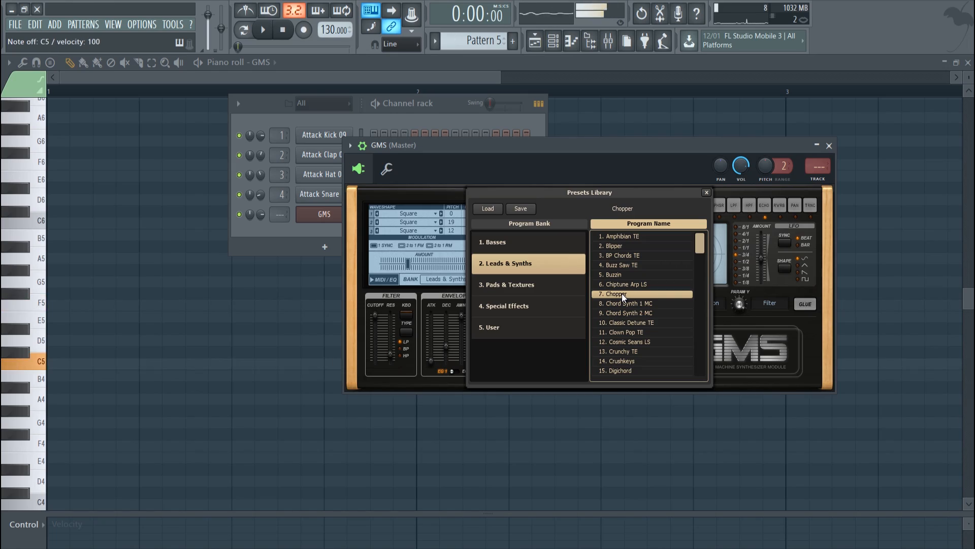
{"action": "left_click", "coordinate": [622, 303]}
{"action": "left_click", "coordinate": [624, 312]}
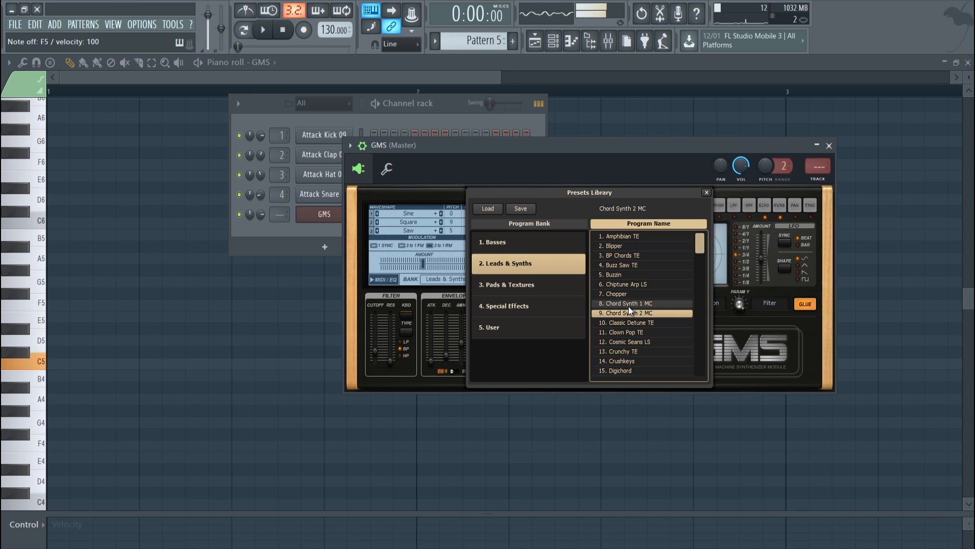
{"action": "left_click", "coordinate": [707, 193]}
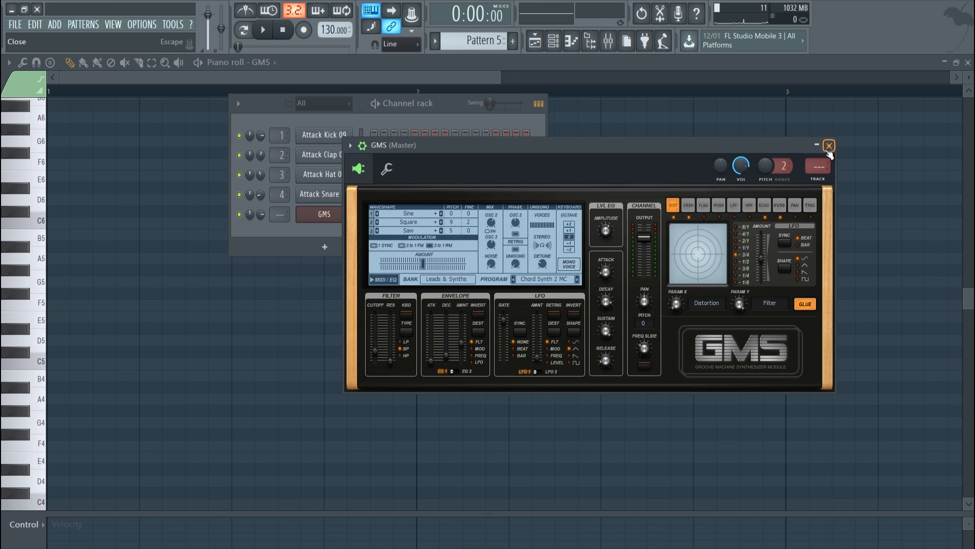
{"action": "key", "text": "Escape"}
{"action": "key", "text": "F6"}
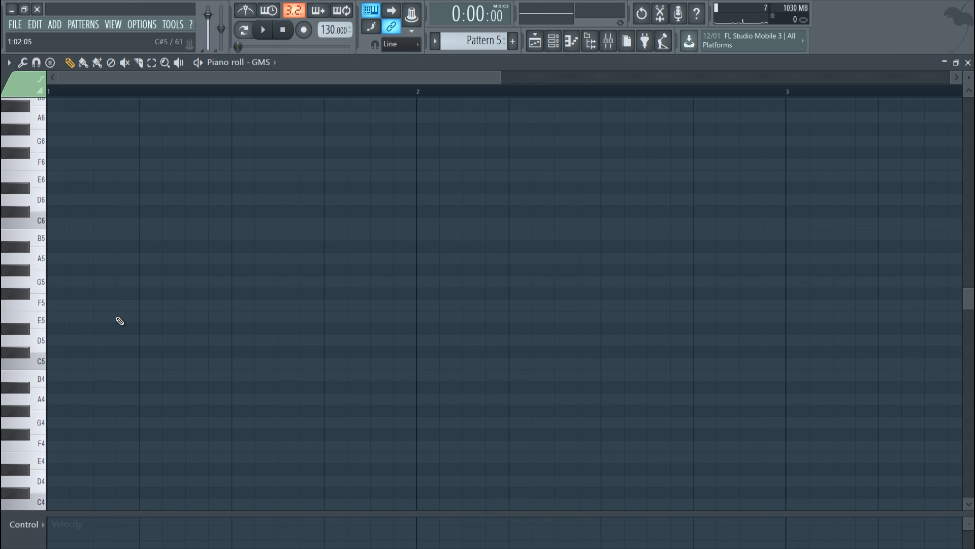
Draw a C6, E6 and G6 chord at the start of bar 1 and extend it to one full bar
{"action": "left_click", "coordinate": [68, 364]}
{"action": "left_click", "coordinate": [54, 321]}
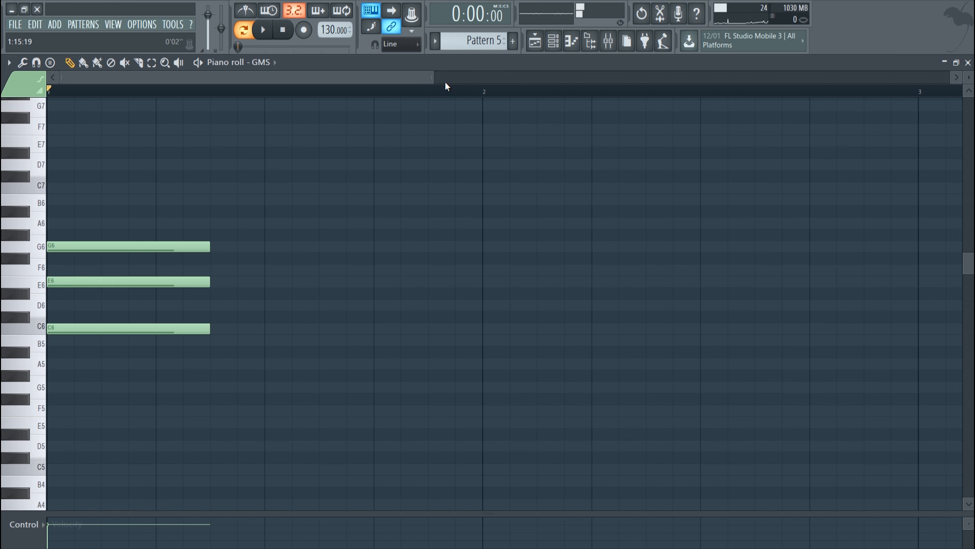
{"action": "left_click_drag", "start_coordinate": [430, 78], "coordinate": [780, 76]}
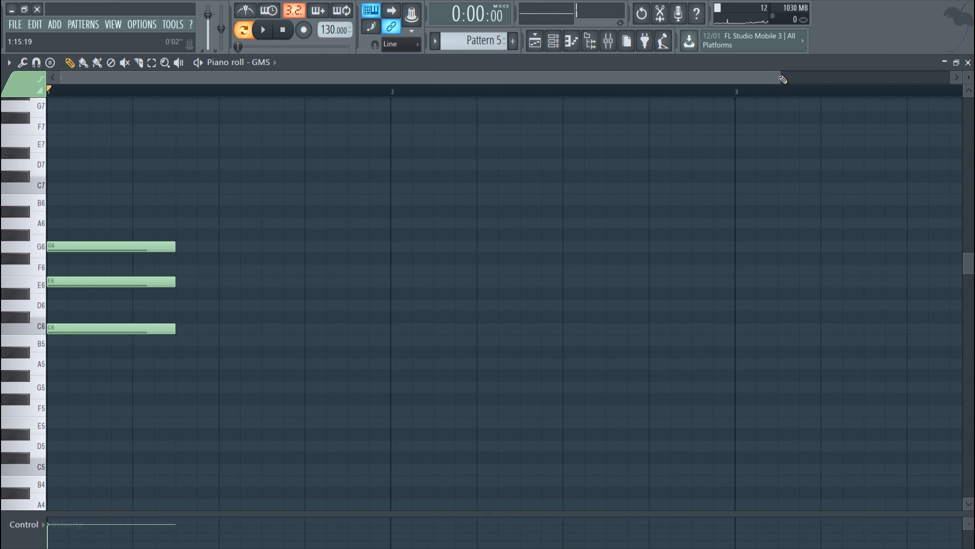
{"action": "left_click_drag", "start_coordinate": [210, 383], "coordinate": [120, 199]}
{"action": "left_click_drag", "start_coordinate": [140, 243], "coordinate": [272, 246]}
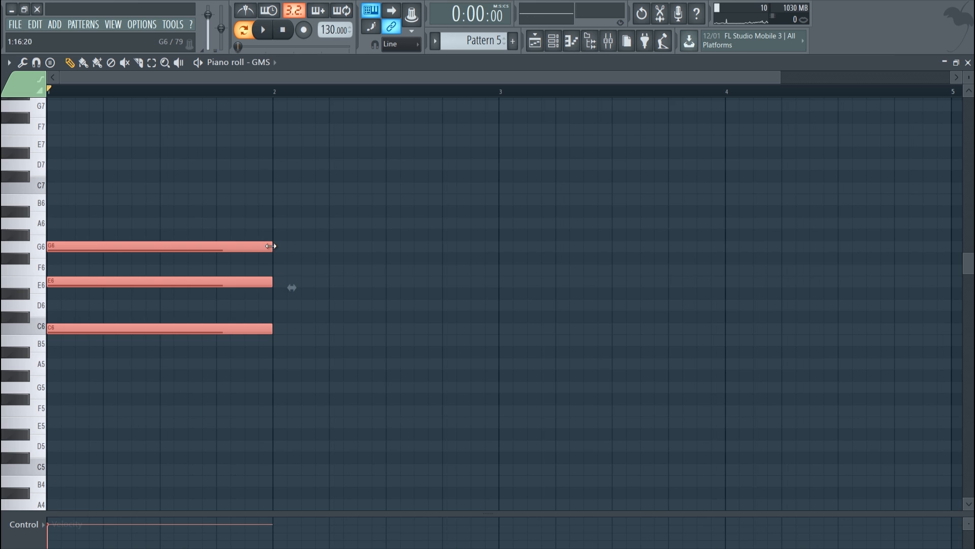
{"action": "left_click", "coordinate": [331, 253]}
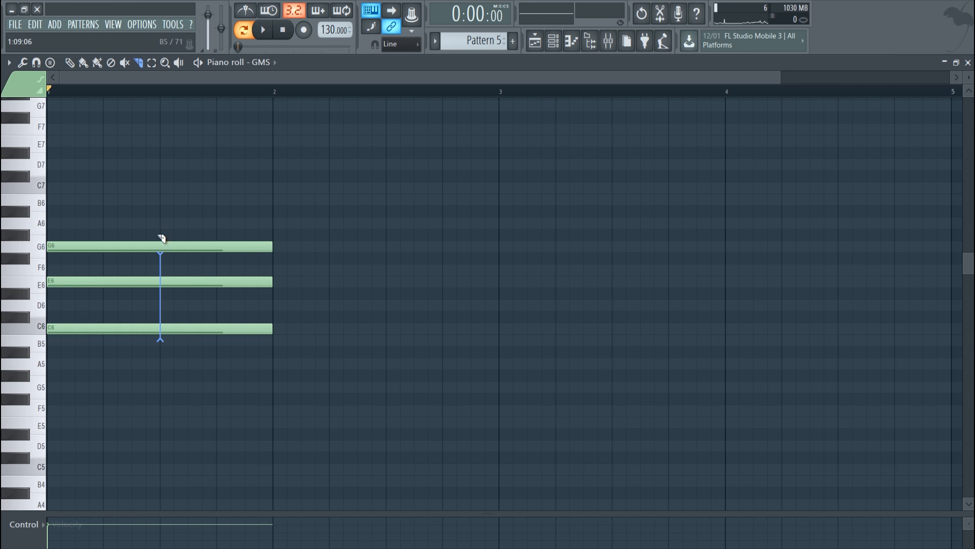
Slice the chord in the middle of bar 1 and shorten the second half to its last six steps, leaving a two-step gap
{"action": "left_click_drag", "start_coordinate": [160, 243], "coordinate": [161, 222]}
{"action": "key", "text": "p"}
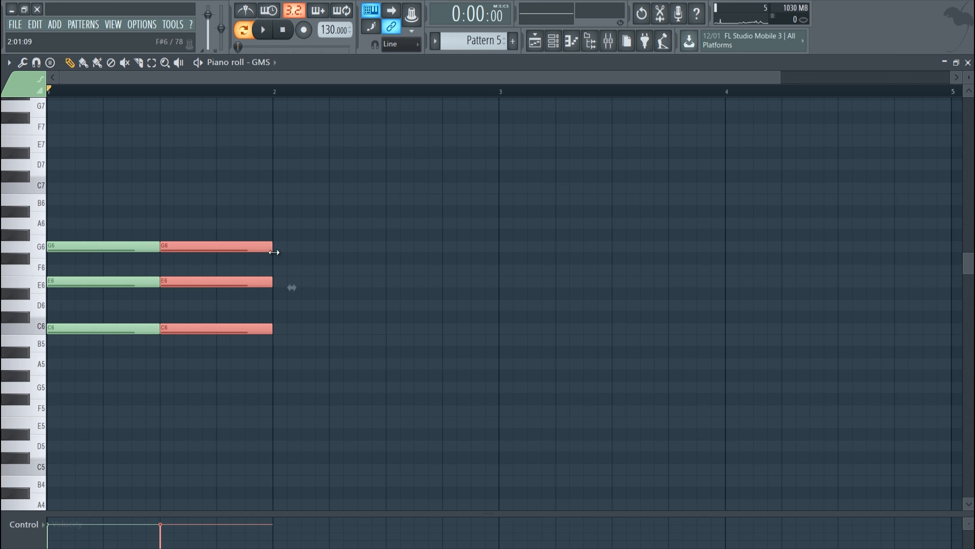
{"action": "left_click_drag", "start_coordinate": [268, 247], "coordinate": [238, 249]}
{"action": "left_click", "coordinate": [376, 196], "text": "ctrl"}
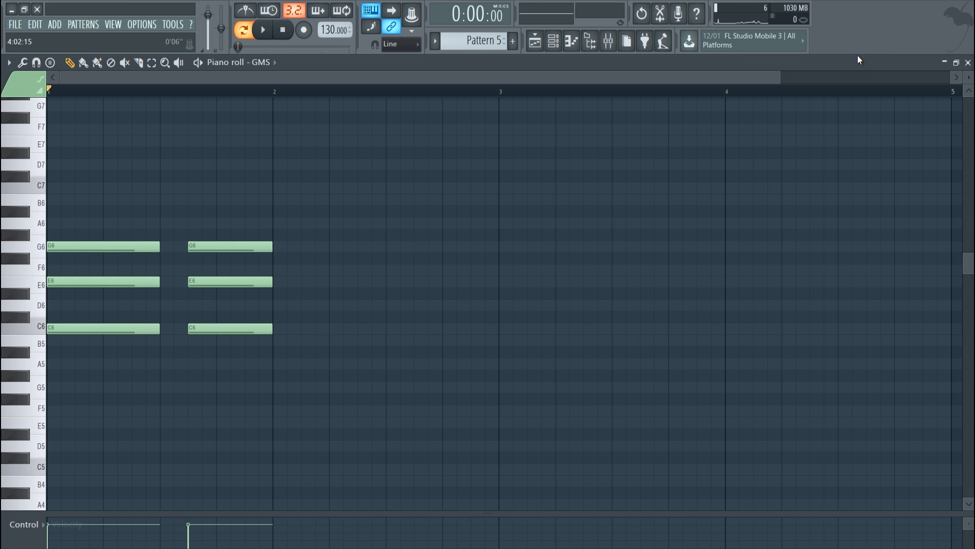
Try painting a row of repeated C#7 notes above the chords, and delete them along with the extra G#6 note
{"action": "left_click_drag", "start_coordinate": [780, 74], "coordinate": [468, 77]}
{"action": "left_click", "coordinate": [97, 62]}
{"action": "left_click", "coordinate": [186, 236]}
{"action": "mouse_move", "coordinate": [191, 176]}
{"action": "left_mouse_down"}
{"action": "mouse_move", "coordinate": [251, 172]}
{"action": "mouse_move", "coordinate": [163, 146]}
{"action": "mouse_move", "coordinate": [383, 175]}
{"action": "mouse_move", "coordinate": [712, 183]}
{"action": "left_mouse_up"}
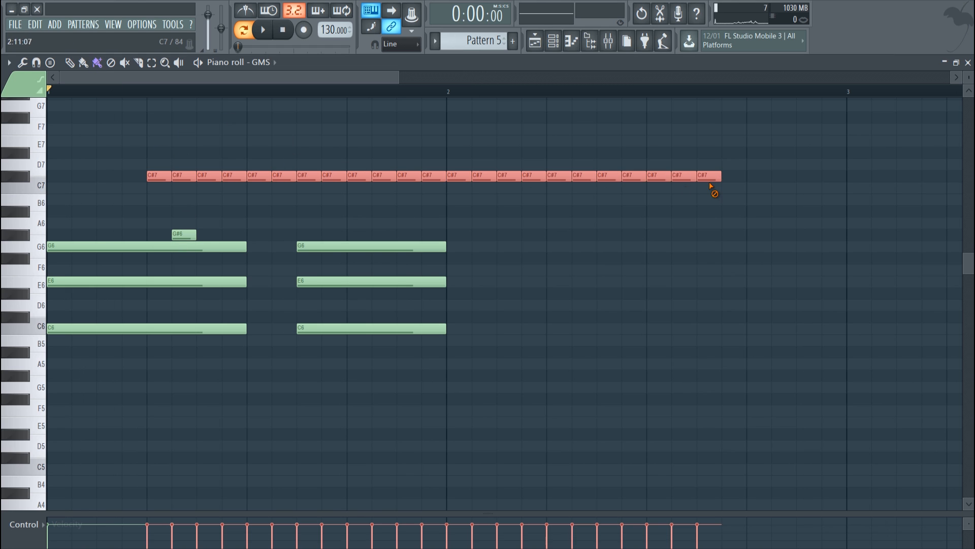
{"action": "left_click", "coordinate": [70, 62]}
{"action": "left_click_drag", "start_coordinate": [148, 175], "coordinate": [800, 173]}
{"action": "right_click", "coordinate": [179, 230]}
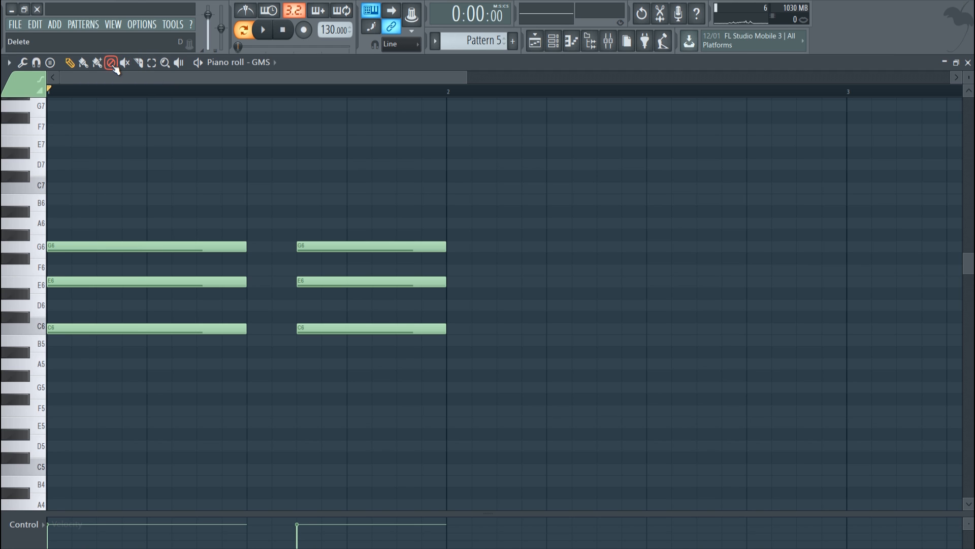
Delete the G6 note from both chords in bar 1
{"action": "left_click", "coordinate": [148, 246]}
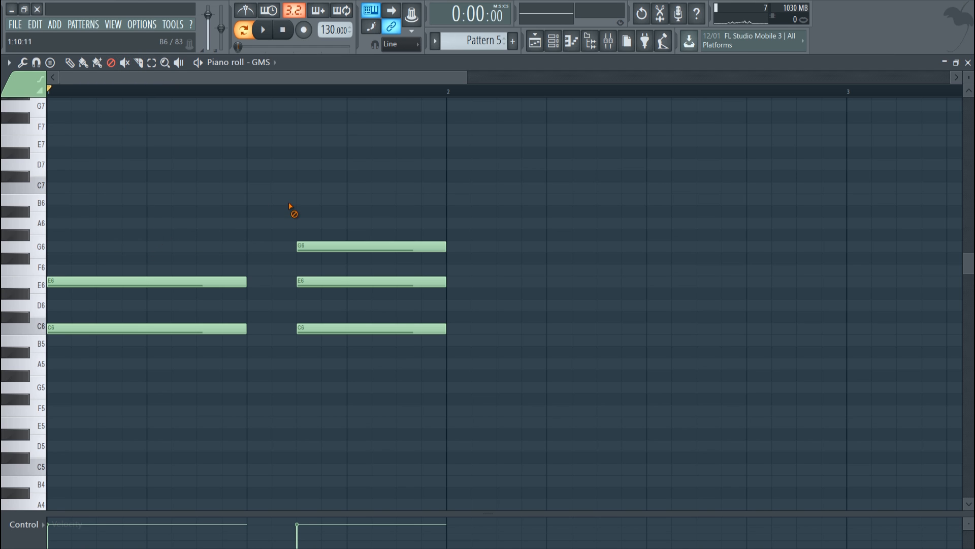
{"action": "left_click", "coordinate": [68, 62]}
{"action": "right_click", "coordinate": [335, 247]}
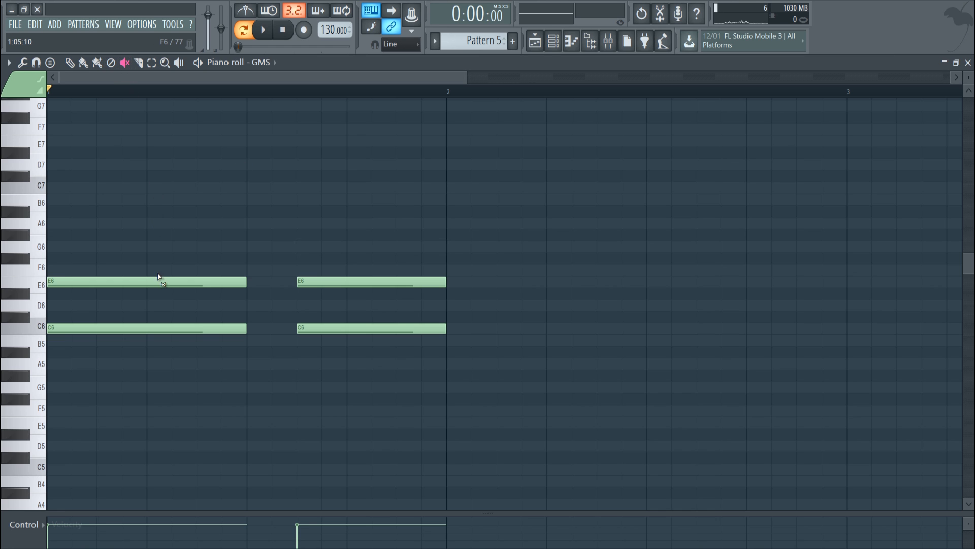
Audition the two chords at several positions with the Playback tool
{"action": "left_click", "coordinate": [179, 62]}
{"action": "left_click", "coordinate": [193, 284]}
{"action": "left_click", "coordinate": [124, 284]}
{"action": "left_click", "coordinate": [87, 284]}
{"action": "left_click", "coordinate": [335, 285]}
Duplicate the second C6–E6 chord twice into bar 2, leaving a two-step gap before each copy and ending the last at bar 3
{"action": "left_click_drag", "start_coordinate": [467, 77], "coordinate": [801, 67]}
{"action": "left_click", "coordinate": [70, 63]}
{"action": "left_click_drag", "start_coordinate": [307, 370], "coordinate": [185, 253]}
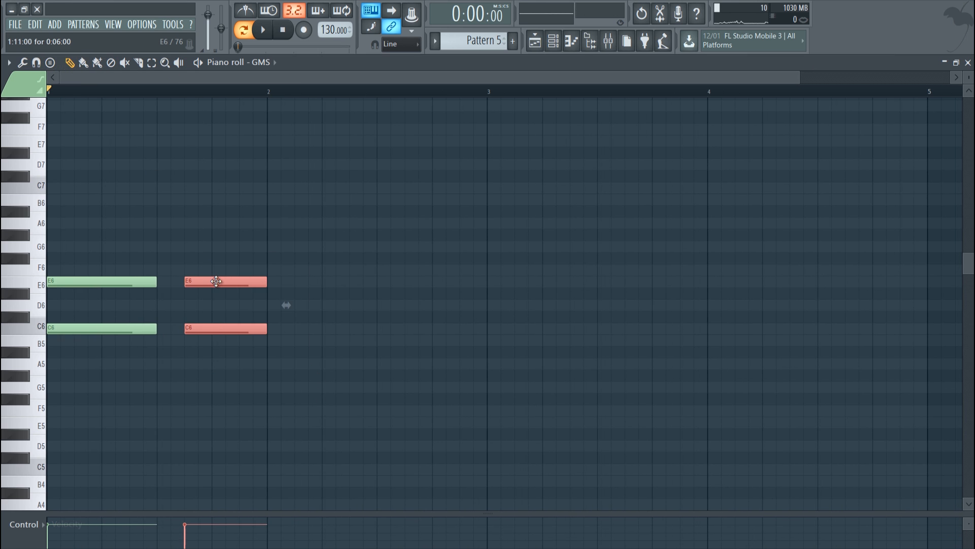
{"action": "key", "text": "ctrl+b"}
{"action": "key", "text": "ctrl+b"}
{"action": "key", "text": "shift+Left"}
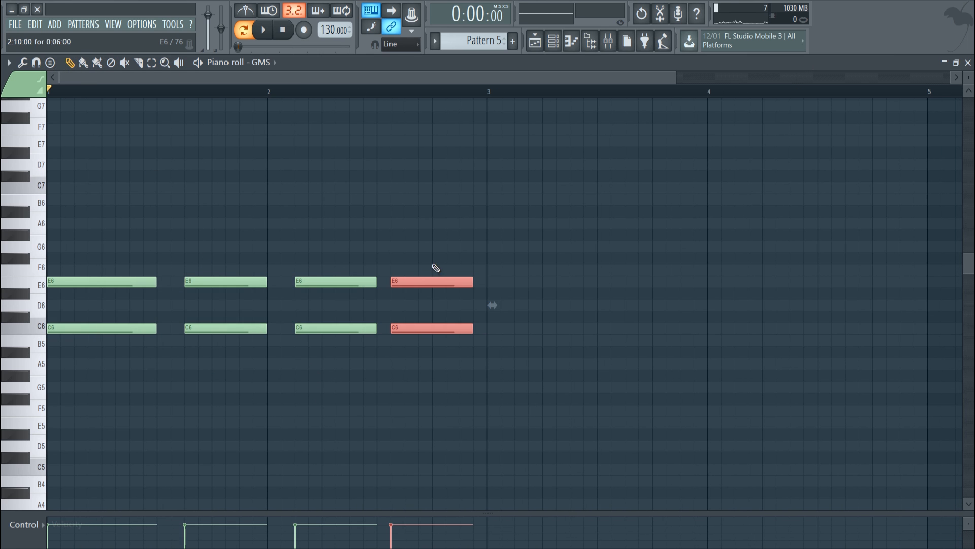
{"action": "left_click_drag", "start_coordinate": [438, 281], "coordinate": [452, 280]}
{"action": "key", "text": "ctrl+d"}
Place the playback position at bar 2 and play the pattern briefly
{"action": "left_click", "coordinate": [277, 94]}
{"action": "key", "text": "space"}
{"action": "key", "text": "space"}
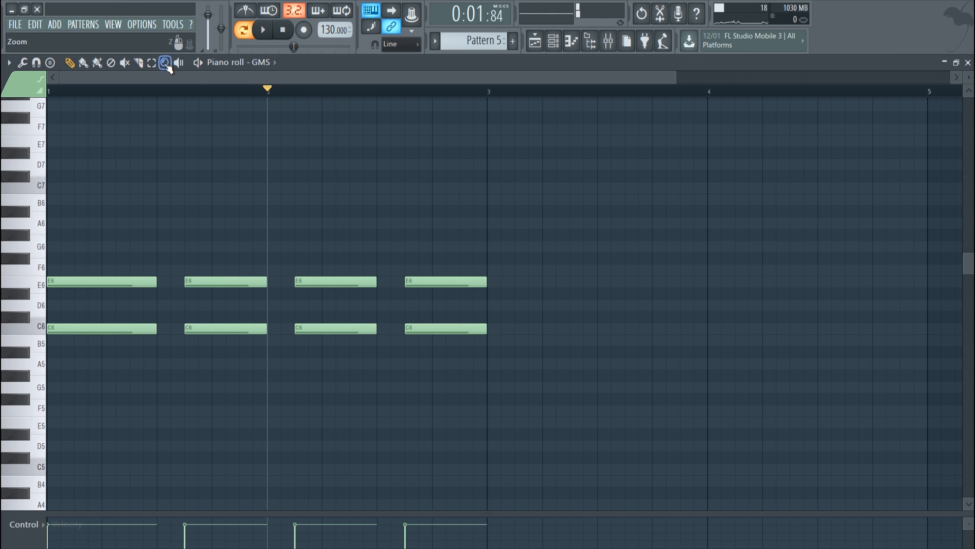
Scrub across the chords with the Playback tool to hear them at individual positions
{"action": "left_click", "coordinate": [179, 62]}
{"action": "left_click_drag", "start_coordinate": [320, 285], "coordinate": [171, 94]}
{"action": "key", "text": "y"}
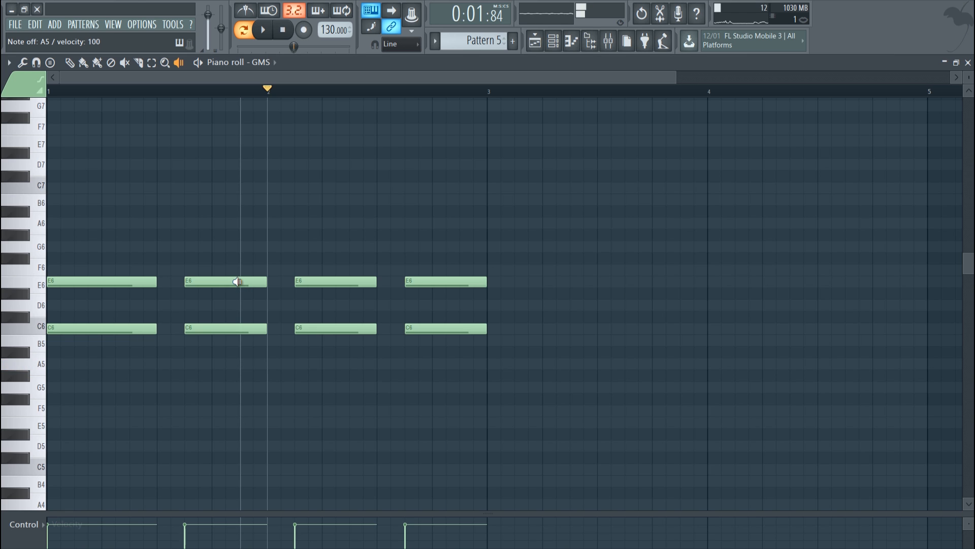
{"action": "left_click_drag", "start_coordinate": [221, 278], "coordinate": [225, 283]}
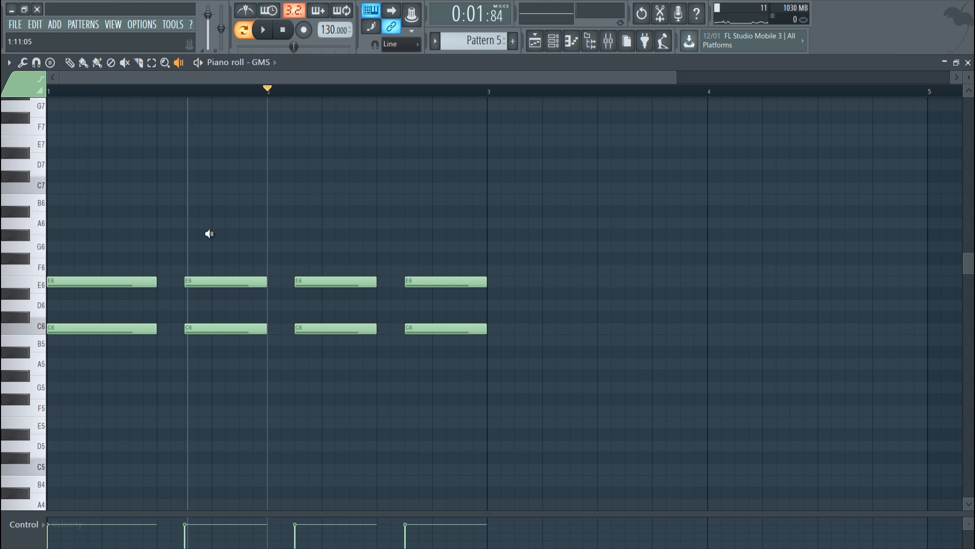
{"action": "left_click_drag", "start_coordinate": [214, 278], "coordinate": [214, 281]}
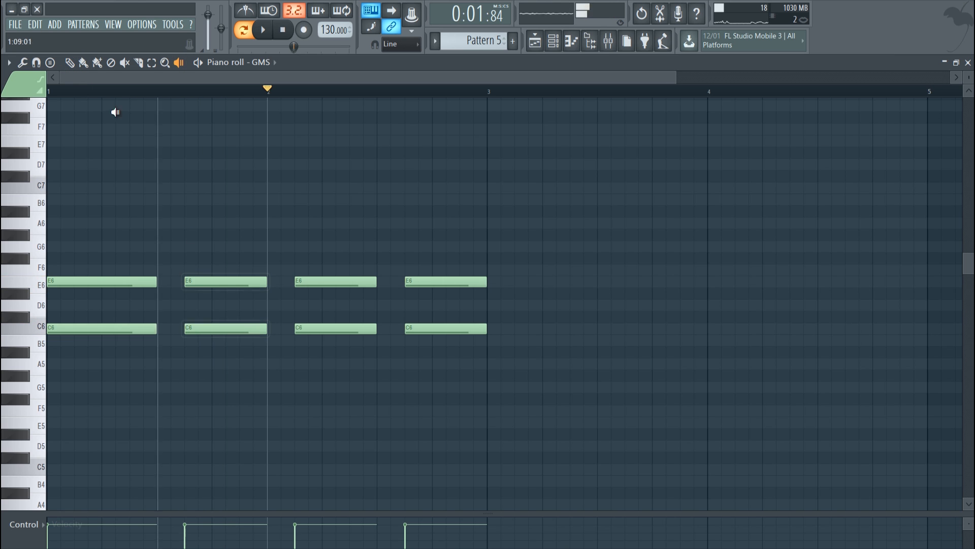
Mute the E6 note of the second chord in bar 1
{"action": "left_click", "coordinate": [166, 63]}
{"action": "left_click", "coordinate": [85, 64]}
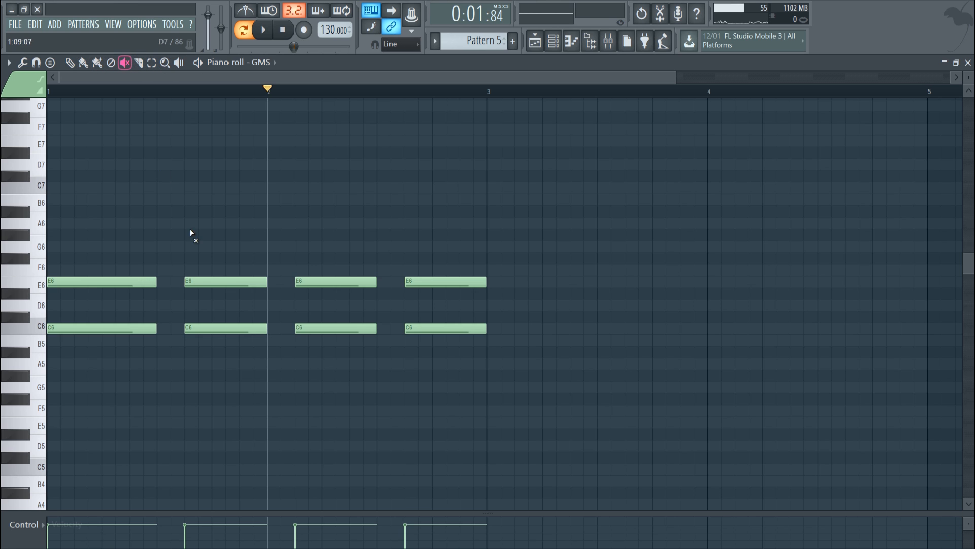
{"action": "left_click", "coordinate": [215, 283]}
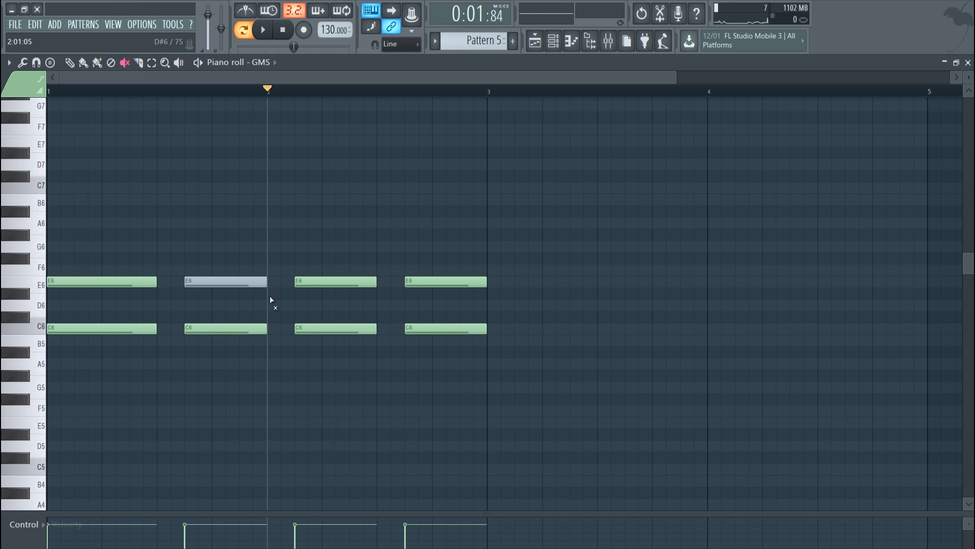
Switch back to the Draw tool and play the pattern briefly from its start with the E6 note muted
{"action": "left_click", "coordinate": [72, 63]}
{"action": "left_click", "coordinate": [289, 32]}
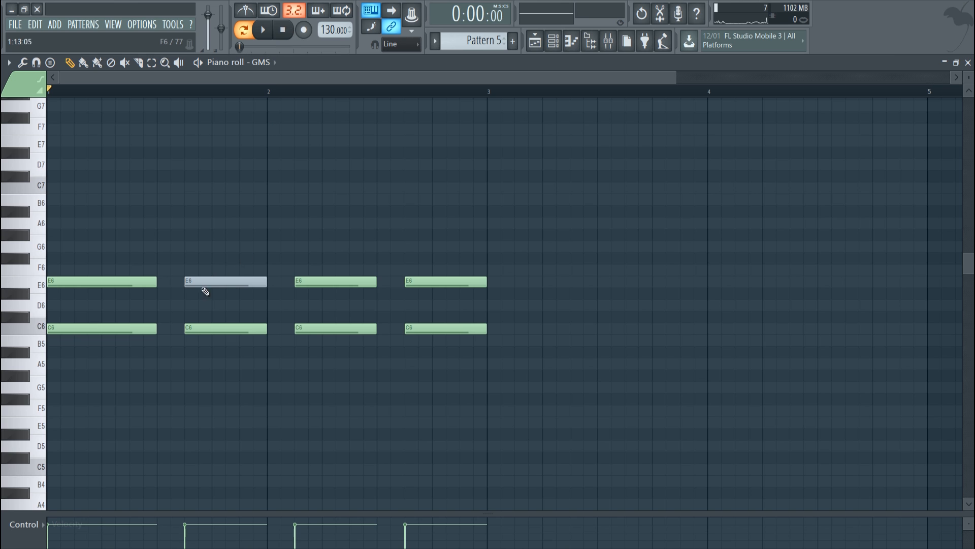
{"action": "key", "text": "space"}
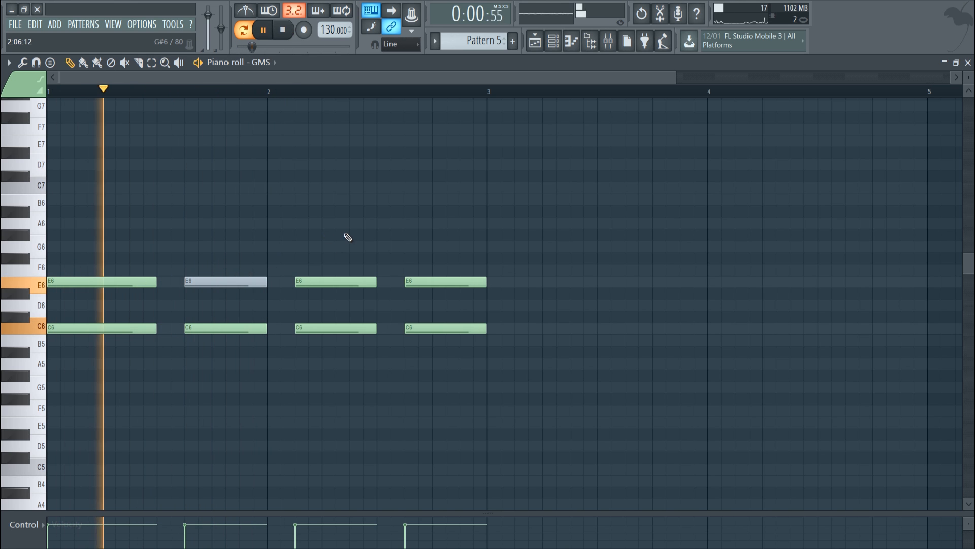
{"action": "key", "text": "space"}
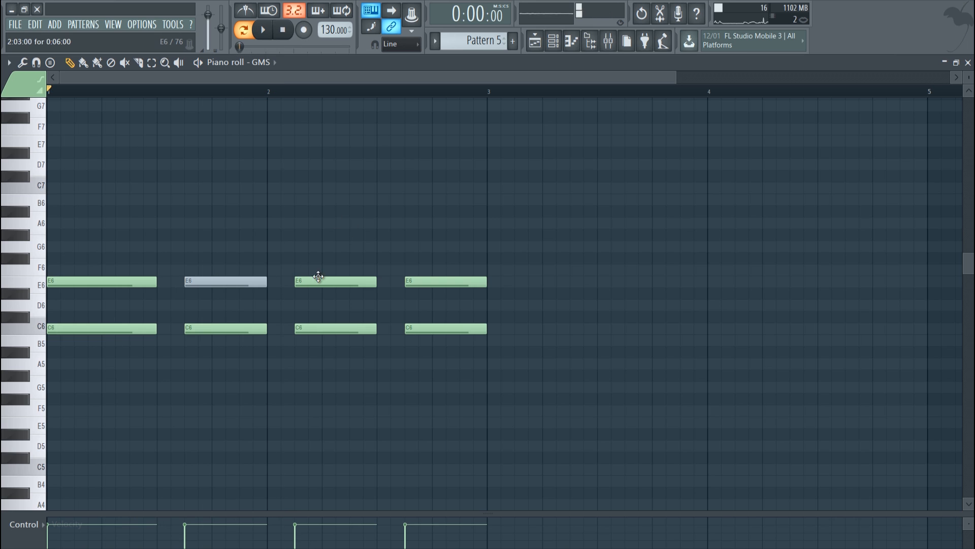
Replace the muted E6 note in the second chord with an unmuted note at the same position
{"action": "right_click", "coordinate": [198, 282]}
{"action": "left_click", "coordinate": [204, 282]}
{"action": "right_click", "coordinate": [220, 285]}
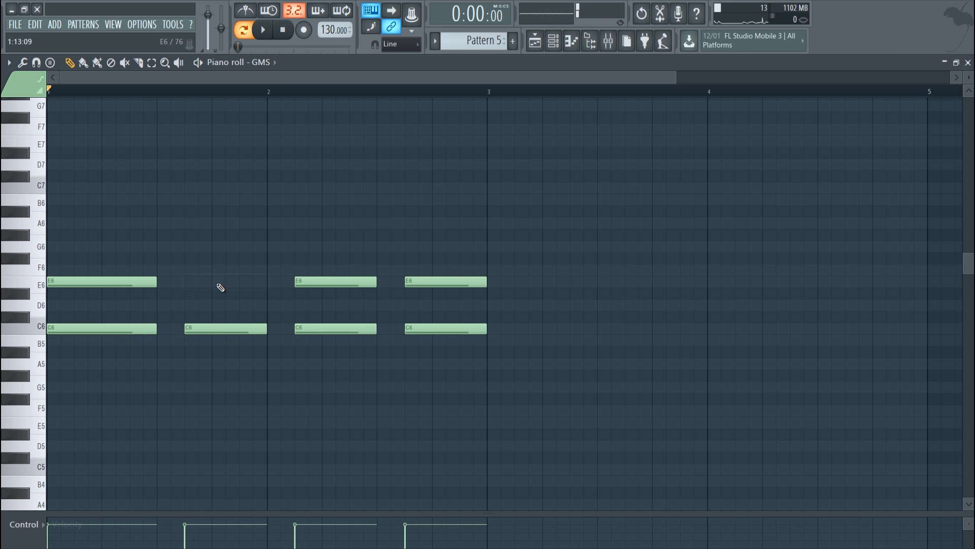
{"action": "key", "text": "ctrl+z"}
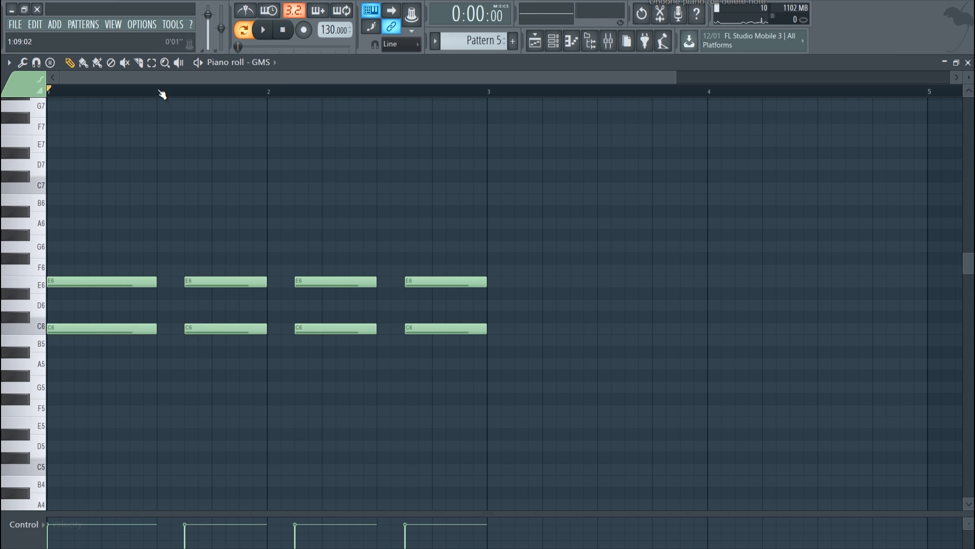
Select all the chord notes with the Select tool, then clear the selection
{"action": "left_click", "coordinate": [151, 62]}
{"action": "left_click_drag", "start_coordinate": [599, 357], "coordinate": [83, 203]}
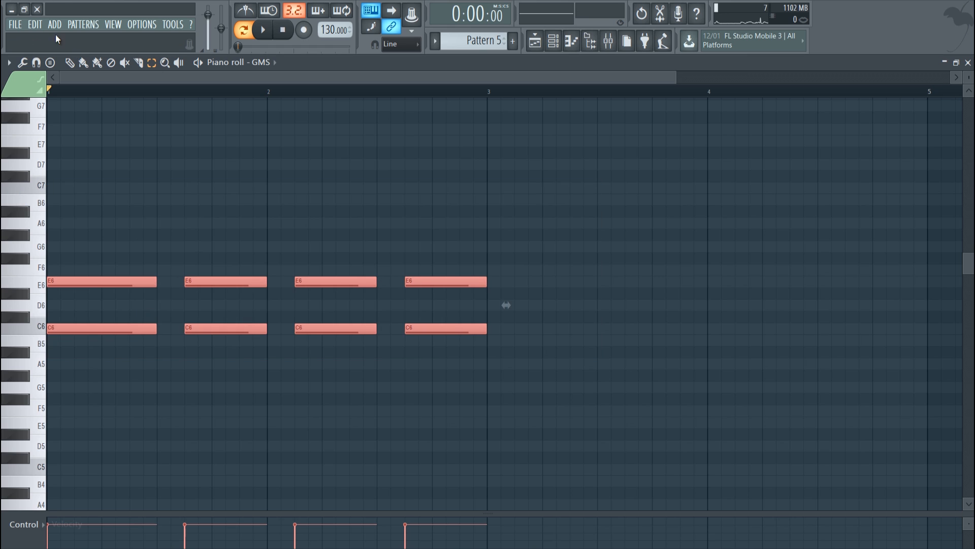
{"action": "left_click", "coordinate": [54, 68]}
{"action": "left_click", "coordinate": [134, 140]}
Slice both notes of the second chord in bar 1 in half with the Slice tool
{"action": "left_click", "coordinate": [110, 62]}
{"action": "left_click", "coordinate": [138, 64]}
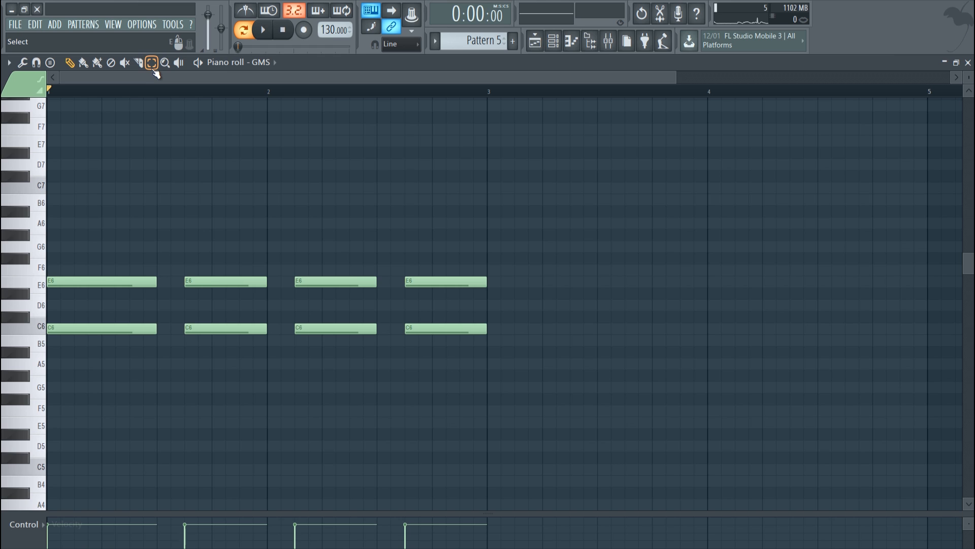
{"action": "left_click_drag", "start_coordinate": [224, 247], "coordinate": [227, 380]}
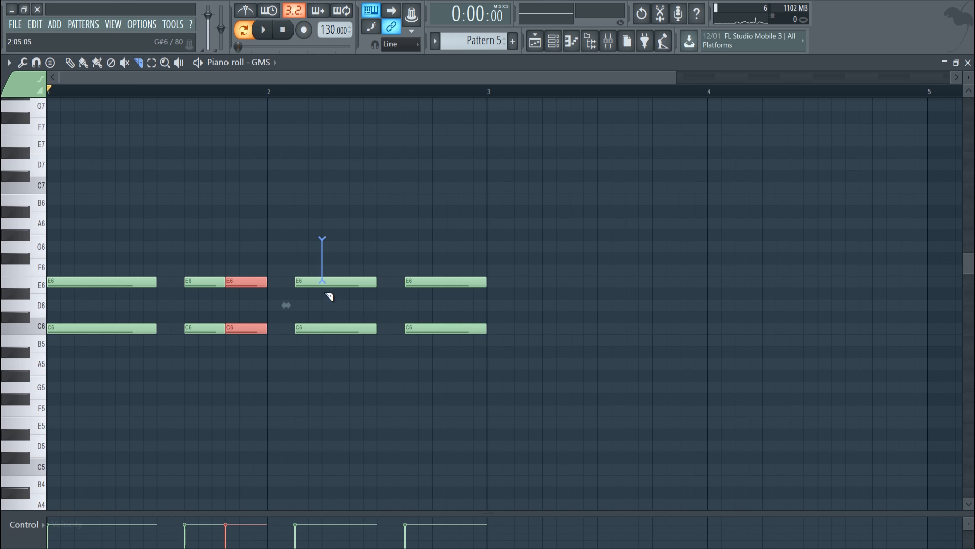
{"action": "left_click_drag", "start_coordinate": [325, 337], "coordinate": [407, 383]}
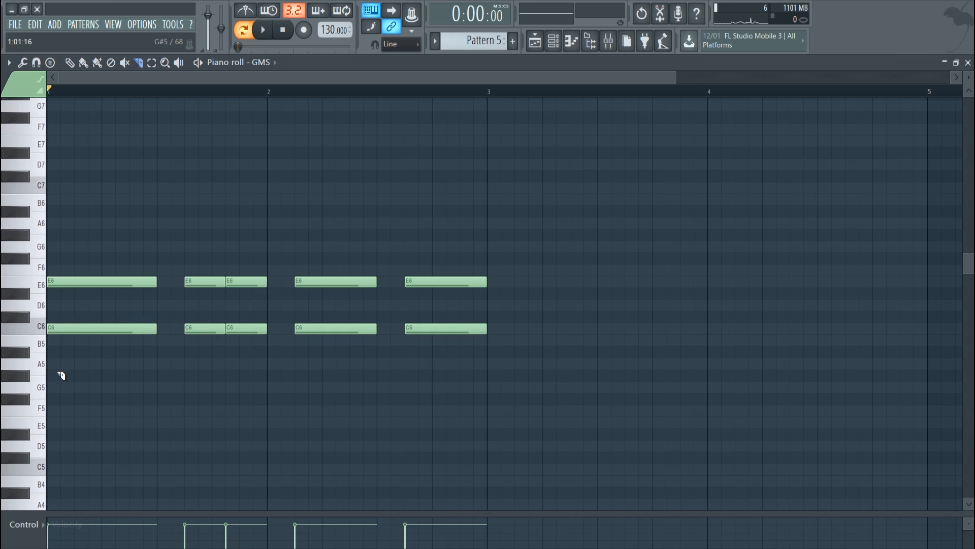
Try several diagonal slices across the C6 and E6 notes, undoing each cut
{"action": "left_click_drag", "start_coordinate": [61, 375], "coordinate": [594, 159]}
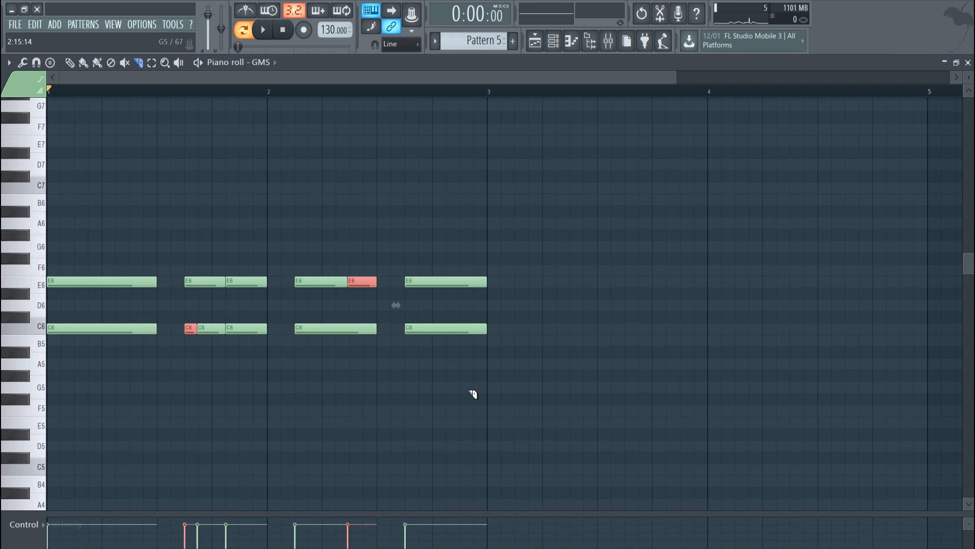
{"action": "key", "text": "ctrl+z"}
{"action": "left_click_drag", "start_coordinate": [304, 228], "coordinate": [453, 330]}
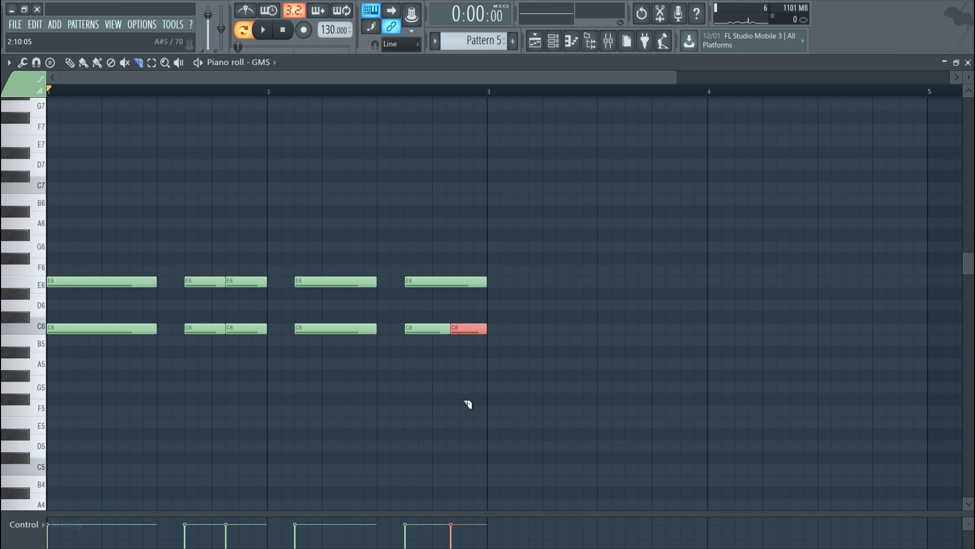
{"action": "key", "text": "ctrl+z"}
{"action": "left_click_drag", "start_coordinate": [529, 401], "coordinate": [291, 234]}
{"action": "key", "text": "ctrl+z"}
{"action": "left_click_drag", "start_coordinate": [72, 351], "coordinate": [661, 213]}
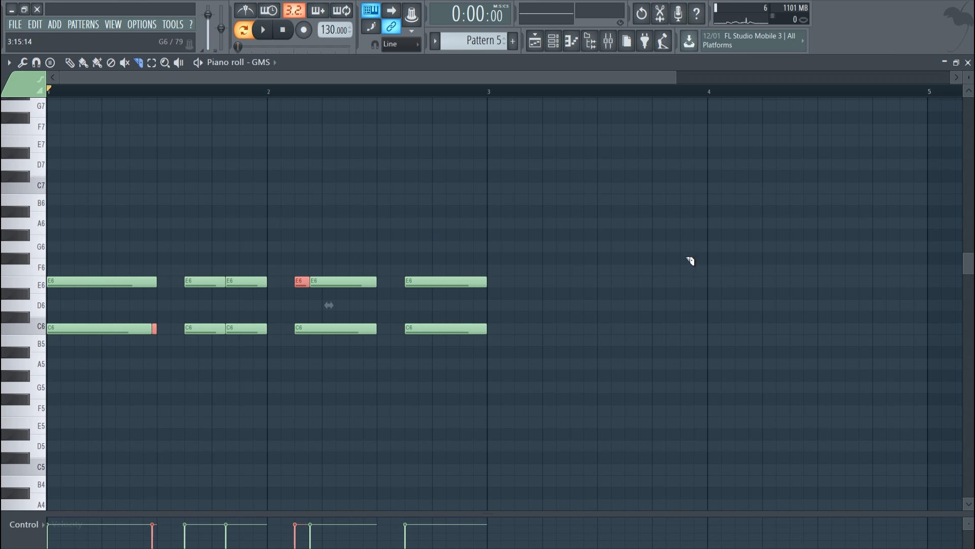
{"action": "key", "text": "ctrl+z"}
{"action": "left_click_drag", "start_coordinate": [87, 342], "coordinate": [557, 201]}
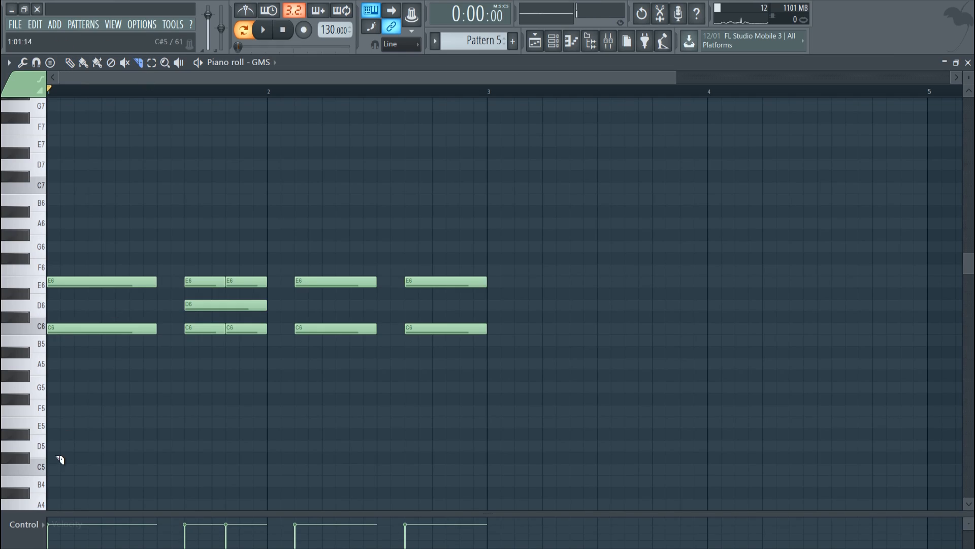
Try diagonal slices through the C6, D6 and E6 notes of the second chord and undo them
{"action": "left_click_drag", "start_coordinate": [173, 325], "coordinate": [431, 233]}
{"action": "left_click_drag", "start_coordinate": [211, 350], "coordinate": [367, 235]}
{"action": "key", "text": "ctrl+z"}
{"action": "mouse_move", "coordinate": [365, 379]}
{"action": "left_mouse_down"}
{"action": "mouse_move", "coordinate": [253, 292]}
{"action": "mouse_move", "coordinate": [250, 349]}
{"action": "left_mouse_up"}
{"action": "left_click_drag", "start_coordinate": [87, 357], "coordinate": [449, 198]}
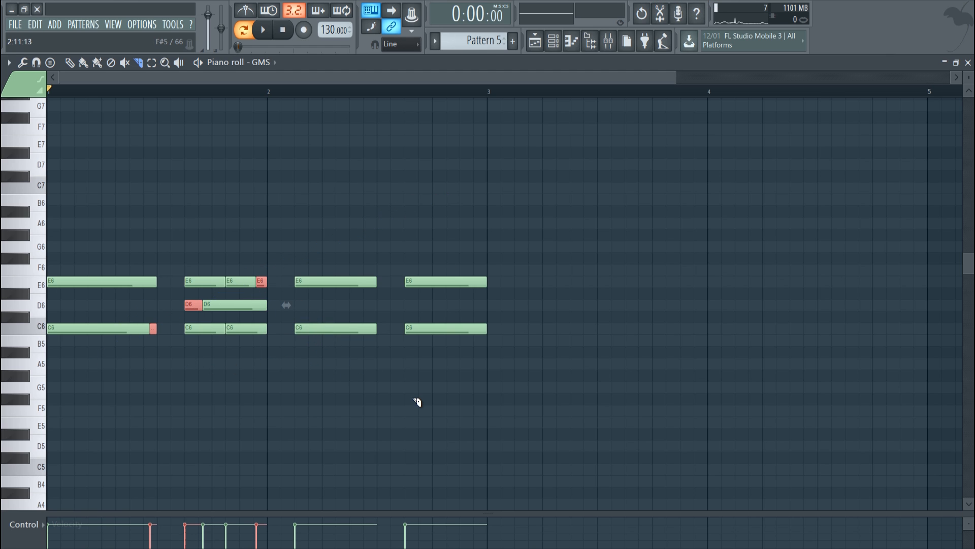
{"action": "key", "text": "ctrl+z"}
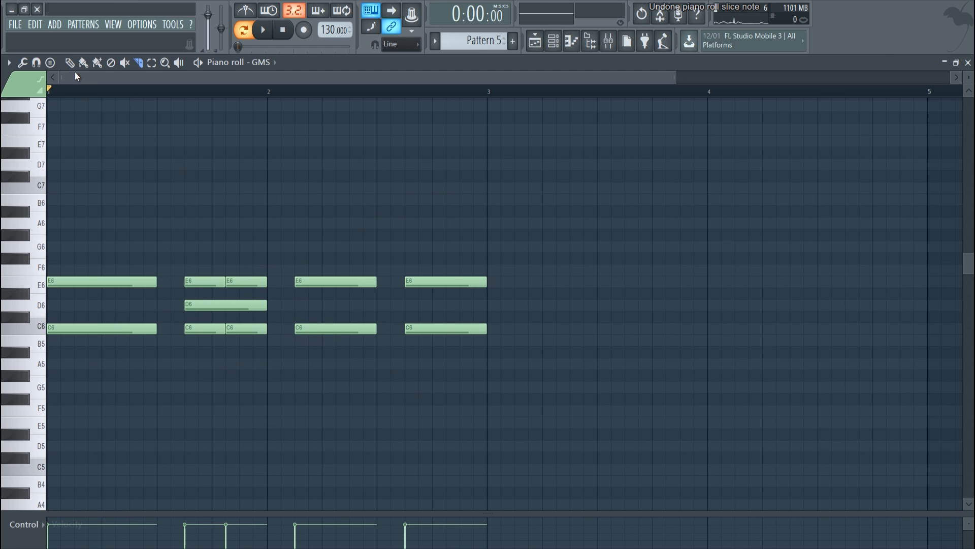
In the Playlist, set snap to (none) and try moving the last Snare clip freely around bars 4 and 5
{"action": "left_click_drag", "start_coordinate": [673, 80], "coordinate": [640, 91]}
{"action": "left_click", "coordinate": [535, 40]}
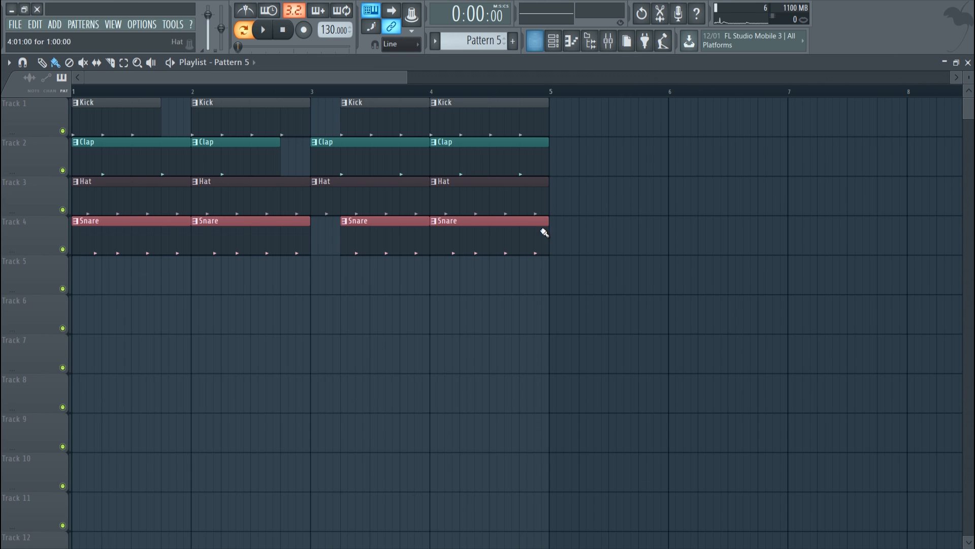
{"action": "left_click_drag", "start_coordinate": [515, 236], "coordinate": [632, 235]}
{"action": "left_click", "coordinate": [24, 60]}
{"action": "left_click", "coordinate": [31, 122]}
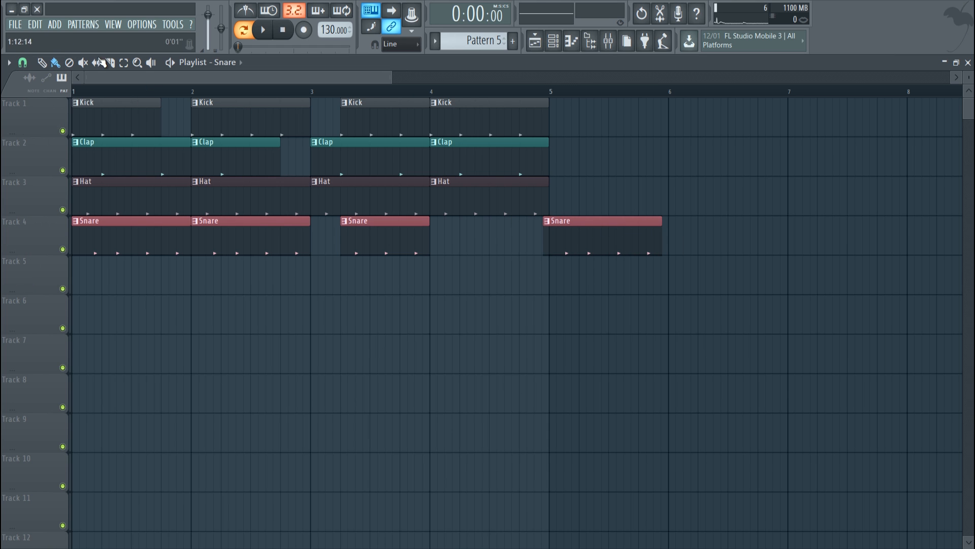
{"action": "left_click", "coordinate": [25, 62]}
{"action": "left_click", "coordinate": [31, 121]}
{"action": "left_click_drag", "start_coordinate": [252, 222], "coordinate": [252, 222]}
{"action": "left_click_drag", "start_coordinate": [597, 237], "coordinate": [494, 238]}
{"action": "key", "text": "ctrl+z"}
Set the Playlist snap back to Main and return the last Snare clip to the start of bar 4
{"action": "left_click", "coordinate": [23, 62]}
{"action": "left_click", "coordinate": [35, 81]}
{"action": "left_click_drag", "start_coordinate": [606, 249], "coordinate": [471, 249]}
Reopen the GMS channel's piano roll from the Channel rack
{"action": "left_click", "coordinate": [553, 41]}
{"action": "right_click", "coordinate": [341, 212]}
{"action": "left_click", "coordinate": [374, 212]}
{"action": "right_click", "coordinate": [376, 213]}
{"action": "left_click", "coordinate": [392, 212]}
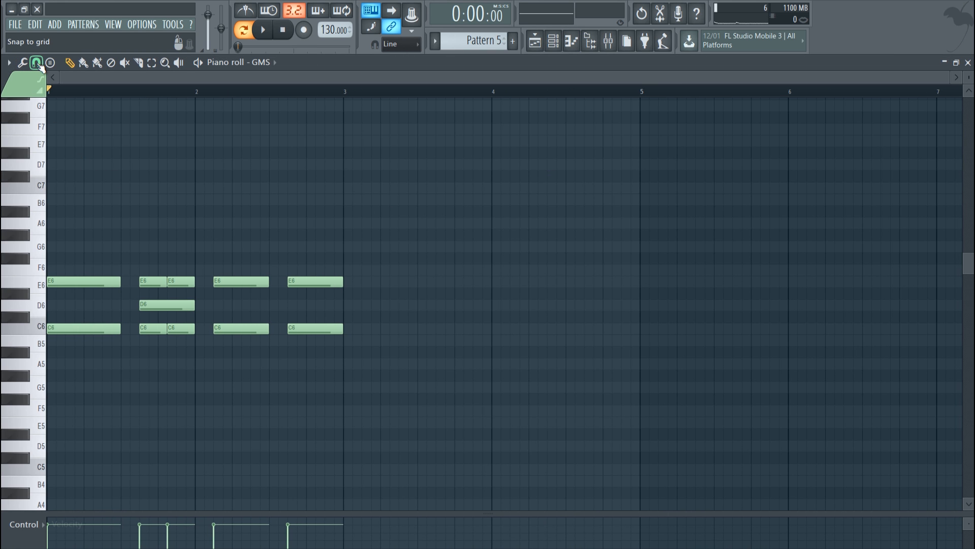
{"action": "left_click", "coordinate": [535, 42]}
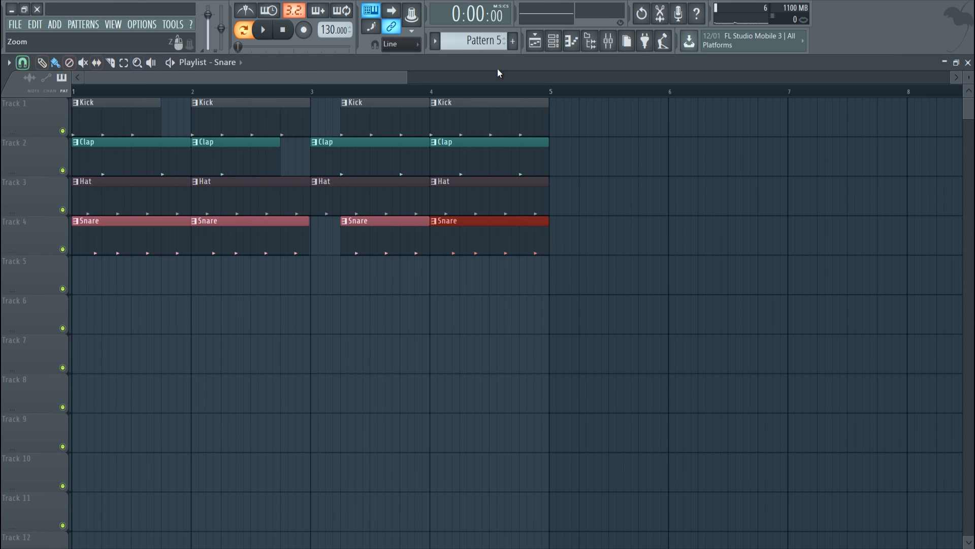
{"action": "left_click", "coordinate": [553, 42]}
{"action": "right_click", "coordinate": [355, 209]}
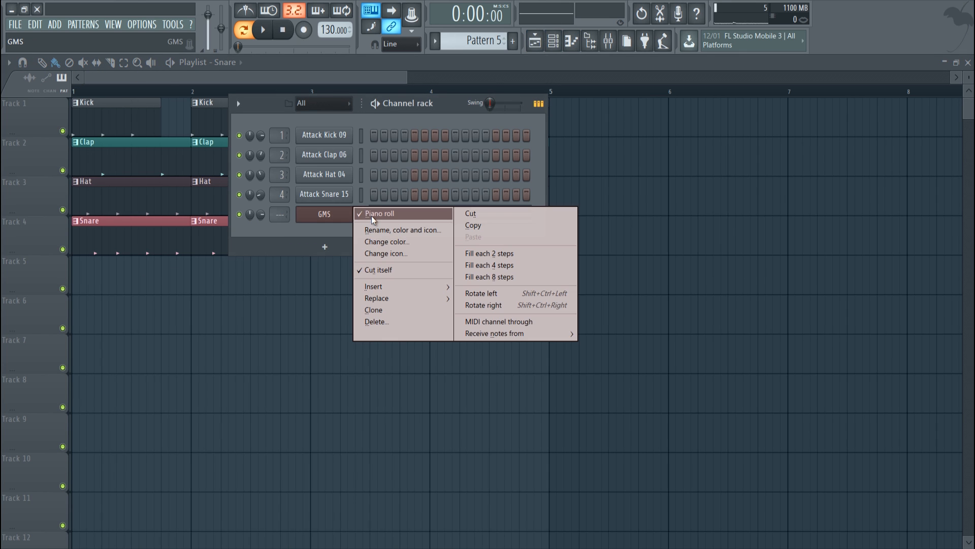
{"action": "left_click", "coordinate": [372, 216]}
{"action": "left_click_drag", "start_coordinate": [471, 76], "coordinate": [821, 76]}
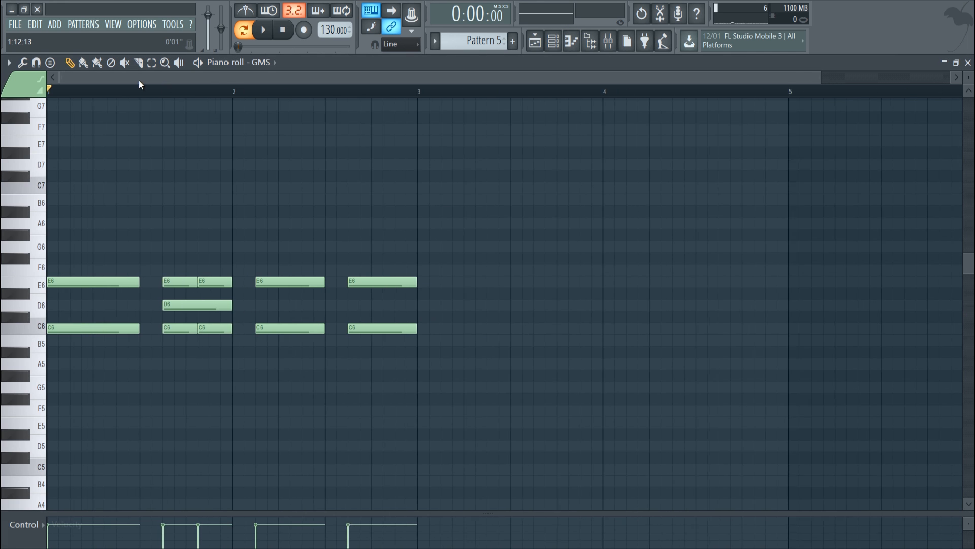
Set the piano roll snap to (none), try moving the last E6 note freely, and undo the move
{"action": "left_click", "coordinate": [36, 63]}
{"action": "left_click", "coordinate": [44, 123]}
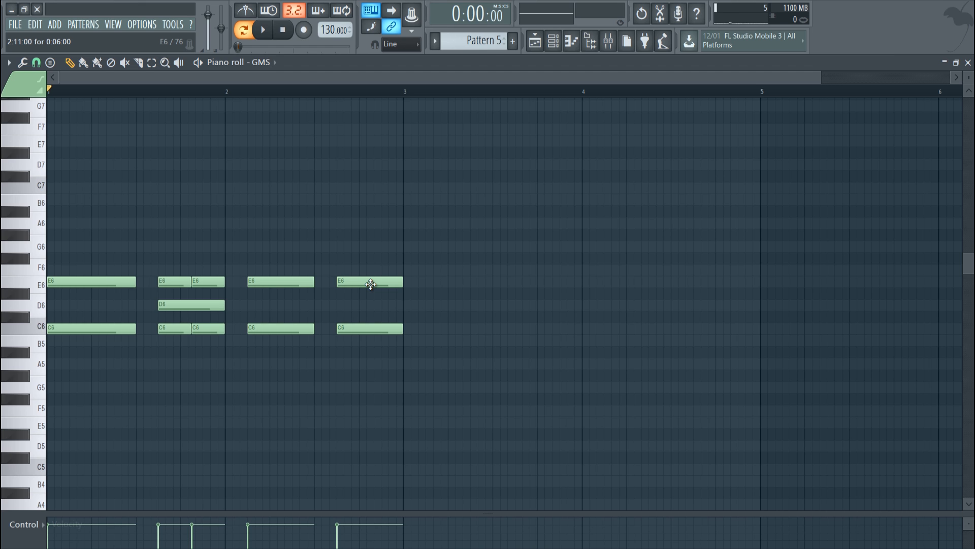
{"action": "left_click_drag", "start_coordinate": [370, 284], "coordinate": [415, 284]}
{"action": "key", "text": "ctrl+z"}
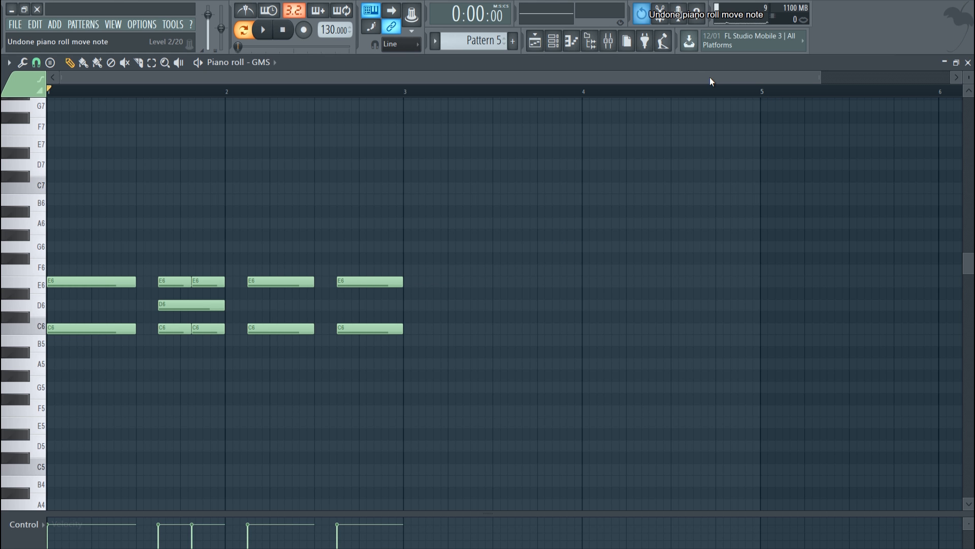
Set the piano roll snap to 1/2 step
{"action": "left_click_drag", "start_coordinate": [820, 77], "coordinate": [243, 98]}
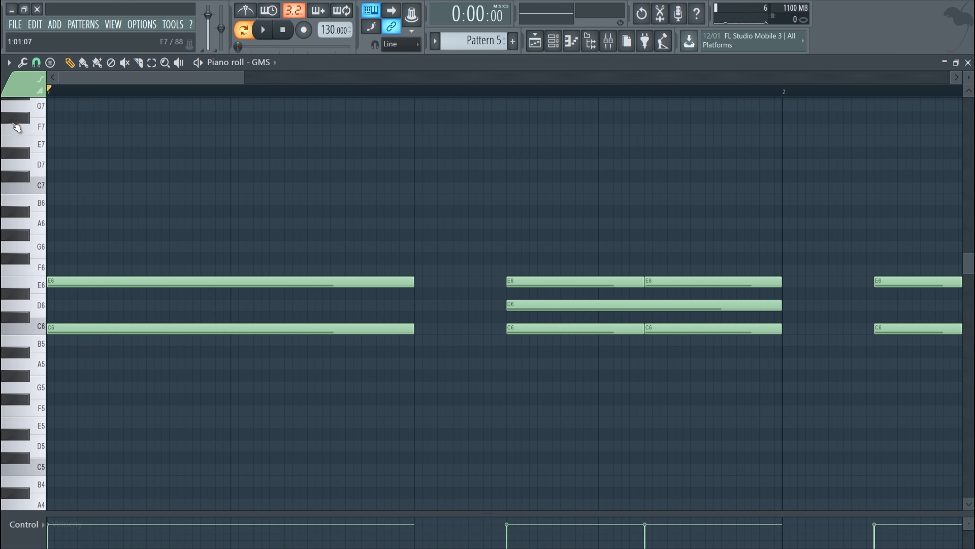
{"action": "left_click", "coordinate": [37, 63]}
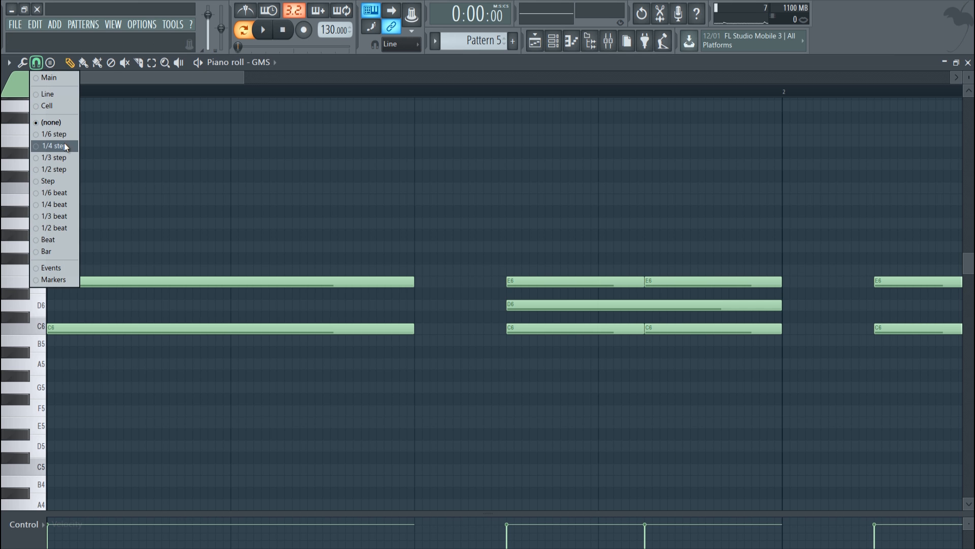
{"action": "left_click", "coordinate": [61, 169]}
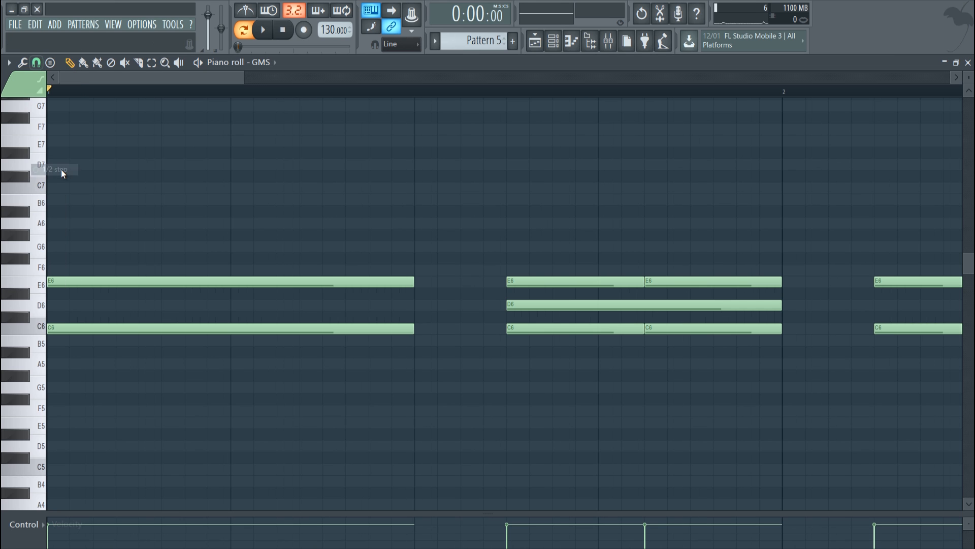
Set the snap to 1/6 step and draw short E6 notes, each 1/6 step long, from beat 2 of bar 3
{"action": "left_click_drag", "start_coordinate": [242, 77], "coordinate": [491, 95]}
{"action": "left_click", "coordinate": [37, 63]}
{"action": "left_click", "coordinate": [63, 134]}
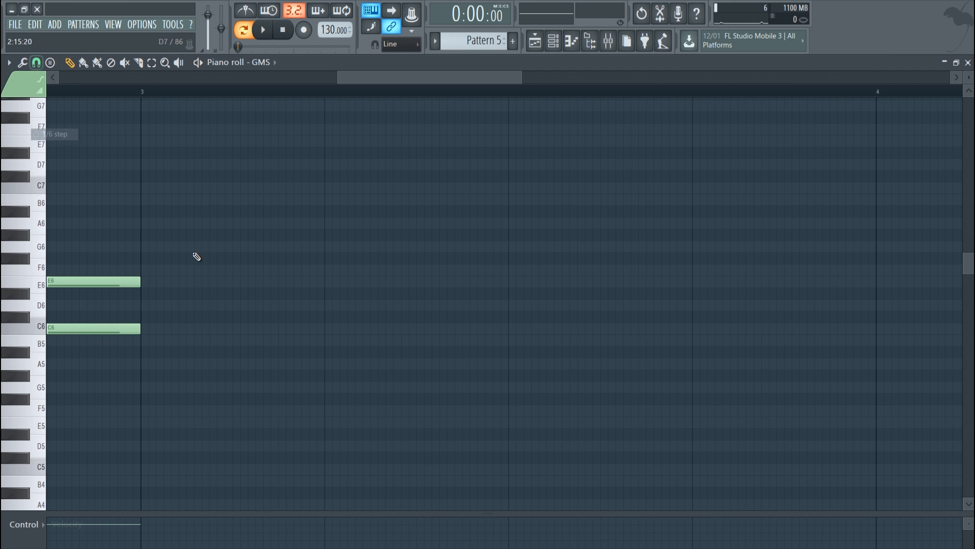
{"action": "left_click", "coordinate": [329, 282]}
{"action": "left_click_drag", "start_coordinate": [597, 285], "coordinate": [328, 282]}
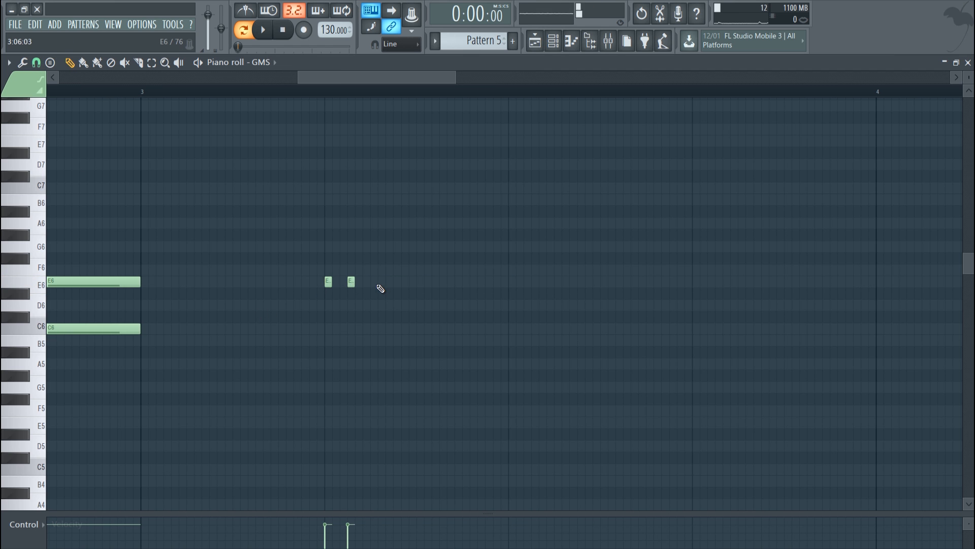
{"action": "left_click", "coordinate": [406, 284]}
Add more short E6 notes in bar 3, play them from within that bar, and delete all but the first
{"action": "left_click", "coordinate": [202, 91]}
{"action": "left_click", "coordinate": [202, 91]}
{"action": "left_click", "coordinate": [443, 282]}
{"action": "left_click_drag", "start_coordinate": [443, 283], "coordinate": [436, 282]}
{"action": "left_click", "coordinate": [451, 282]}
{"action": "key", "text": "space"}
{"action": "key", "text": "space"}
{"action": "right_click", "coordinate": [450, 283]}
{"action": "right_click", "coordinate": [435, 283]}
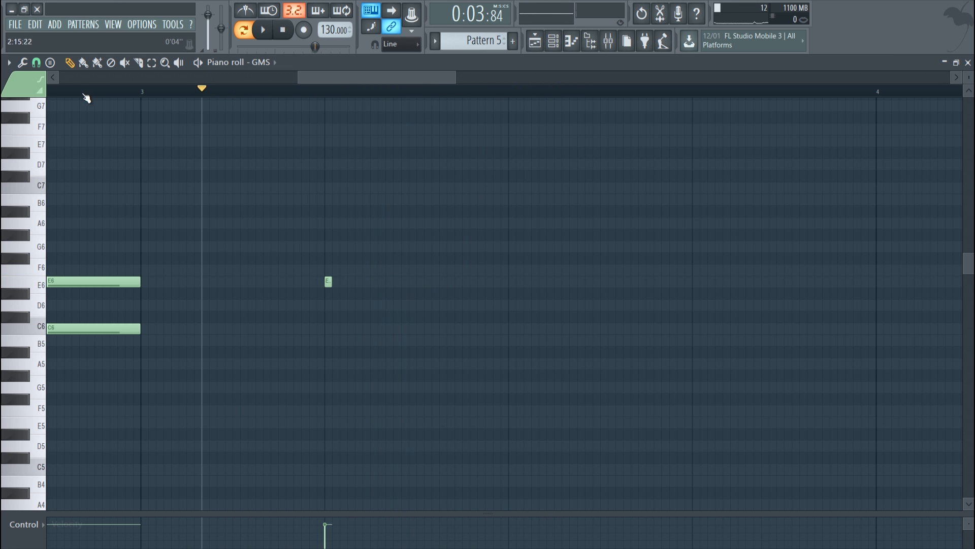
Set the snap to 1/2 step, add another short E6 note in bar 3, play it, and delete it
{"action": "left_click", "coordinate": [37, 62]}
{"action": "left_click", "coordinate": [58, 168]}
{"action": "left_click", "coordinate": [400, 284]}
{"action": "key", "text": "space"}
{"action": "key", "text": "space"}
{"action": "right_click", "coordinate": [397, 282]}
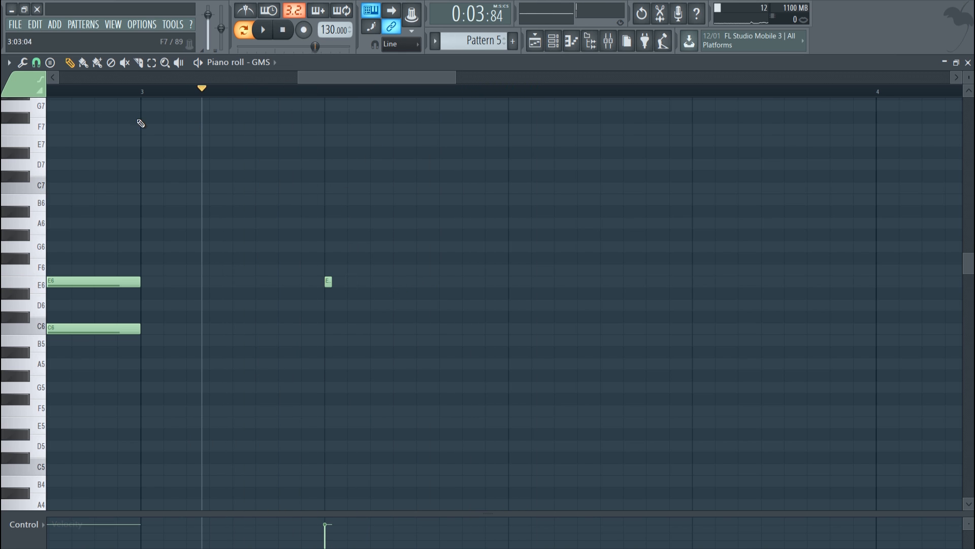
Set the snap to (none), draw two short E6 notes off the grid in bar 3, and play them
{"action": "left_click", "coordinate": [36, 62]}
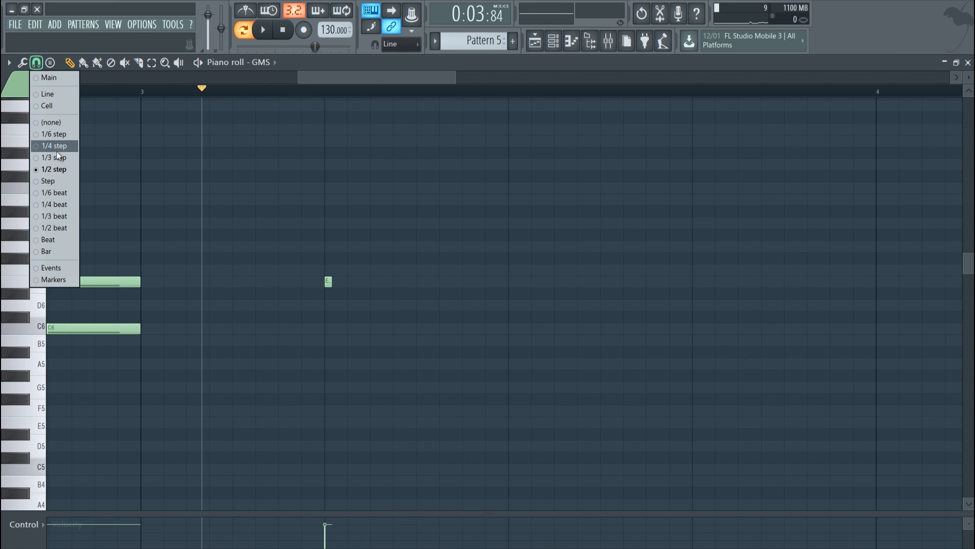
{"action": "left_click", "coordinate": [58, 125]}
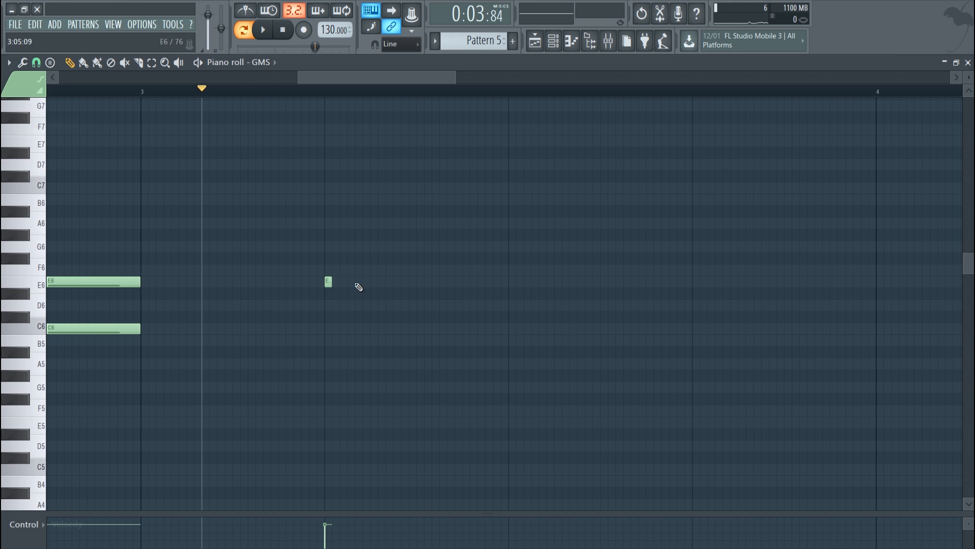
{"action": "left_click_drag", "start_coordinate": [362, 282], "coordinate": [360, 282]}
{"action": "left_click", "coordinate": [376, 282]}
{"action": "key", "text": "space"}
{"action": "key", "text": "space"}
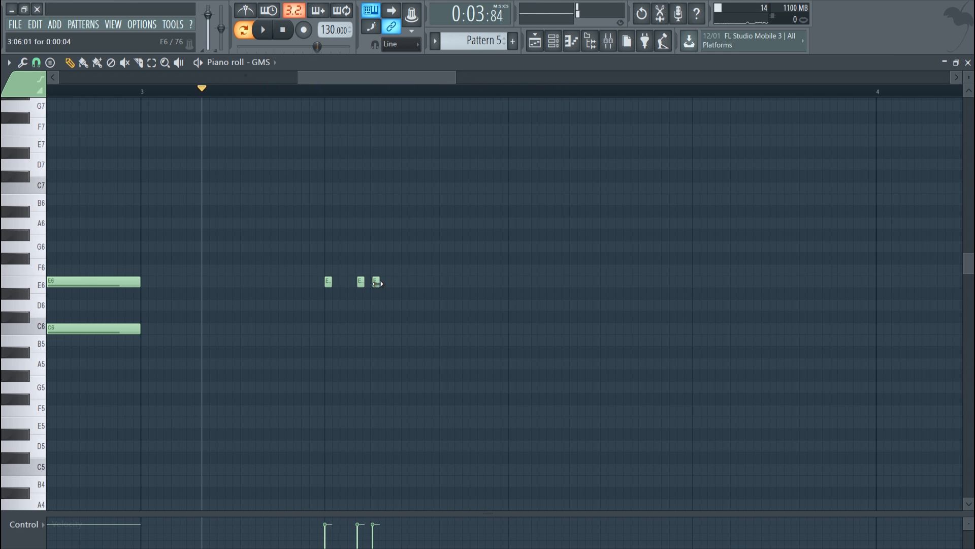
Play the off-grid E6 notes again and delete all the short notes in bar 3
{"action": "left_click", "coordinate": [357, 282]}
{"action": "left_click", "coordinate": [375, 282]}
{"action": "key", "text": "space"}
{"action": "key", "text": "space"}
{"action": "right_click", "coordinate": [375, 282]}
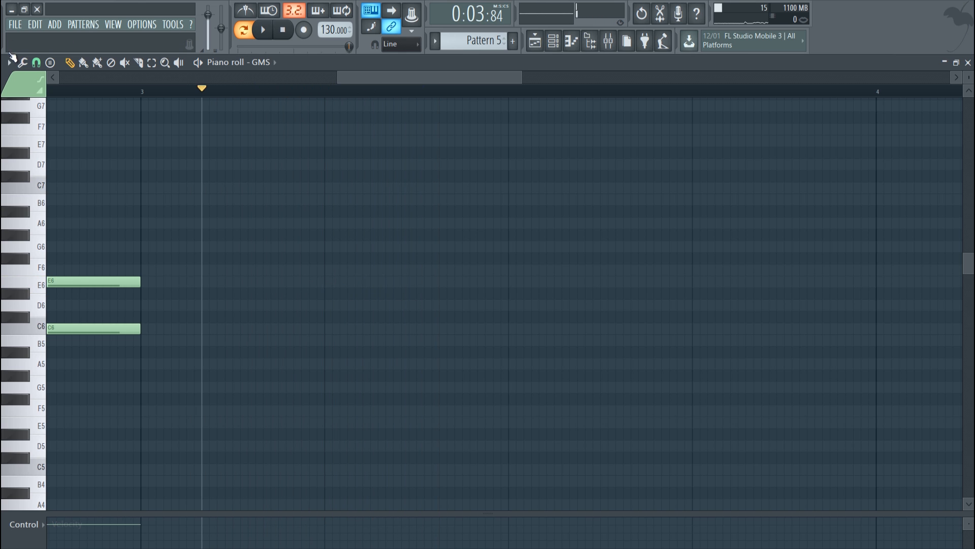
Set the piano roll snap to Main
{"action": "left_click", "coordinate": [36, 62]}
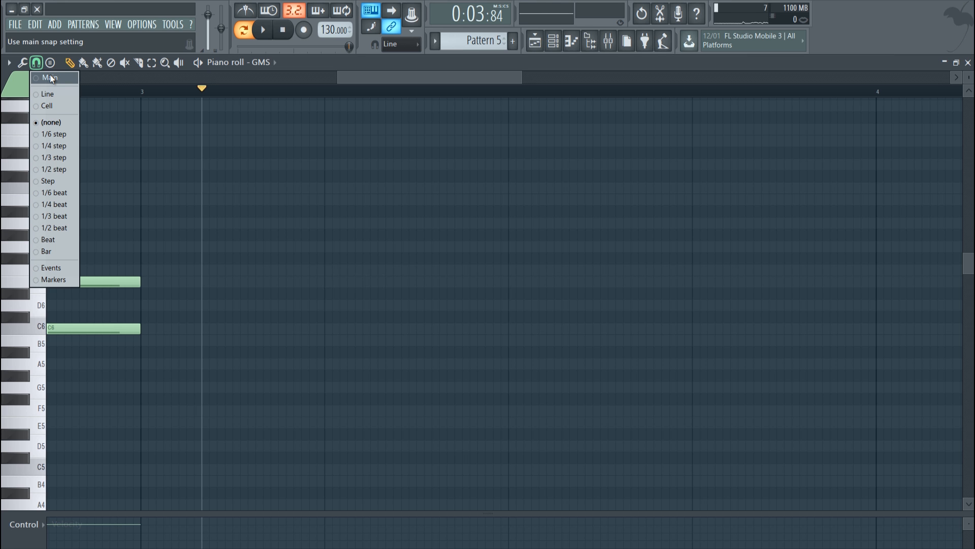
{"action": "left_click", "coordinate": [42, 80]}
{"action": "left_click_drag", "start_coordinate": [382, 77], "coordinate": [124, 132]}
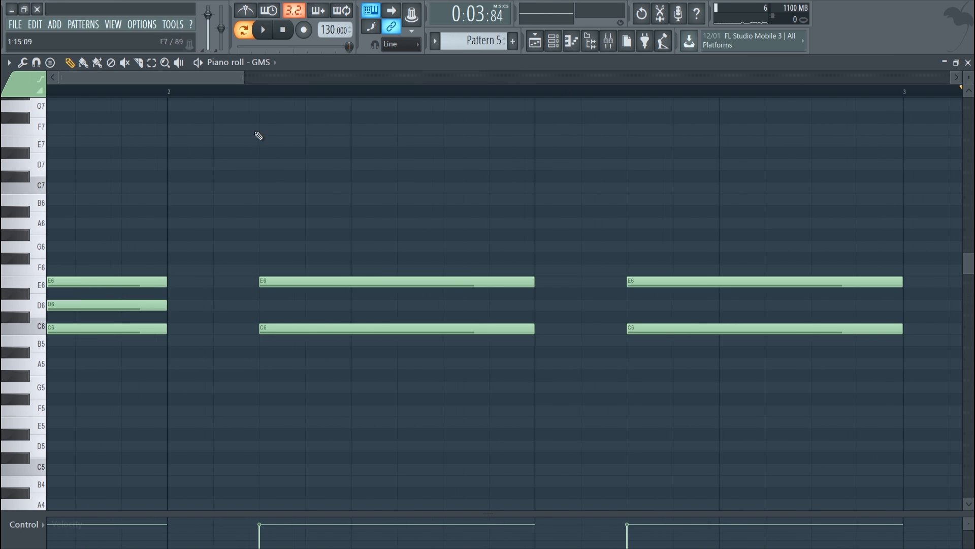
{"action": "left_click_drag", "start_coordinate": [486, 84], "coordinate": [463, 209]}
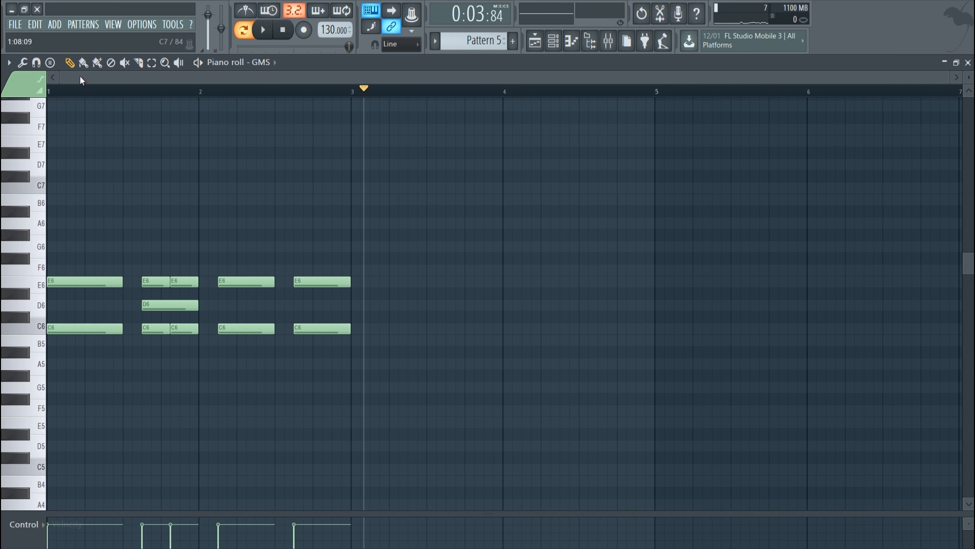
With the snap set to (none), shift the D6 note and several E6 notes off the grid, and restore the Main snap
{"action": "left_click", "coordinate": [36, 62]}
{"action": "left_click", "coordinate": [54, 123]}
{"action": "left_click_drag", "start_coordinate": [159, 282], "coordinate": [192, 283]}
{"action": "left_click_drag", "start_coordinate": [229, 282], "coordinate": [237, 281]}
{"action": "left_click", "coordinate": [113, 286]}
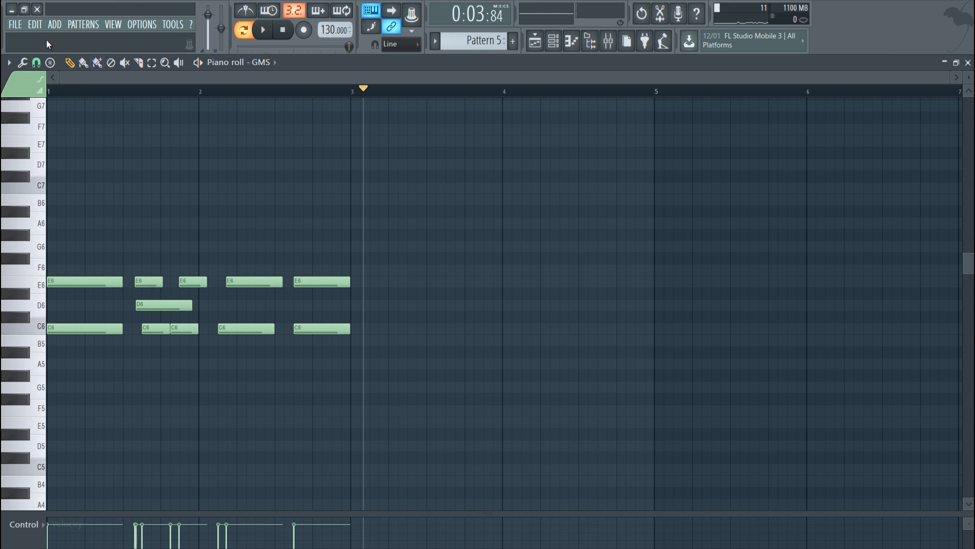
{"action": "left_click", "coordinate": [39, 62]}
{"action": "left_click", "coordinate": [35, 65]}
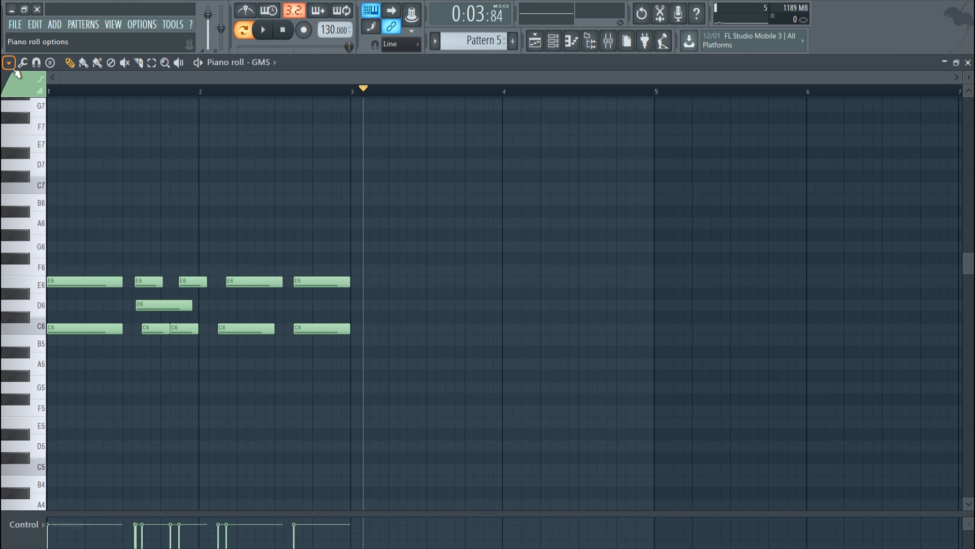
Try Quick quantize start times on the pattern, and delete the E6 note at the start of bar 1
{"action": "left_click", "coordinate": [8, 63]}
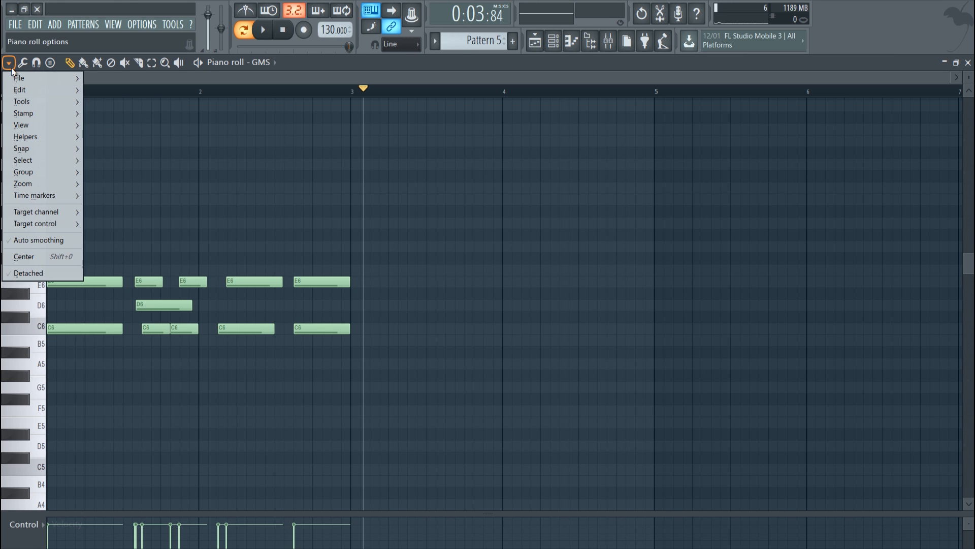
{"action": "mouse_move", "coordinate": [20, 104]}
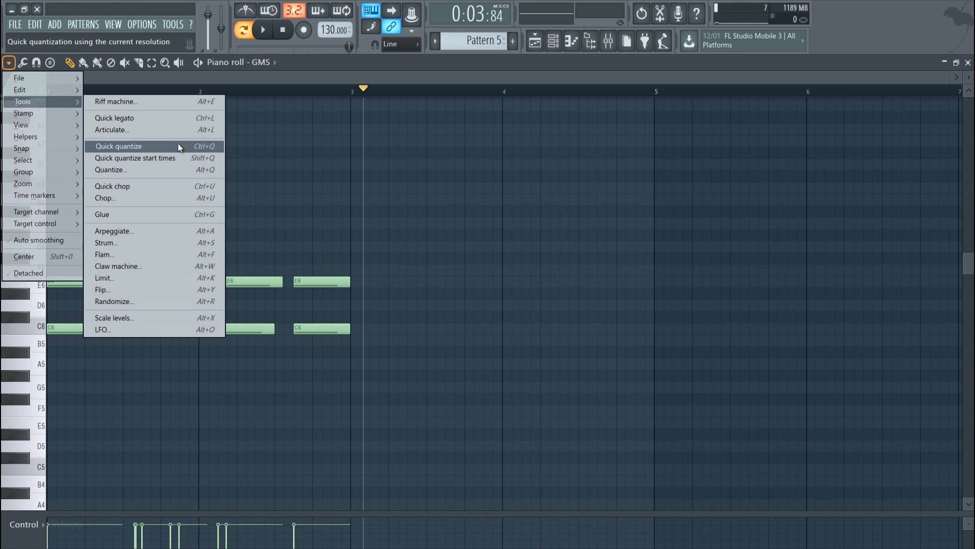
{"action": "left_click", "coordinate": [129, 162]}
{"action": "mouse_move", "coordinate": [324, 279]}
{"action": "left_mouse_down"}
{"action": "mouse_move", "coordinate": [579, 274]}
{"action": "mouse_move", "coordinate": [509, 282]}
{"action": "mouse_move", "coordinate": [536, 294]}
{"action": "left_mouse_up"}
{"action": "right_click", "coordinate": [536, 294]}
{"action": "right_click", "coordinate": [537, 286]}
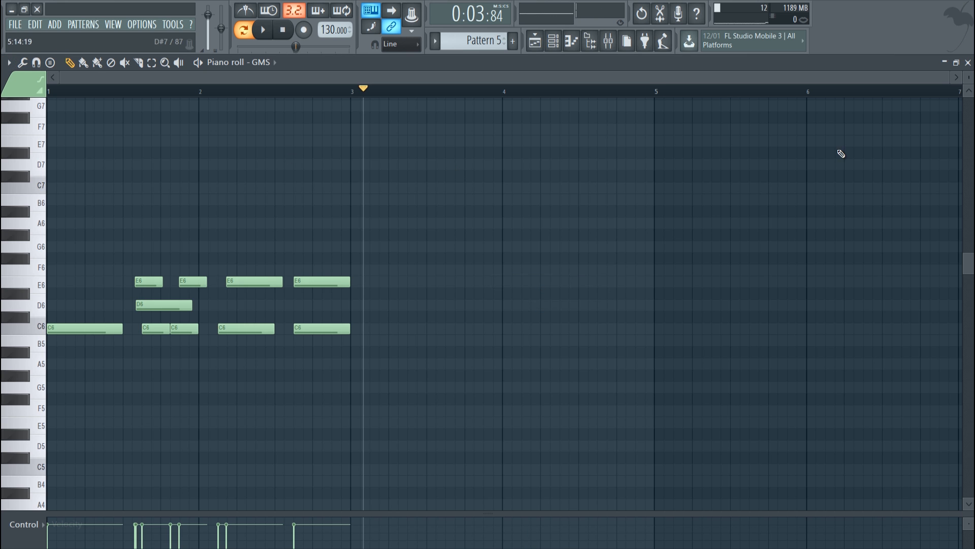
Try Quick quantize on the off-grid notes in bars 1 and 2, and undo it
{"action": "left_click_drag", "start_coordinate": [945, 77], "coordinate": [361, 77]}
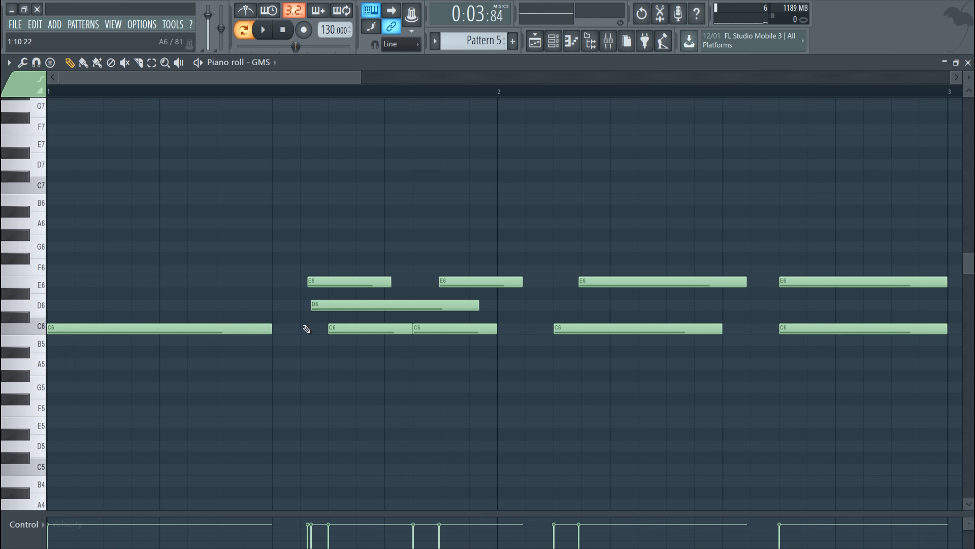
{"action": "left_click", "coordinate": [9, 62]}
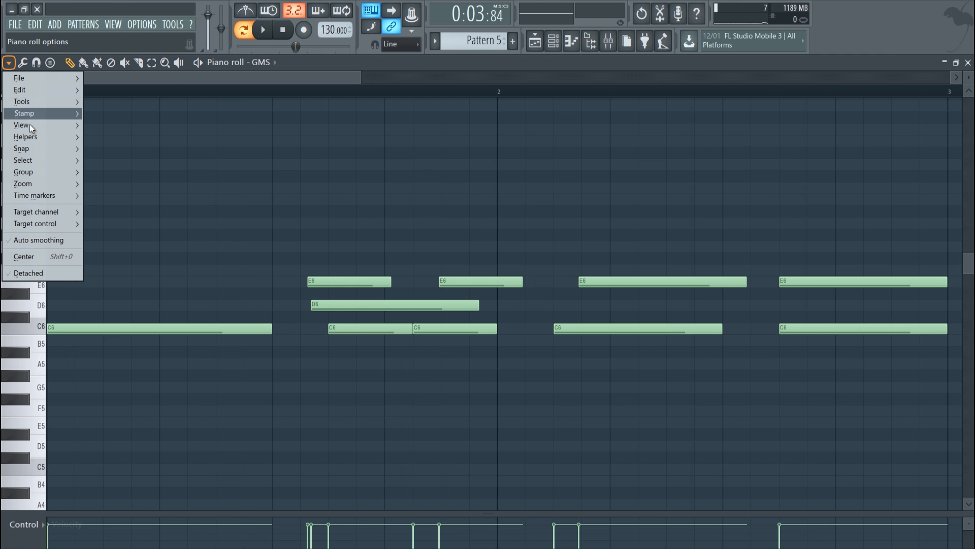
{"action": "mouse_move", "coordinate": [36, 155]}
{"action": "mouse_move", "coordinate": [29, 104]}
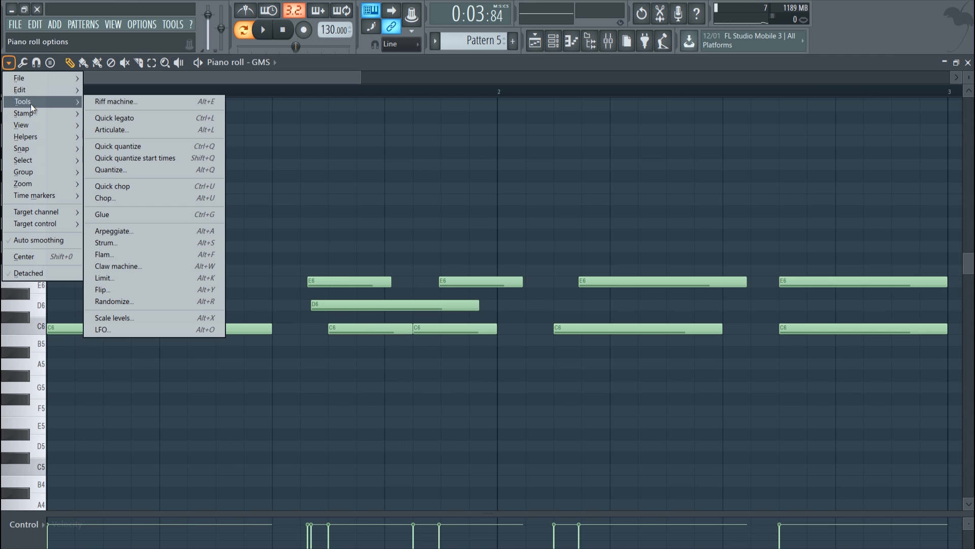
{"action": "left_click", "coordinate": [118, 146]}
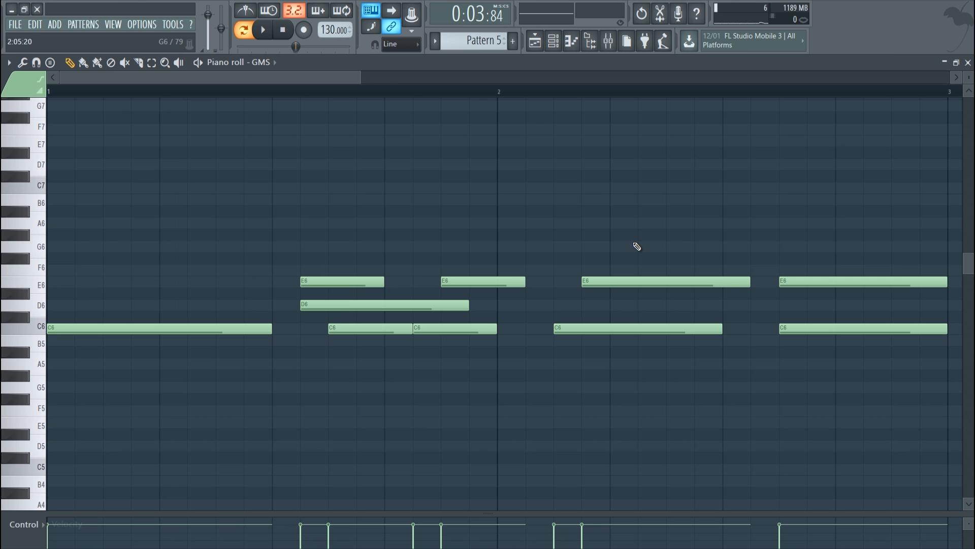
{"action": "key", "text": "ctrl+z"}
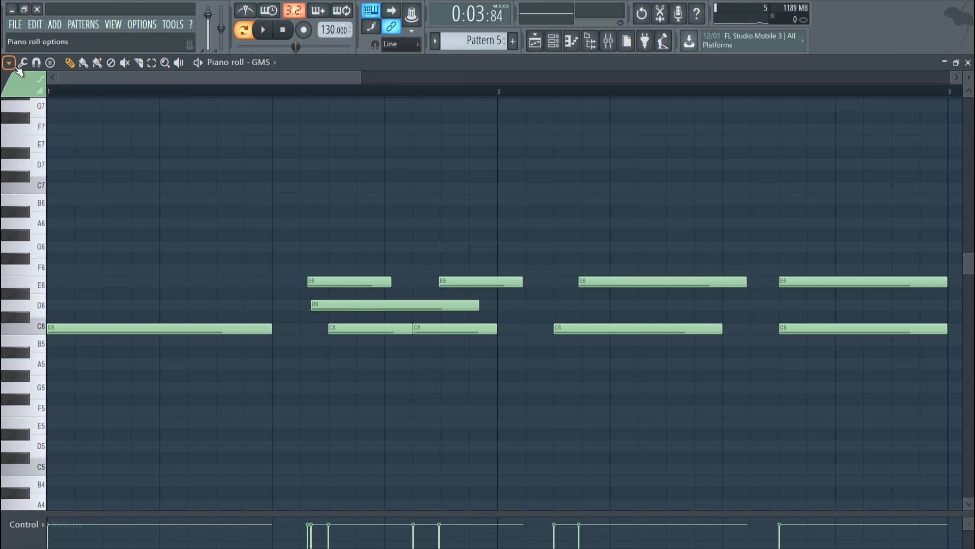
Set the maximum undo levels to 100 in the general settings
{"action": "left_click", "coordinate": [140, 24]}
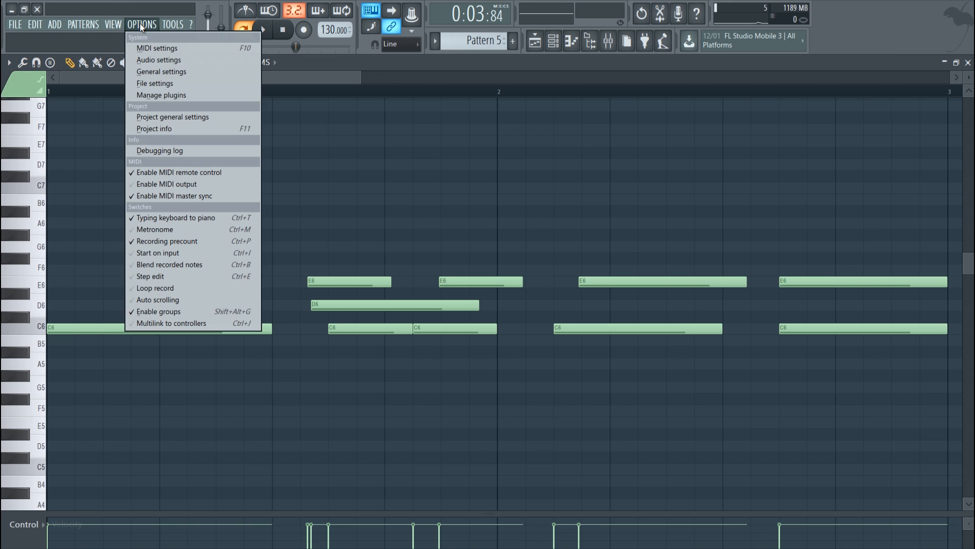
{"action": "left_click", "coordinate": [150, 60]}
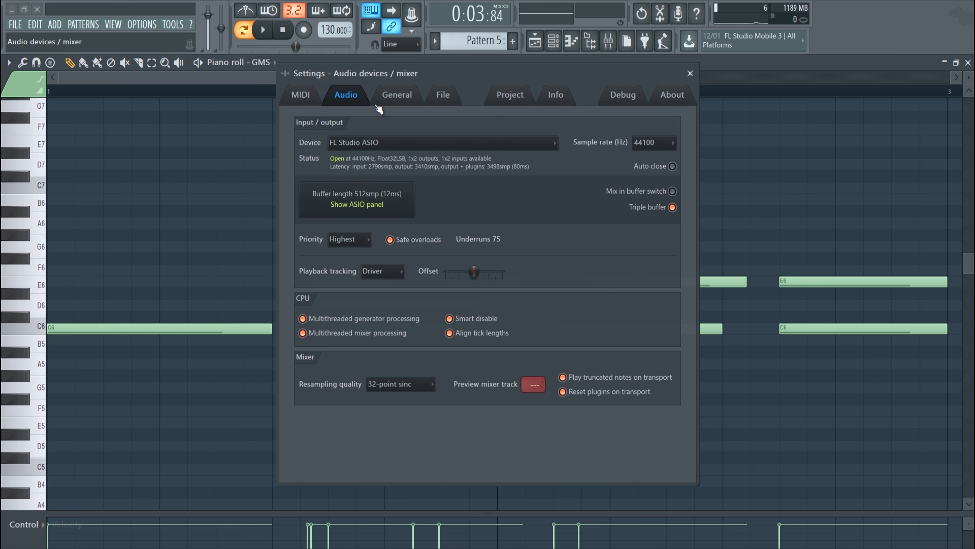
{"action": "left_click", "coordinate": [398, 100]}
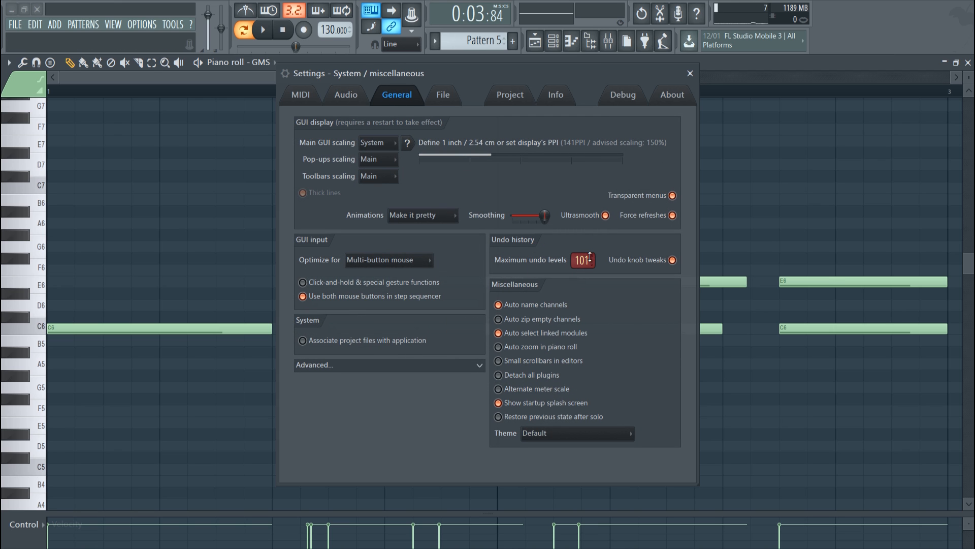
{"action": "scroll", "coordinate": [590, 260], "scroll_direction": "down", "scroll_amount": 1}
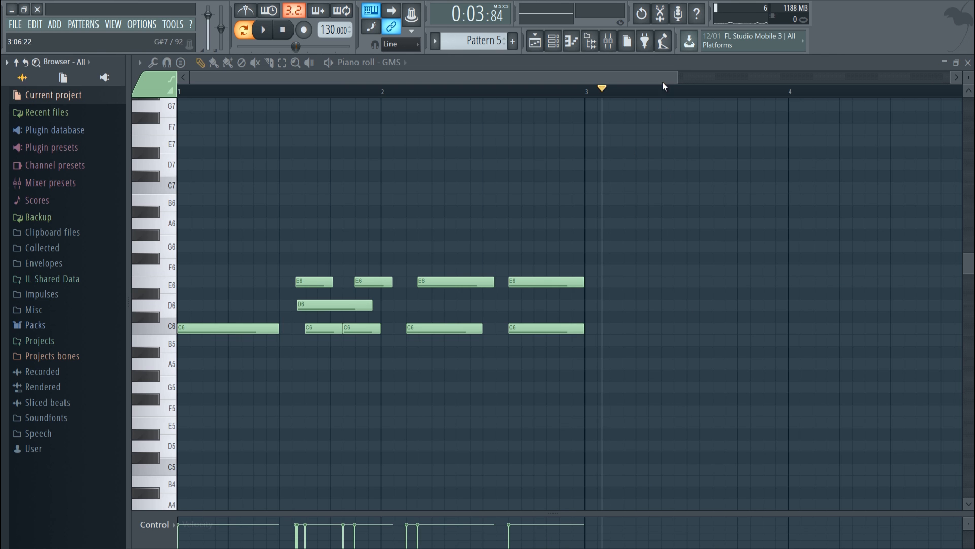
Show the current project's undo history in the browser
{"action": "left_click_drag", "start_coordinate": [678, 80], "coordinate": [629, 79]}
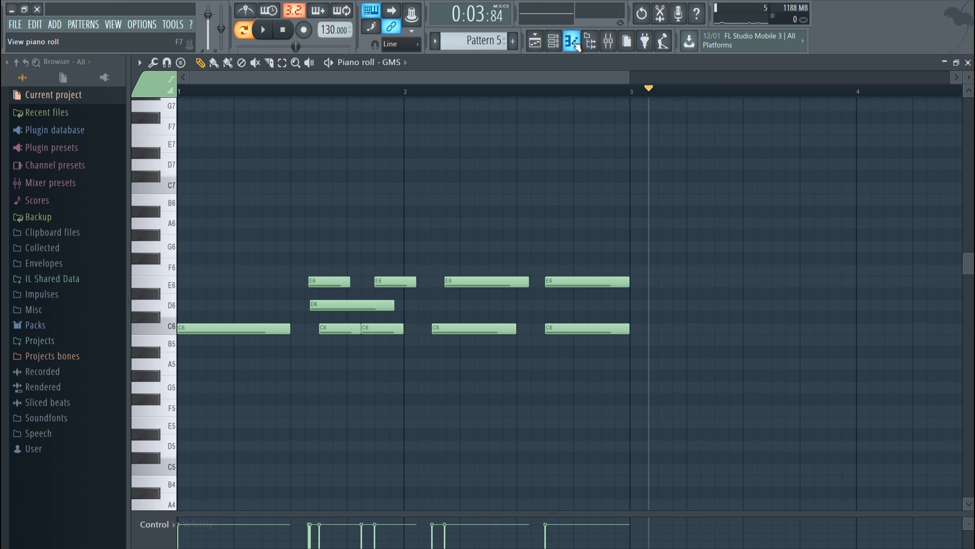
{"action": "left_click", "coordinate": [594, 41]}
{"action": "left_click", "coordinate": [594, 40]}
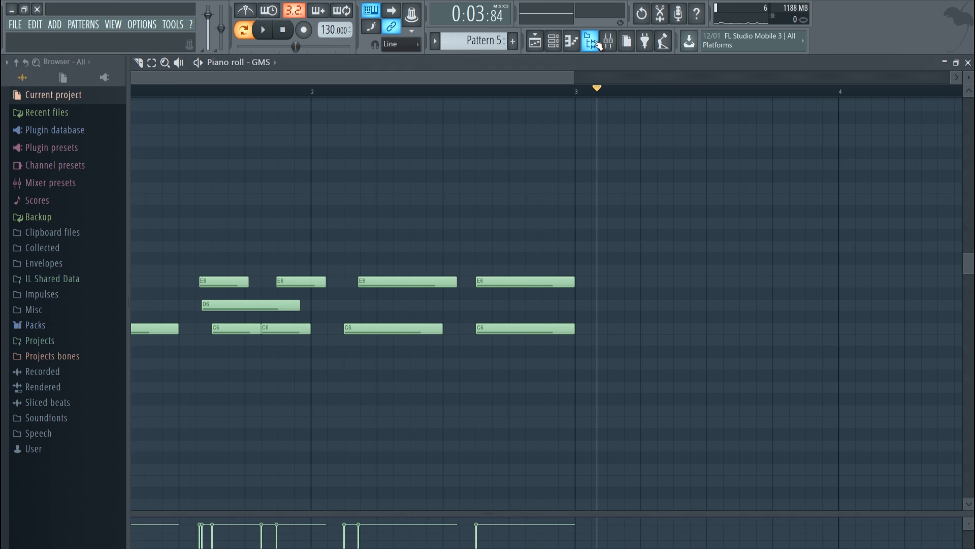
{"action": "left_click", "coordinate": [65, 96]}
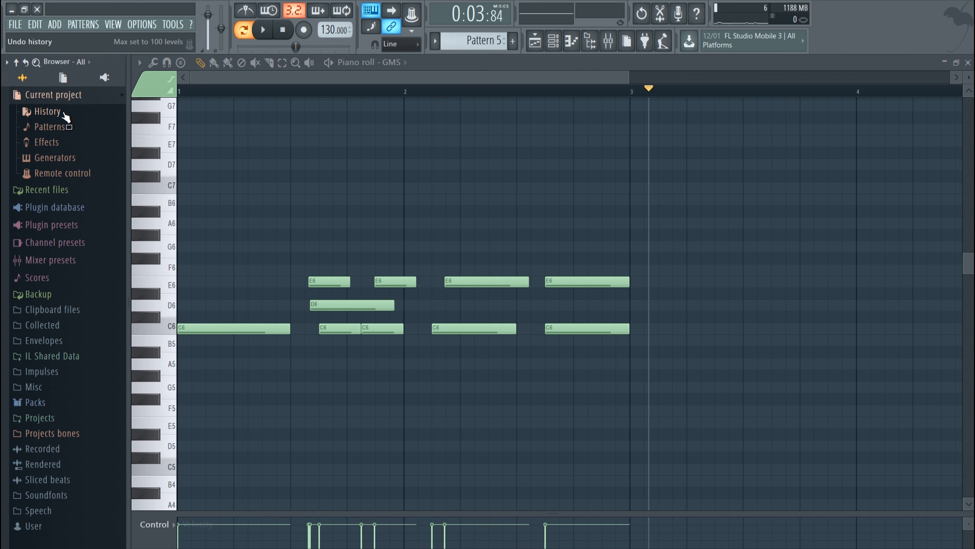
{"action": "left_click", "coordinate": [64, 113]}
Add eleven scattered short notes between C#5 and F7 across bars 1 to 3
{"action": "left_click", "coordinate": [480, 176]}
{"action": "left_click", "coordinate": [607, 129]}
{"action": "left_click", "coordinate": [706, 199]}
{"action": "left_click", "coordinate": [720, 247]}
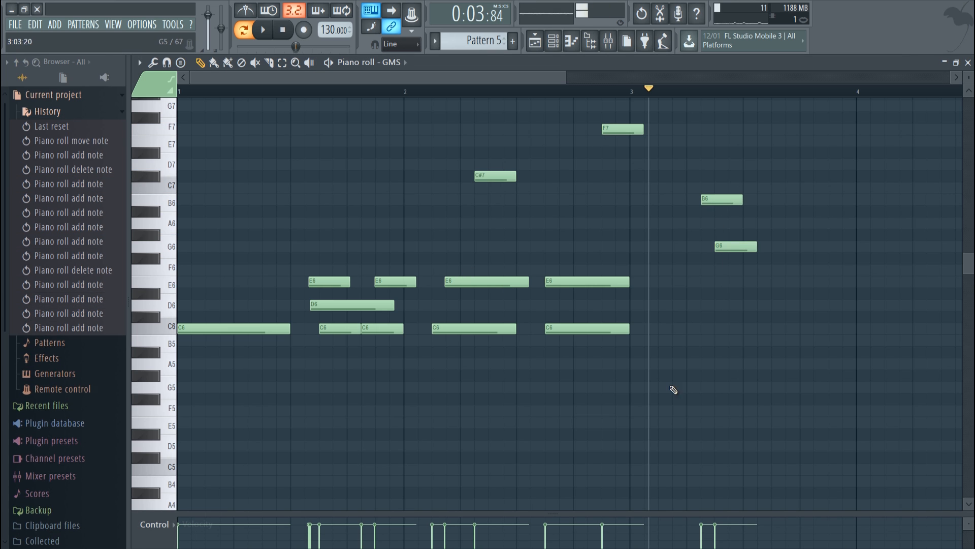
{"action": "left_click", "coordinate": [677, 387]}
{"action": "left_click", "coordinate": [508, 458]}
{"action": "left_click", "coordinate": [394, 457]}
{"action": "left_click", "coordinate": [324, 222]}
{"action": "left_click", "coordinate": [365, 152]}
{"action": "left_click", "coordinate": [238, 176]}
{"action": "left_click", "coordinate": [247, 227]}
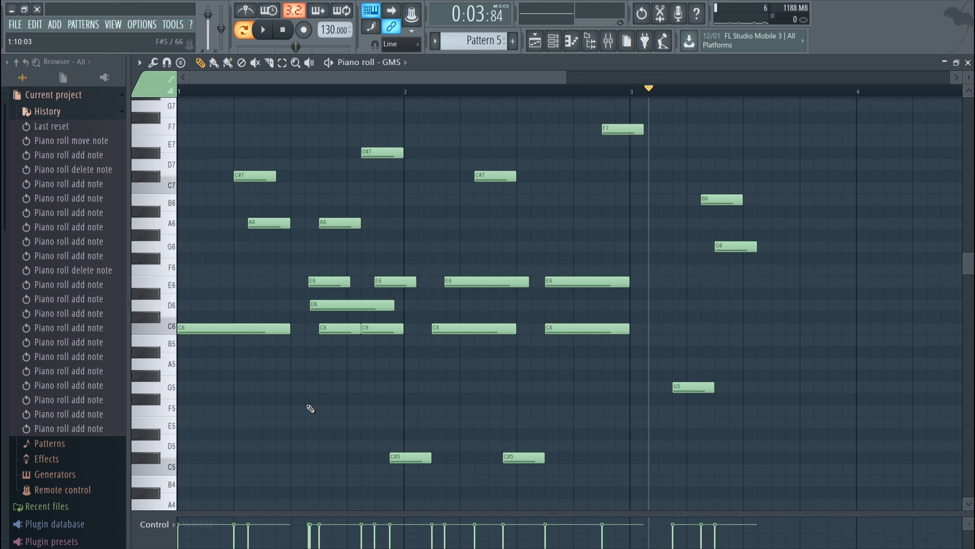
Step back through the last nine note additions one at a time
{"action": "key", "text": "ctrl+alt+z"}
{"action": "key", "text": "ctrl+alt+z"}
{"action": "key", "text": "ctrl+alt+z"}
{"action": "key", "text": "ctrl+alt+z"}
{"action": "key", "text": "ctrl+alt+z"}
{"action": "key", "text": "ctrl+alt+z"}
{"action": "key", "text": "ctrl+alt+z"}
{"action": "key", "text": "ctrl+alt+z"}
{"action": "key", "text": "ctrl+alt+z"}
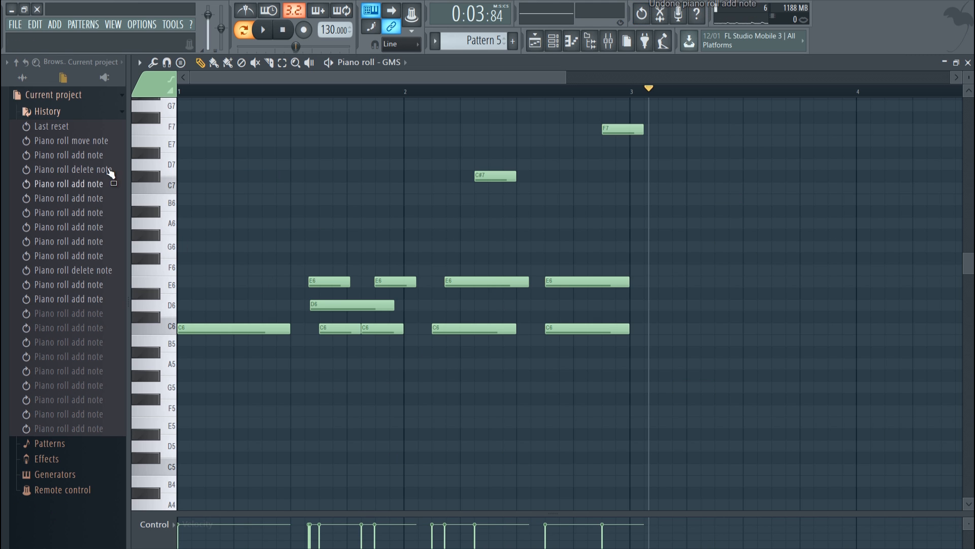
Revert the project to the Last reset history entry, and return to the newest Piano roll add note entry
{"action": "left_click", "coordinate": [61, 143]}
{"action": "left_click", "coordinate": [59, 127]}
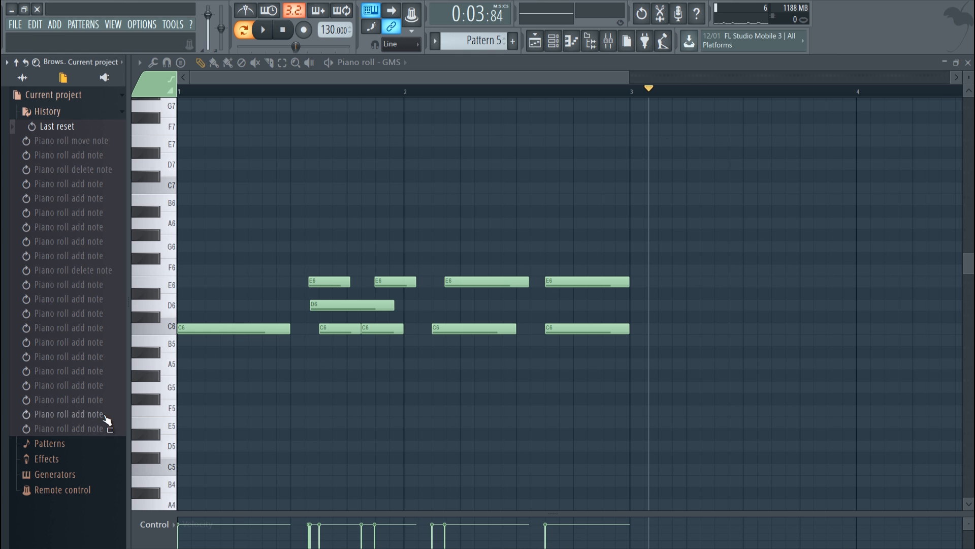
{"action": "left_click", "coordinate": [91, 428]}
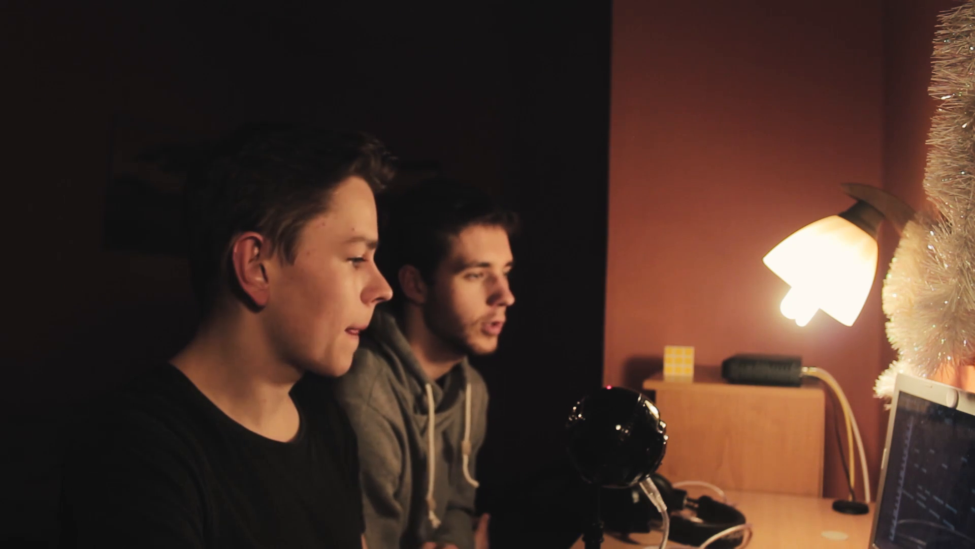
{"action": "key", "text": "space"}
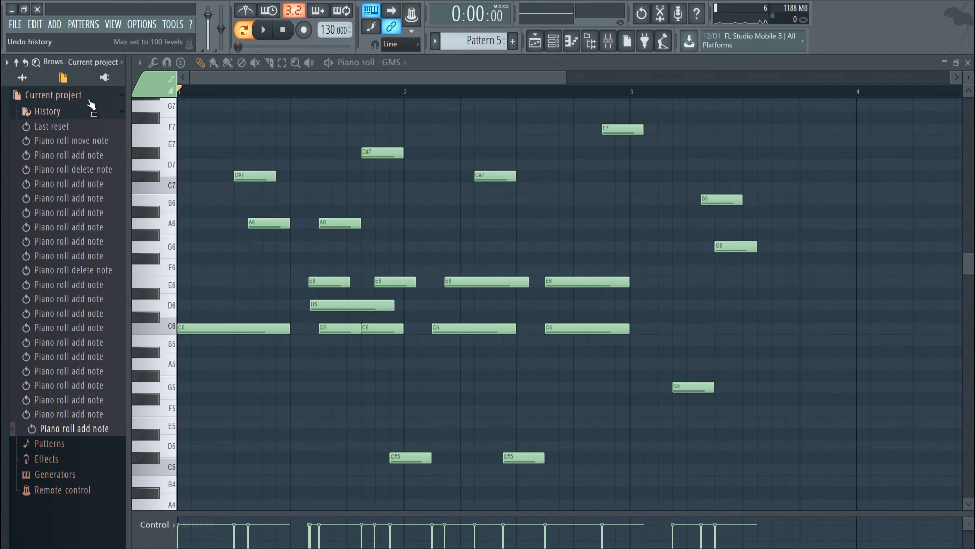
{"action": "left_click", "coordinate": [77, 112]}
{"action": "left_click", "coordinate": [32, 82]}
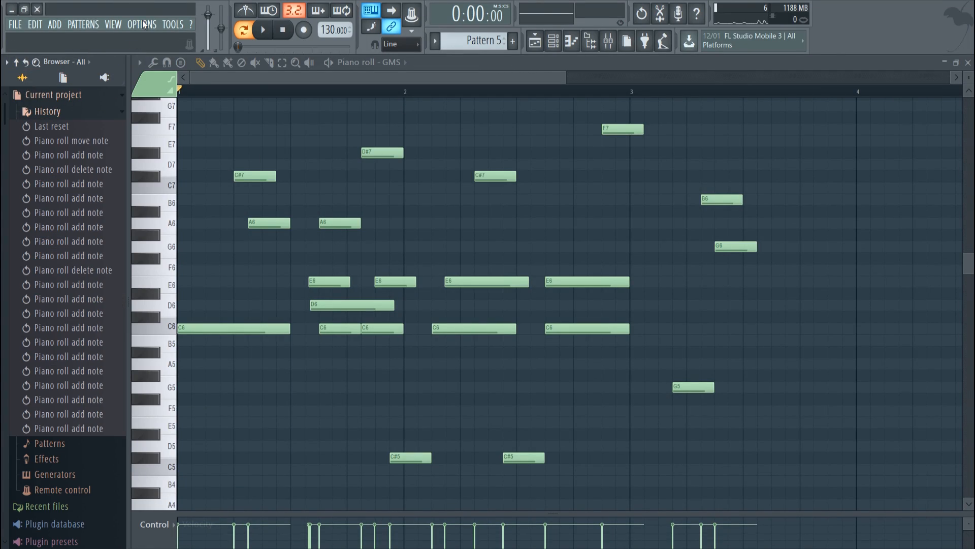
Examine the general settings and the MIDI input and output device settings
{"action": "left_click", "coordinate": [141, 24]}
{"action": "left_click", "coordinate": [155, 81]}
{"action": "left_click", "coordinate": [396, 95]}
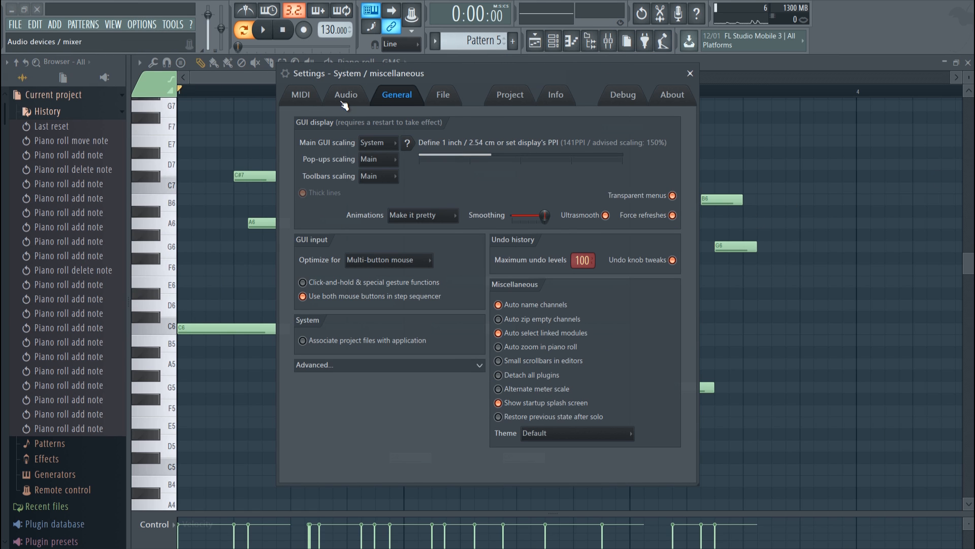
{"action": "left_click", "coordinate": [314, 100]}
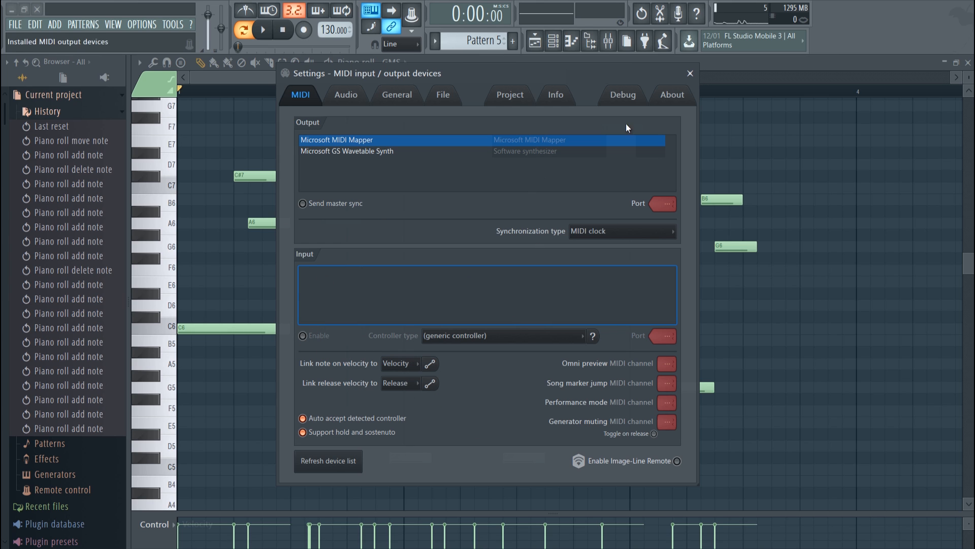
Review the available audio devices in the audio settings, with FL Studio ASIO as the selected device
{"action": "left_click", "coordinate": [355, 104]}
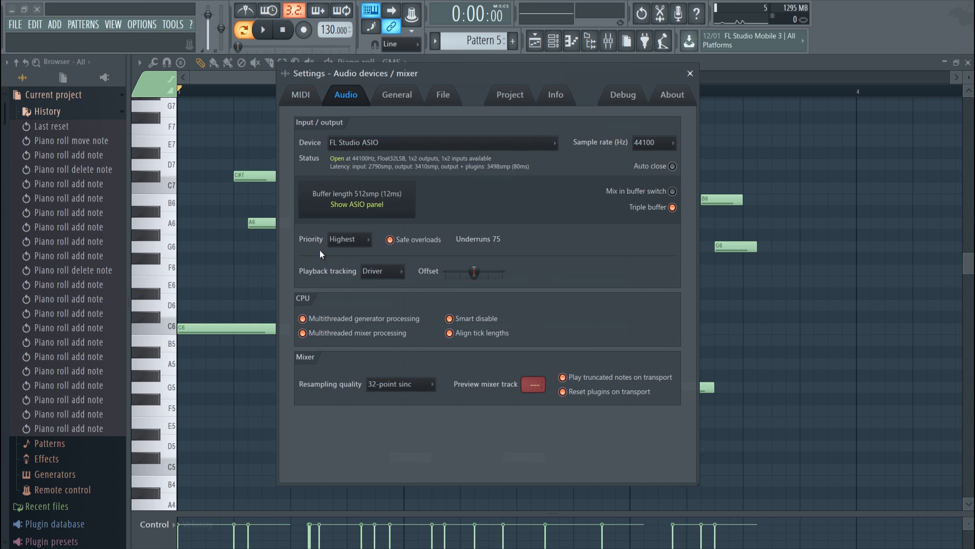
{"action": "left_click", "coordinate": [345, 144]}
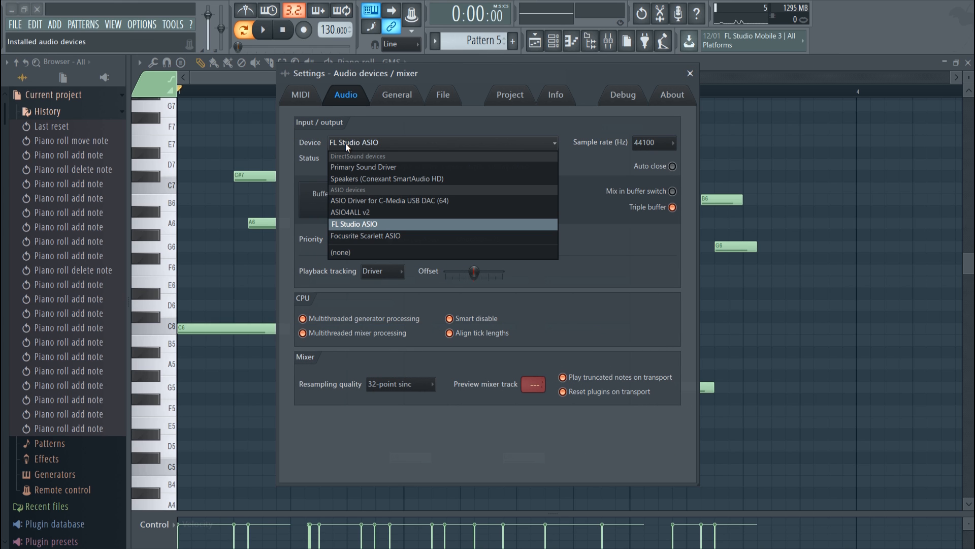
{"action": "left_click", "coordinate": [350, 225]}
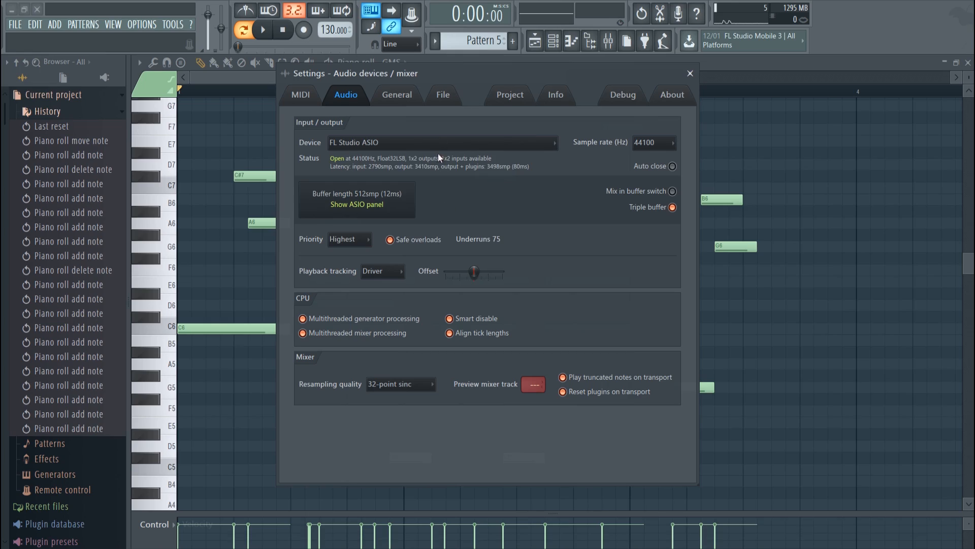
{"action": "left_click", "coordinate": [440, 146]}
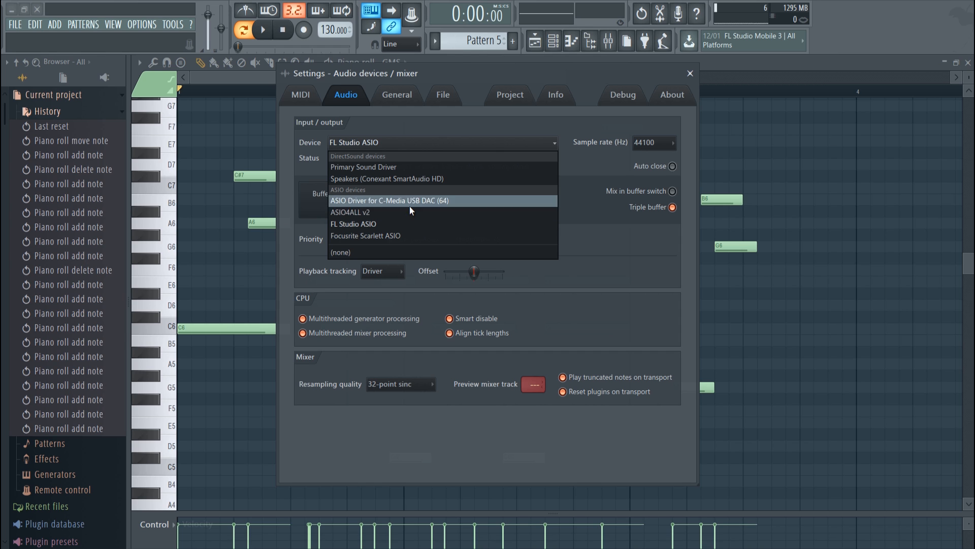
{"action": "left_click", "coordinate": [471, 132]}
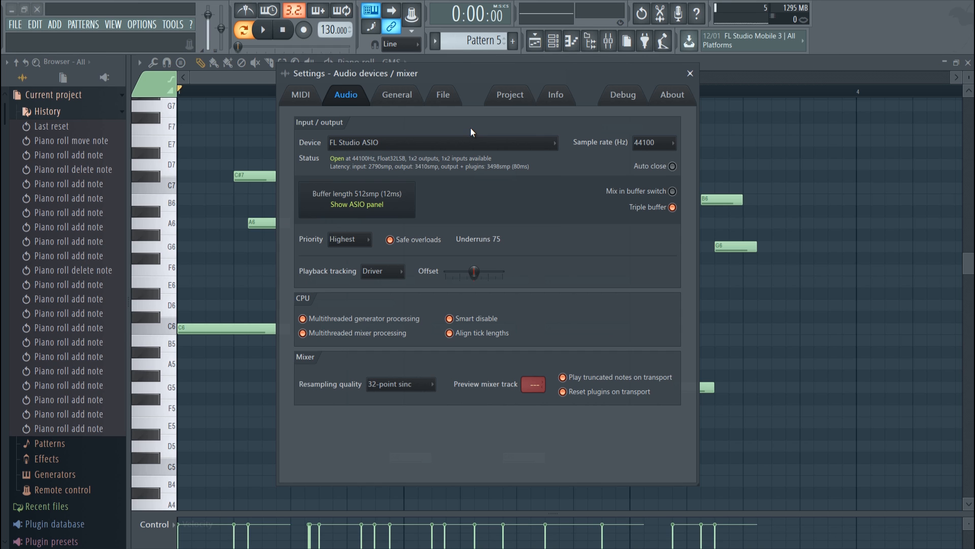
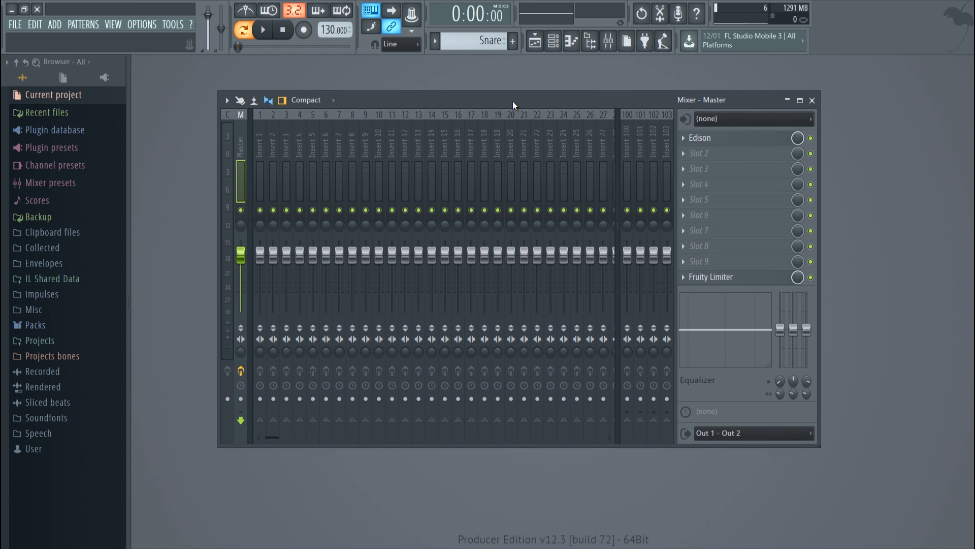
Hide the browser and maximize the Mixer window
{"action": "double_click", "coordinate": [513, 105]}
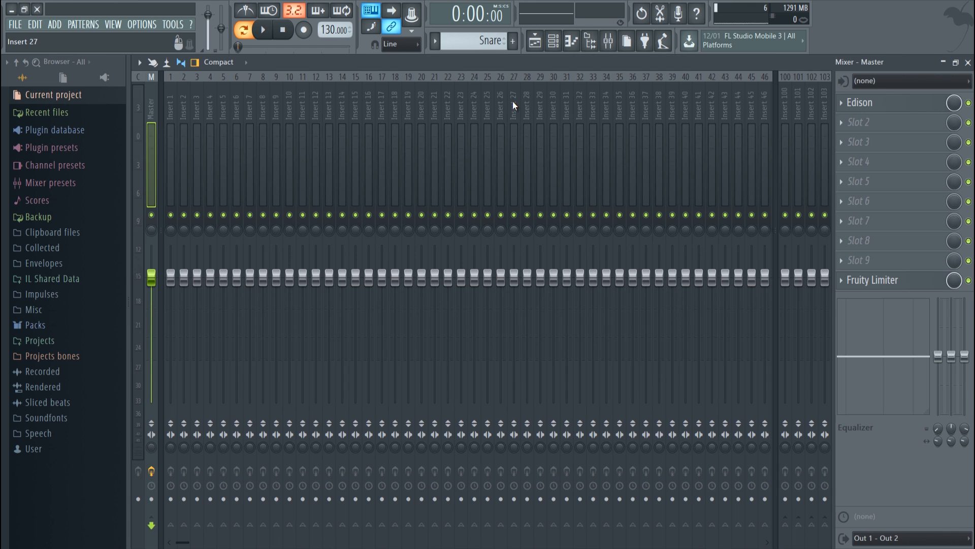
{"action": "double_click", "coordinate": [520, 65]}
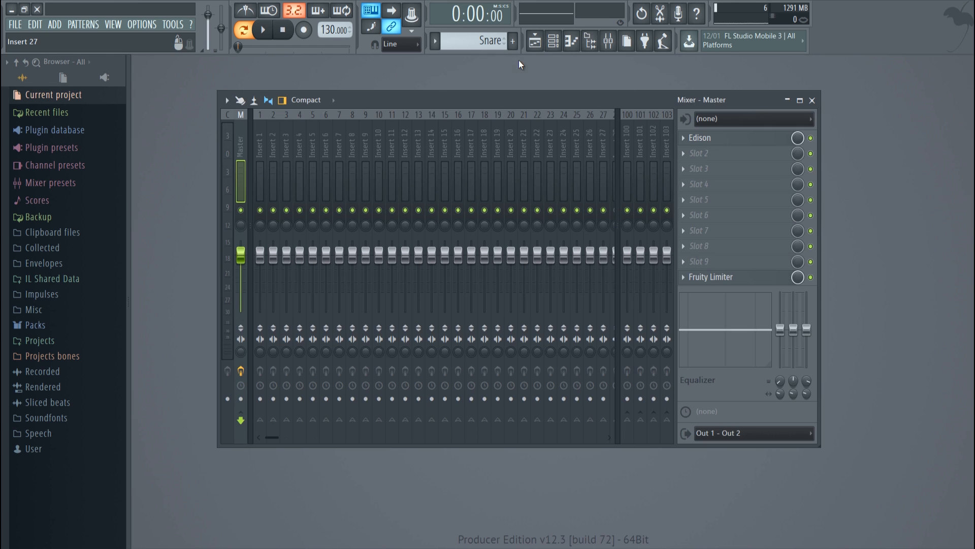
{"action": "left_click", "coordinate": [589, 42]}
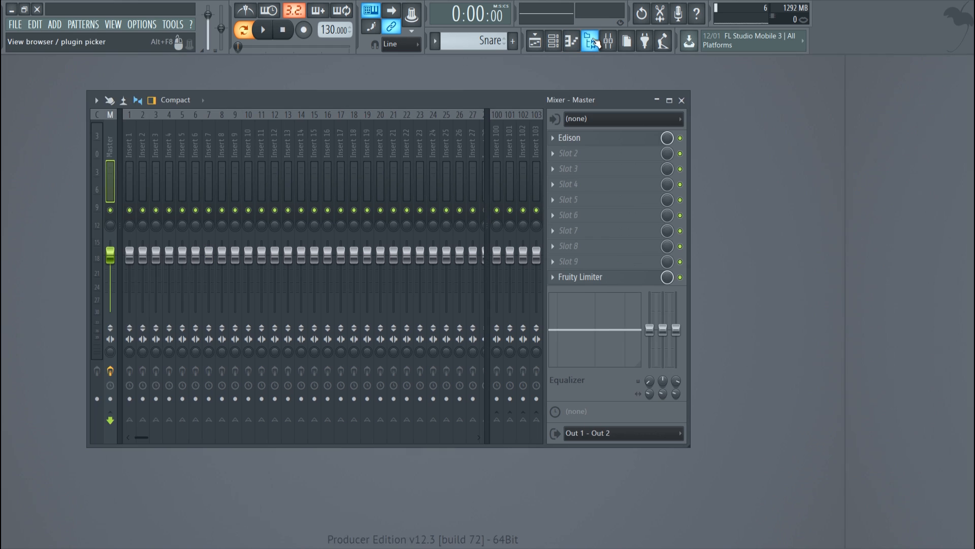
{"action": "left_click_drag", "start_coordinate": [507, 101], "coordinate": [580, 111]}
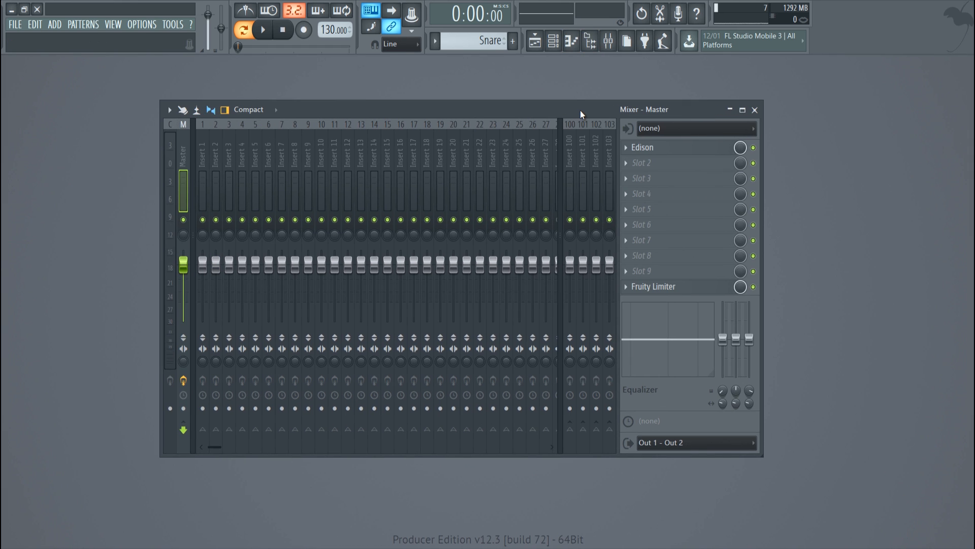
{"action": "left_click", "coordinate": [742, 110]}
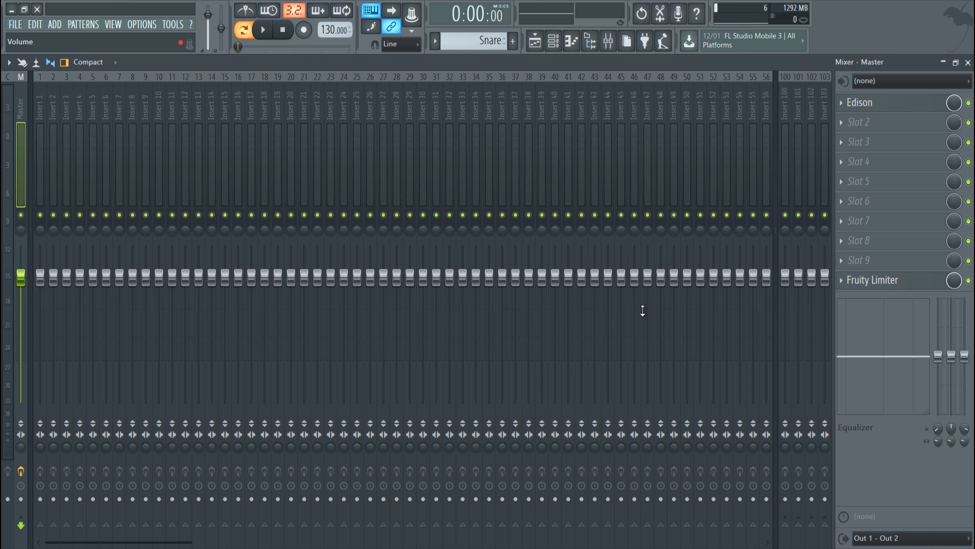
Lower the Master track's volume fader in the Mixer and reset it to its default
{"action": "left_click", "coordinate": [39, 115]}
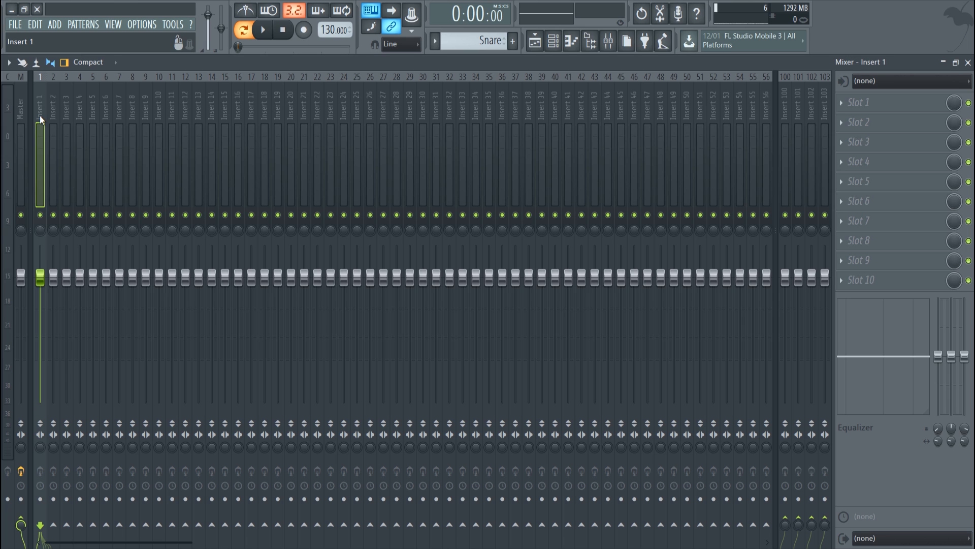
{"action": "left_click", "coordinate": [20, 111]}
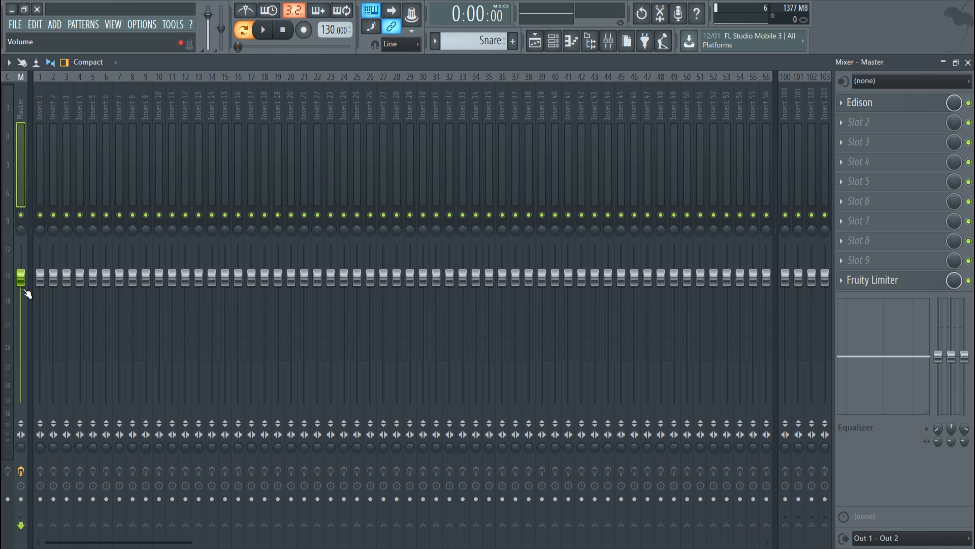
{"action": "left_click_drag", "start_coordinate": [22, 284], "coordinate": [21, 324]}
{"action": "left_click_drag", "start_coordinate": [948, 362], "coordinate": [959, 304]}
{"action": "left_click_drag", "start_coordinate": [24, 292], "coordinate": [24, 406]}
{"action": "right_click", "coordinate": [25, 405]}
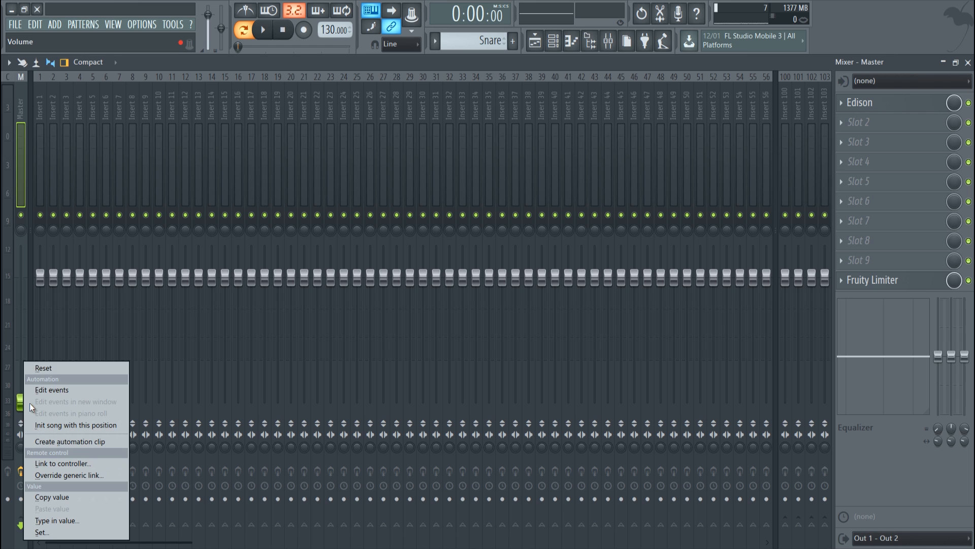
{"action": "left_click", "coordinate": [33, 368]}
{"action": "left_click", "coordinate": [844, 121]}
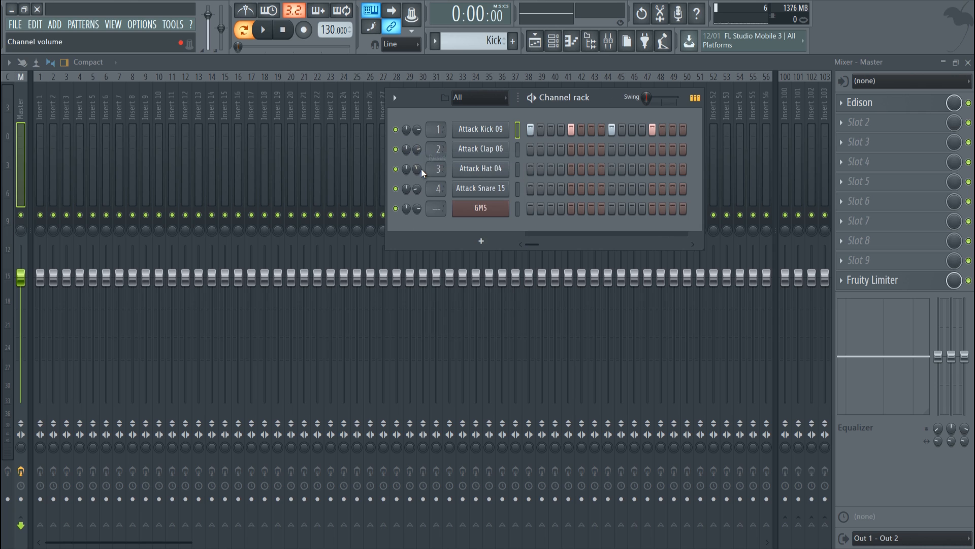
Reset the channel volumes of Attack Hat 04, Attack Snare 15 and Attack Clap 06, and hide the Channel rack
{"action": "right_click", "coordinate": [421, 169]}
{"action": "left_click", "coordinate": [423, 181]}
{"action": "right_click", "coordinate": [417, 189]}
{"action": "left_click", "coordinate": [423, 193]}
{"action": "right_click", "coordinate": [418, 148]}
{"action": "left_click", "coordinate": [428, 154]}
{"action": "left_click", "coordinate": [364, 67]}
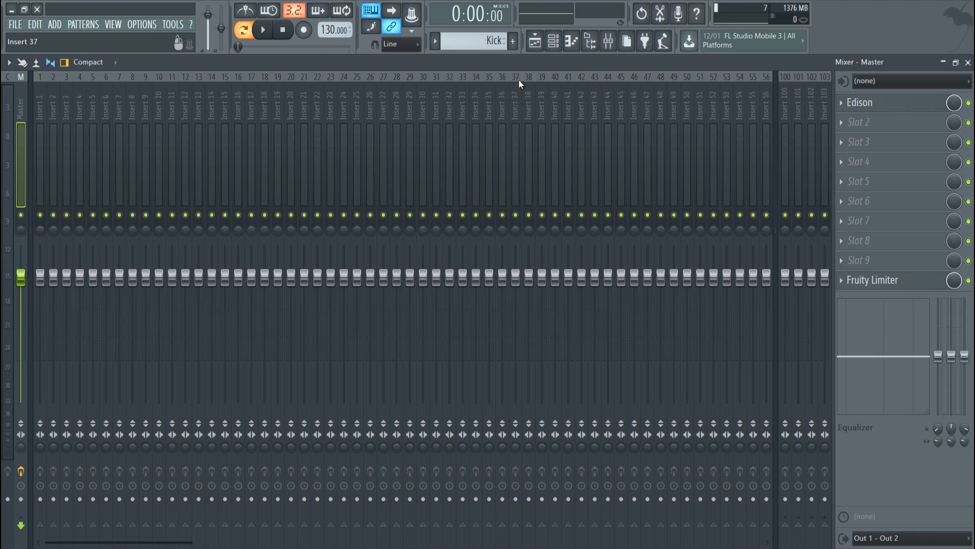
Reopen the Channel rack, move it aside, and route the Attack Kick 09 channel to mixer track 16
{"action": "left_click", "coordinate": [553, 41]}
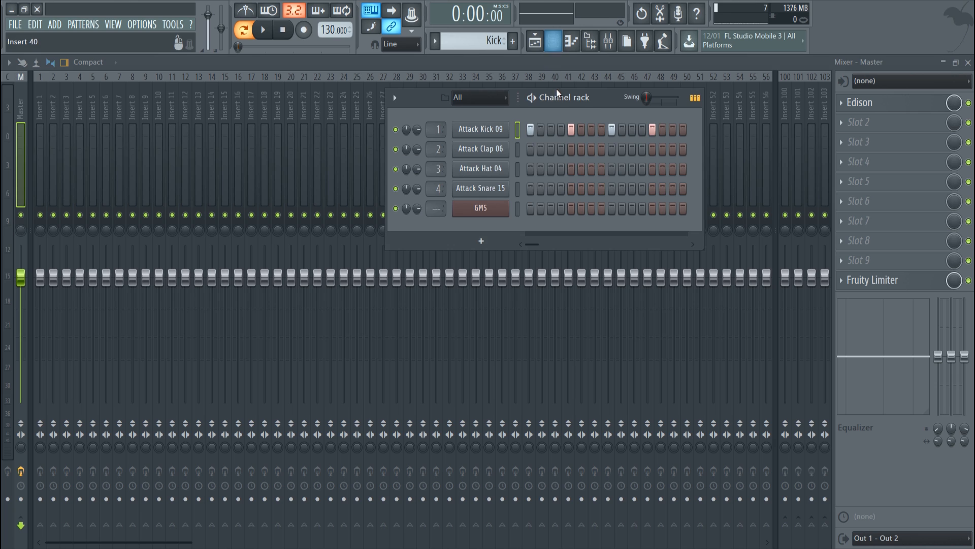
{"action": "left_click_drag", "start_coordinate": [556, 89], "coordinate": [717, 133]}
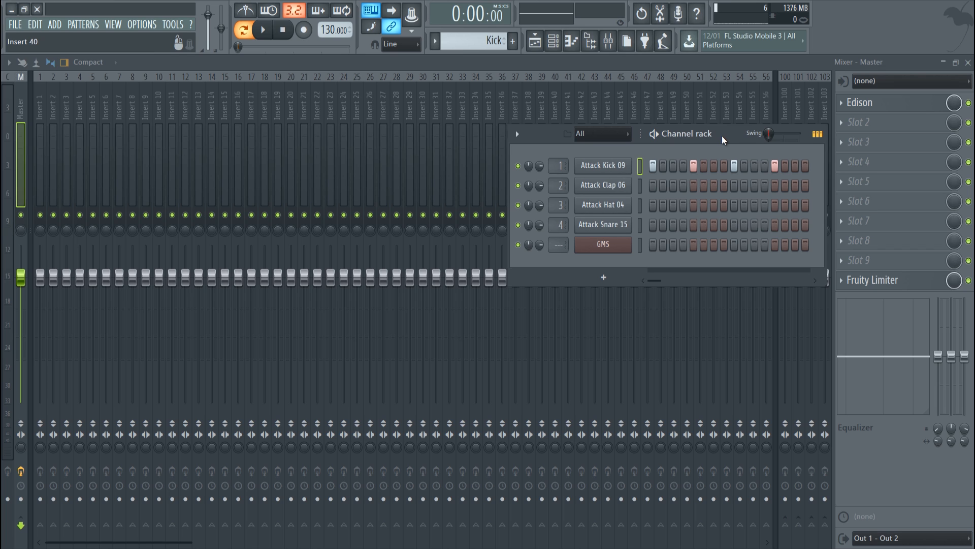
{"action": "left_click_drag", "start_coordinate": [717, 133], "coordinate": [717, 135]}
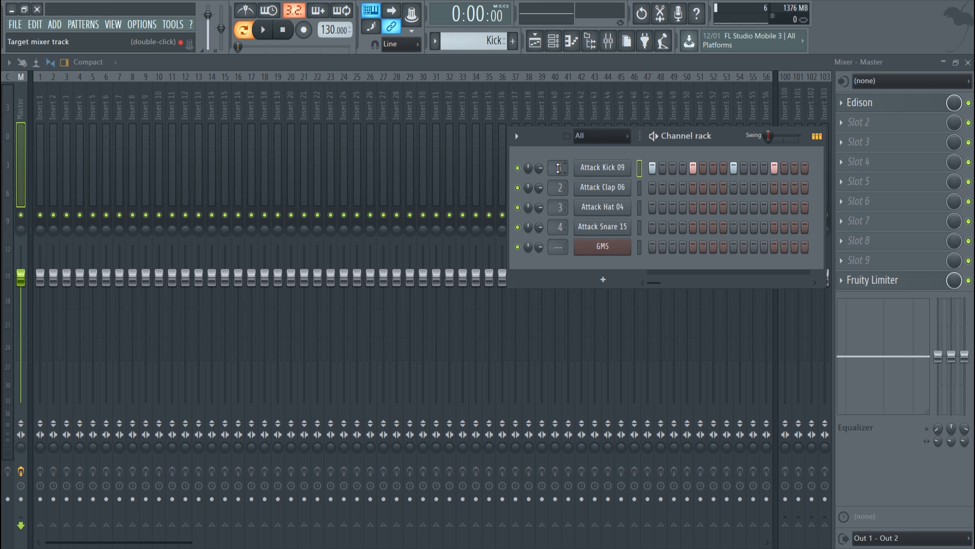
{"action": "left_click_drag", "start_coordinate": [558, 168], "coordinate": [583, 73]}
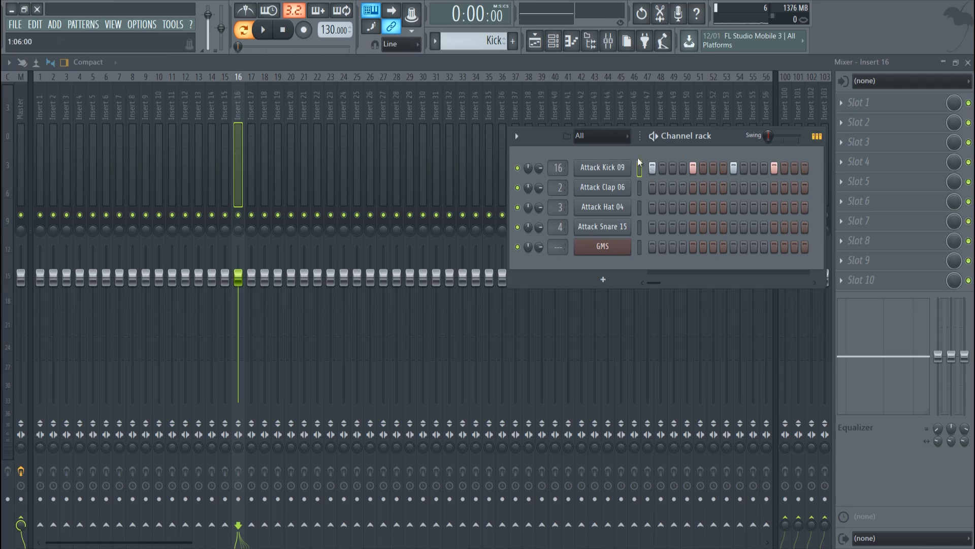
{"action": "right_click", "coordinate": [236, 114]}
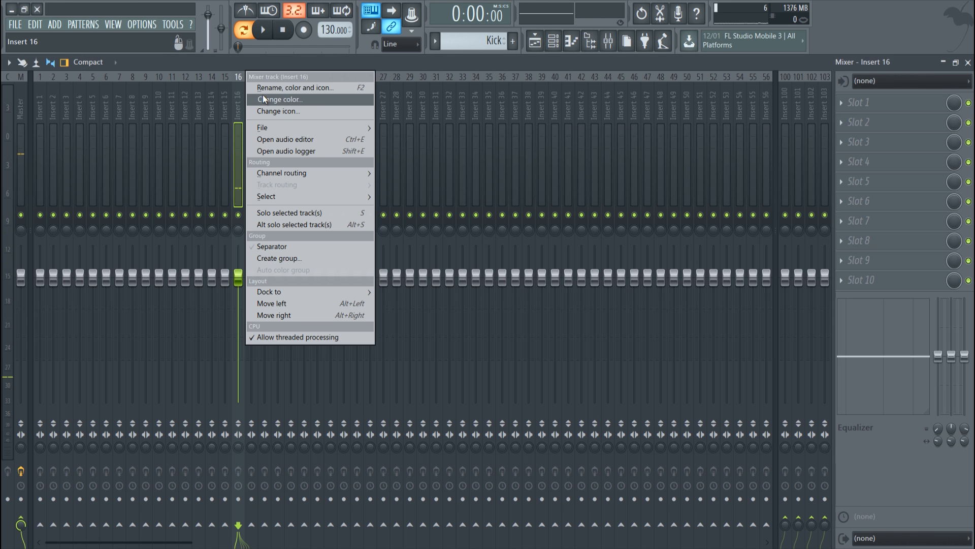
{"action": "left_click", "coordinate": [237, 114]}
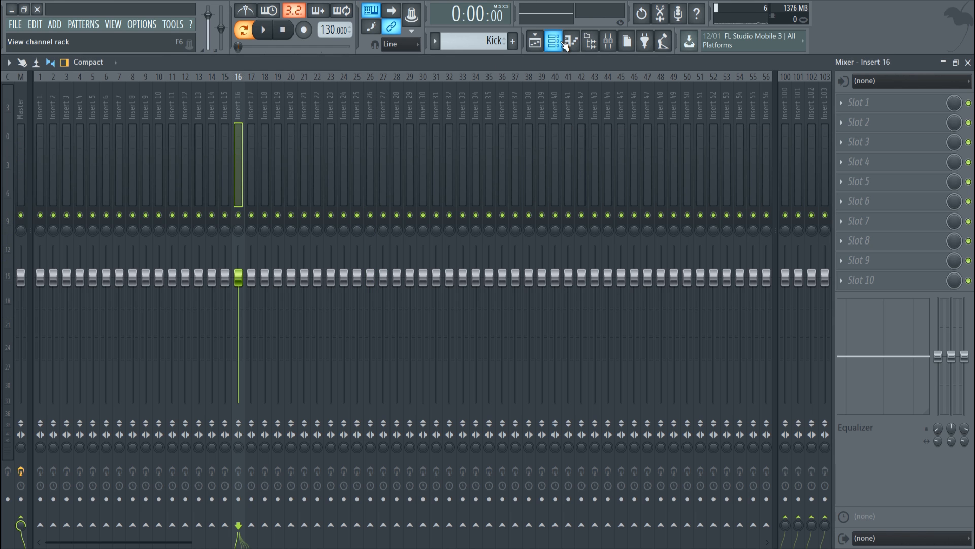
Clear the target mixer track of the kick, clap, hat and snare channels in the Channel rack
{"action": "left_click", "coordinate": [559, 43]}
{"action": "left_click_drag", "start_coordinate": [690, 145], "coordinate": [673, 146]}
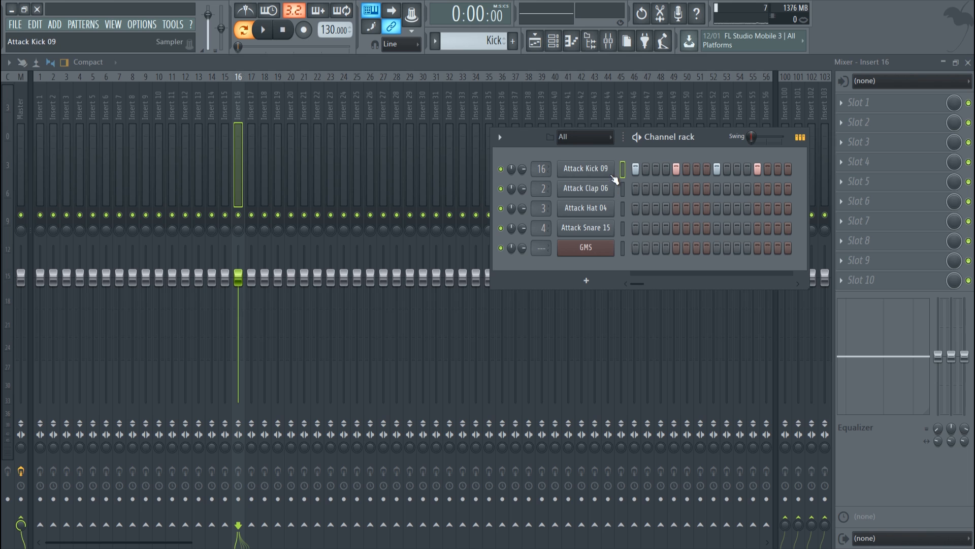
{"action": "left_click_drag", "start_coordinate": [545, 167], "coordinate": [523, 315]}
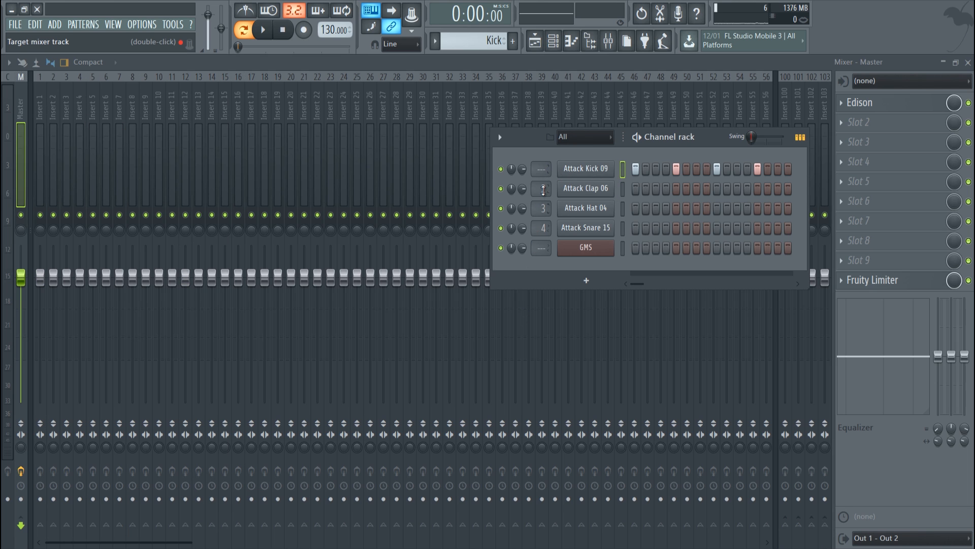
{"action": "left_click_drag", "start_coordinate": [544, 188], "coordinate": [545, 291]}
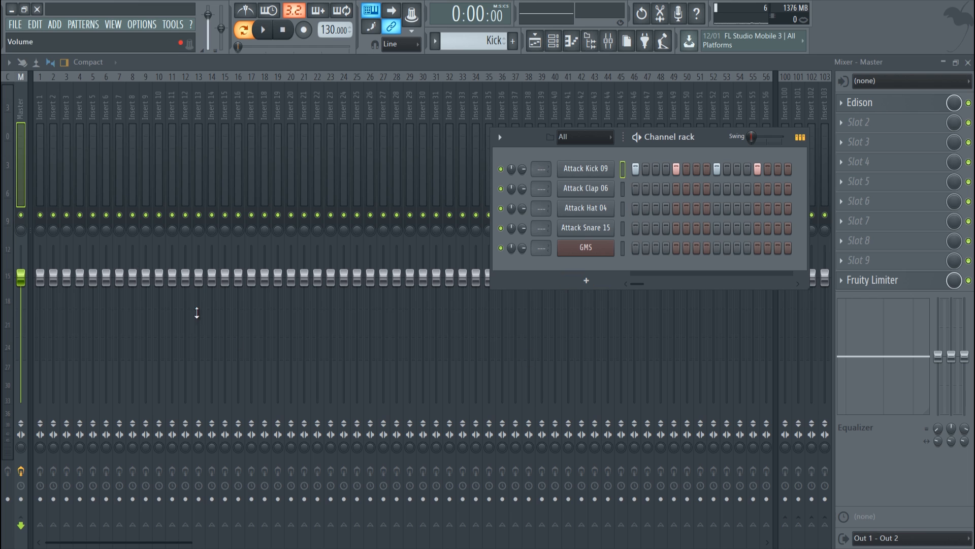
Route the selected Attack Kick 09 channel to Insert 1, show the Channel rack, and try lowering that track's volume fader
{"action": "left_click", "coordinate": [41, 111]}
{"action": "left_click_drag", "start_coordinate": [41, 111], "coordinate": [41, 143]}
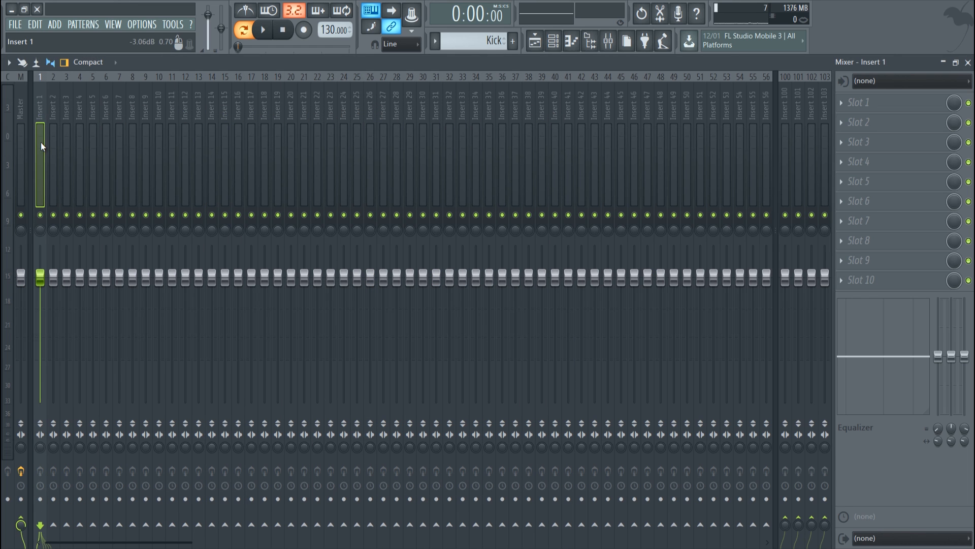
{"action": "right_click", "coordinate": [41, 106]}
{"action": "mouse_move", "coordinate": [87, 173]}
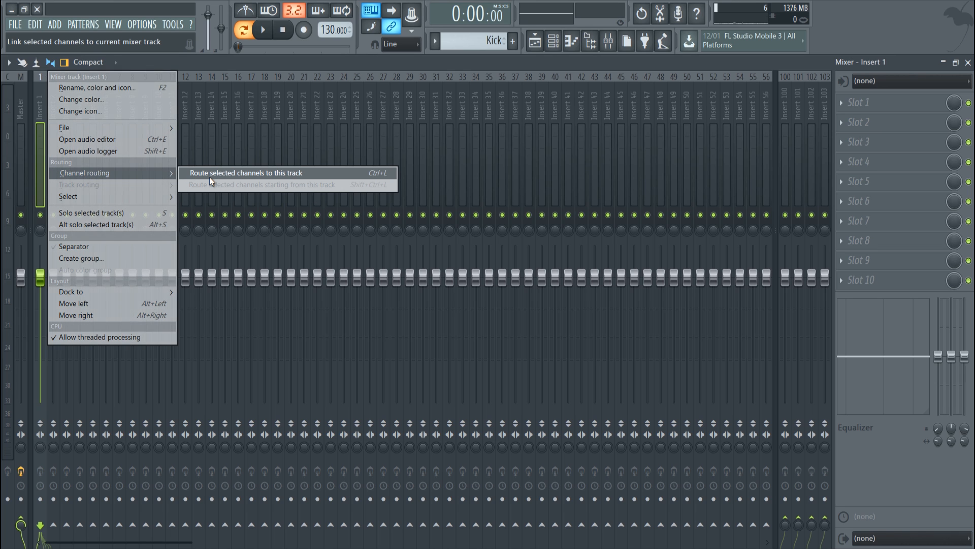
{"action": "left_click", "coordinate": [210, 179]}
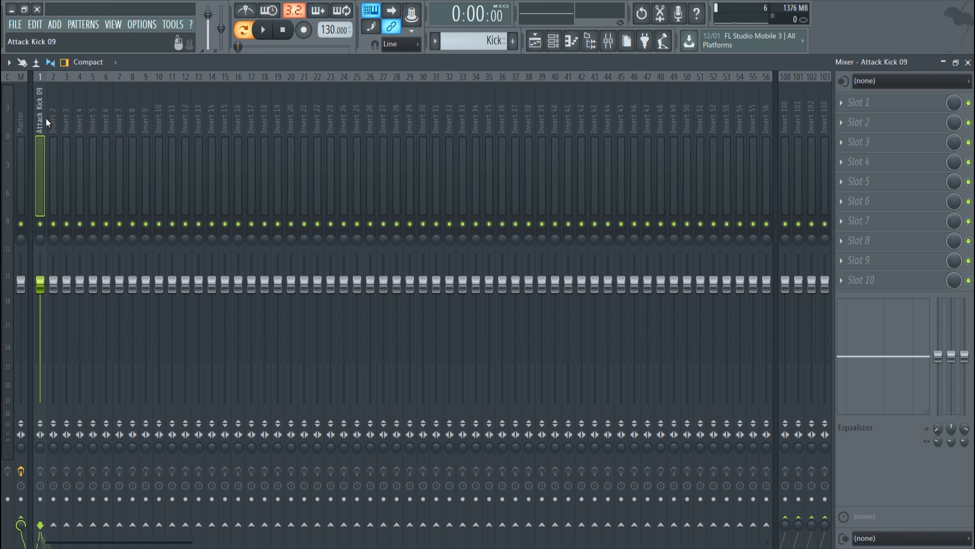
{"action": "left_click", "coordinate": [553, 40]}
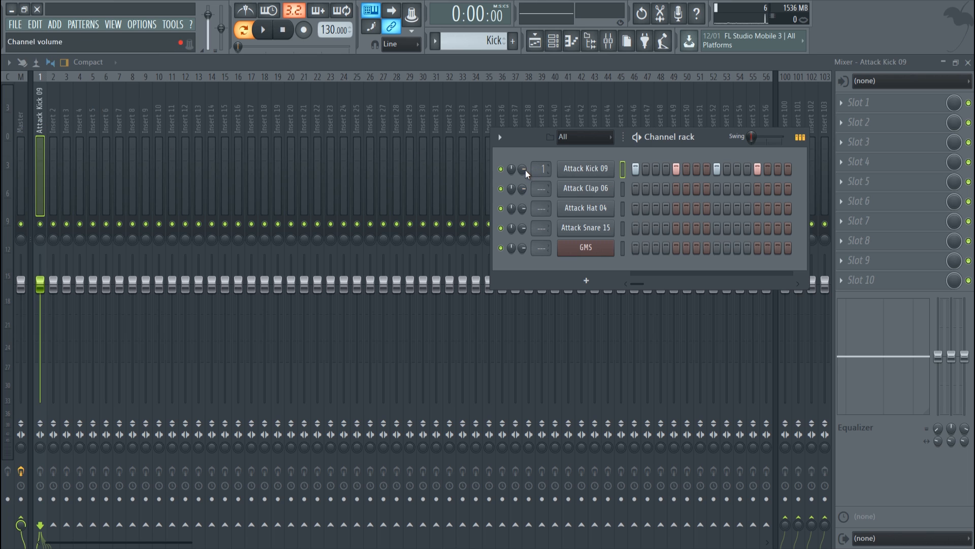
{"action": "left_click_drag", "start_coordinate": [41, 286], "coordinate": [41, 323]}
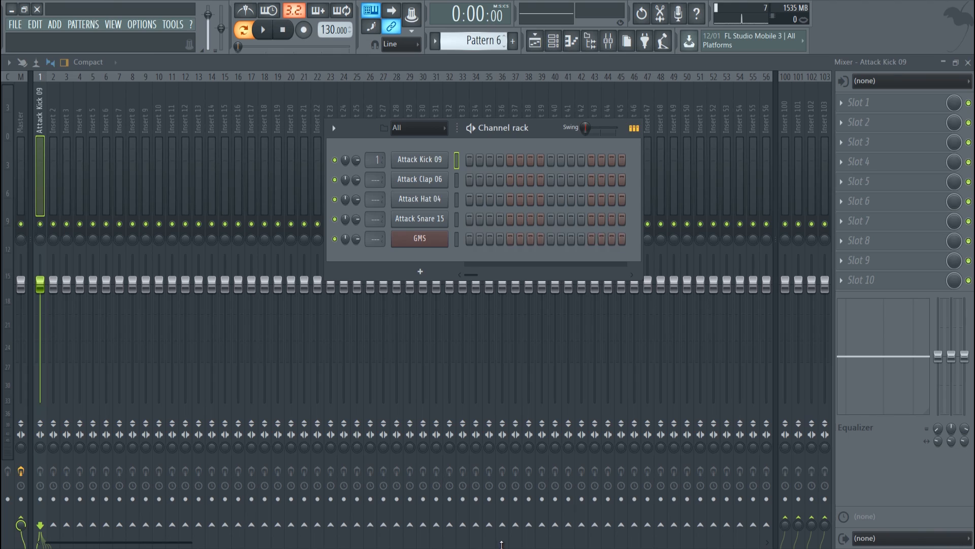
Switch to Pattern 5 and delete all notes in the GMS piano roll
{"action": "scroll", "coordinate": [489, 41], "scroll_direction": "down", "scroll_amount": 1}
{"action": "left_click", "coordinate": [519, 244]}
{"action": "key", "text": "Delete"}
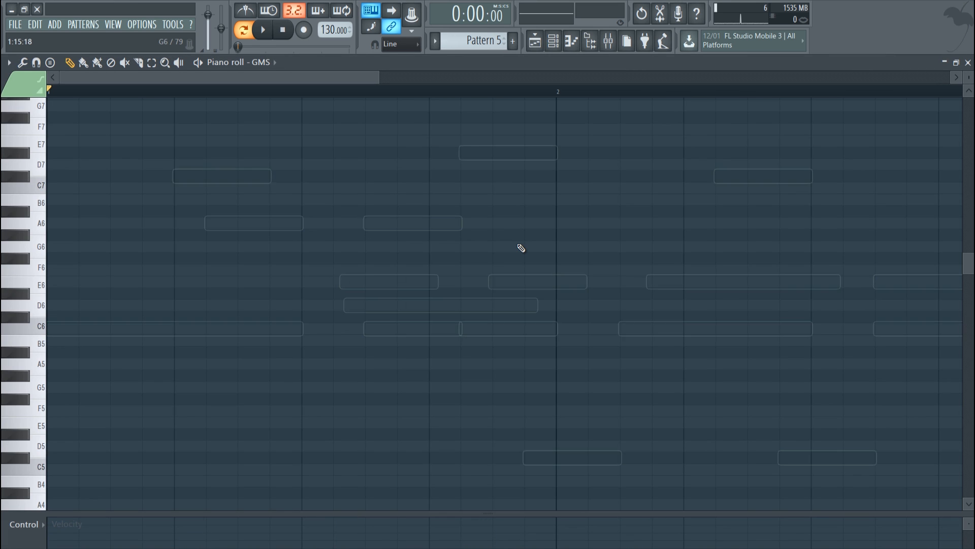
Add stacked C6, D6 and E6 notes on each of the four beats of bar 1, and play the pattern
{"action": "scroll", "coordinate": [376, 74], "scroll_direction": "down", "scroll_amount": 3}
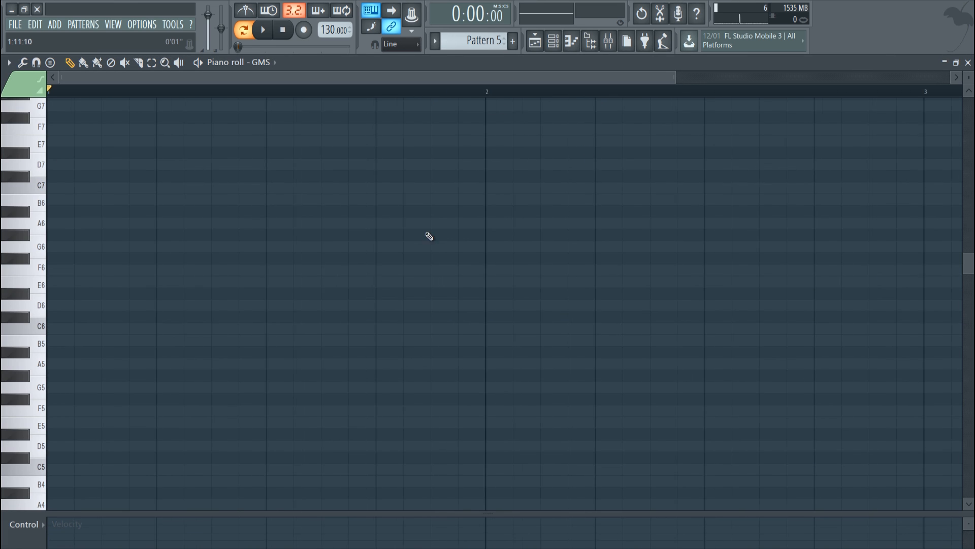
{"action": "left_click", "coordinate": [53, 318]}
{"action": "left_click_drag", "start_coordinate": [60, 317], "coordinate": [258, 283]}
{"action": "left_click", "coordinate": [59, 305]}
{"action": "left_click", "coordinate": [58, 281]}
{"action": "left_click", "coordinate": [364, 218], "text": "ctrl"}
{"action": "key", "text": "space"}
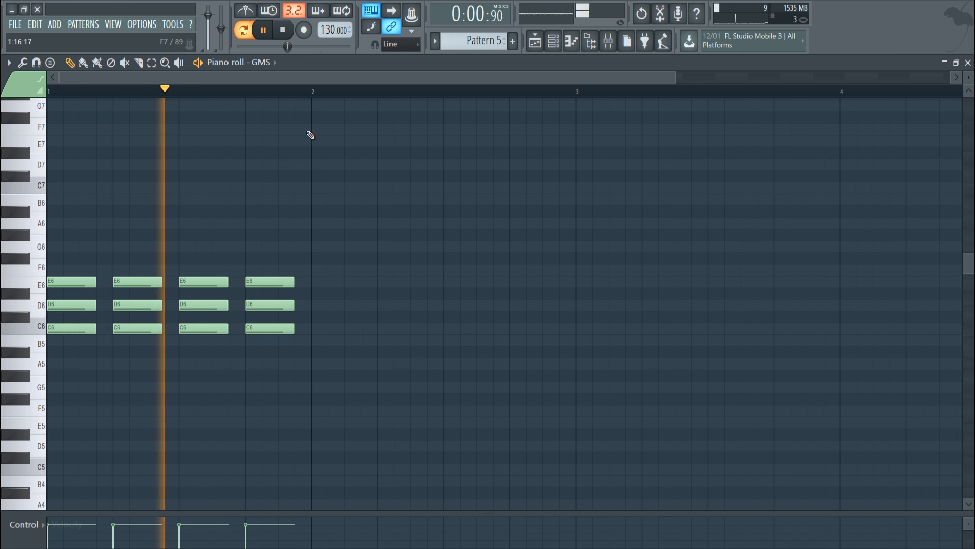
{"action": "key", "text": "space"}
Shorten all the chord notes to two steps, duplicate them onto the off-beats to fill bar 1, and play the pattern
{"action": "left_click_drag", "start_coordinate": [364, 356], "coordinate": [81, 259]}
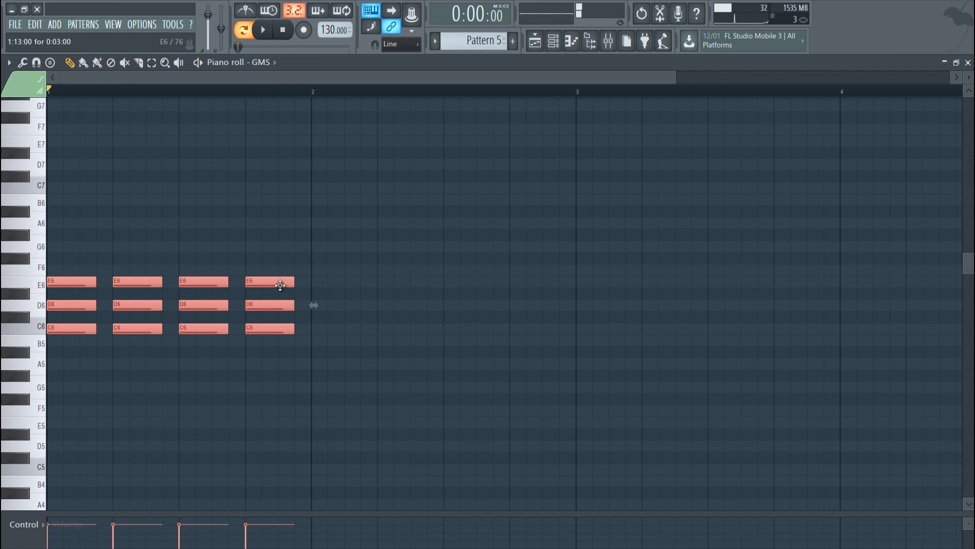
{"action": "left_click_drag", "start_coordinate": [293, 282], "coordinate": [274, 282]}
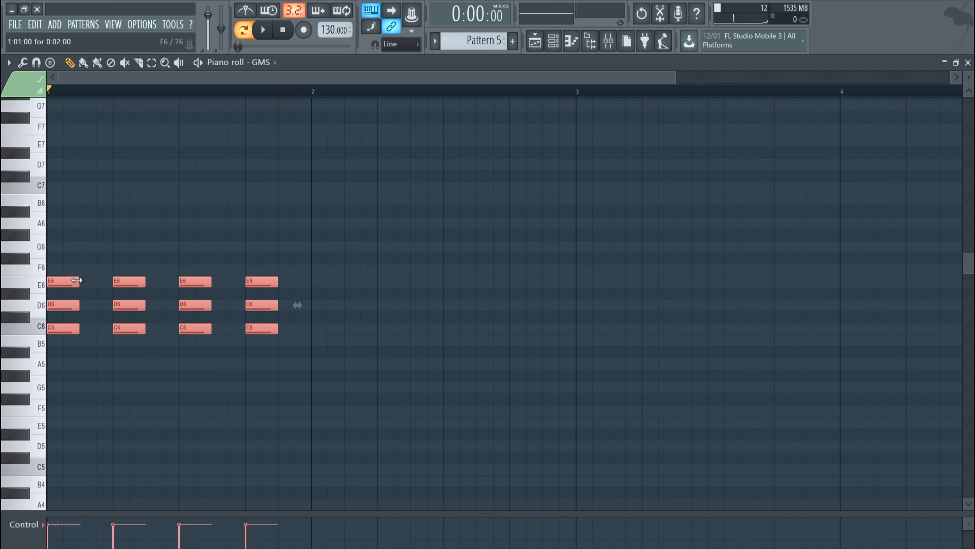
{"action": "mouse_move", "coordinate": [77, 280]}
{"action": "left_mouse_down"}
{"action": "mouse_move", "coordinate": [60, 282]}
{"action": "mouse_move", "coordinate": [92, 282]}
{"action": "left_mouse_up"}
{"action": "key", "text": "ctrl+z"}
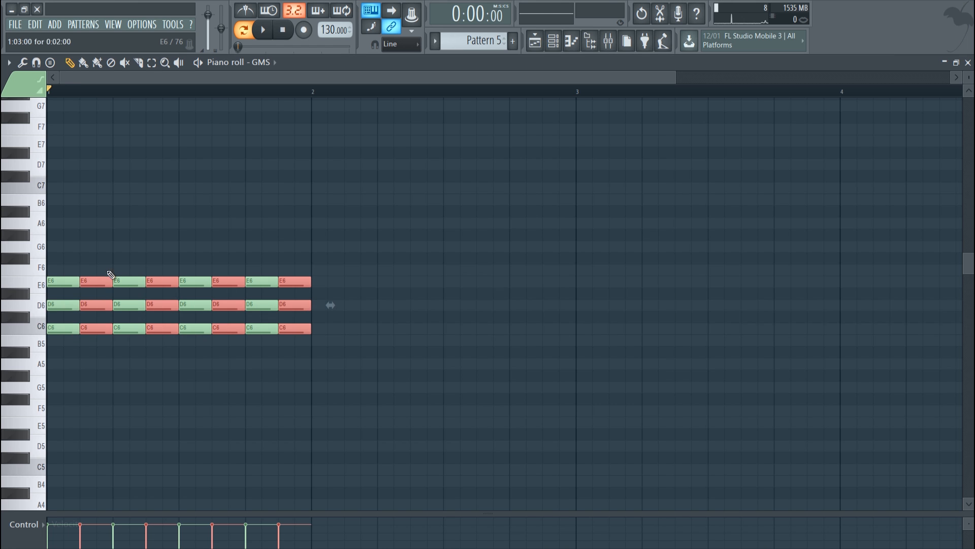
{"action": "key", "text": "space"}
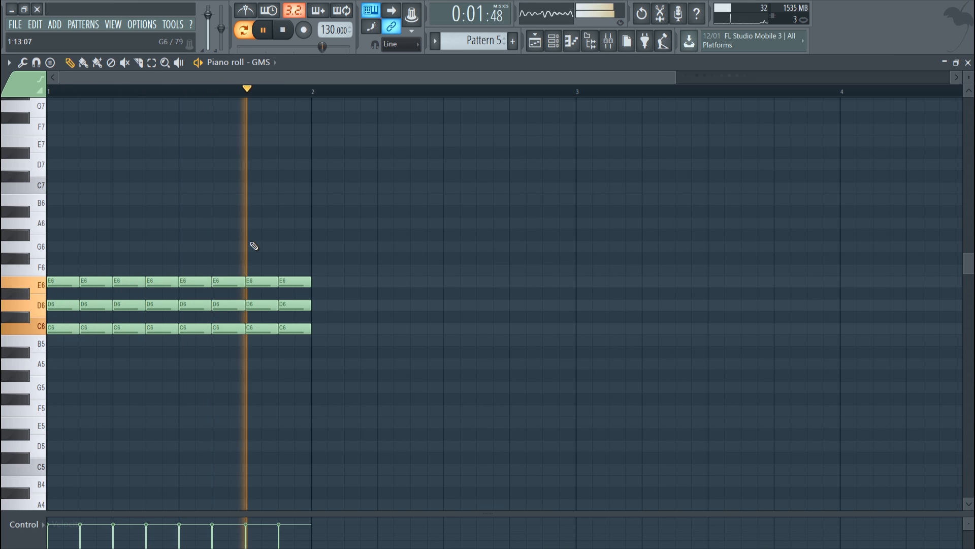
{"action": "key", "text": "space"}
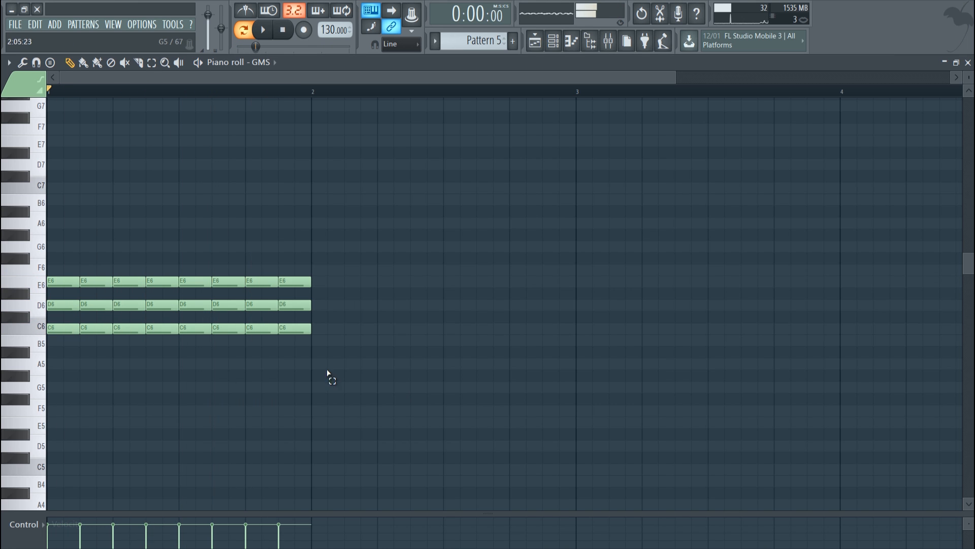
Add a row of eight lower notes across bar 1, trying E5 before settling on C5, and play the pattern
{"action": "mouse_move", "coordinate": [385, 393]}
{"action": "left_mouse_down"}
{"action": "mouse_move", "coordinate": [70, 325]}
{"action": "mouse_move", "coordinate": [56, 422]}
{"action": "left_mouse_up"}
{"action": "key", "text": "space"}
{"action": "key", "text": "ctrl+d"}
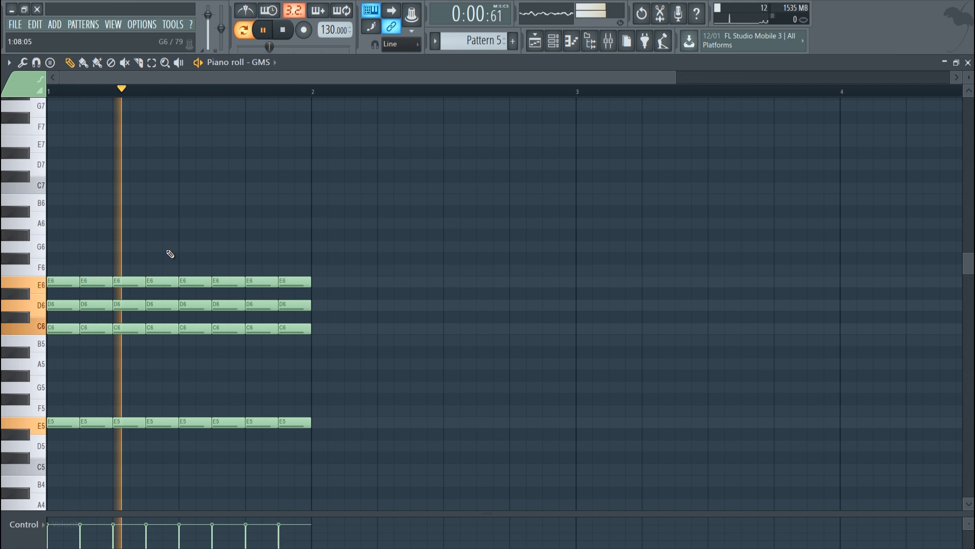
{"action": "left_click_drag", "start_coordinate": [373, 453], "coordinate": [53, 470]}
{"action": "left_click", "coordinate": [196, 388], "text": "ctrl"}
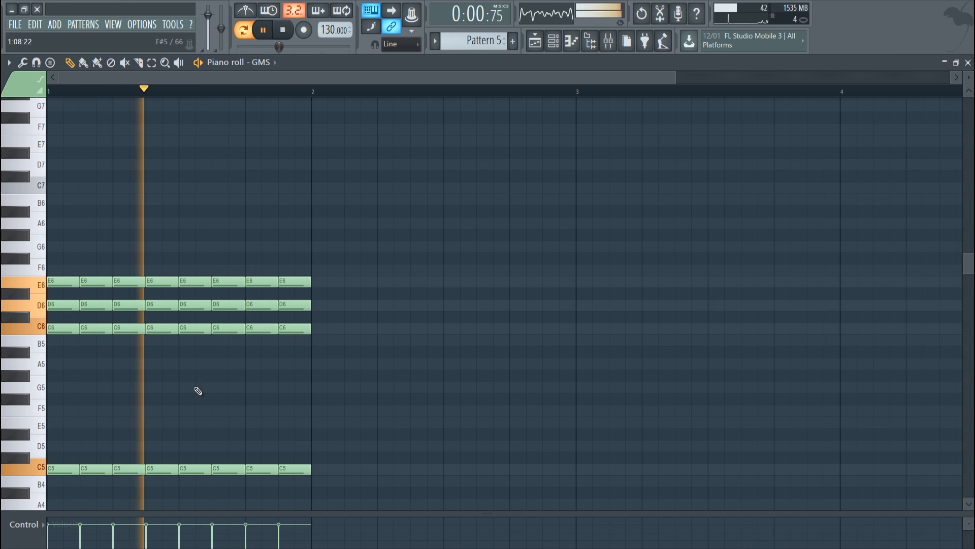
{"action": "key", "text": "space"}
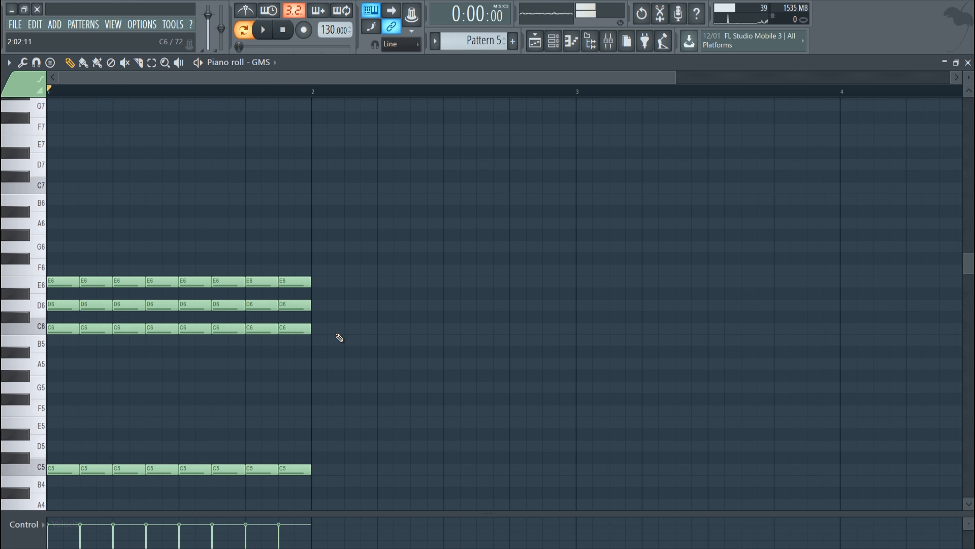
Close all open windows, and bring up the Mixer with the Channel rack on top of it
{"action": "left_click", "coordinate": [119, 26]}
{"action": "left_click", "coordinate": [151, 160]}
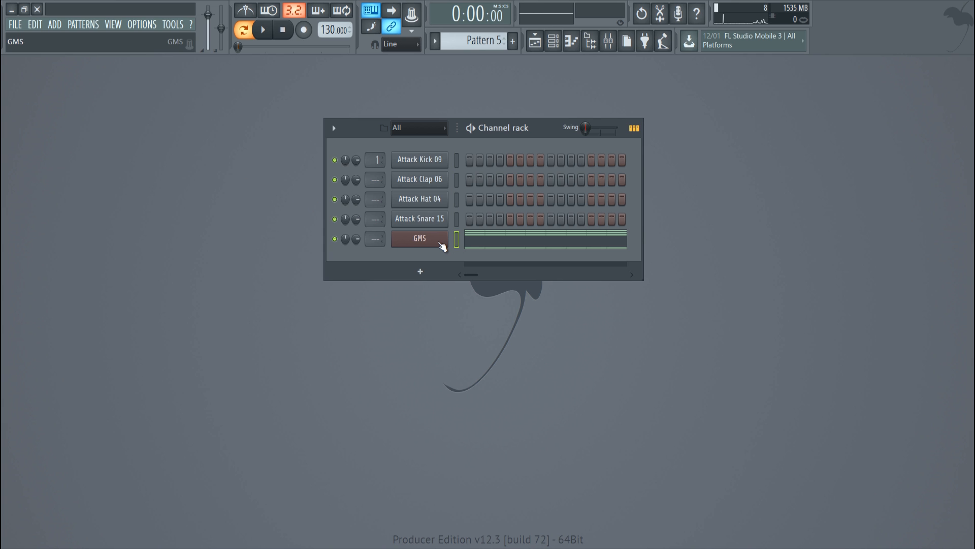
{"action": "left_click", "coordinate": [608, 40]}
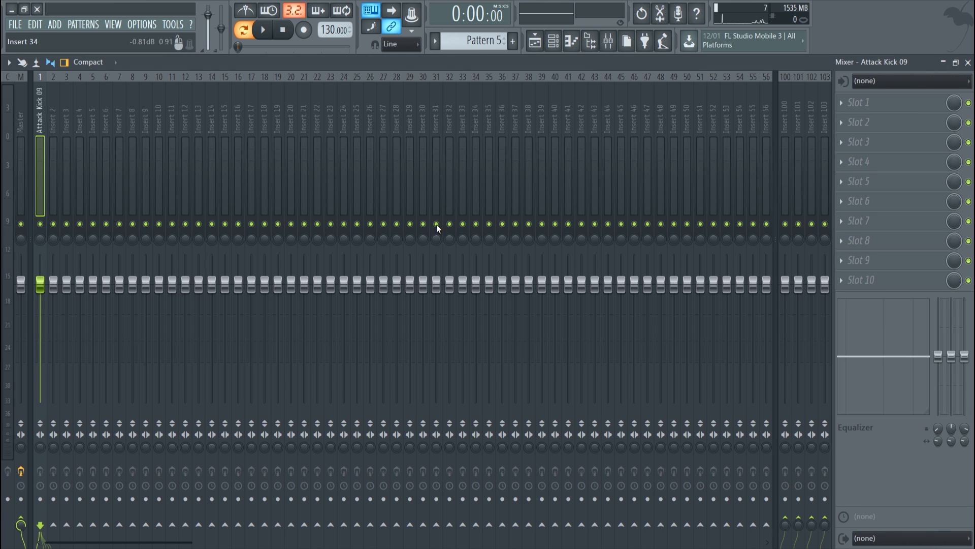
{"action": "left_click", "coordinate": [554, 41]}
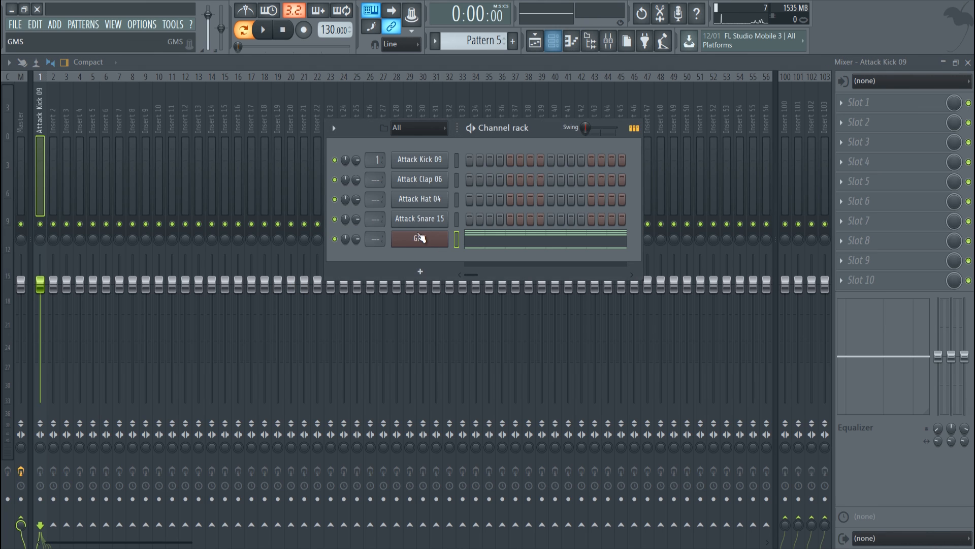
Rename the GMS channel to Pluck and give it the green color
{"action": "right_click", "coordinate": [446, 235]}
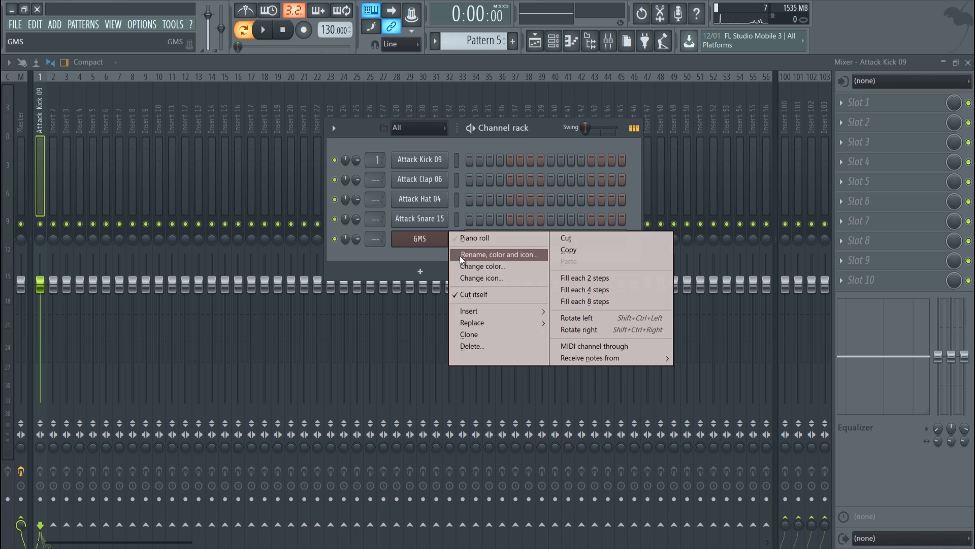
{"action": "left_click", "coordinate": [462, 254]}
{"action": "type", "text": "Pluck"}
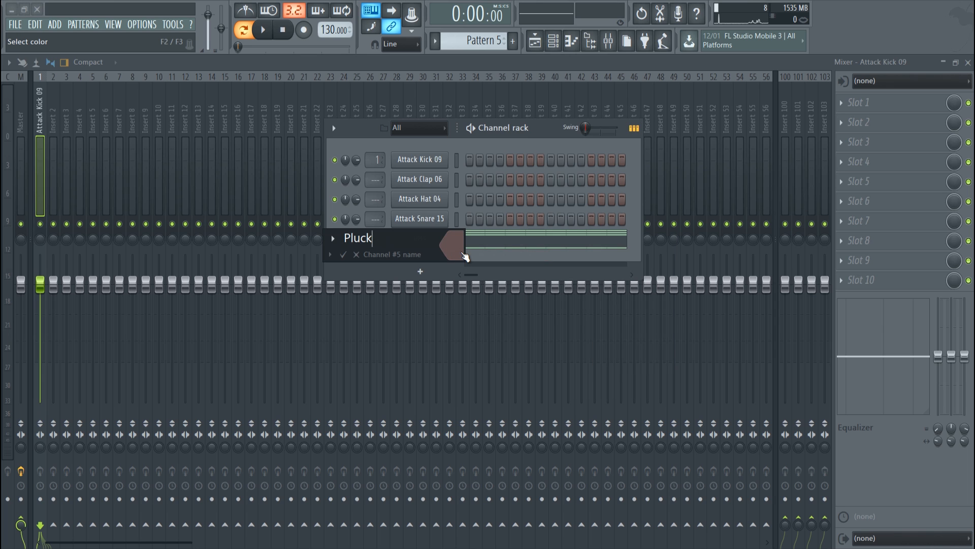
{"action": "left_click", "coordinate": [465, 255]}
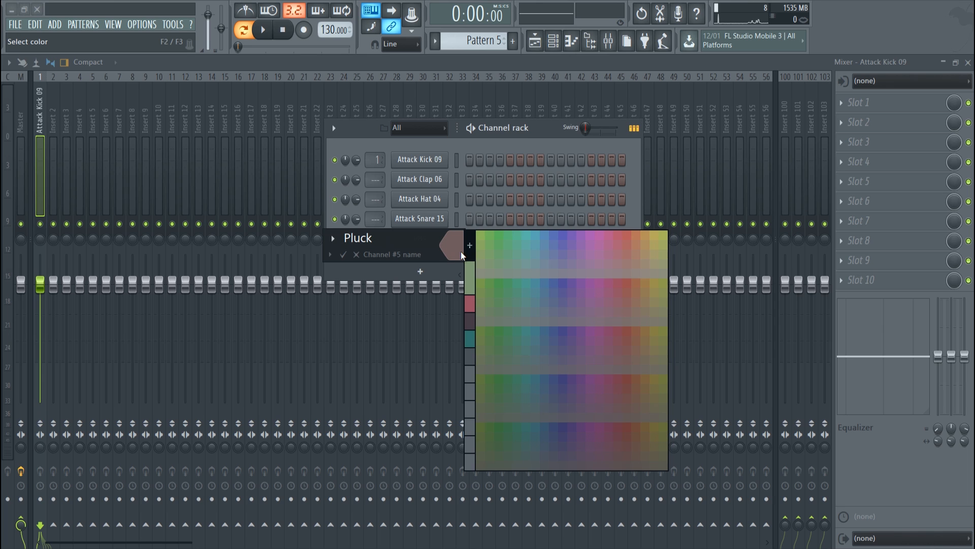
{"action": "left_click", "coordinate": [470, 277]}
{"action": "key", "text": "Return"}
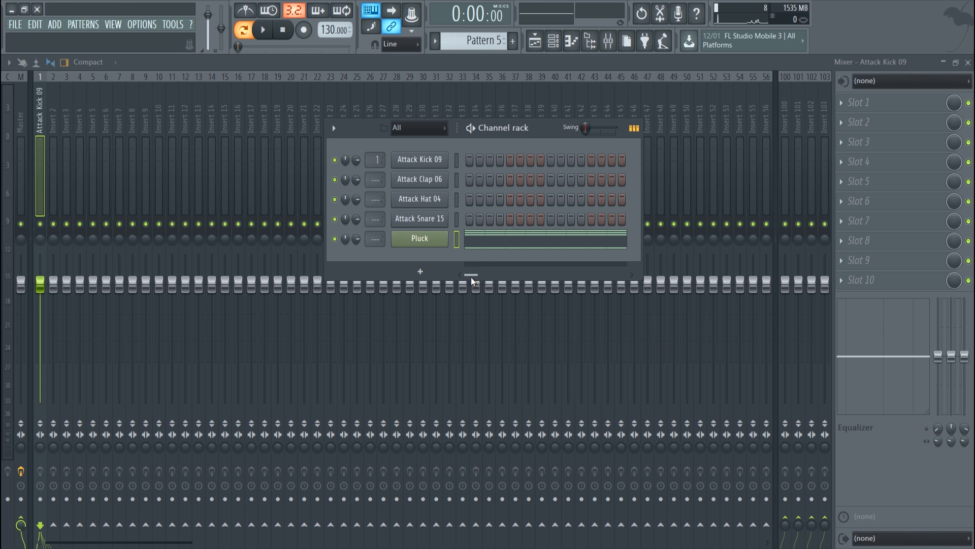
Route the selected Pluck channel to mixer track Insert 10
{"action": "left_click", "coordinate": [337, 61]}
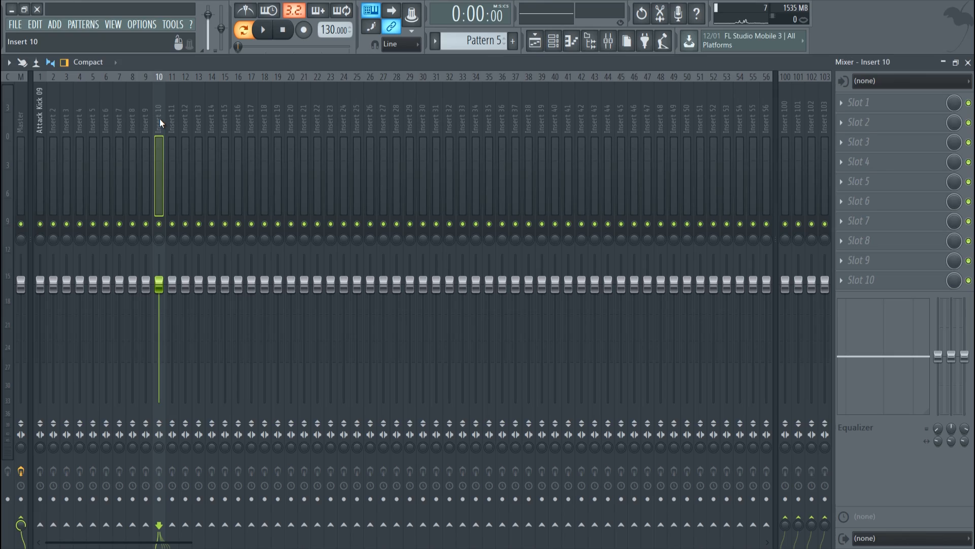
{"action": "right_click", "coordinate": [159, 119]}
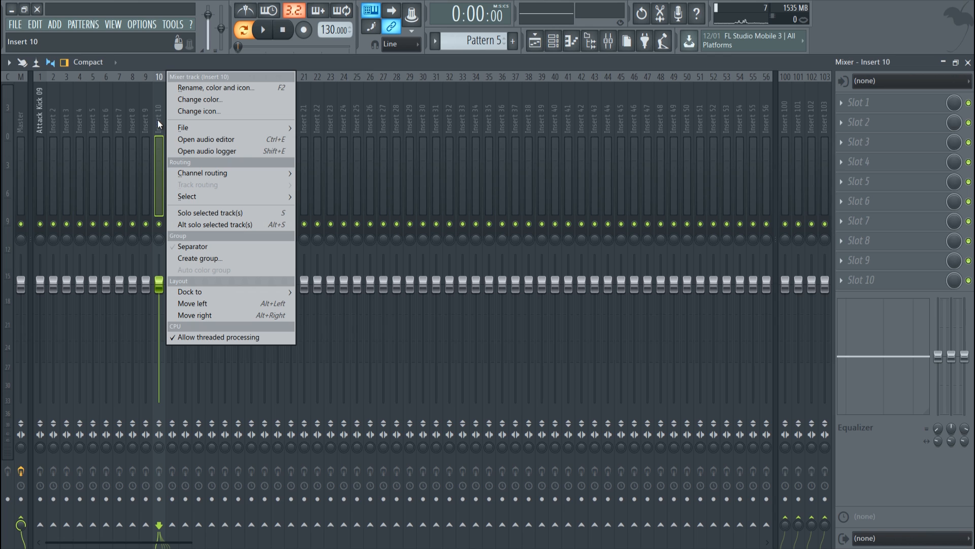
{"action": "mouse_move", "coordinate": [212, 174]}
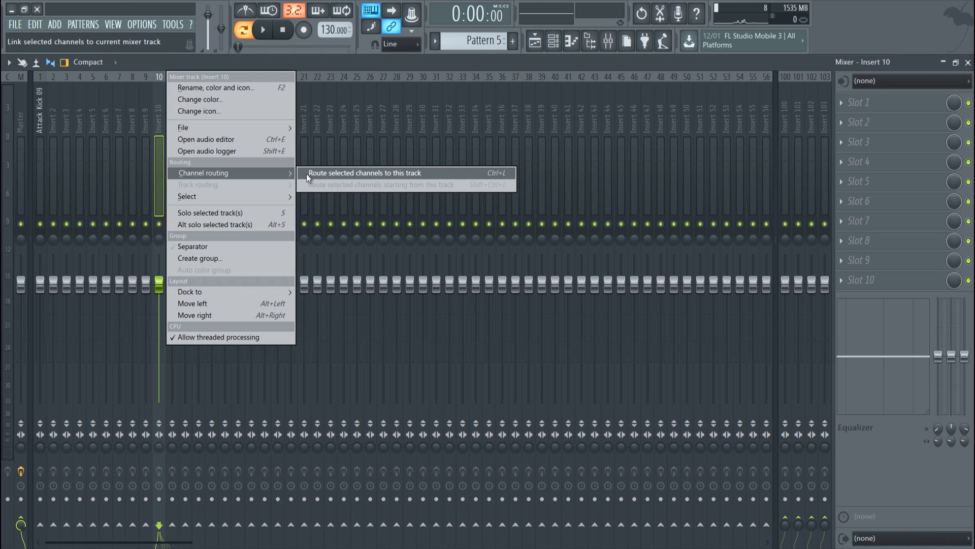
{"action": "left_click", "coordinate": [331, 173]}
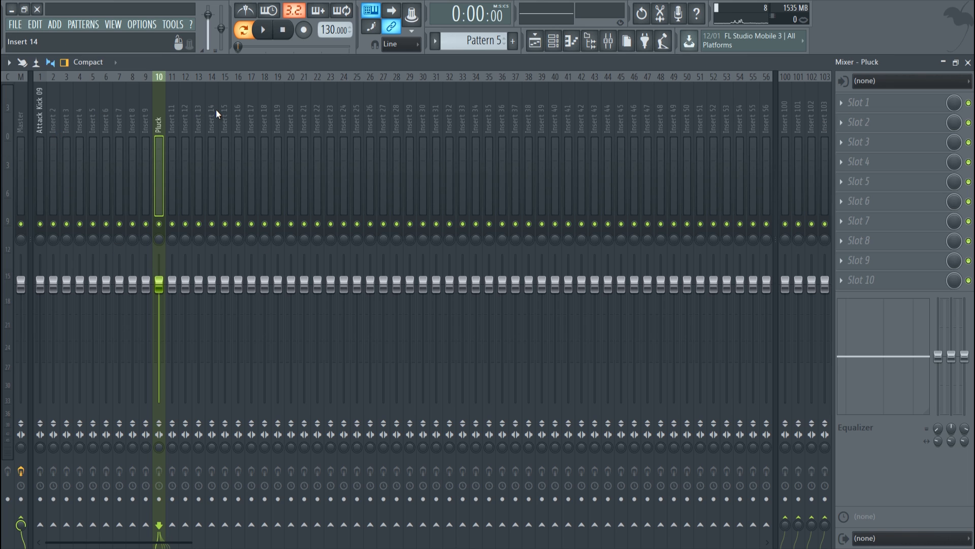
Try lowering the Pluck mixer track's volume to about 76% and muting it, and restore its default volume and panning
{"action": "left_click_drag", "start_coordinate": [162, 288], "coordinate": [163, 331]}
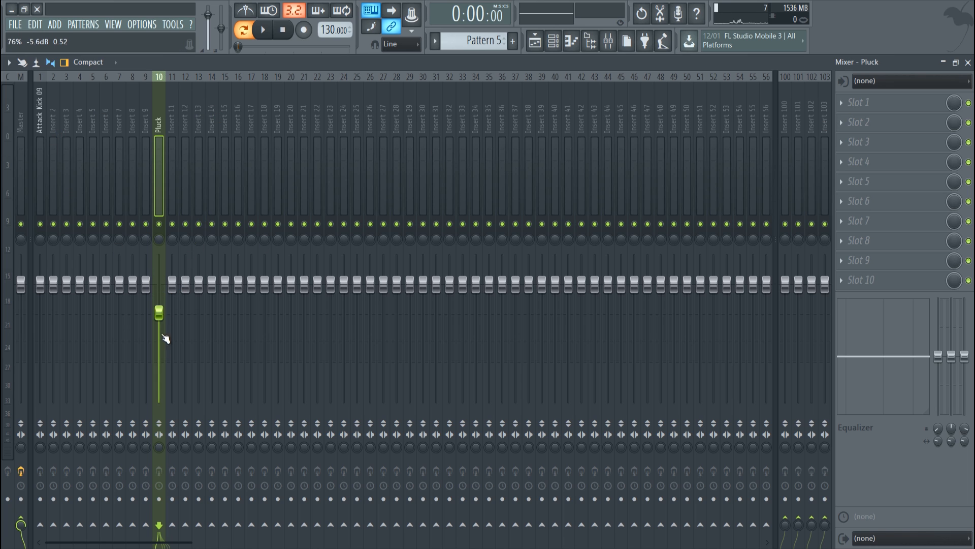
{"action": "right_click", "coordinate": [161, 306]}
{"action": "left_click", "coordinate": [187, 312]}
{"action": "left_click", "coordinate": [161, 224]}
{"action": "left_click", "coordinate": [160, 224]}
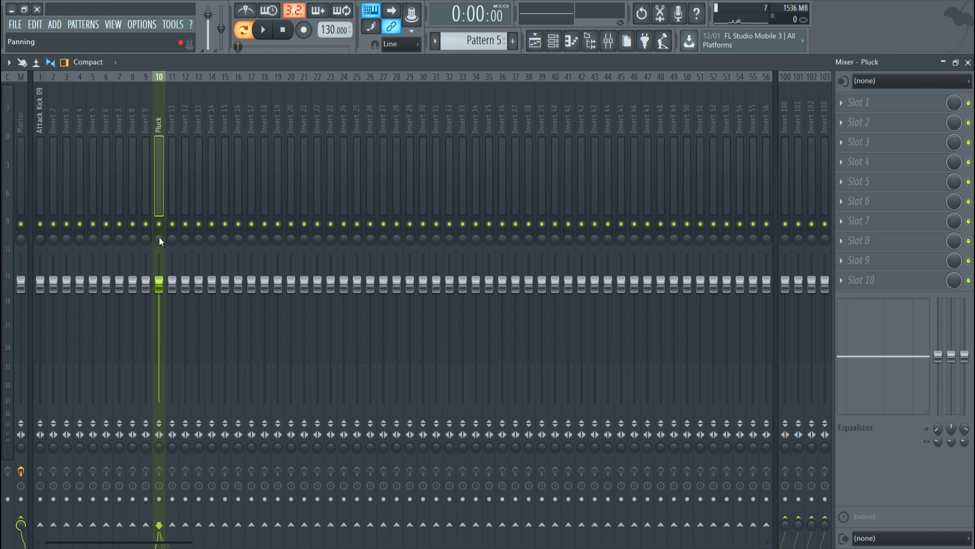
{"action": "right_click", "coordinate": [160, 237]}
{"action": "left_click", "coordinate": [172, 243]}
{"action": "left_click_drag", "start_coordinate": [239, 377], "coordinate": [121, 53]}
{"action": "left_click_drag", "start_coordinate": [129, 518], "coordinate": [156, 214]}
{"action": "left_click", "coordinate": [554, 40]}
{"action": "left_click", "coordinate": [40, 122]}
Load Gross Beat into the Pluck track's first effect slot and apply its Sidechain volume preset
{"action": "left_click", "coordinate": [844, 105]}
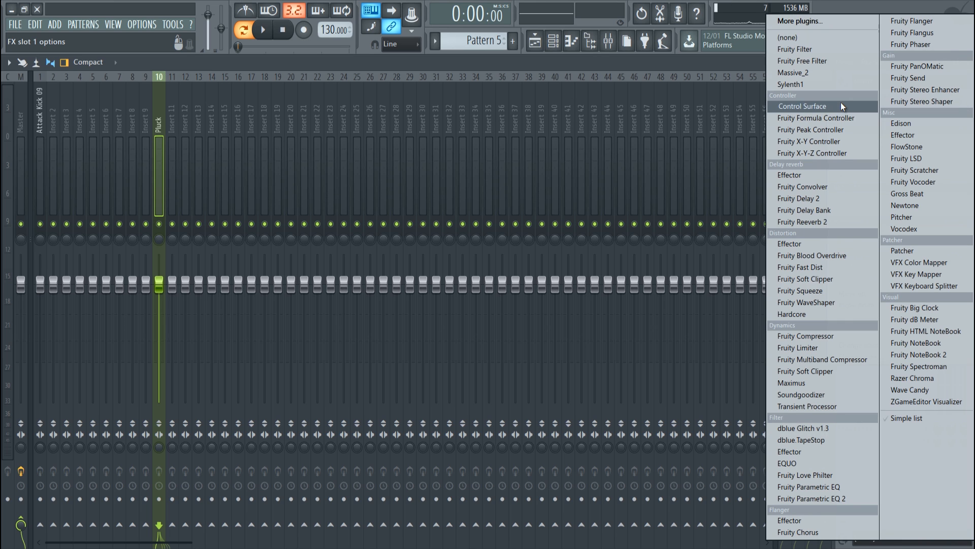
{"action": "left_click", "coordinate": [896, 197]}
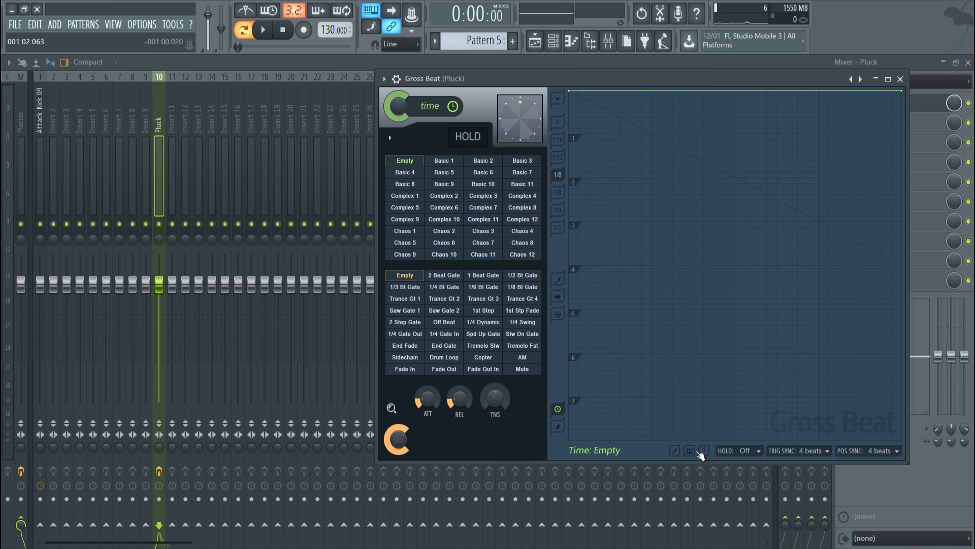
{"action": "left_click", "coordinate": [406, 358]}
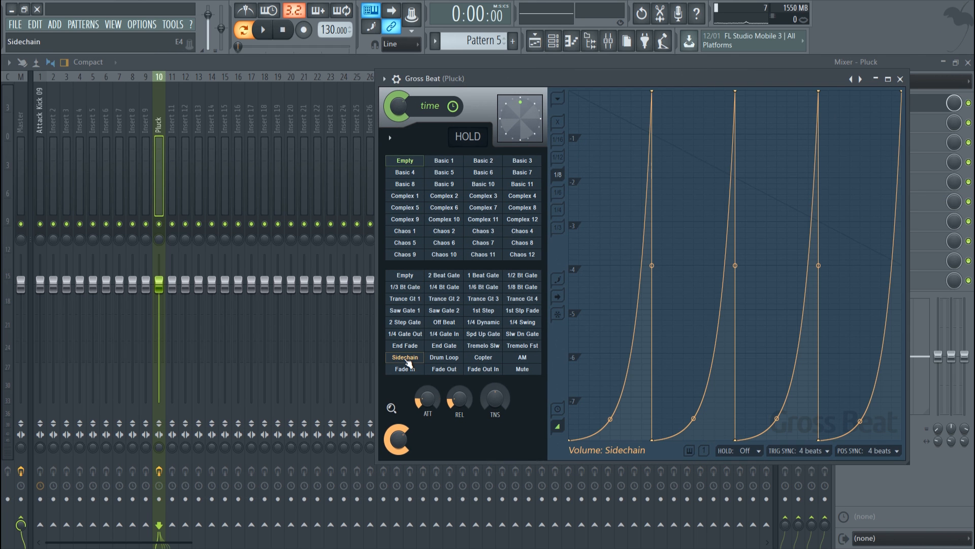
{"action": "left_click", "coordinate": [553, 40]}
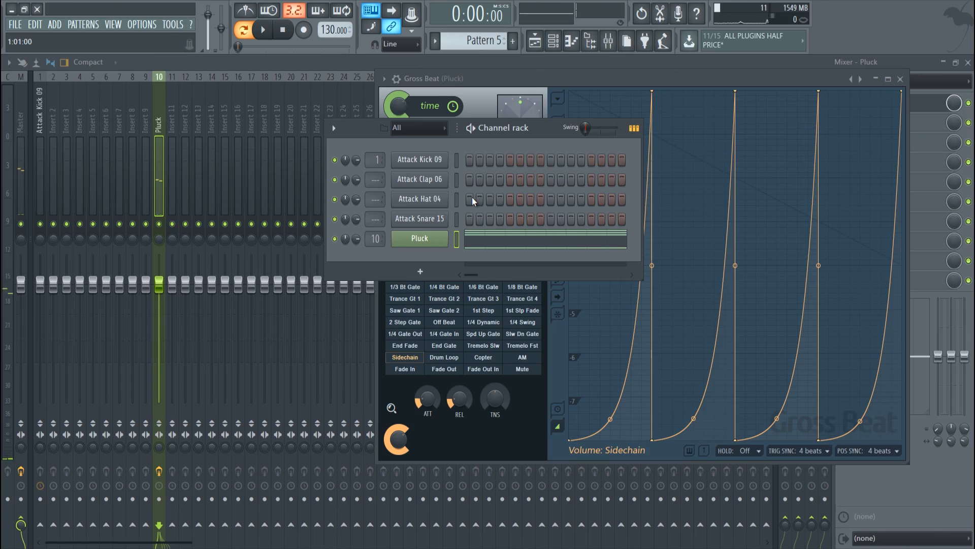
{"action": "left_click_drag", "start_coordinate": [632, 79], "coordinate": [680, 56]}
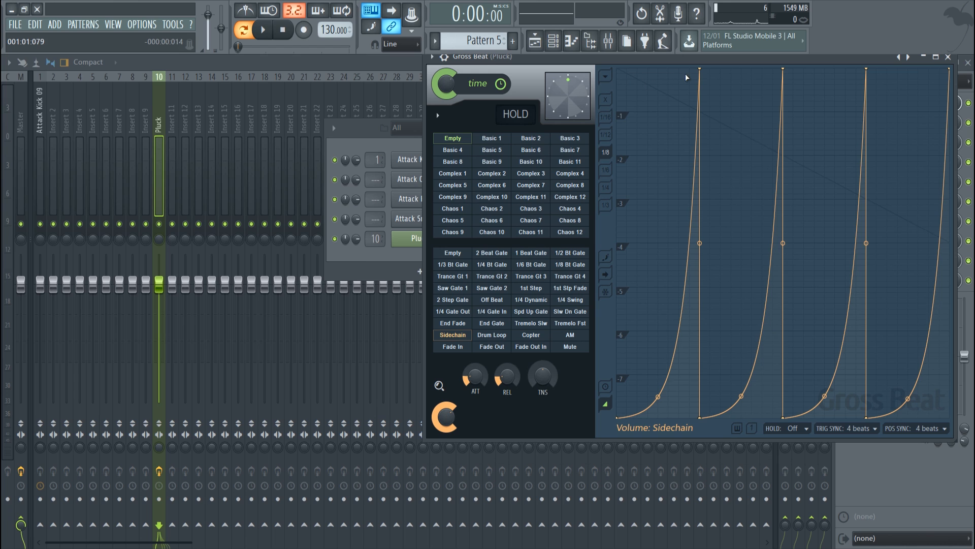
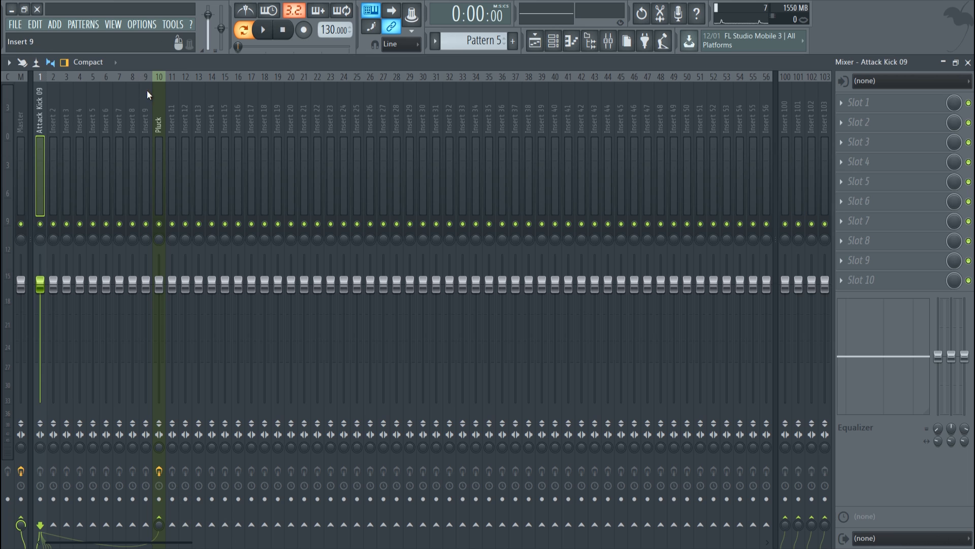
Remove Gross Beat from the first effect slot of the Pluck mixer track
{"action": "left_click", "coordinate": [157, 117]}
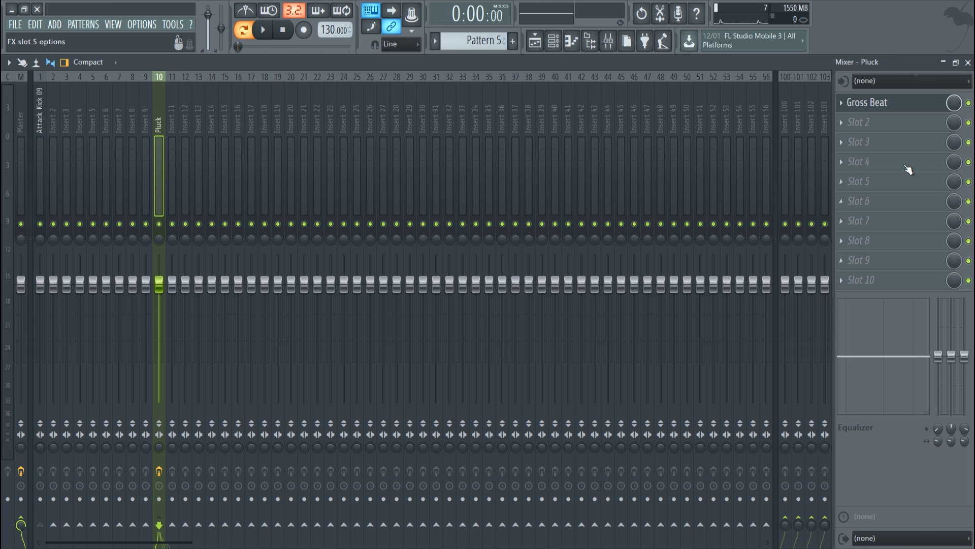
{"action": "left_click", "coordinate": [841, 105]}
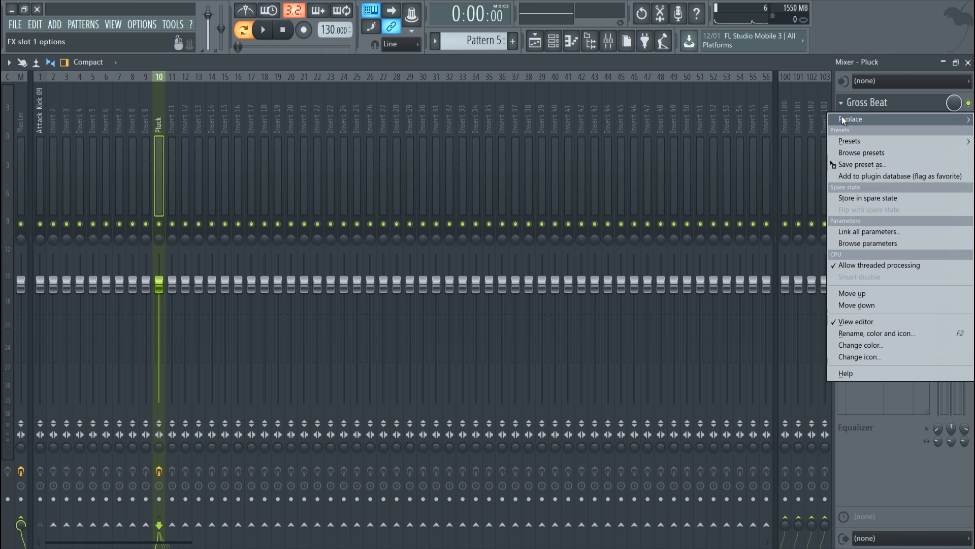
{"action": "mouse_move", "coordinate": [843, 117]}
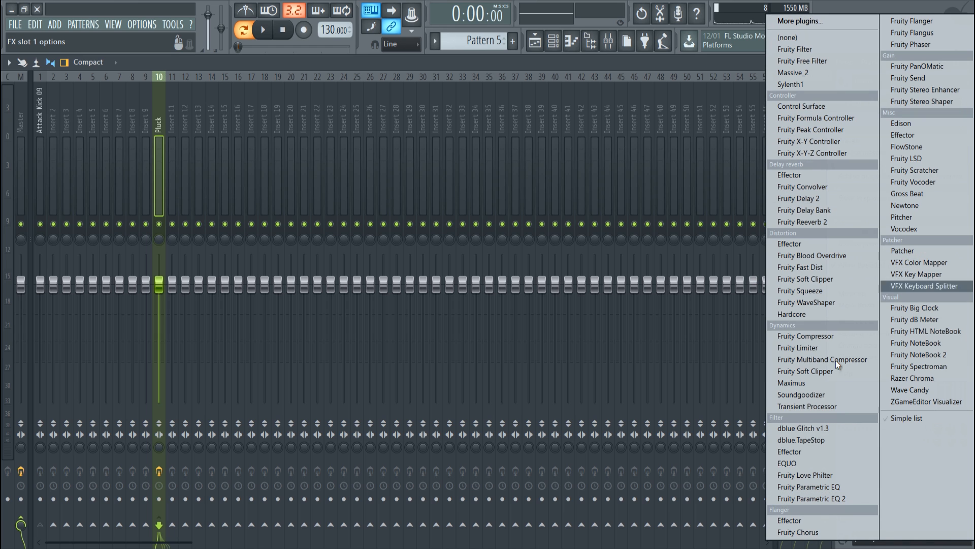
{"action": "left_click", "coordinate": [796, 41]}
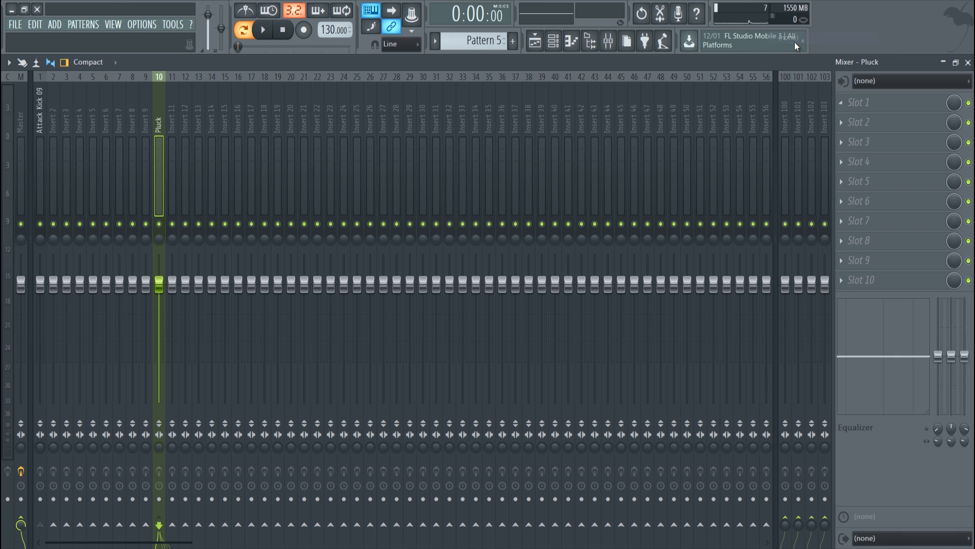
Load Fruity Limiter into the Pluck track's first effect slot and switch it to compressor mode
{"action": "left_click", "coordinate": [841, 105]}
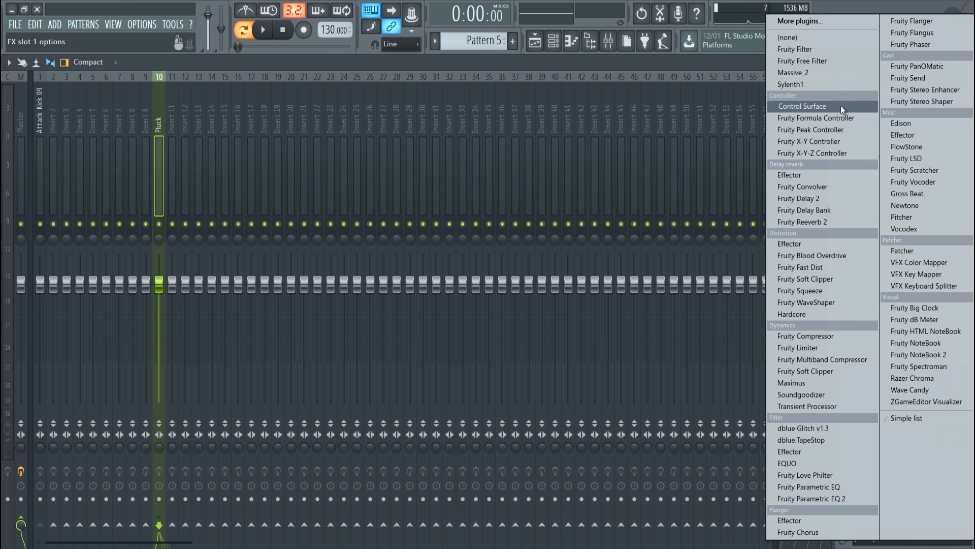
{"action": "left_click", "coordinate": [815, 348]}
{"action": "left_click_drag", "start_coordinate": [663, 59], "coordinate": [694, 139]}
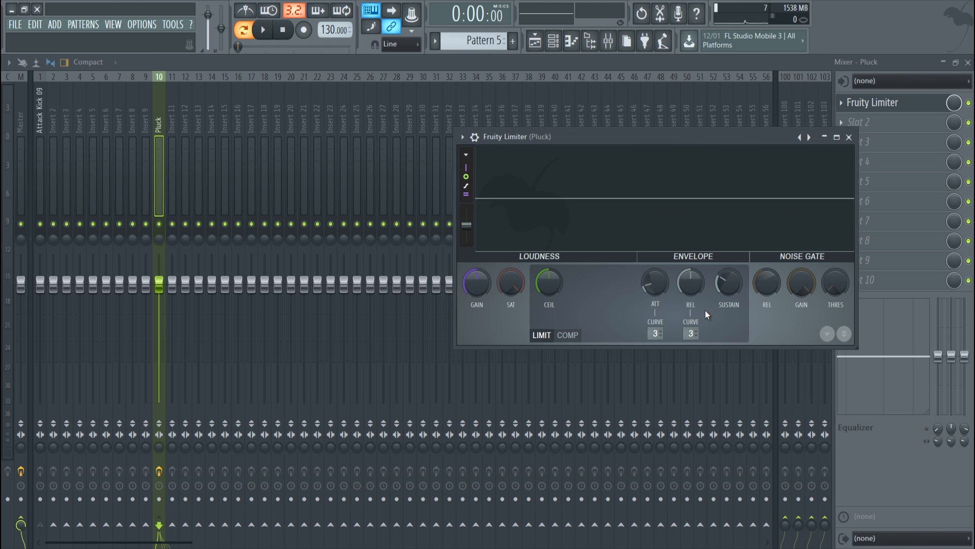
{"action": "left_click", "coordinate": [568, 336]}
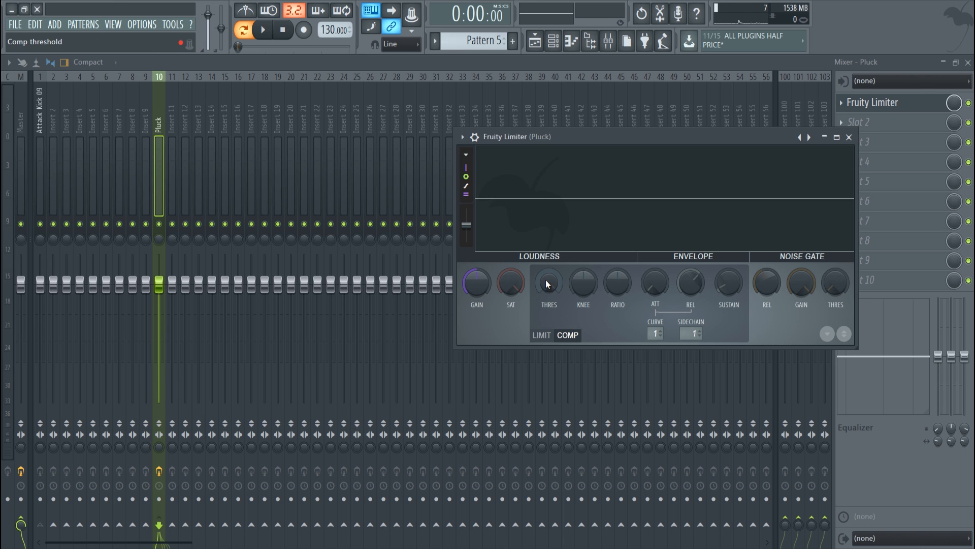
Turn on strong compression by lowering the threshold and raising the knee to 100%, and play the pattern to hear it
{"action": "left_click_drag", "start_coordinate": [546, 293], "coordinate": [573, 465]}
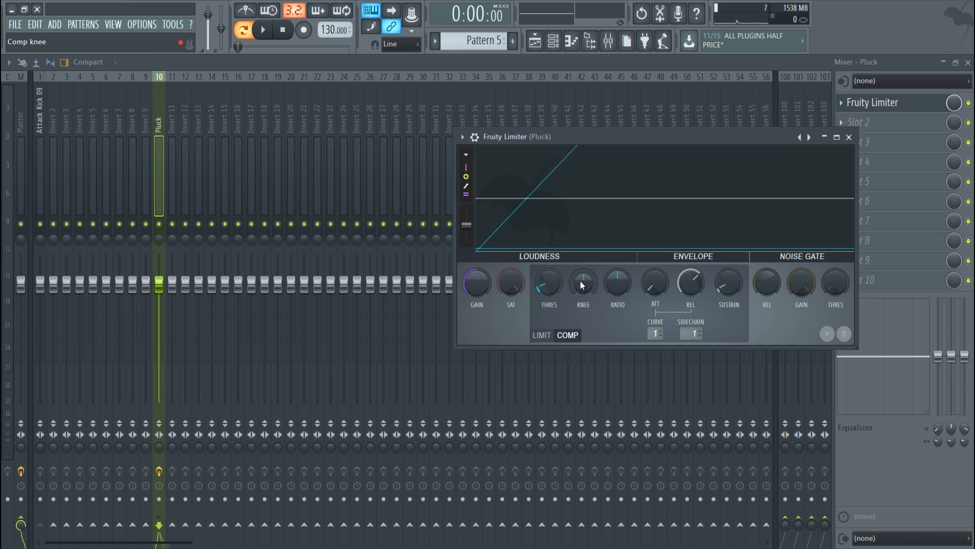
{"action": "left_click_drag", "start_coordinate": [582, 285], "coordinate": [601, 232]}
{"action": "left_click_drag", "start_coordinate": [545, 285], "coordinate": [545, 280]}
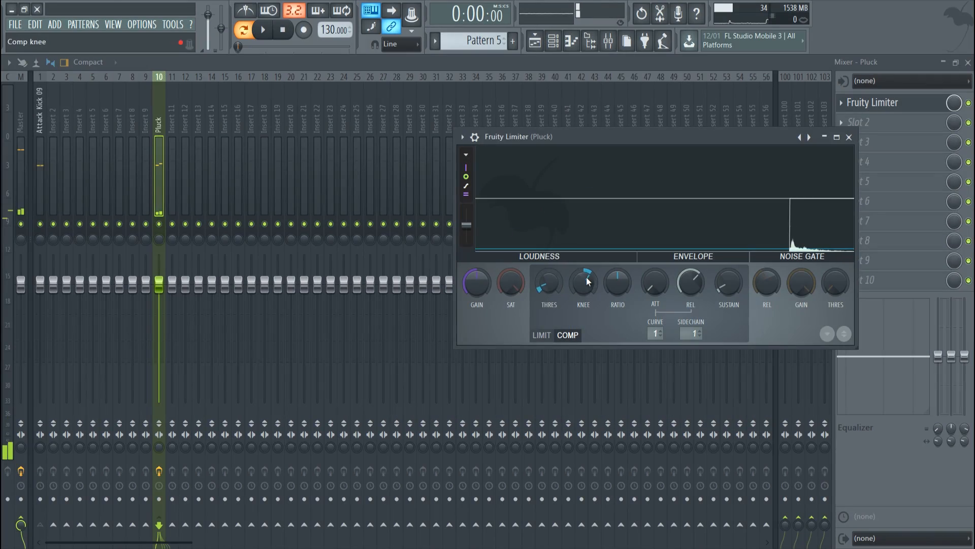
{"action": "scroll", "coordinate": [587, 281], "scroll_direction": "up", "scroll_amount": 5}
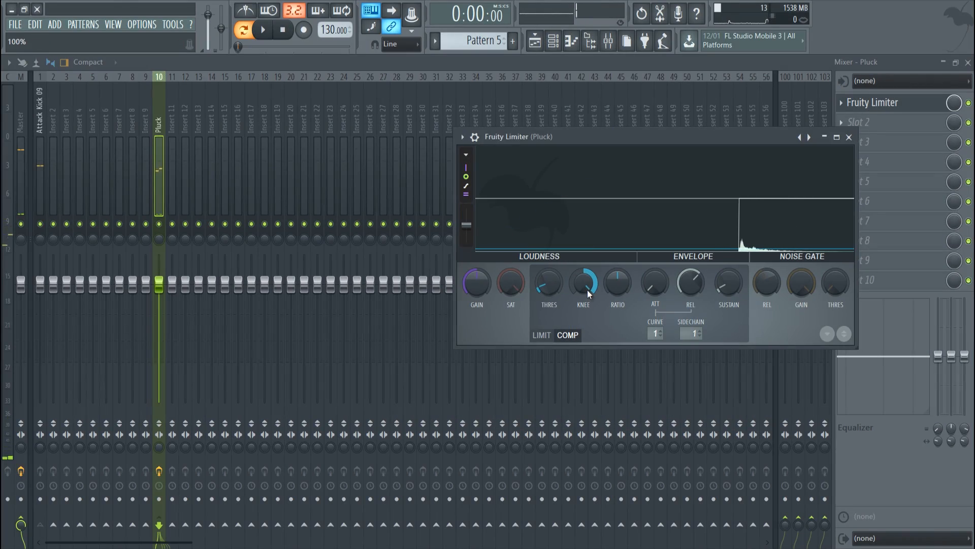
{"action": "left_click_drag", "start_coordinate": [617, 433], "coordinate": [759, 450]}
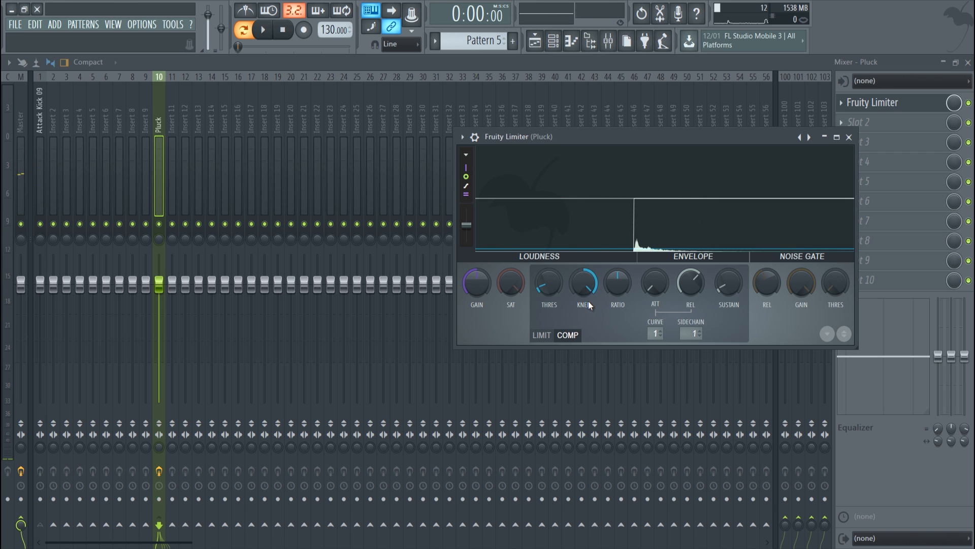
{"action": "left_click_drag", "start_coordinate": [544, 289], "coordinate": [540, 294]}
{"action": "key", "text": "space"}
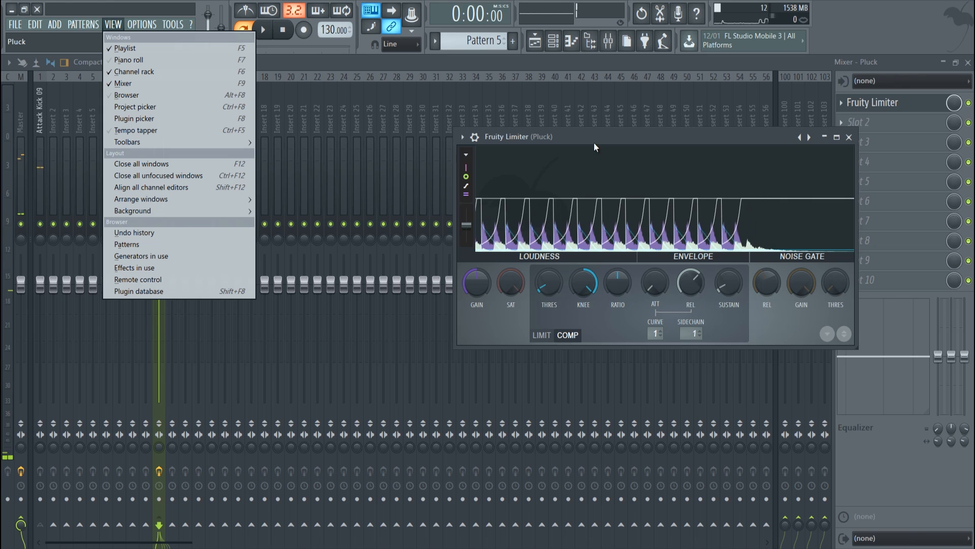
{"action": "left_click_drag", "start_coordinate": [595, 143], "coordinate": [561, 142]}
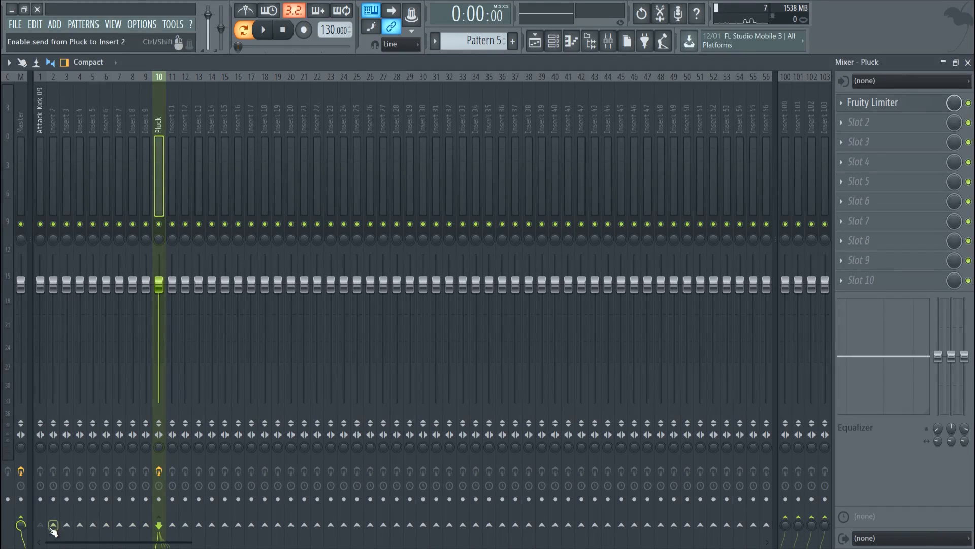
Select mixer track Insert 7, and switch the Channel rack to the empty Pattern 6
{"action": "left_click", "coordinate": [42, 122]}
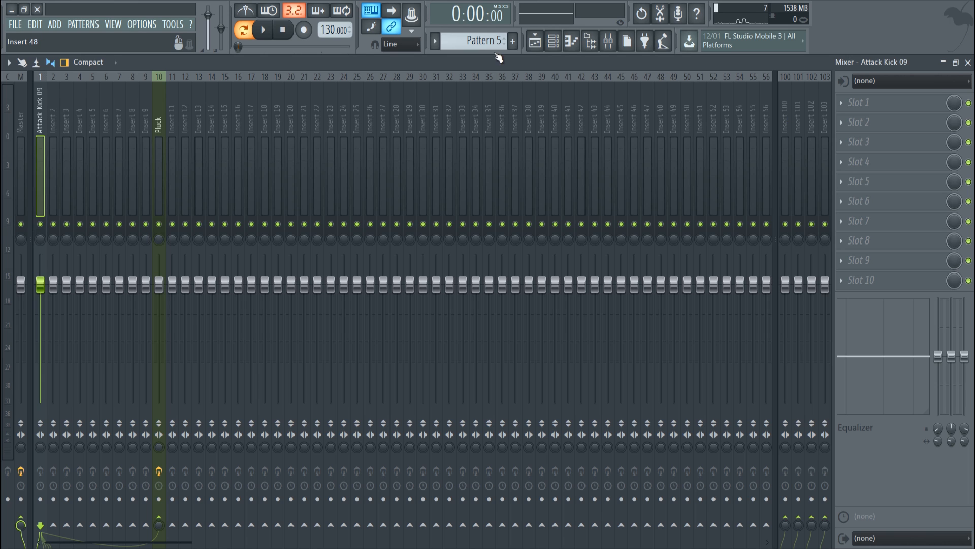
{"action": "left_click_drag", "start_coordinate": [54, 116], "coordinate": [119, 117]}
{"action": "left_click", "coordinate": [554, 41]}
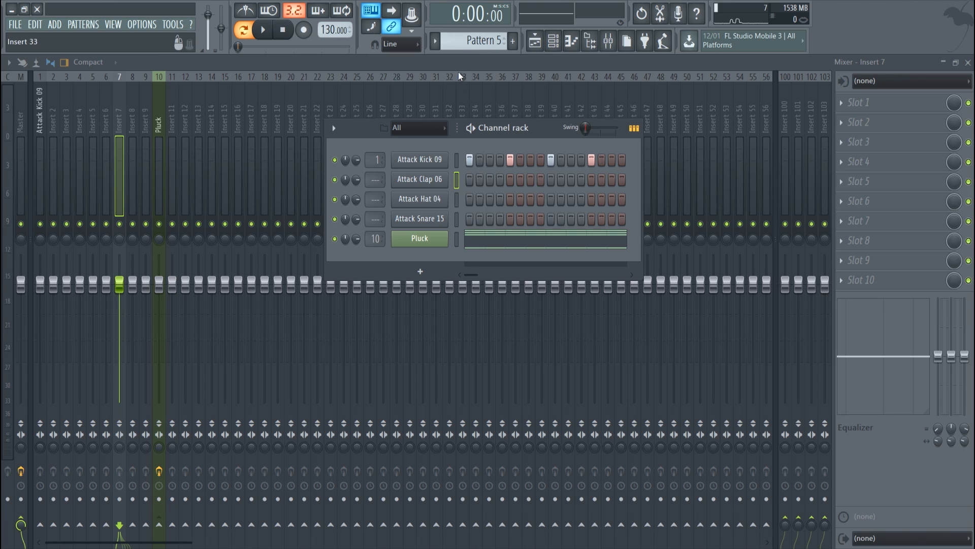
{"action": "scroll", "coordinate": [468, 40], "scroll_direction": "down", "scroll_amount": 1}
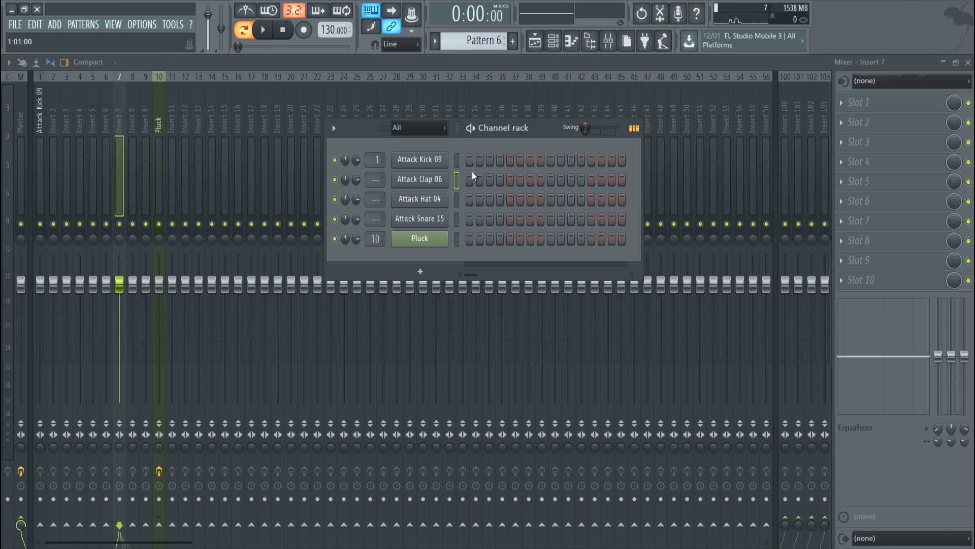
Route the Attack Clap, Hat and Snare channels to consecutive mixer tracks starting at Insert 2
{"action": "right_click", "coordinate": [458, 218]}
{"action": "left_click", "coordinate": [52, 131]}
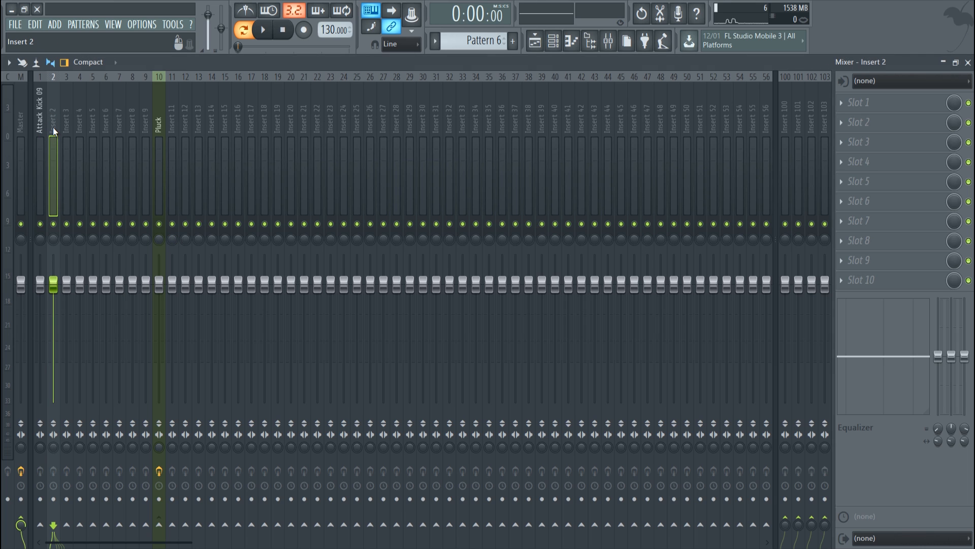
{"action": "right_click", "coordinate": [53, 127]}
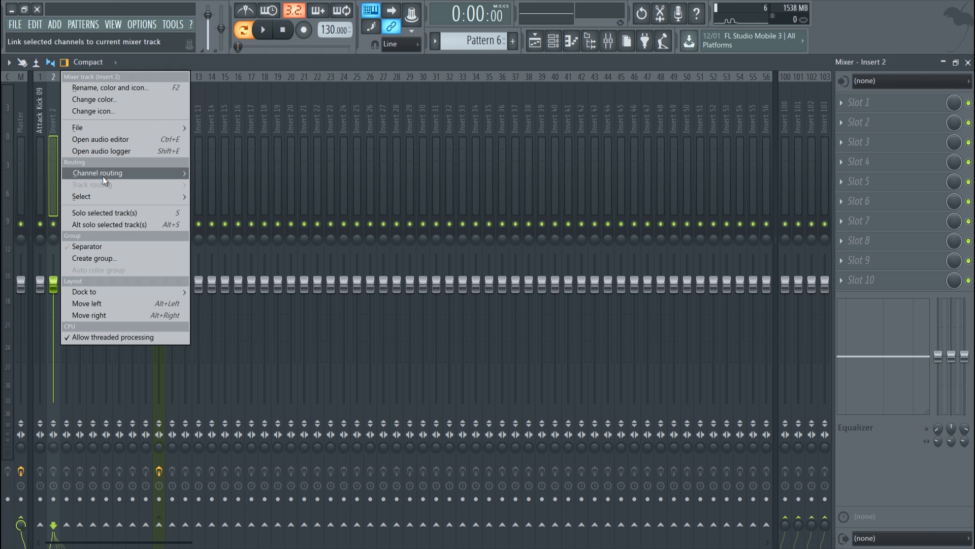
{"action": "mouse_move", "coordinate": [102, 176]}
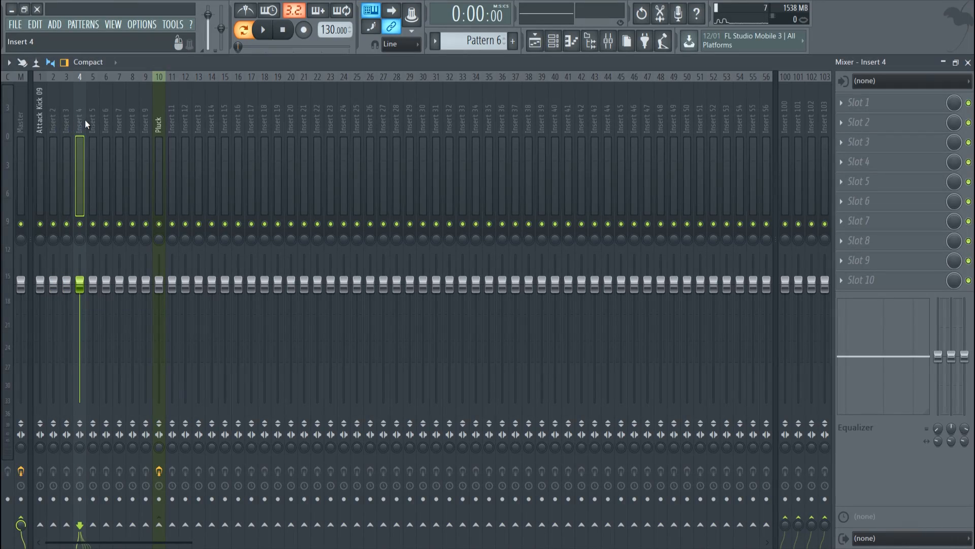
{"action": "left_click", "coordinate": [559, 36]}
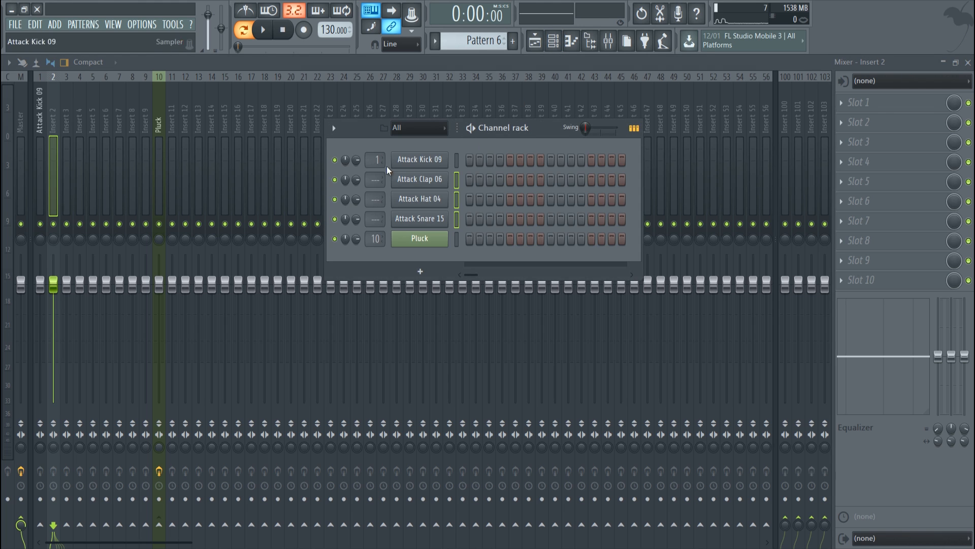
{"action": "right_click", "coordinate": [54, 120]}
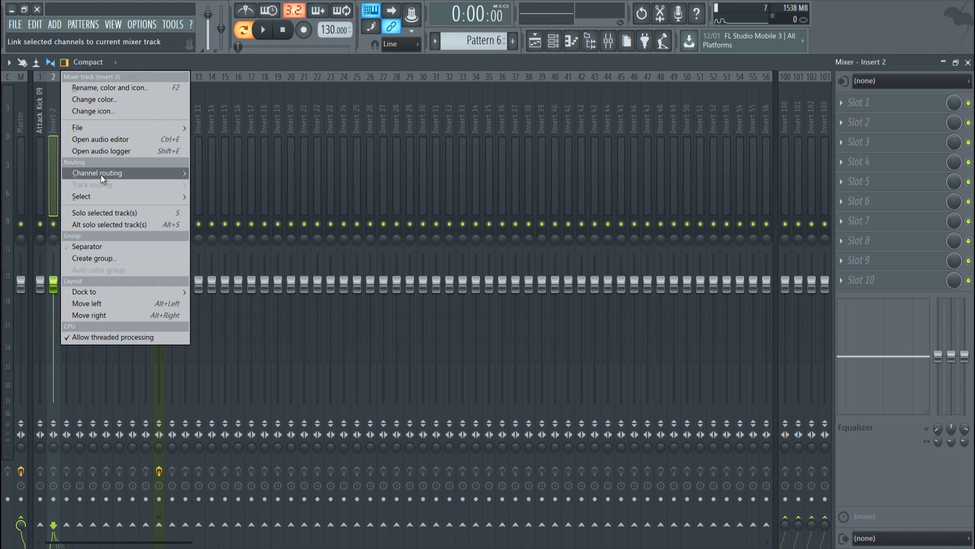
{"action": "mouse_move", "coordinate": [101, 175]}
{"action": "left_click", "coordinate": [301, 185]}
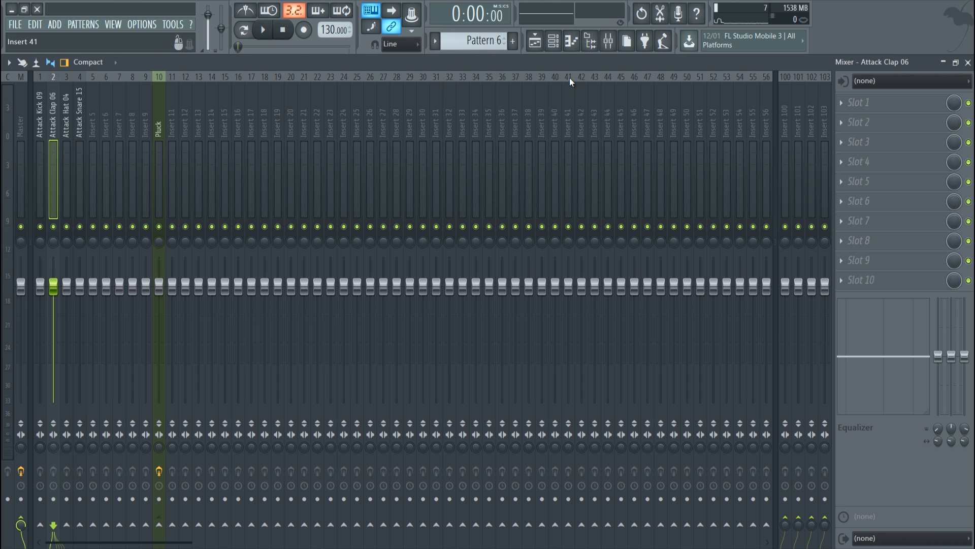
Play the Playlist arrangement and check the drum tracks' levels in the Mixer
{"action": "left_click", "coordinate": [535, 40]}
{"action": "key", "text": "space"}
{"action": "left_click", "coordinate": [554, 41]}
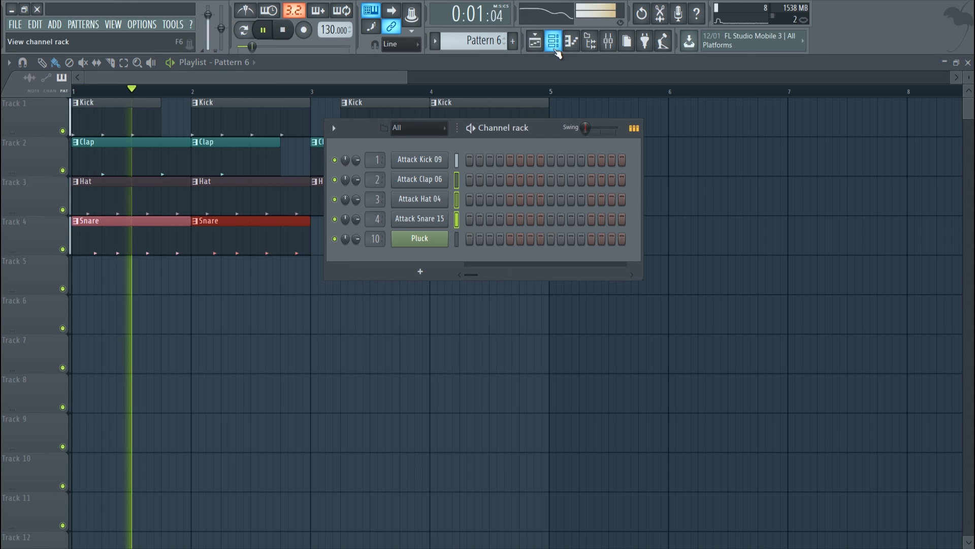
{"action": "left_click", "coordinate": [615, 47]}
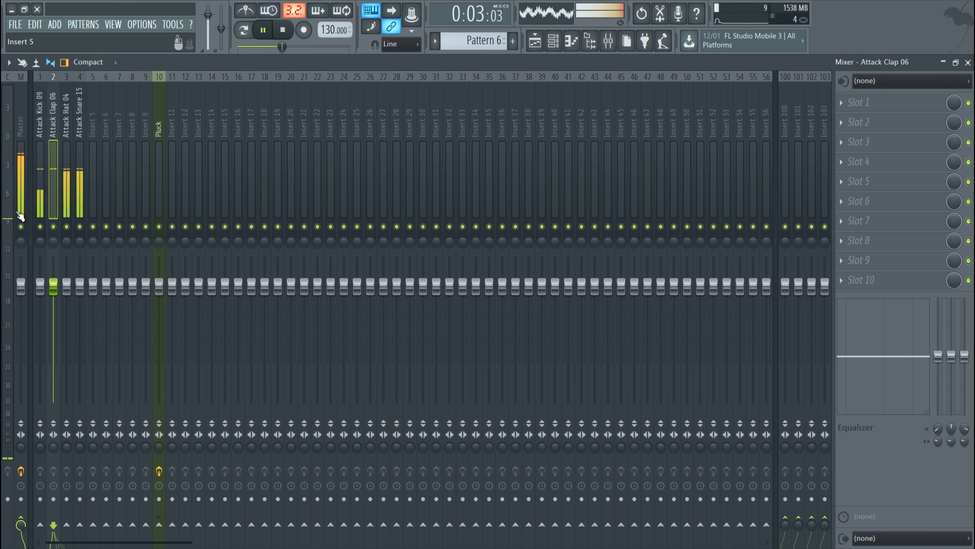
Lower the volume of the Attack Clap, Hat and Snare mixer tracks, then stop playback with the Pluck track selected
{"action": "left_click", "coordinate": [956, 62]}
{"action": "left_click_drag", "start_coordinate": [524, 109], "coordinate": [803, 101]}
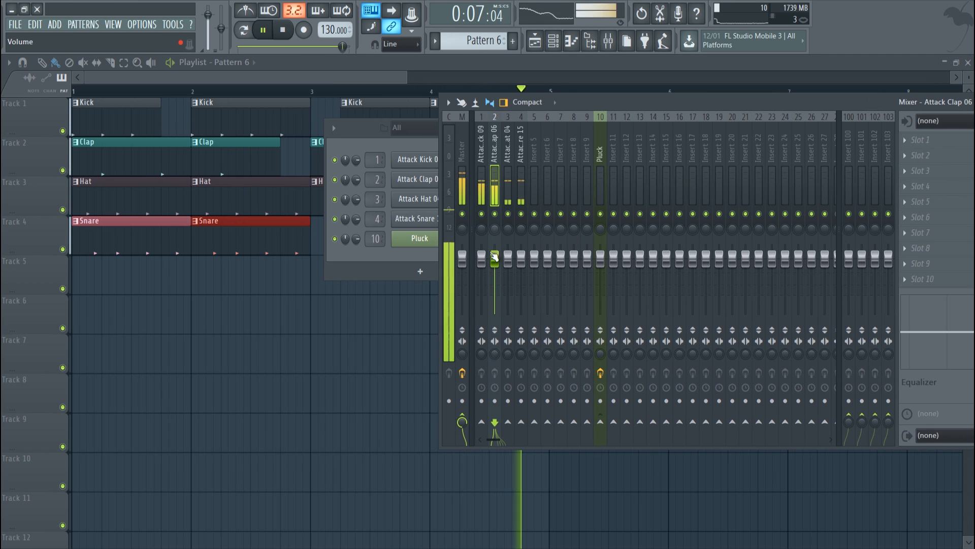
{"action": "left_click_drag", "start_coordinate": [500, 268], "coordinate": [521, 273]}
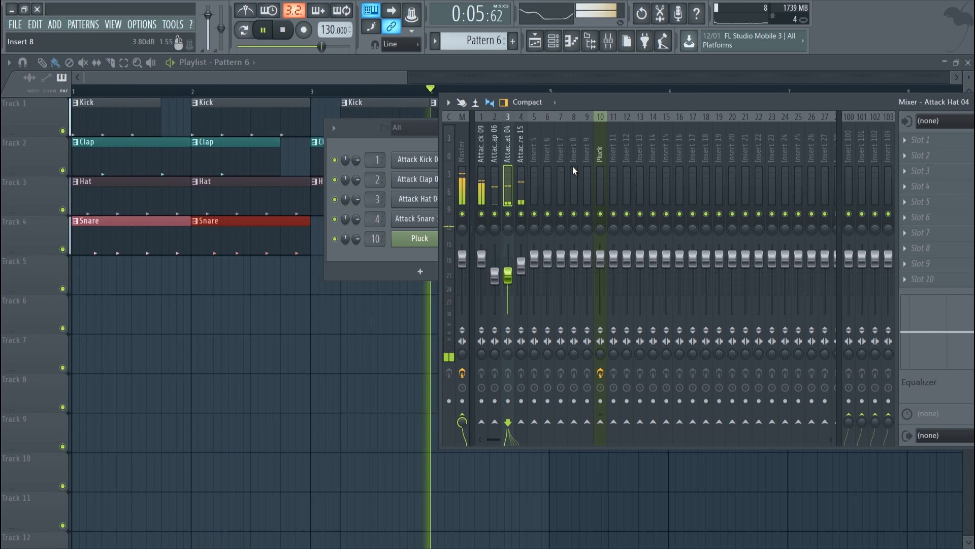
{"action": "left_click", "coordinate": [598, 151]}
{"action": "key", "text": "space"}
Switch the Channel rack to Pattern 5, select the Pluck channel, and return to the Playlist
{"action": "left_click", "coordinate": [559, 44]}
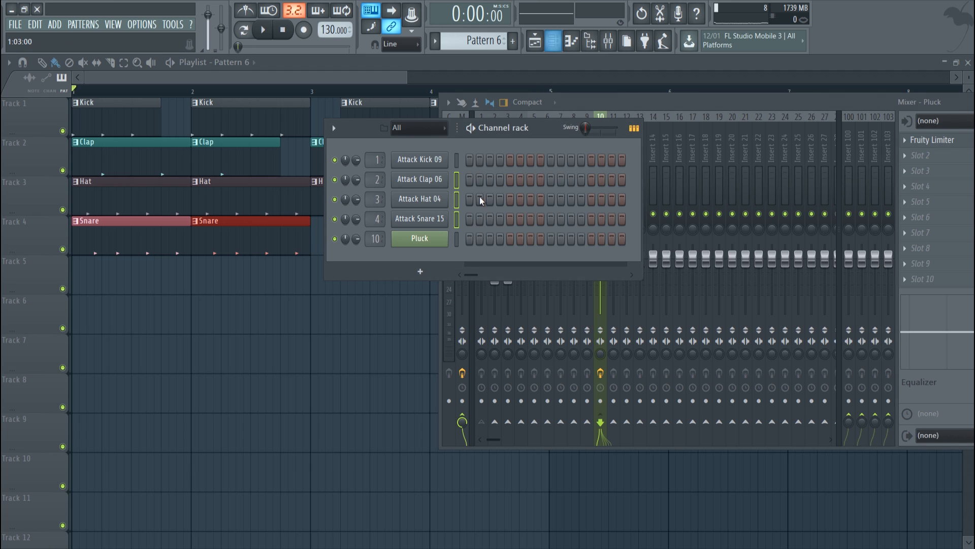
{"action": "scroll", "coordinate": [486, 44], "scroll_direction": "down", "scroll_amount": 1}
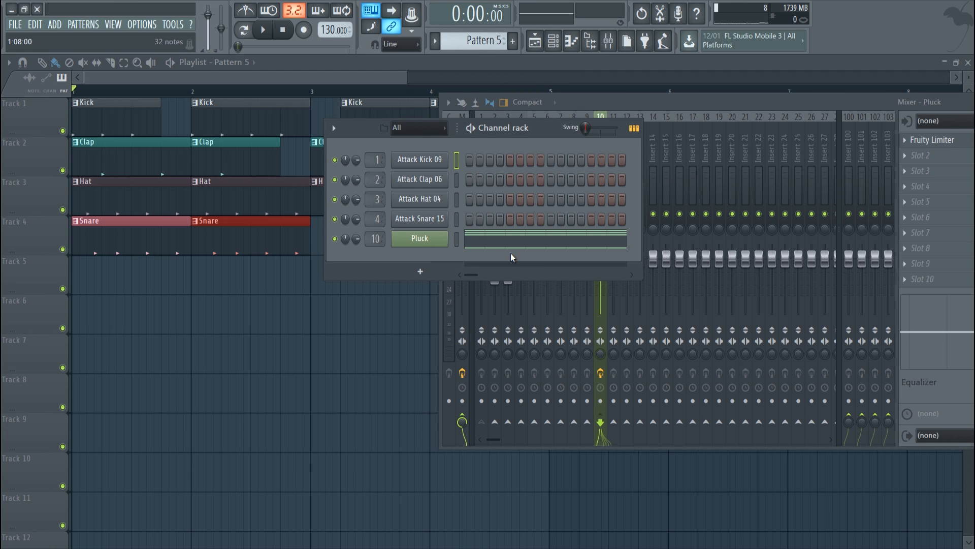
{"action": "left_click", "coordinate": [458, 241]}
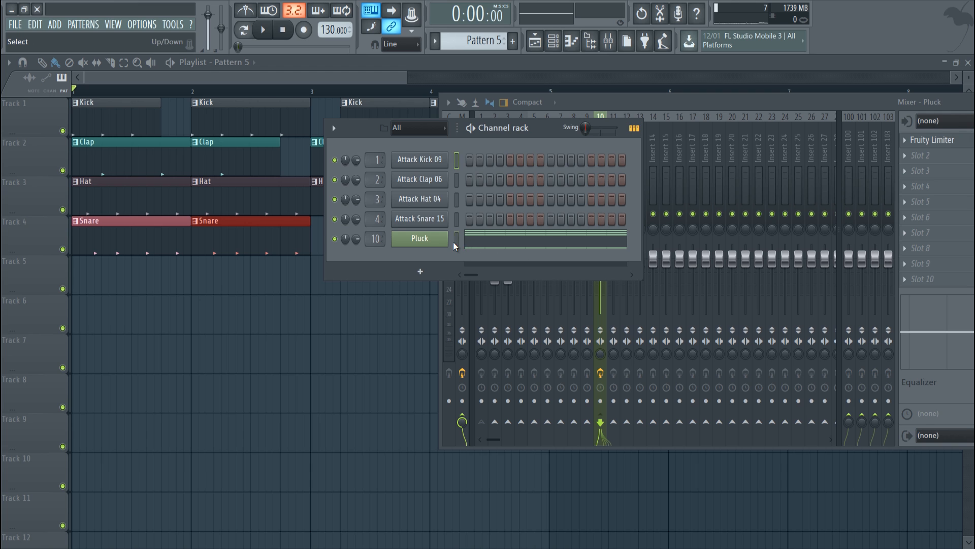
{"action": "left_click", "coordinate": [327, 76]}
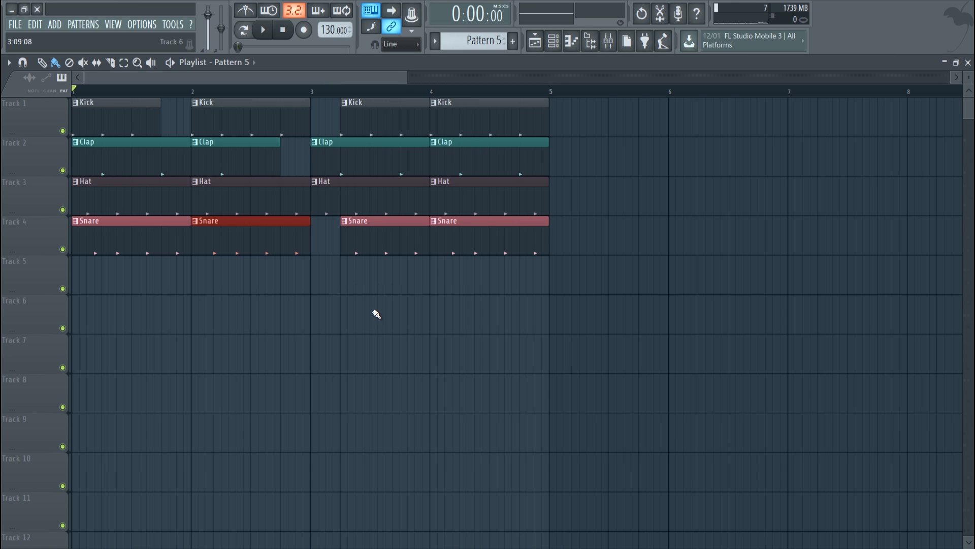
{"action": "left_click", "coordinate": [552, 43]}
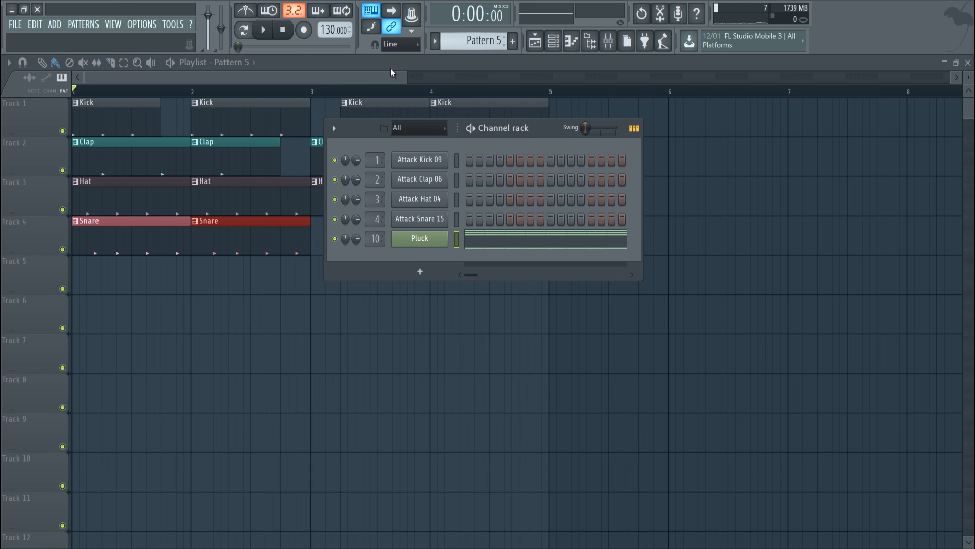
{"action": "left_click", "coordinate": [390, 68]}
Choose Pattern 5 as the Playlist clip source and place a clip at the start of Track 5
{"action": "left_click", "coordinate": [249, 64]}
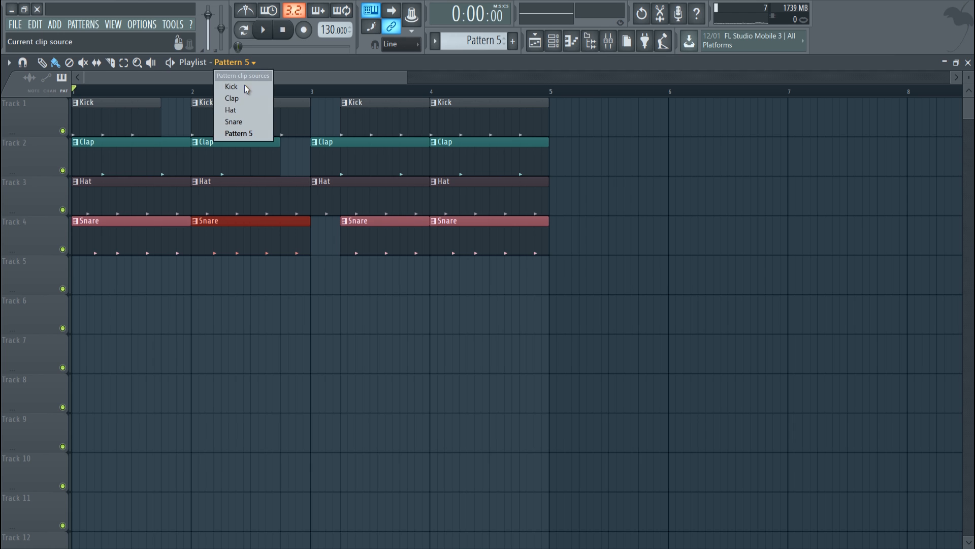
{"action": "left_click", "coordinate": [246, 134]}
{"action": "left_click", "coordinate": [297, 277]}
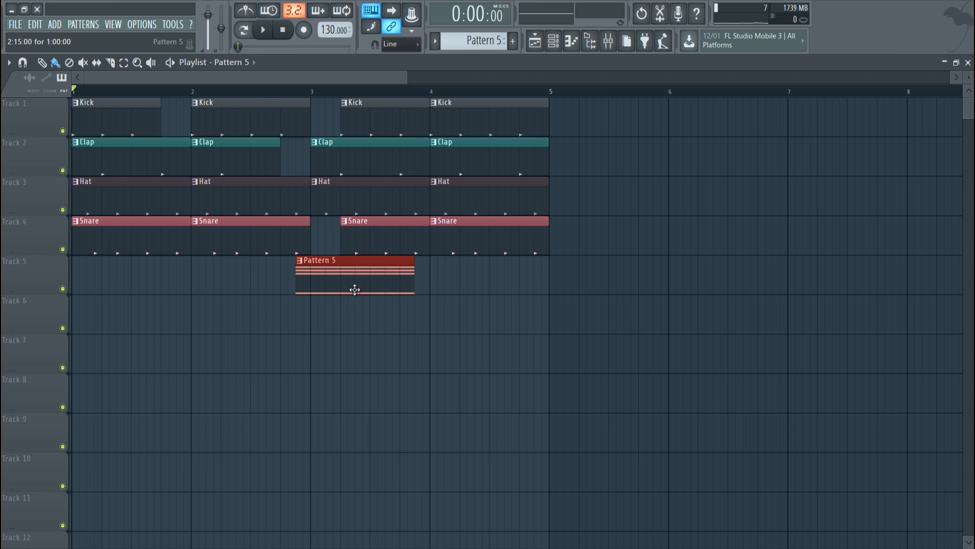
{"action": "left_click_drag", "start_coordinate": [354, 289], "coordinate": [387, 291]}
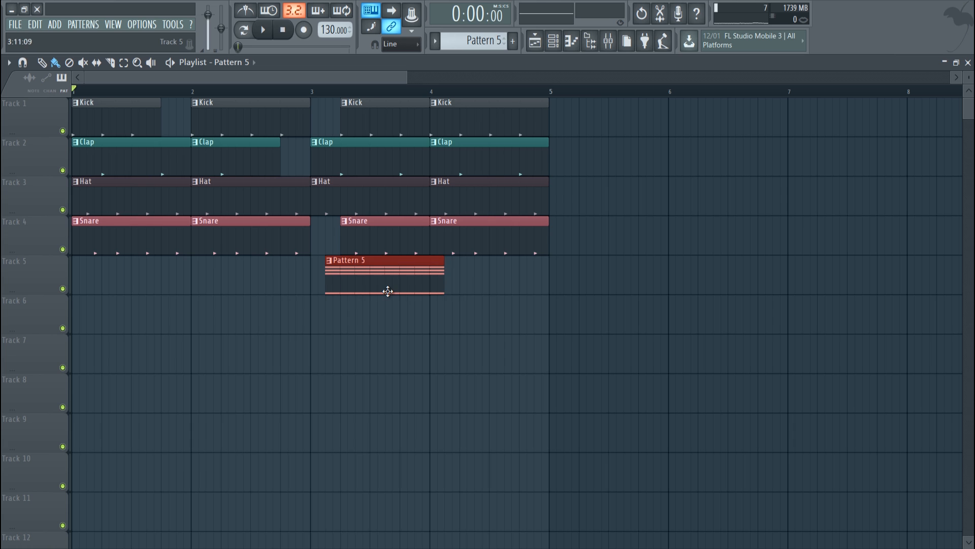
{"action": "left_click", "coordinate": [29, 67]}
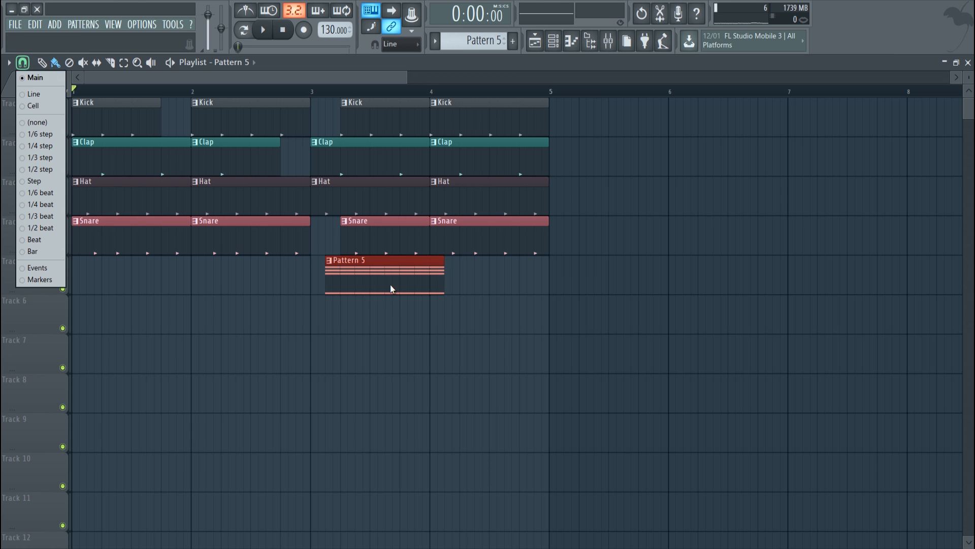
{"action": "left_click_drag", "start_coordinate": [369, 286], "coordinate": [117, 277]}
Fill bars 2 to 4 of Track 5 with further Pattern 5 clips and play the arrangement
{"action": "left_click", "coordinate": [269, 274]}
{"action": "left_click_drag", "start_coordinate": [310, 277], "coordinate": [359, 271]}
{"action": "left_click", "coordinate": [336, 277]}
{"action": "left_click", "coordinate": [494, 276]}
{"action": "left_click_drag", "start_coordinate": [507, 270], "coordinate": [489, 283]}
{"action": "key", "text": "space"}
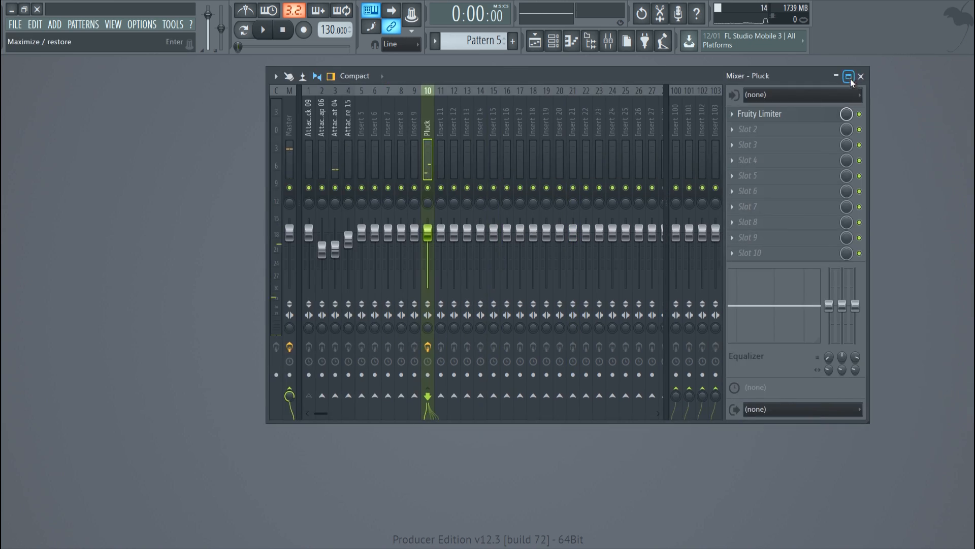
Maximize the Mixer and inspect the Attack Kick, Clap, Hat and Snare tracks and their effect slots one by one
{"action": "left_click", "coordinate": [849, 77]}
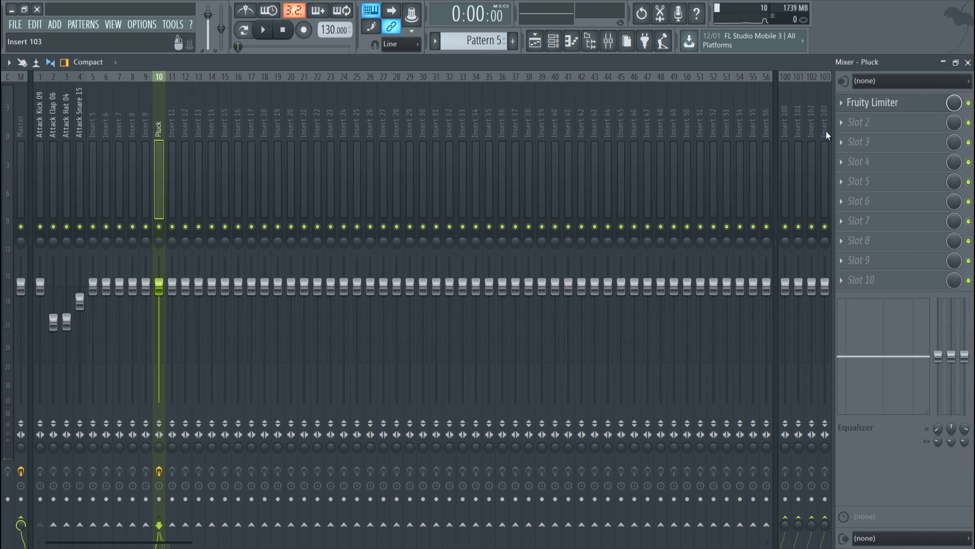
{"action": "left_click", "coordinate": [36, 130]}
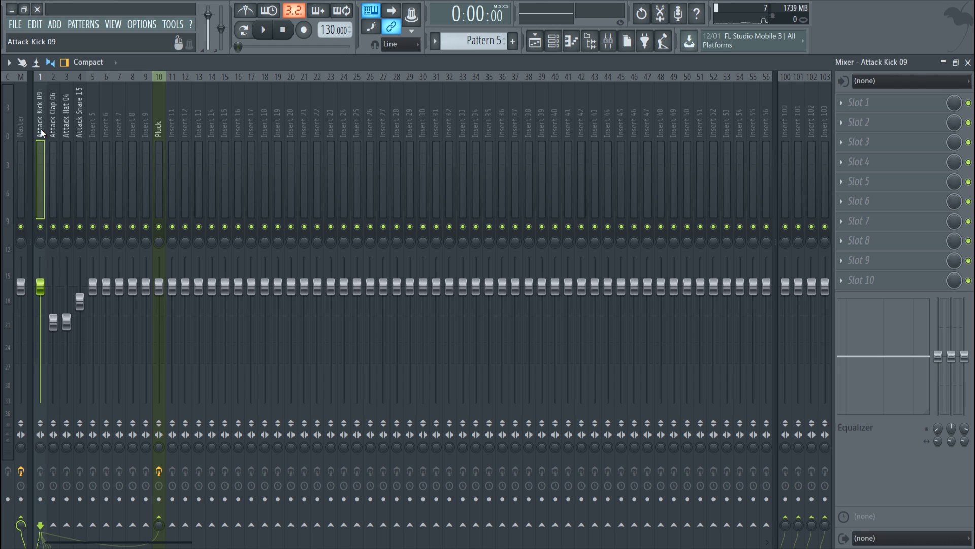
{"action": "left_click", "coordinate": [53, 129]}
{"action": "left_click", "coordinate": [65, 130]}
{"action": "left_click", "coordinate": [76, 129]}
{"action": "left_click", "coordinate": [52, 128]}
{"action": "left_click", "coordinate": [39, 129]}
{"action": "left_click", "coordinate": [66, 127]}
{"action": "left_click", "coordinate": [76, 124]}
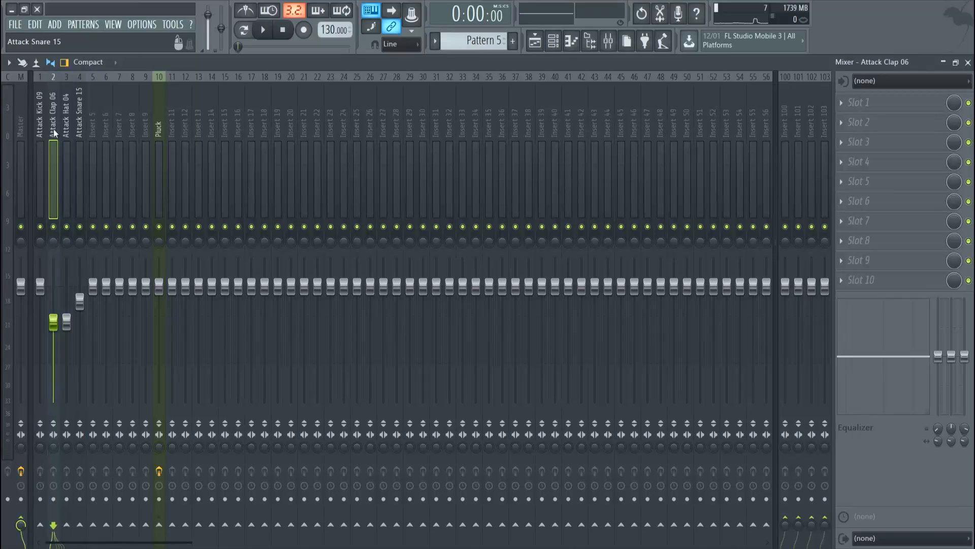
{"action": "left_click", "coordinate": [42, 132]}
{"action": "left_click", "coordinate": [76, 129]}
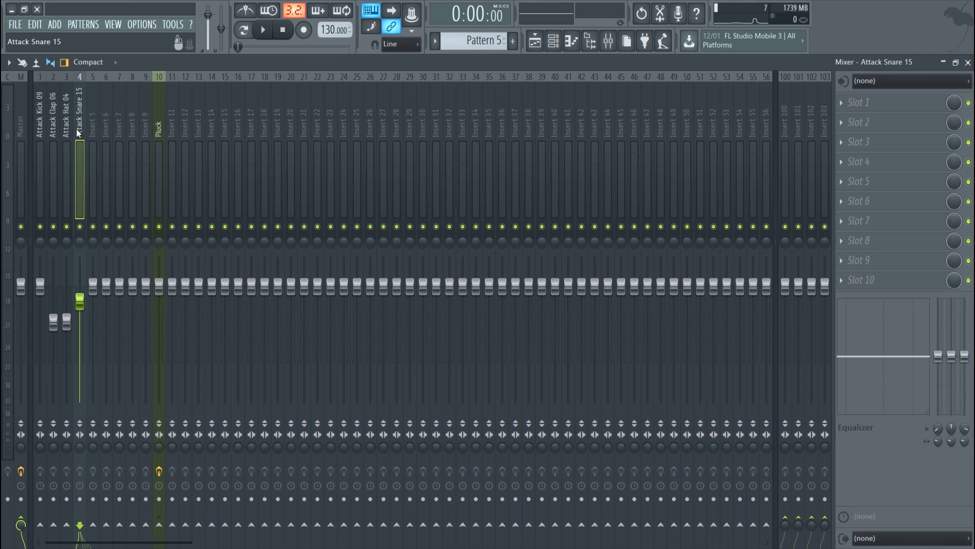
{"action": "left_click", "coordinate": [68, 128]}
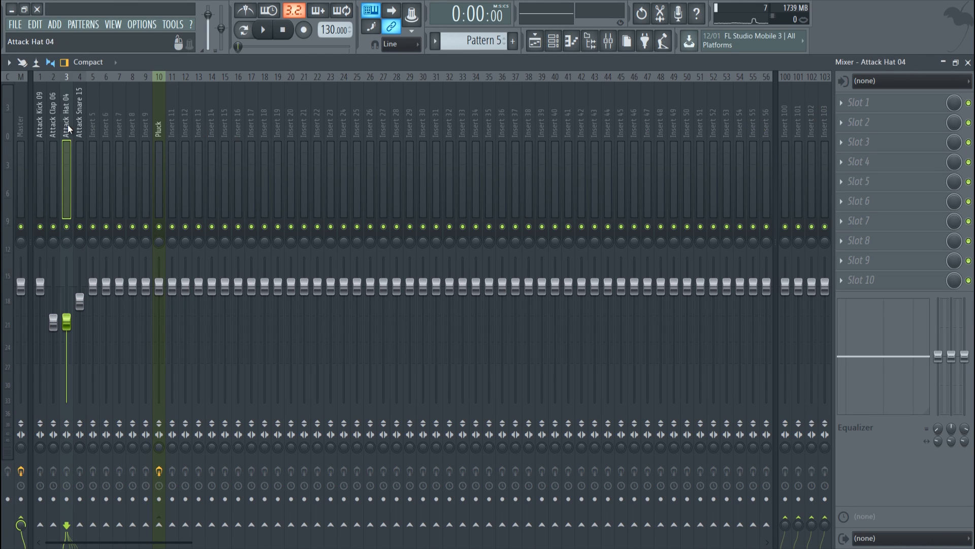
{"action": "key", "text": "Left"}
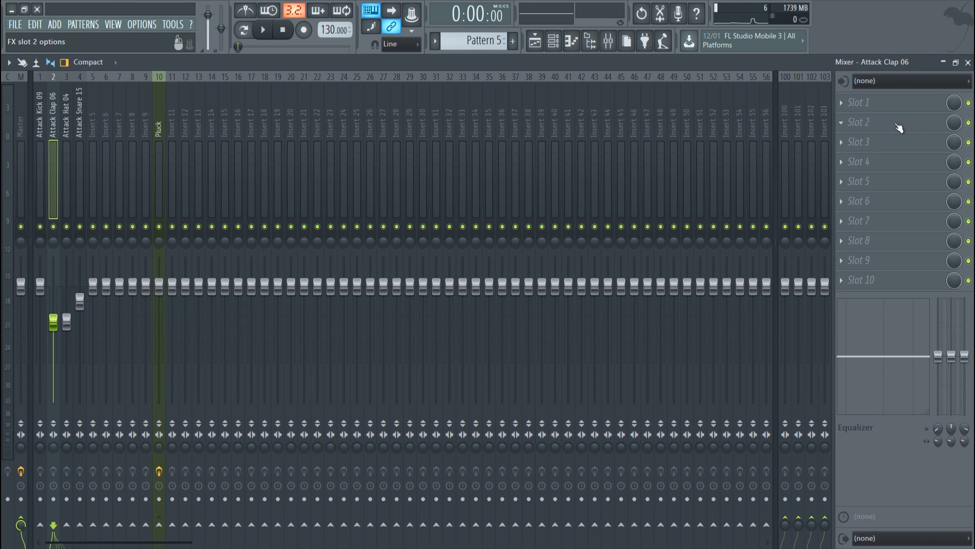
Send the Attack Kick and Attack Clap mixer tracks to send track Insert 100, and play the arrangement
{"action": "left_click", "coordinate": [41, 122]}
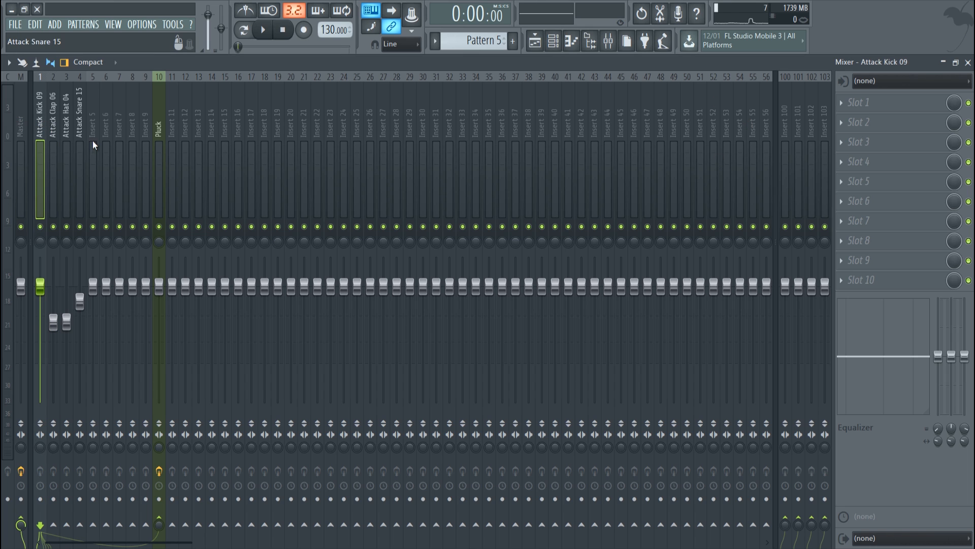
{"action": "right_click", "coordinate": [788, 513]}
{"action": "left_click", "coordinate": [804, 492]}
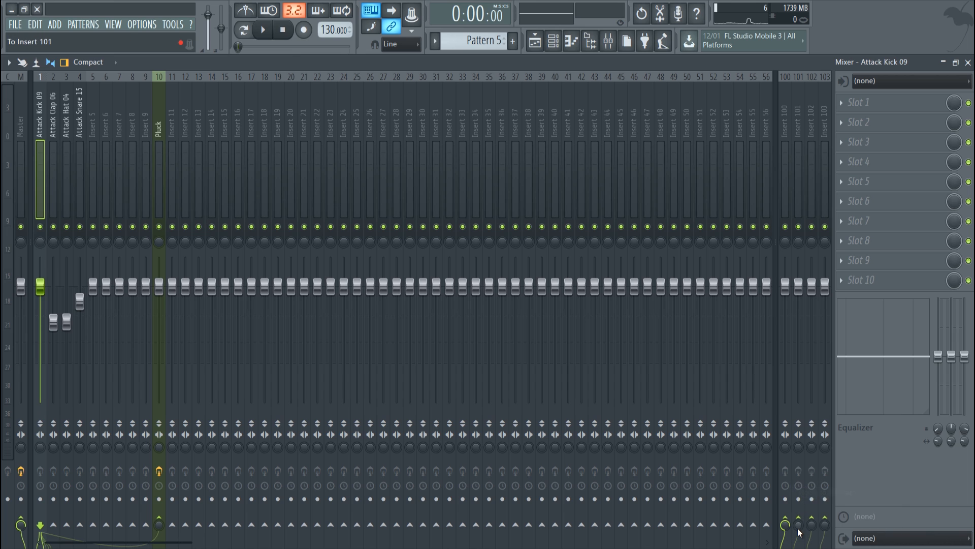
{"action": "left_click", "coordinate": [53, 125]}
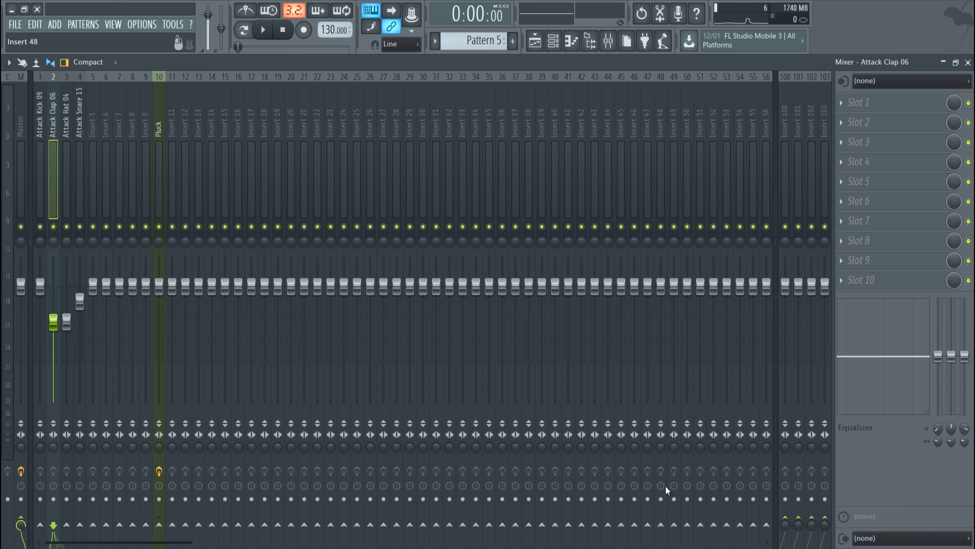
{"action": "right_click", "coordinate": [786, 523]}
{"action": "left_click", "coordinate": [805, 492]}
{"action": "left_click", "coordinate": [45, 121]}
{"action": "key", "text": "space"}
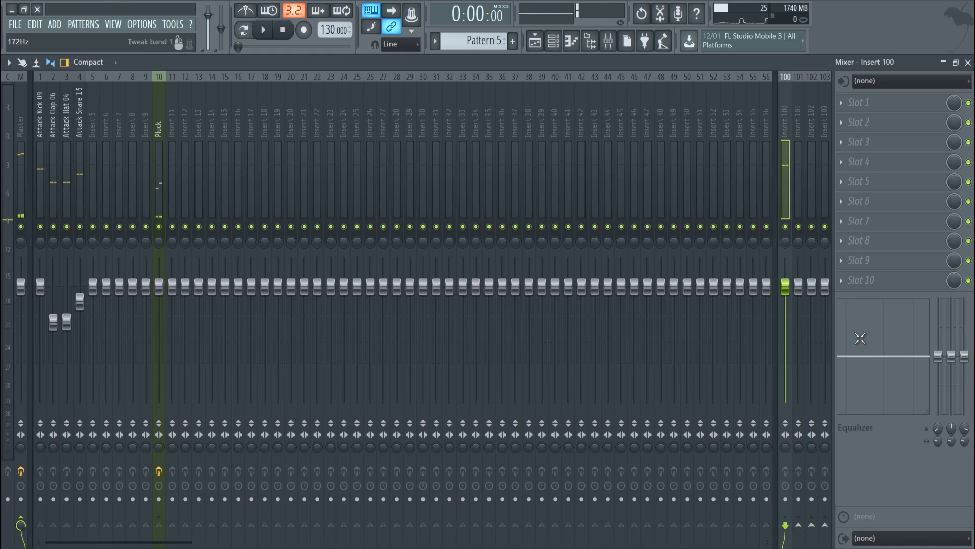
Load Fruity Reeverb 2 into the first effect slot of Insert 100, set its wet level to 83%, and play the arrangement
{"action": "left_click", "coordinate": [856, 105]}
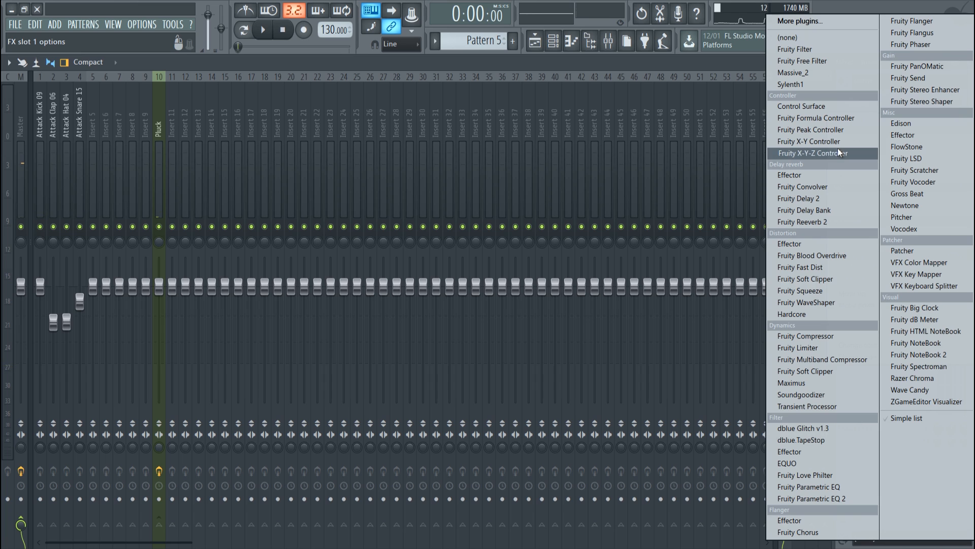
{"action": "left_click", "coordinate": [118, 144]}
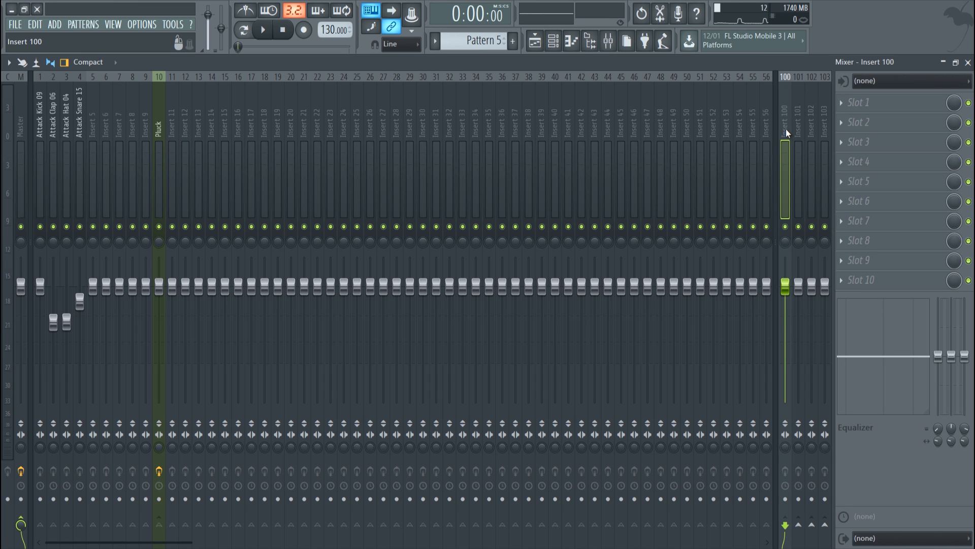
{"action": "left_click", "coordinate": [839, 102]}
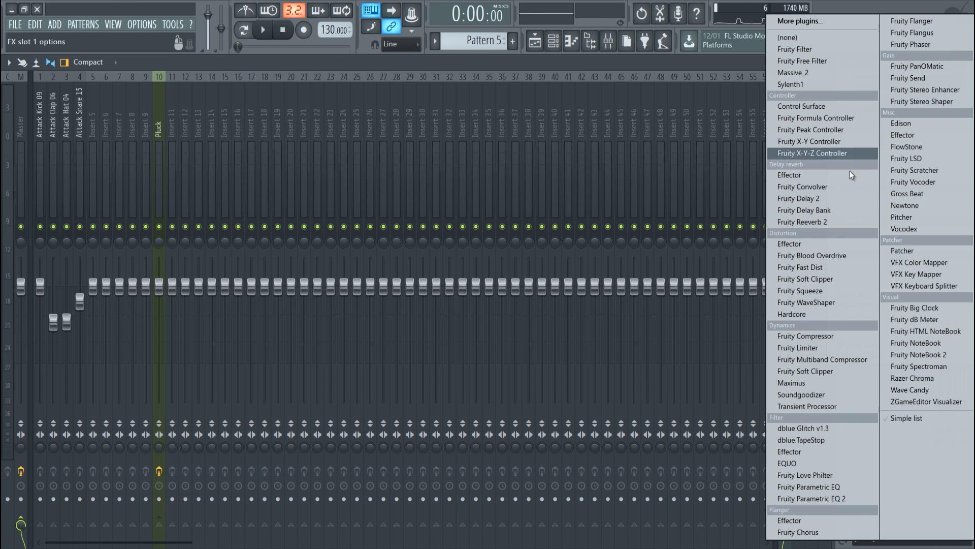
{"action": "left_click", "coordinate": [834, 221]}
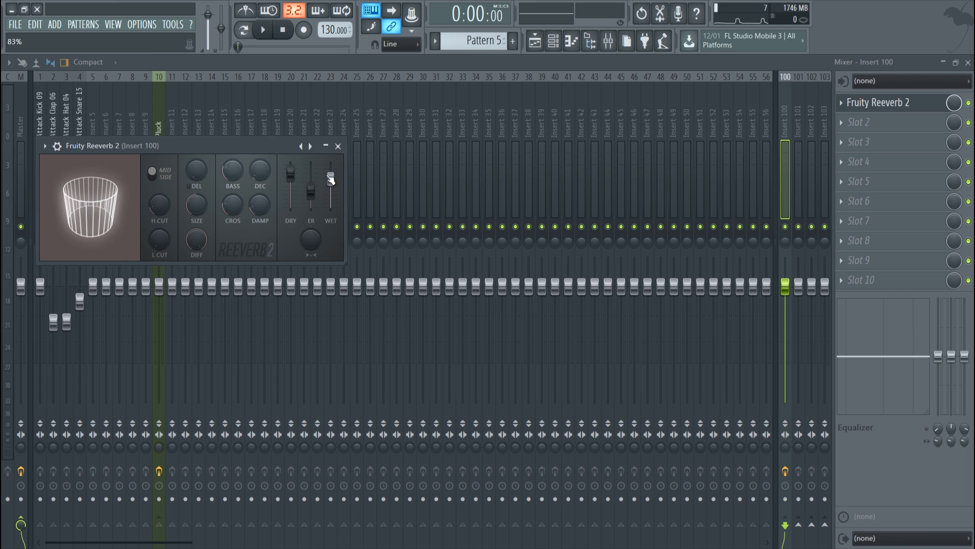
{"action": "key", "text": "space"}
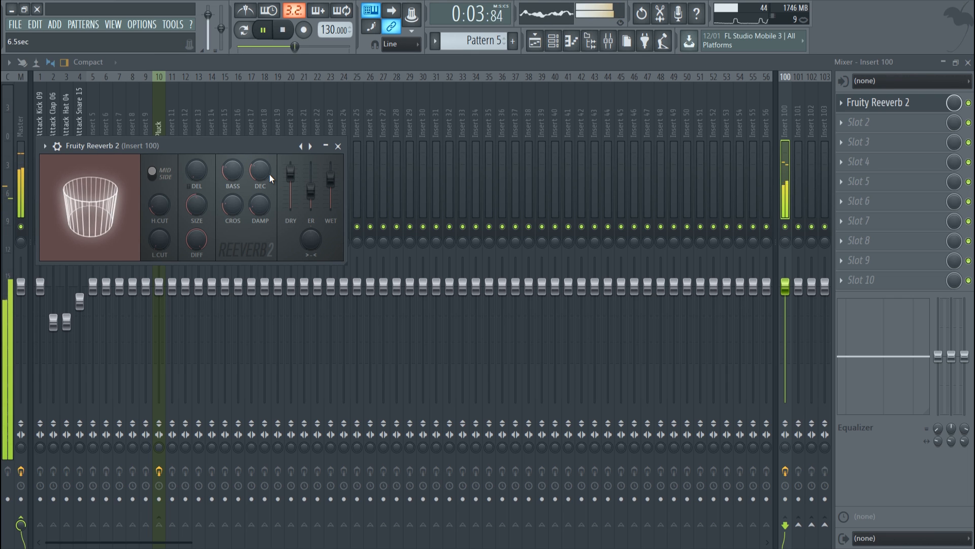
Compare wet levels of 7% and 98% in Insert 100's Fruity Reeverb 2 during playback, then leave the level low and close the plugin
{"action": "left_click_drag", "start_coordinate": [331, 178], "coordinate": [323, 266]}
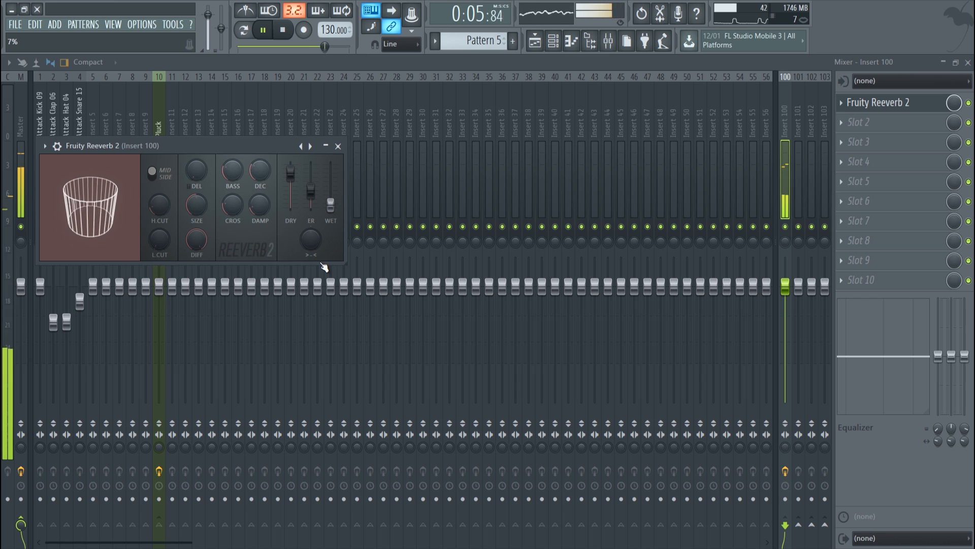
{"action": "key", "text": "space"}
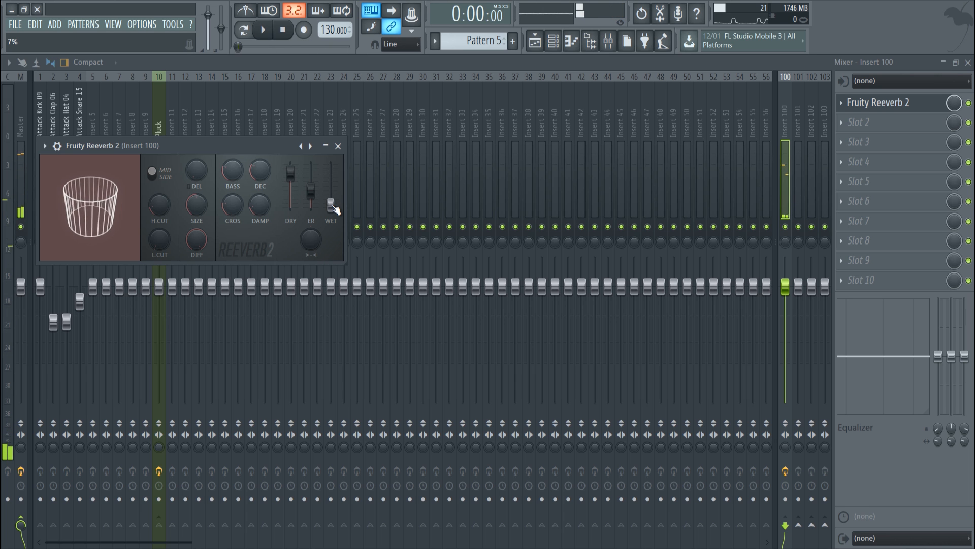
{"action": "key", "text": "space"}
{"action": "left_click_drag", "start_coordinate": [336, 209], "coordinate": [348, 157]}
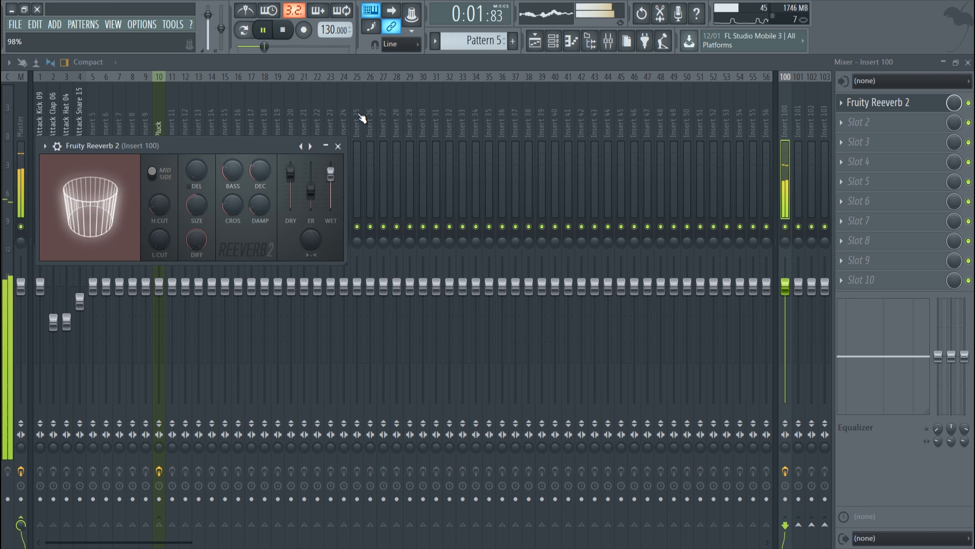
{"action": "left_click_drag", "start_coordinate": [362, 118], "coordinate": [335, 207]}
{"action": "key", "text": "space"}
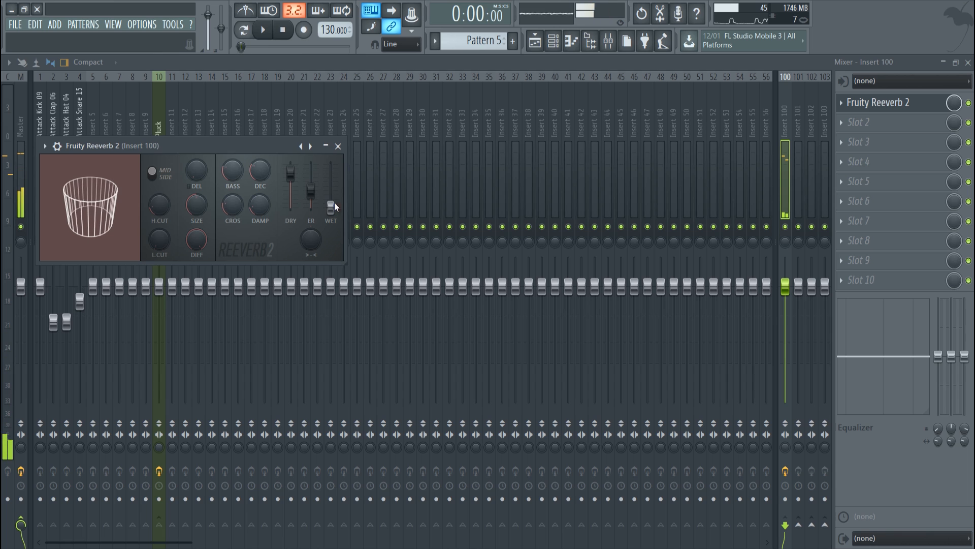
{"action": "left_click", "coordinate": [338, 147]}
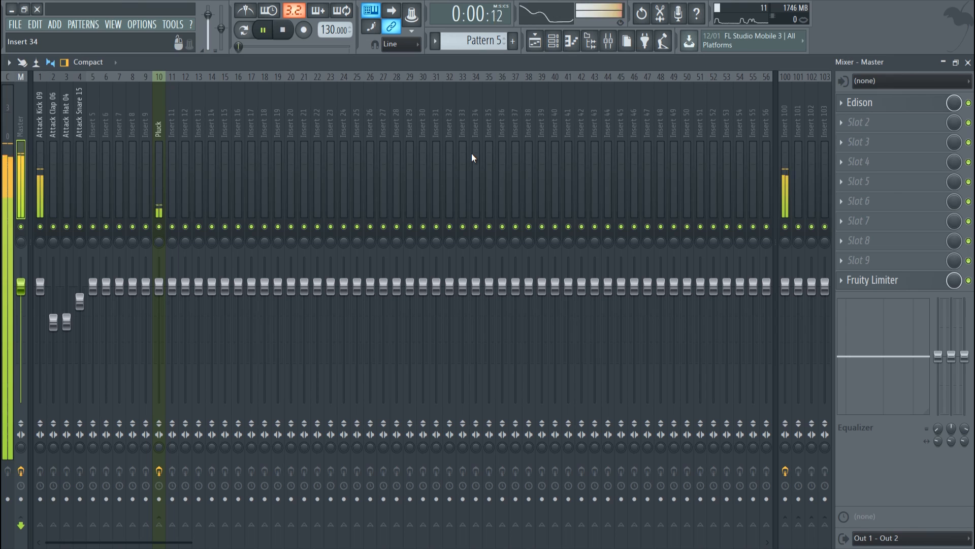
Play the arrangement briefly with the Master track selected to check the overall sound and levels
{"action": "key", "text": "space"}
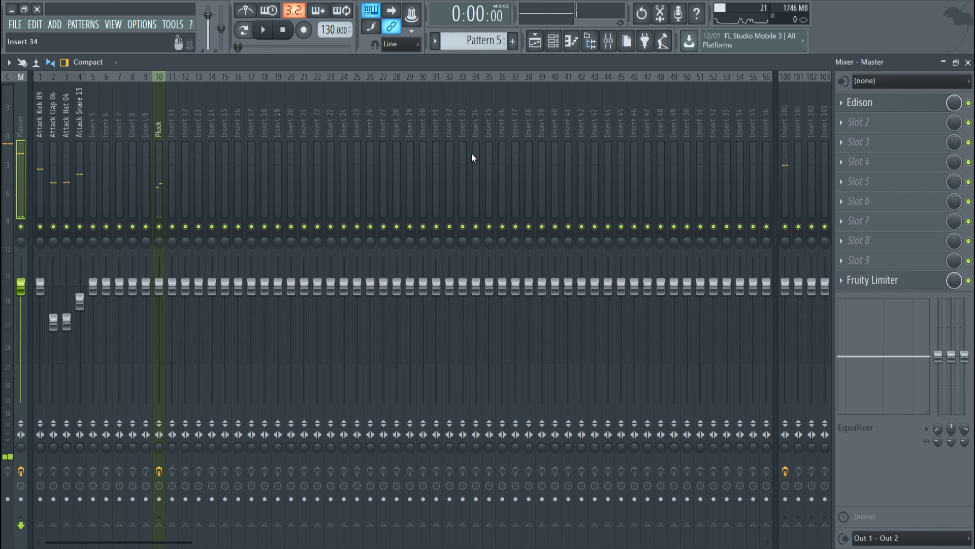
{"action": "key", "text": "space"}
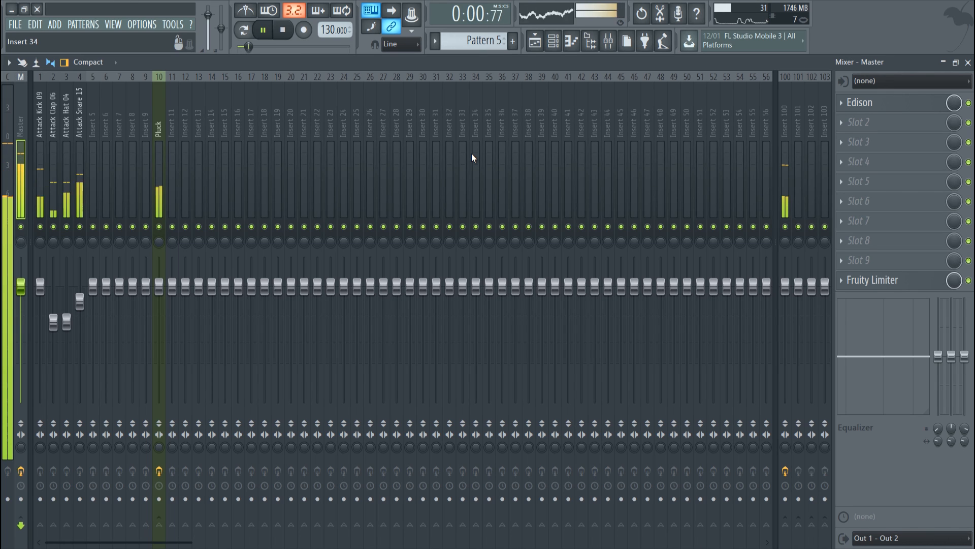
{"action": "key", "text": "space"}
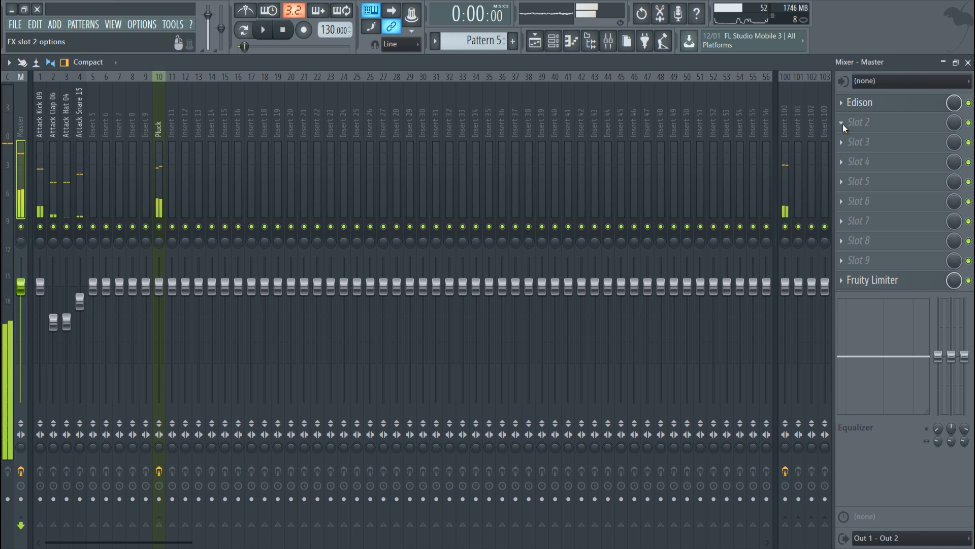
Try Fruity Reeverb 2 in the Master track's second effect slot during playback, then clear that slot
{"action": "left_click", "coordinate": [843, 123]}
{"action": "left_click", "coordinate": [843, 225]}
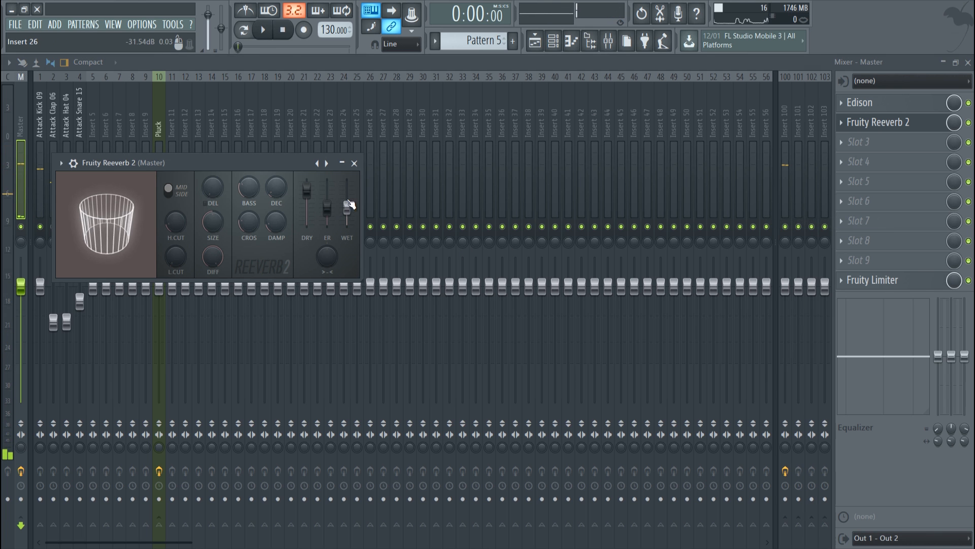
{"action": "key", "text": "space"}
{"action": "key", "text": "space"}
{"action": "left_click", "coordinate": [841, 123]}
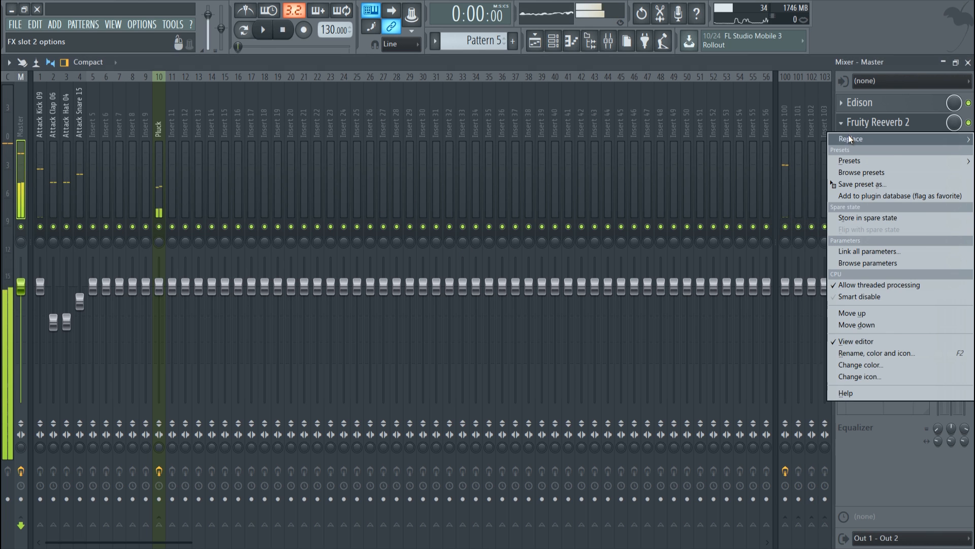
{"action": "left_click", "coordinate": [851, 138]}
{"action": "left_click", "coordinate": [822, 38]}
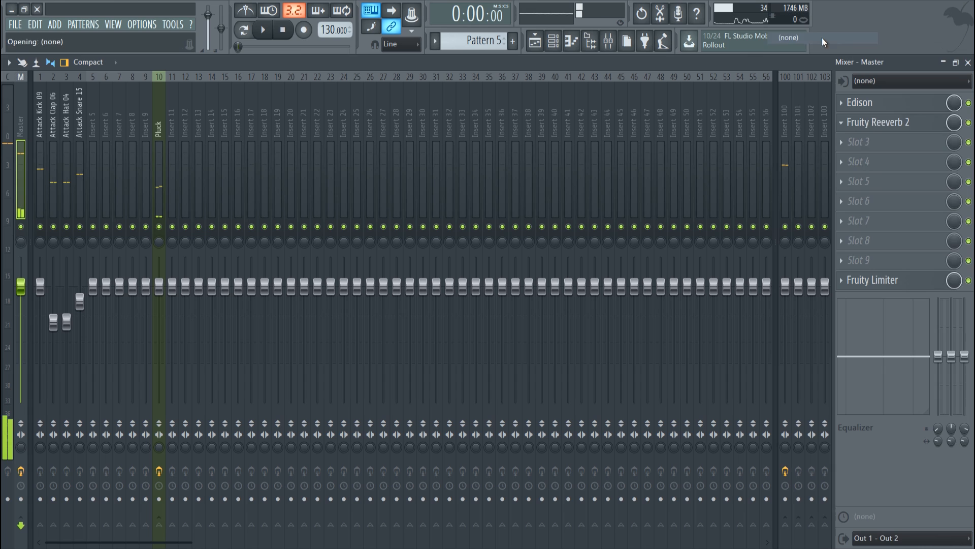
Examine the Attack Kick, Clap, Hat and Snare mixer tracks and the neighbouring Insert 5, checking each one's effect slots and routing
{"action": "left_click", "coordinate": [38, 132]}
{"action": "left_click", "coordinate": [52, 129]}
{"action": "left_click", "coordinate": [66, 128]}
{"action": "left_click", "coordinate": [91, 128]}
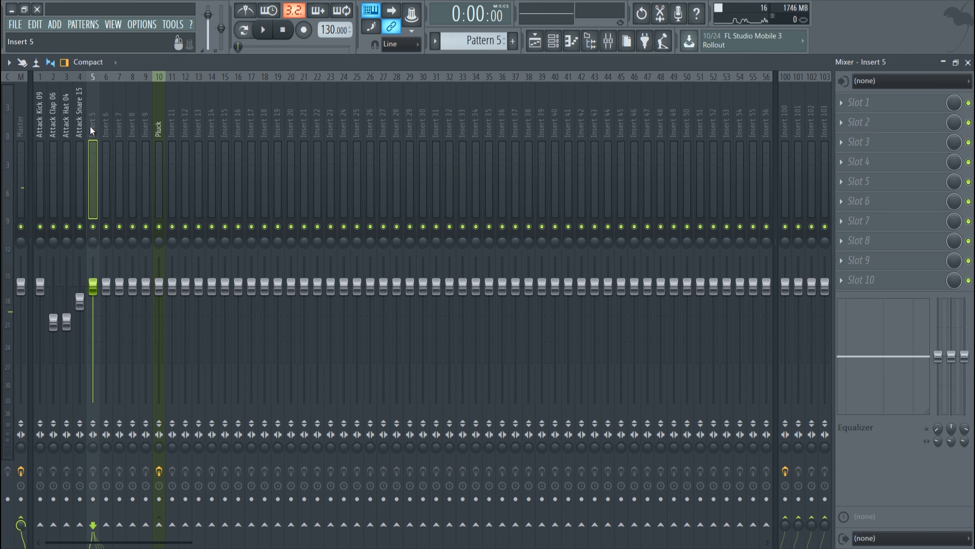
{"action": "left_click", "coordinate": [80, 130]}
{"action": "left_click", "coordinate": [67, 131]}
{"action": "left_click", "coordinate": [42, 133]}
{"action": "left_click", "coordinate": [56, 133]}
{"action": "left_click", "coordinate": [78, 129]}
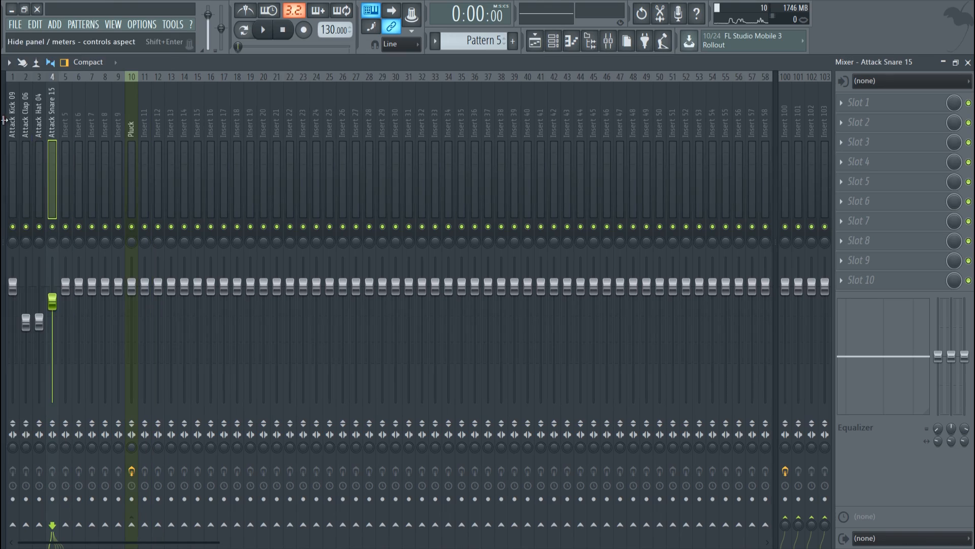
{"action": "left_click", "coordinate": [4, 120]}
{"action": "left_click", "coordinate": [40, 124]}
{"action": "left_click", "coordinate": [67, 117]}
{"action": "left_click_drag", "start_coordinate": [78, 121], "coordinate": [32, 122]}
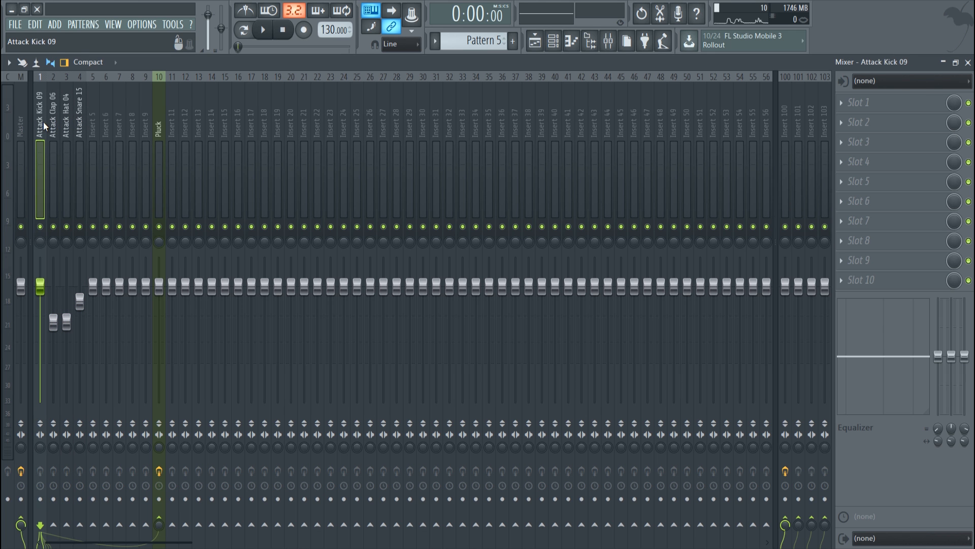